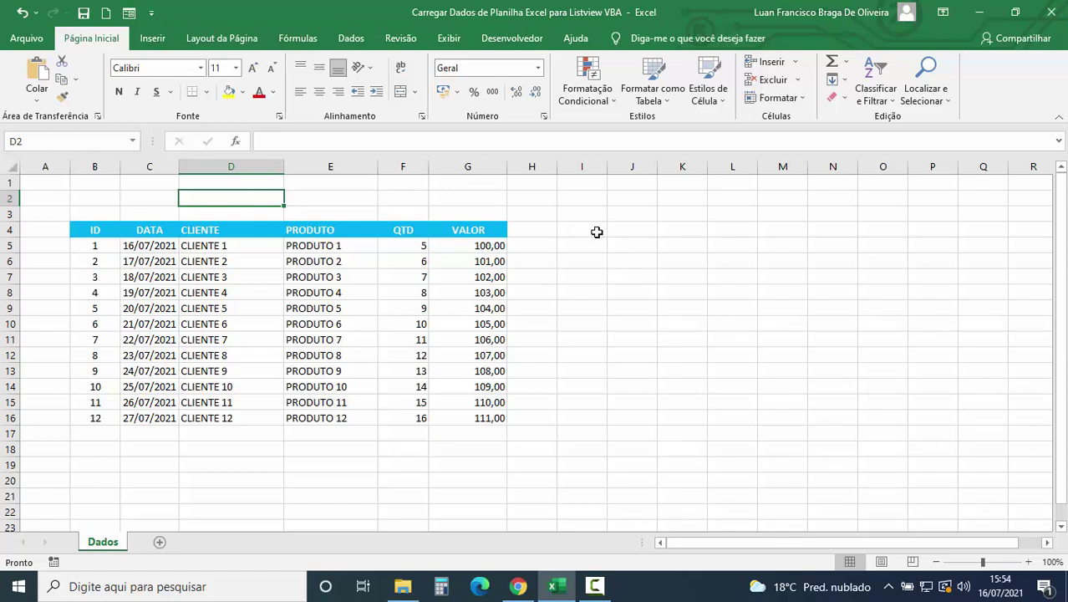
- Enable the Desenvolvedor tab under Guias Principais in Personalizar a Faixa de Opções
left_click(512, 39)
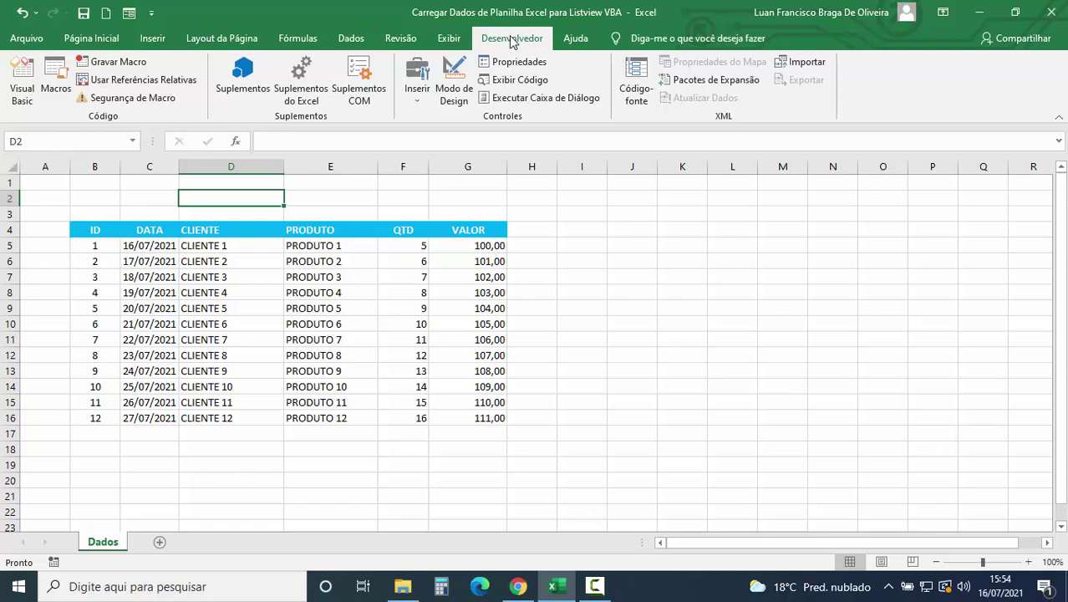
left_click(448, 39)
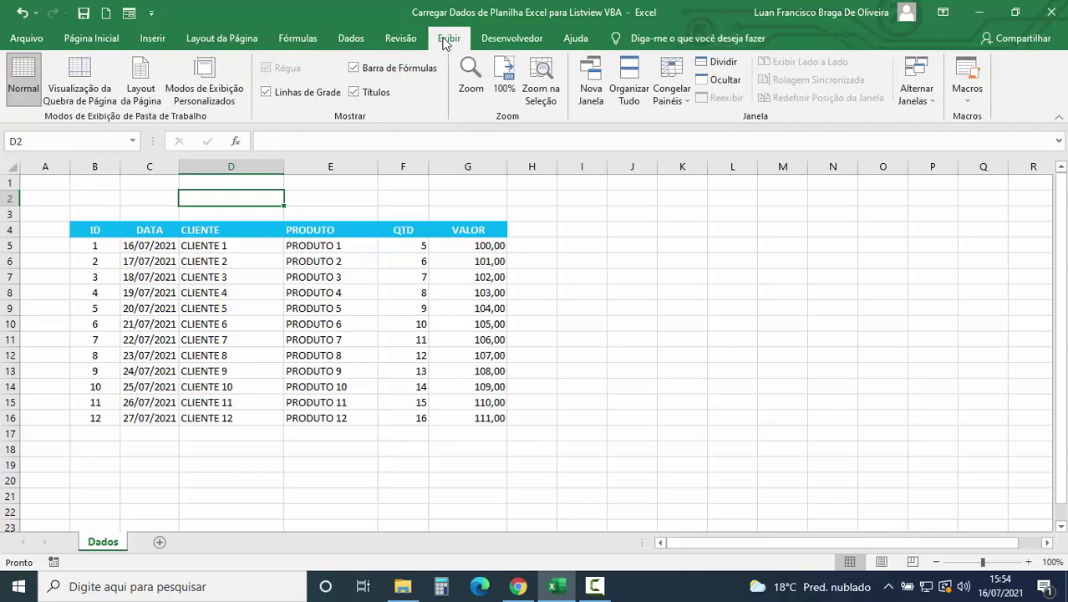
right_click(445, 44)
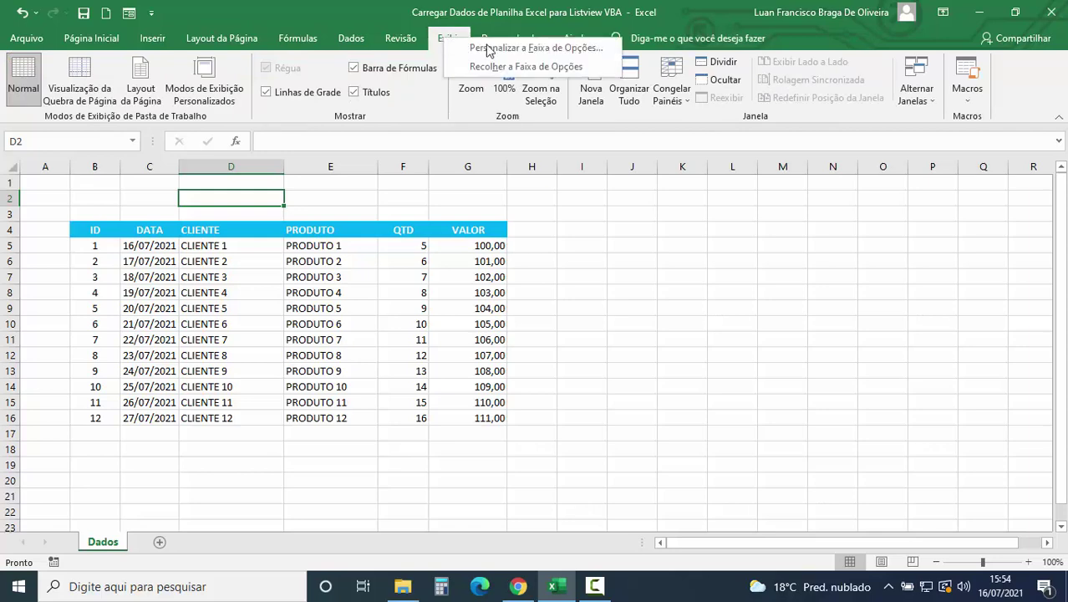
left_click(539, 48)
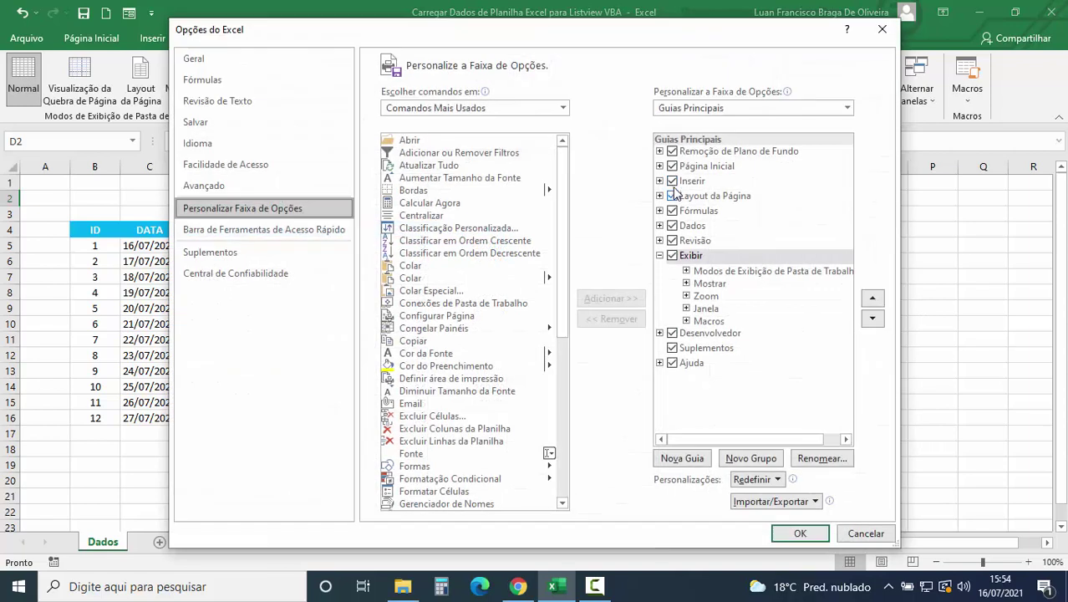
left_click(672, 334)
left_click(672, 333)
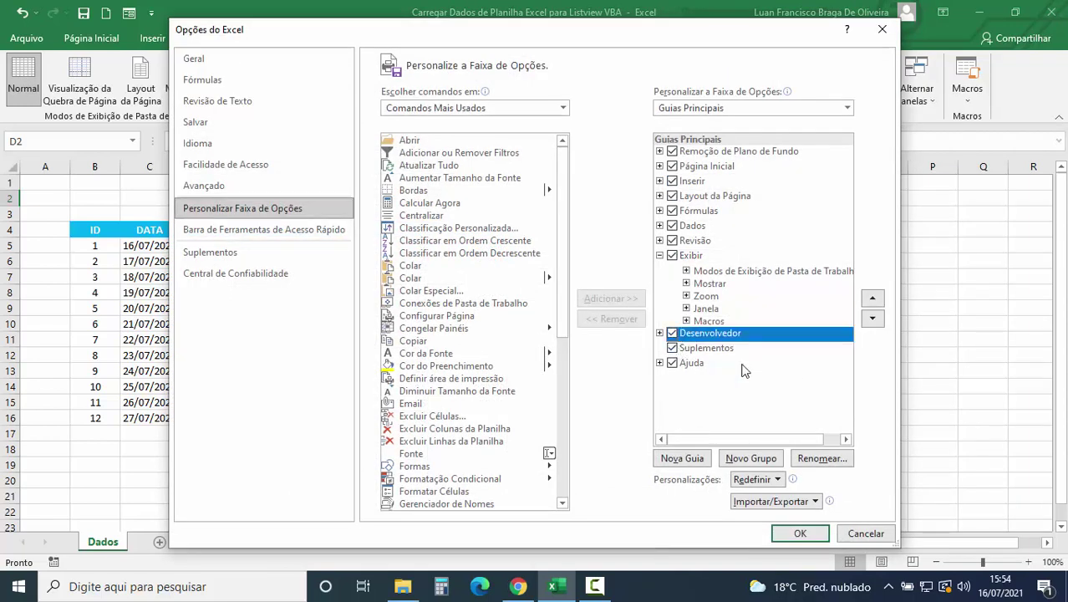
left_click(800, 535)
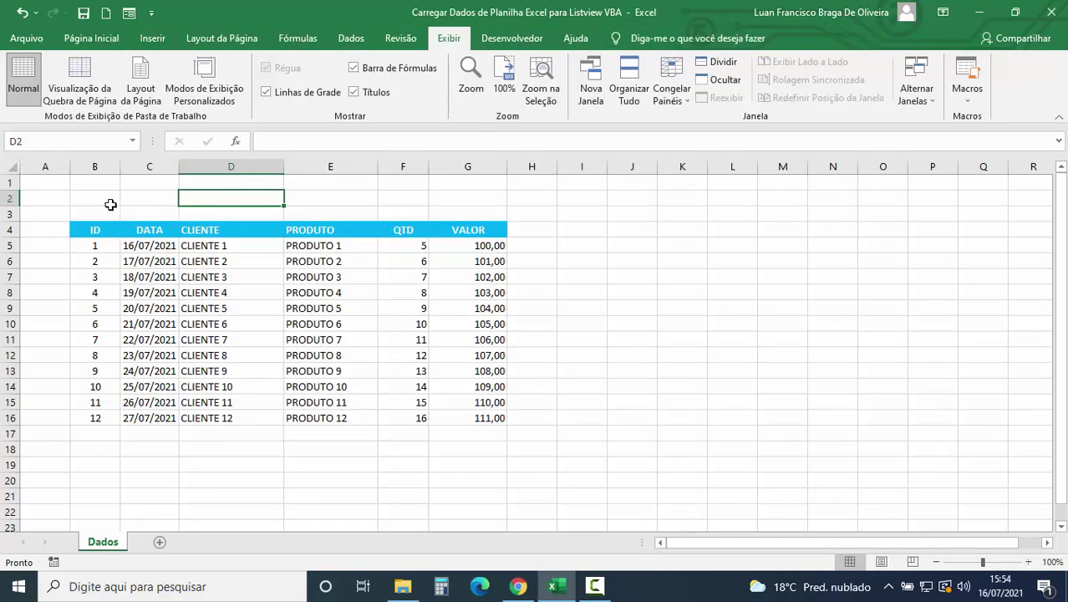
- Start Save As from the Arquivo menu and browse to the Área de Trabalho folder
left_click(33, 39)
left_click(70, 252)
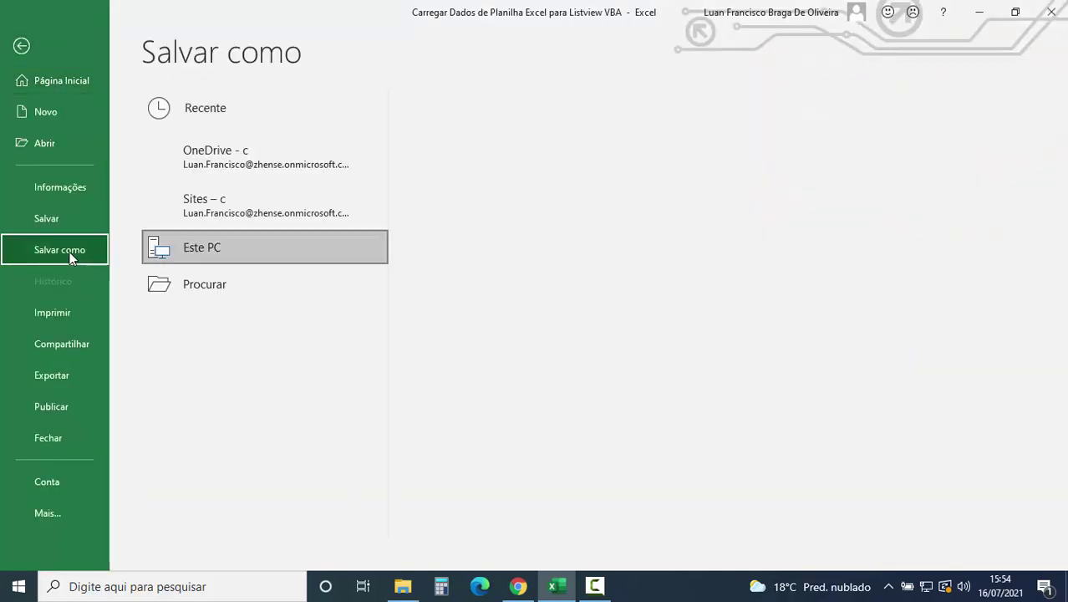
left_click(508, 175)
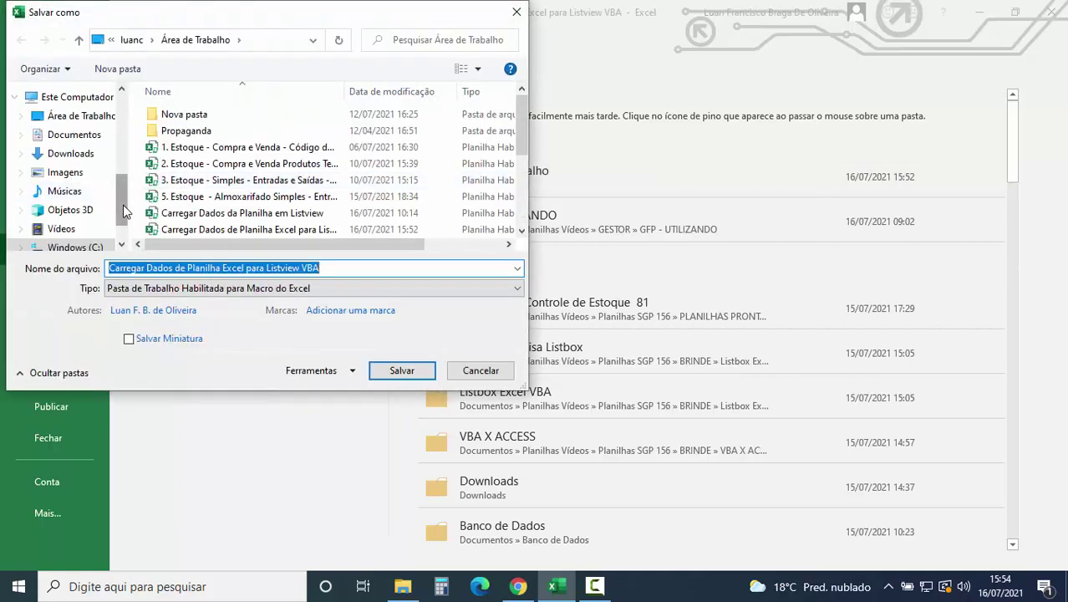
scroll(84, 167, "up", 5)
left_click(98, 123)
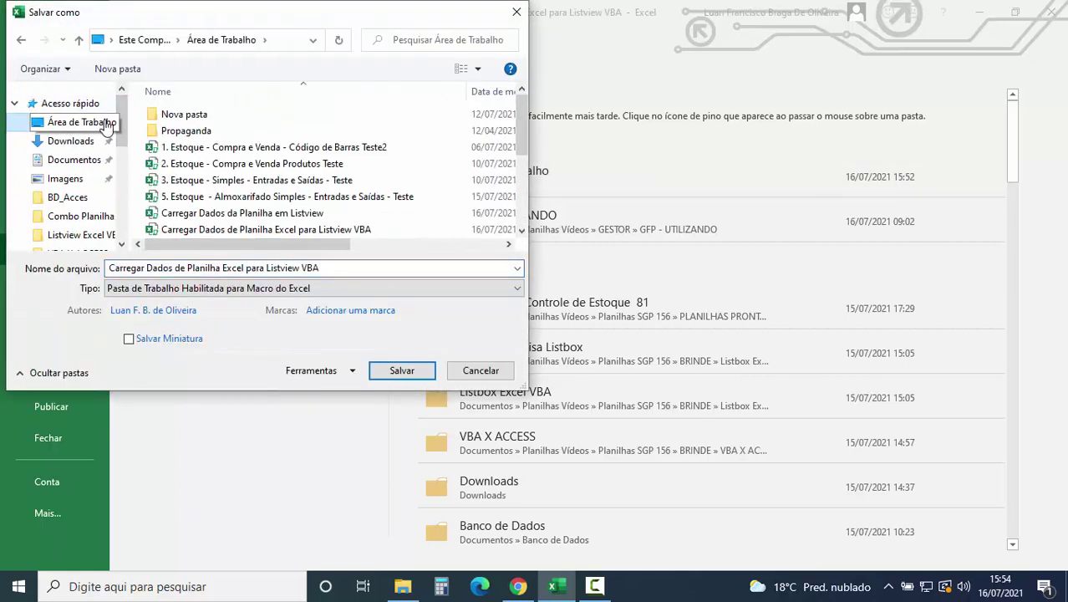
- Save as Pasta de Trabalho Habilitada para Macro under the same name, replacing the existing file
left_click(351, 268)
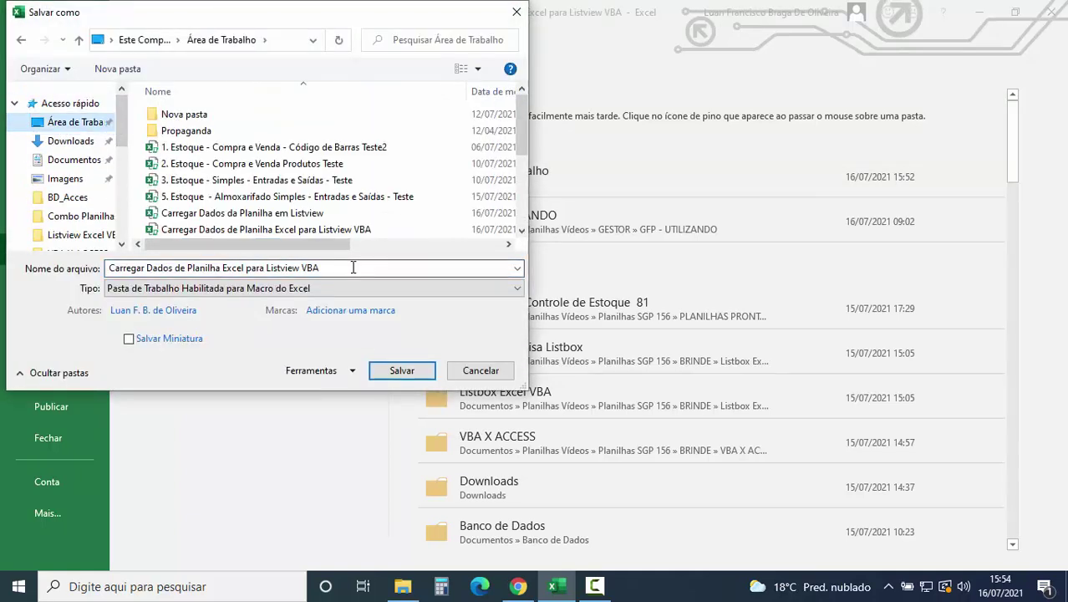
key("End")
left_click(201, 289)
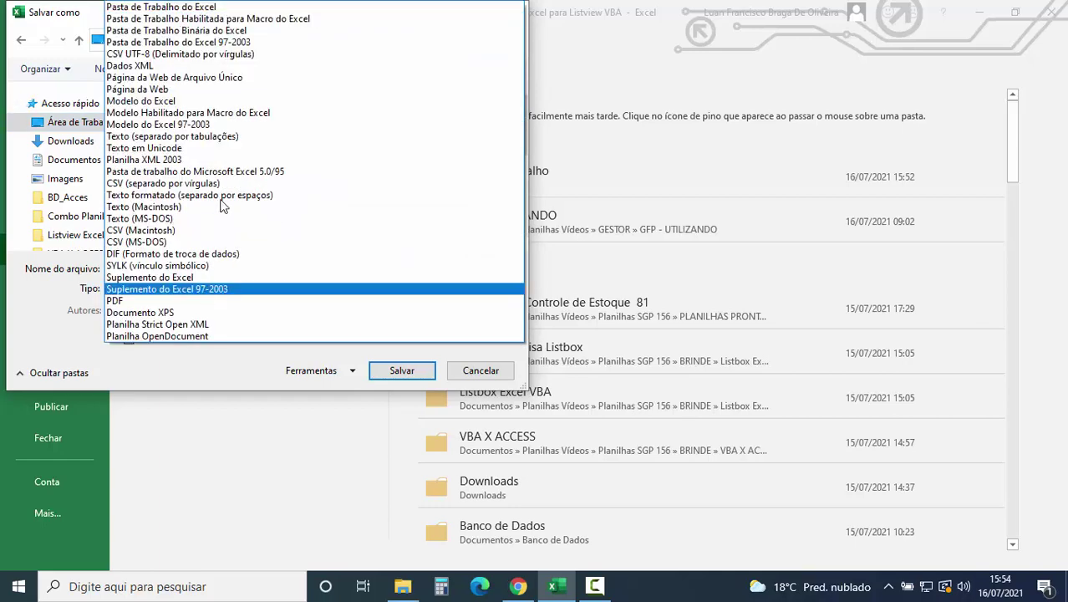
left_click(246, 18)
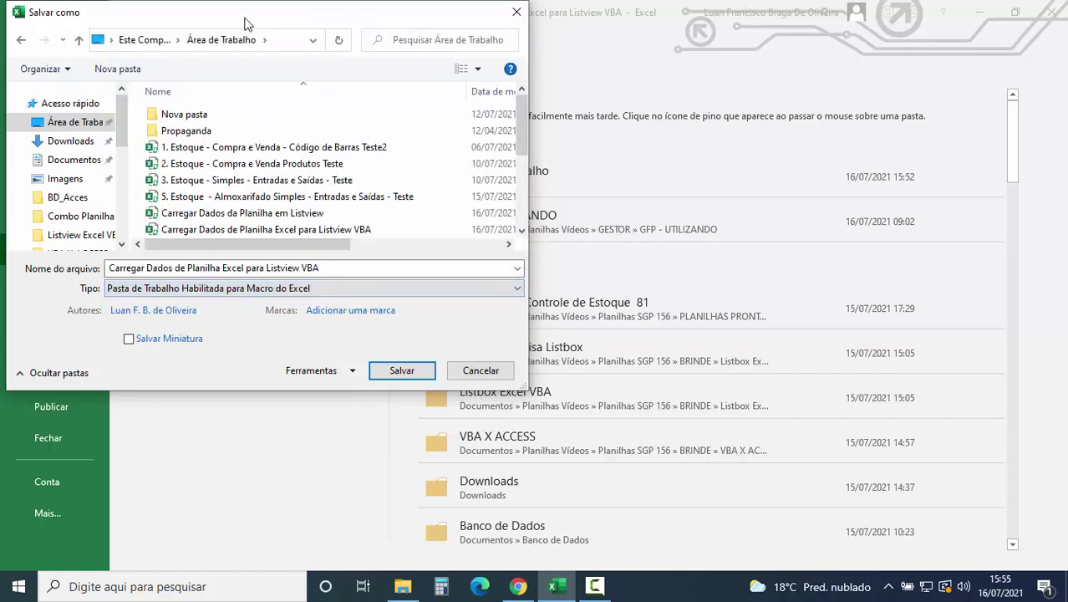
left_click(409, 373)
left_click(597, 294)
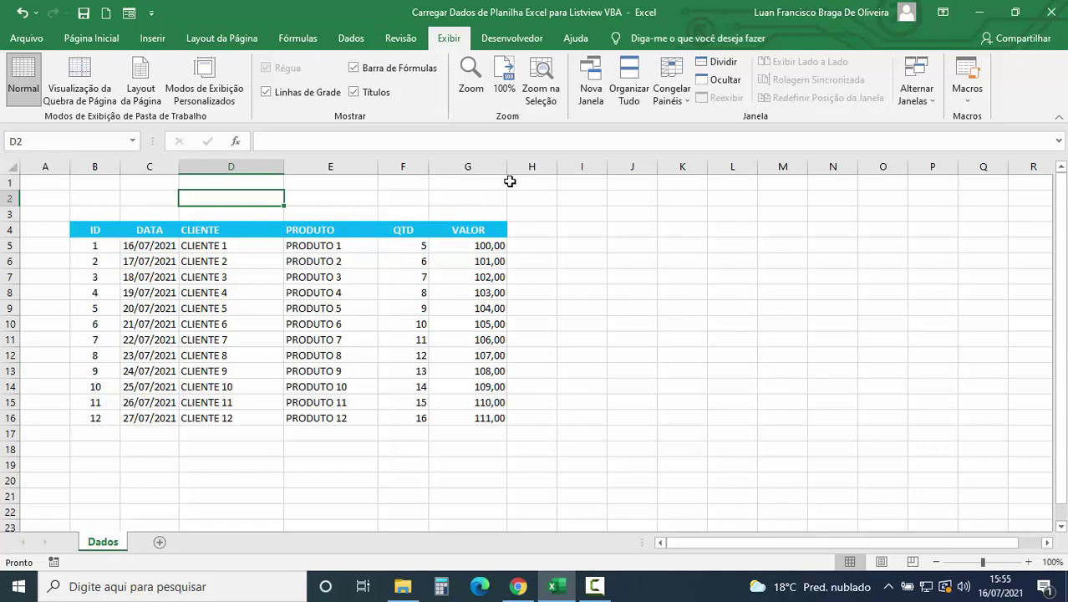
- Open the Visual Basic editor and restore the Project Explorer from Exibir
left_click(513, 40)
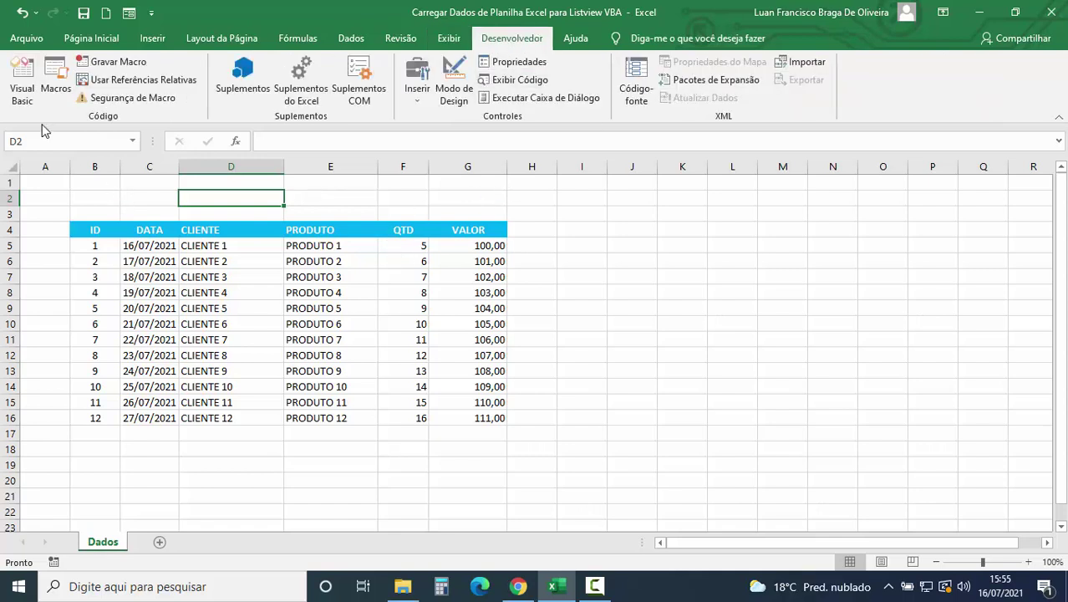
left_click(20, 83)
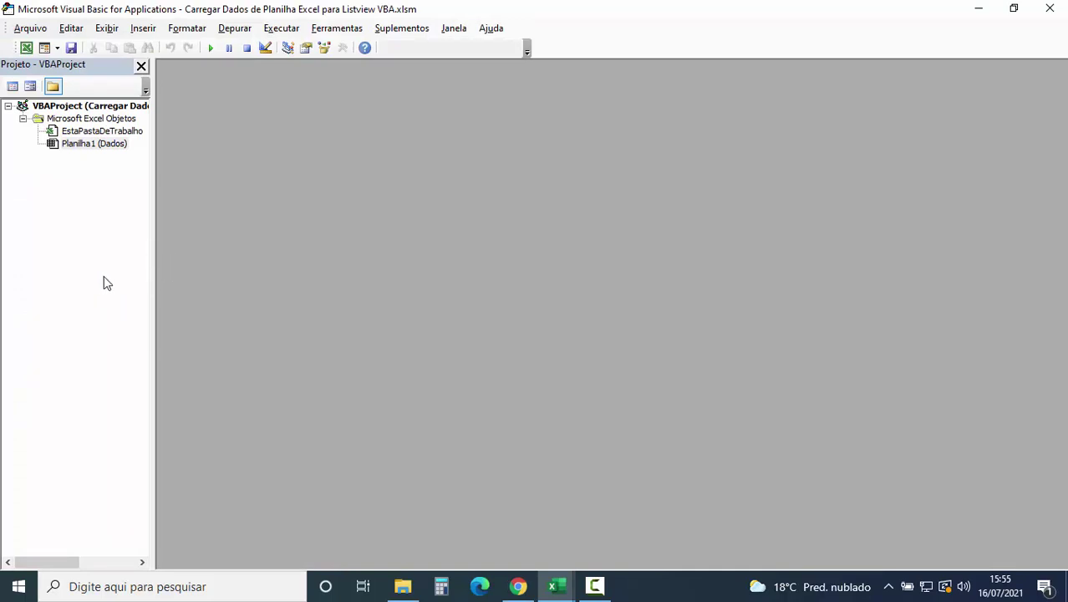
left_click(141, 65)
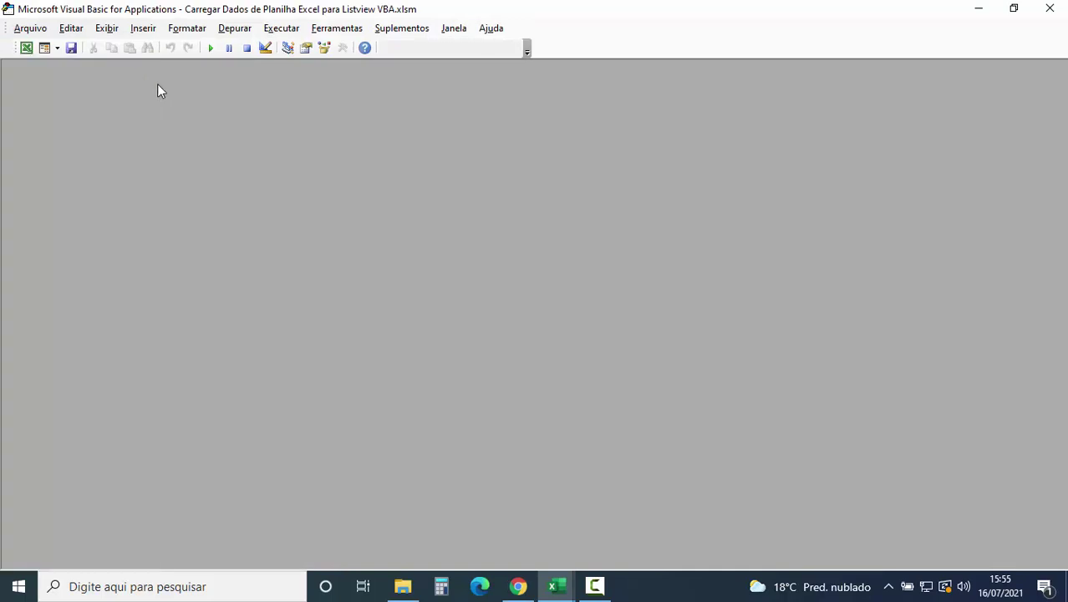
left_click(106, 29)
left_click(163, 214)
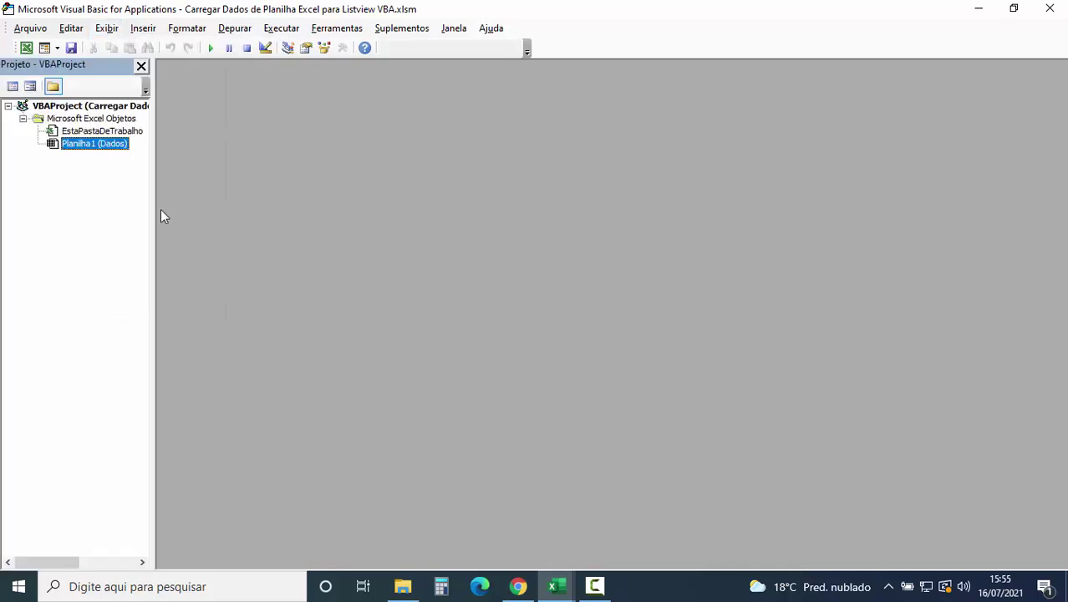
- Insert a new UserForm1 and drag its edges to make it wide and tall
left_click(143, 29)
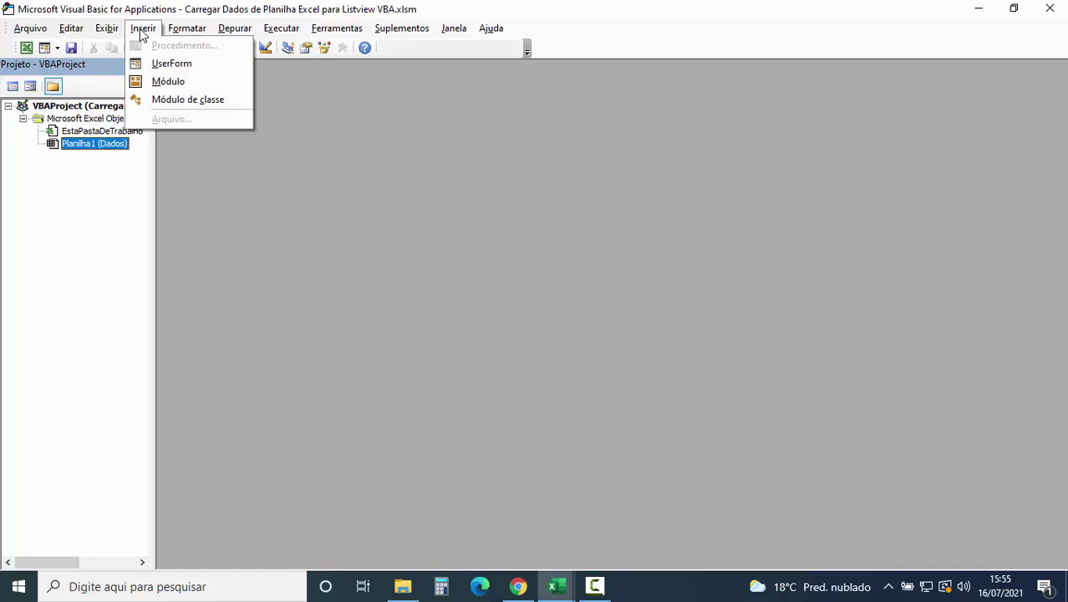
left_click(172, 63)
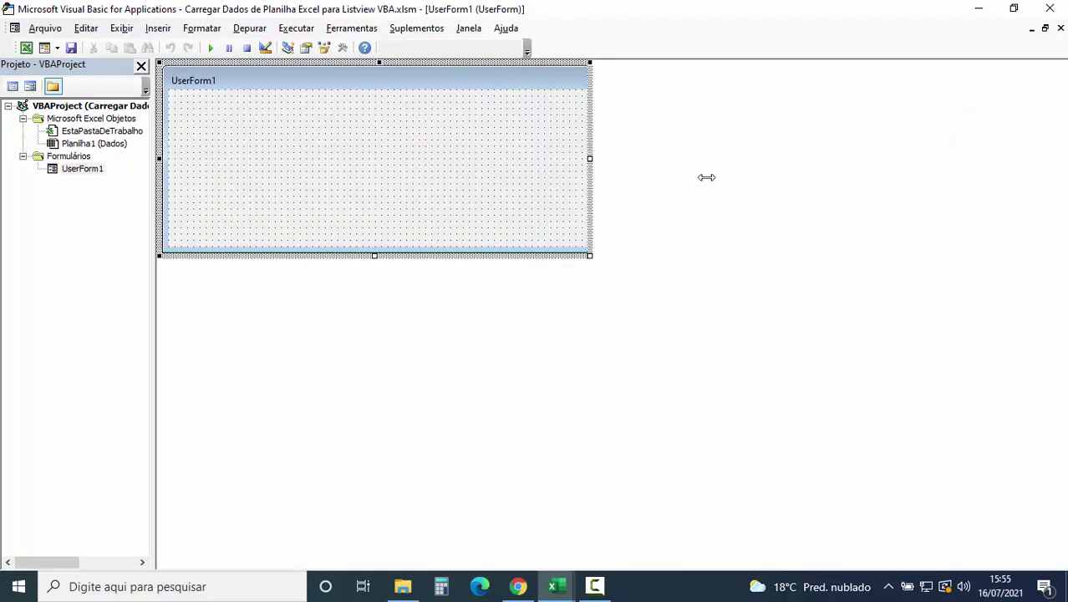
left_click_drag(414, 159, 832, 179)
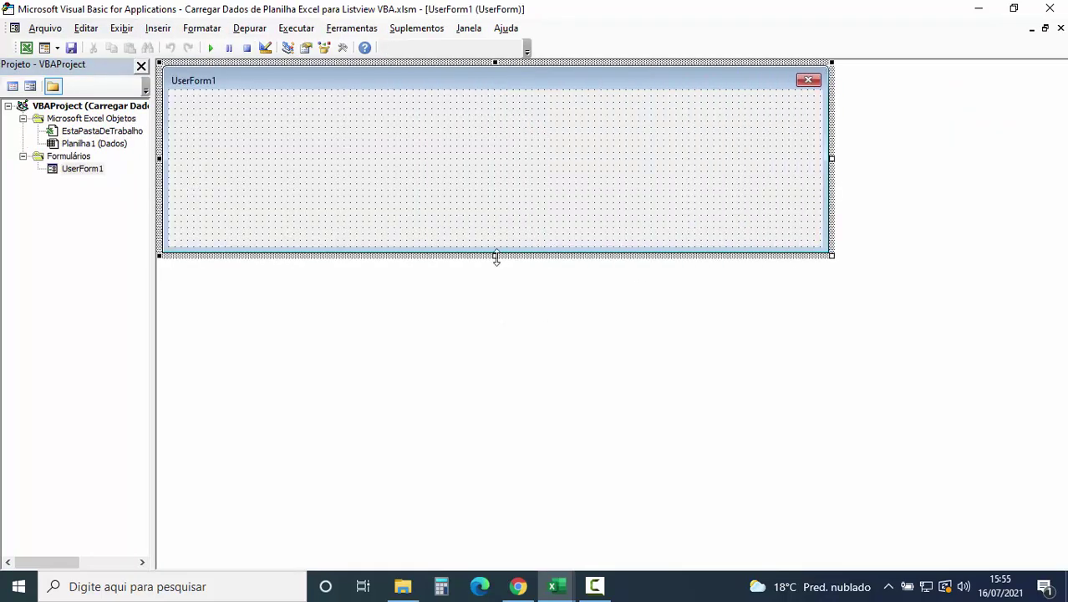
left_click_drag(495, 256, 496, 504)
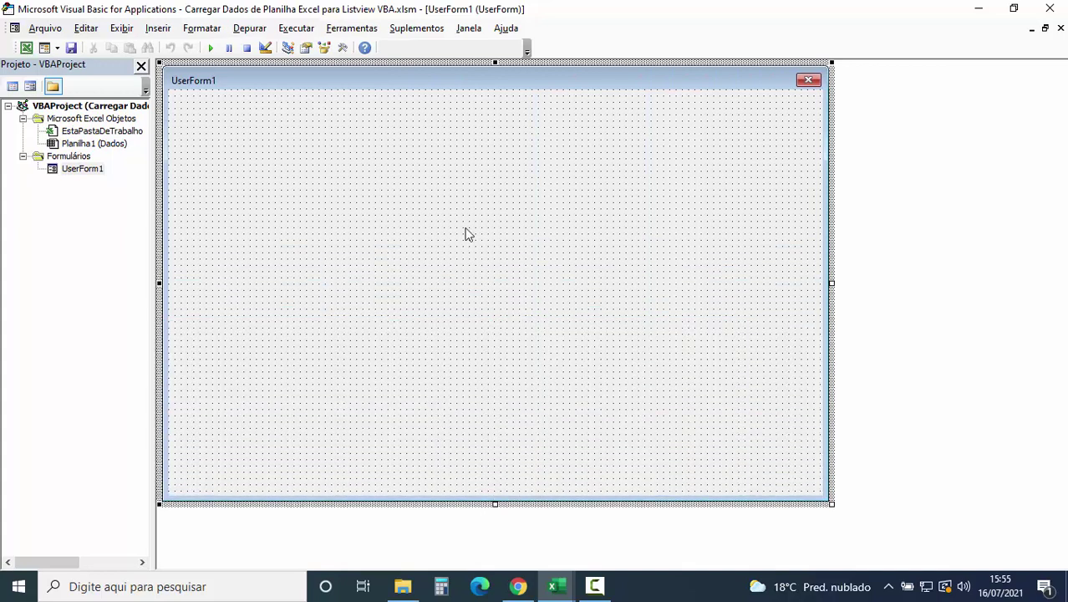
right_click(468, 234)
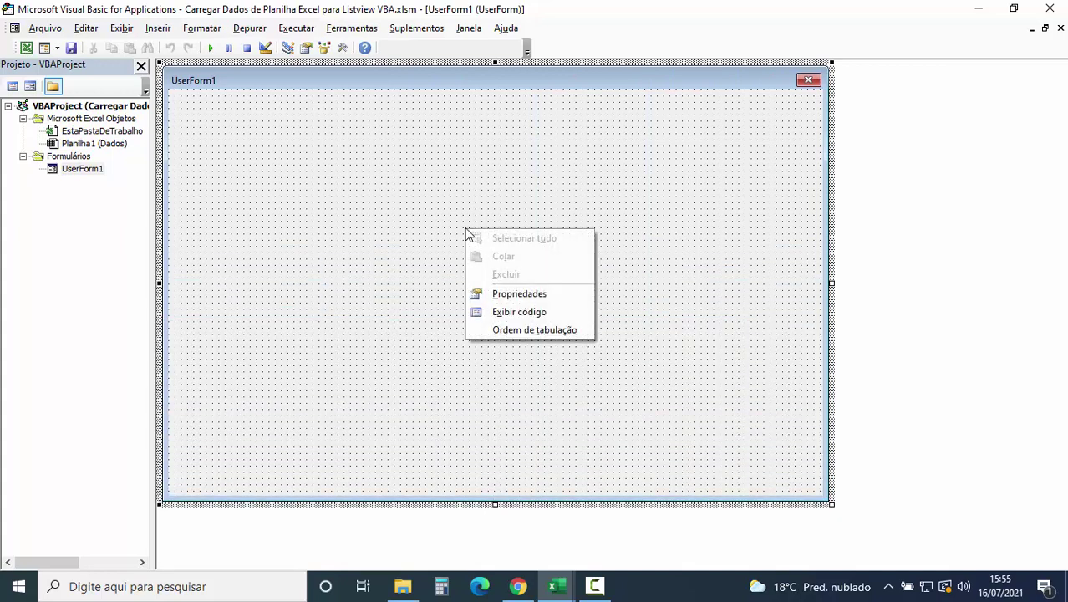
- Set UserForm1's Caption to 'CARREGAR DADOS DA PLANILHA'
left_click(518, 294)
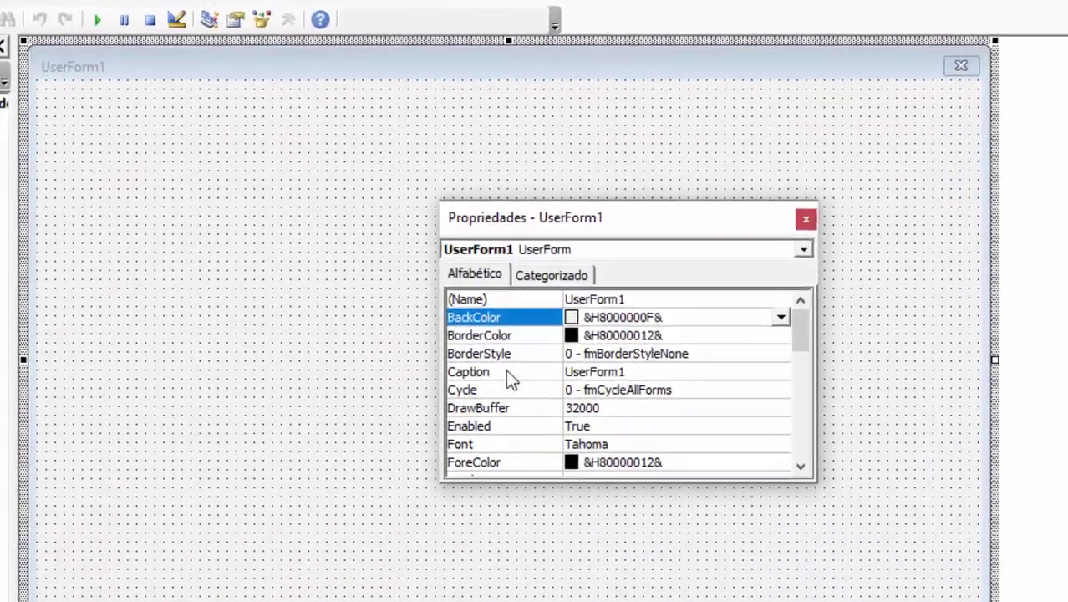
left_click(599, 374)
left_click(496, 376)
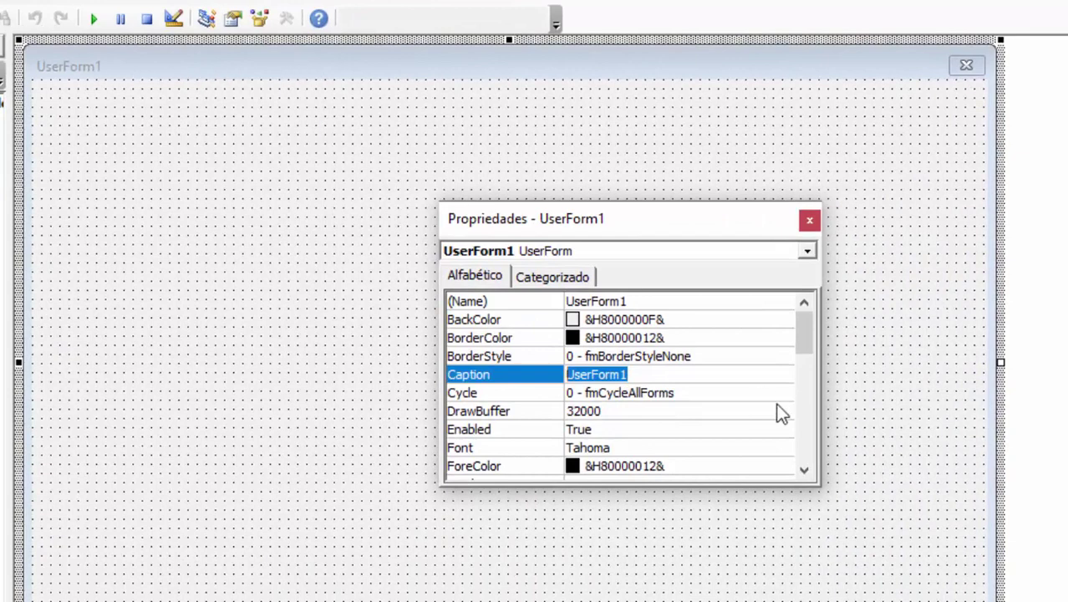
type("C")
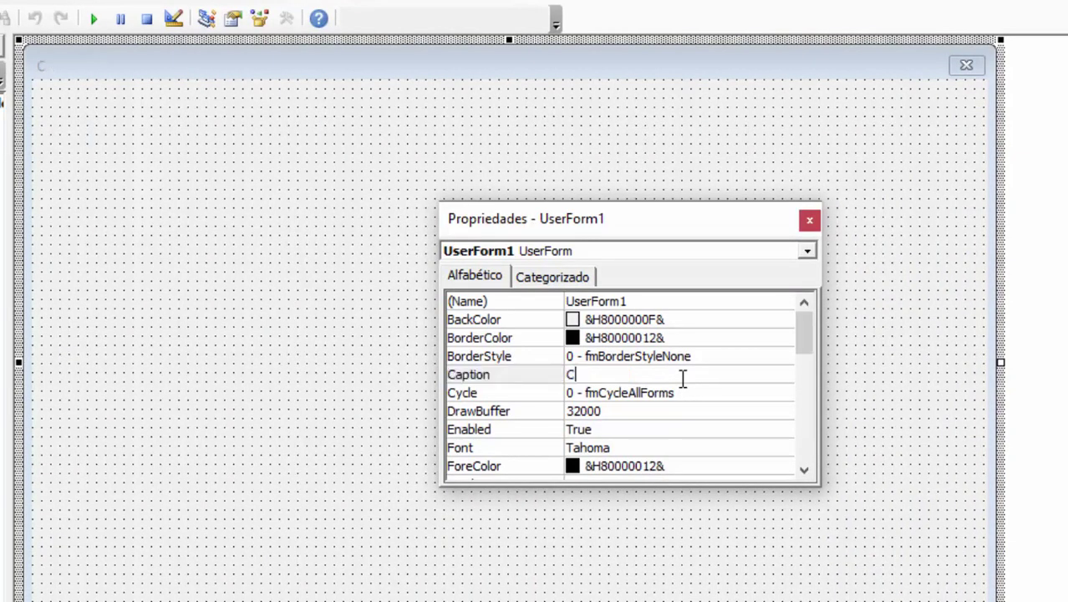
type("ARREGAR")
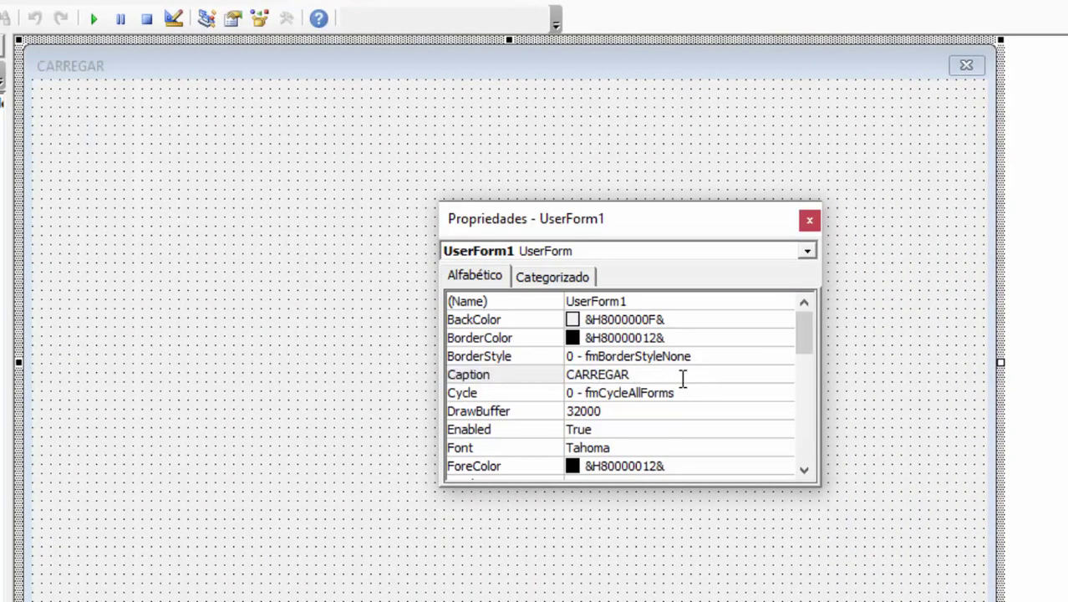
type(" DADOS DA PLANILH")
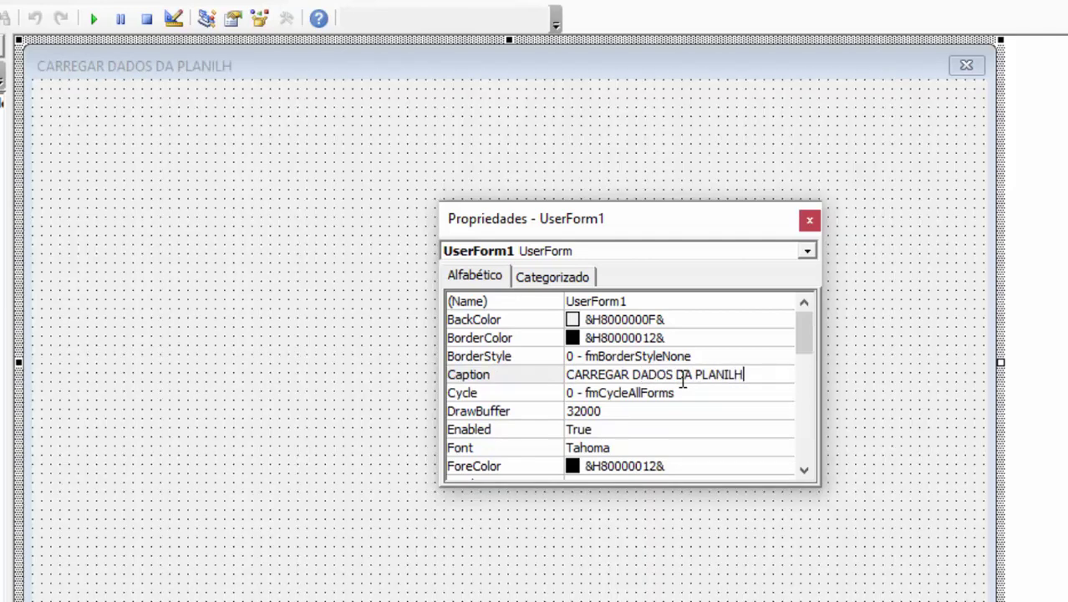
type("A")
- Set the form's BackColor to orange from the palette and close the Properties window
left_click(653, 304)
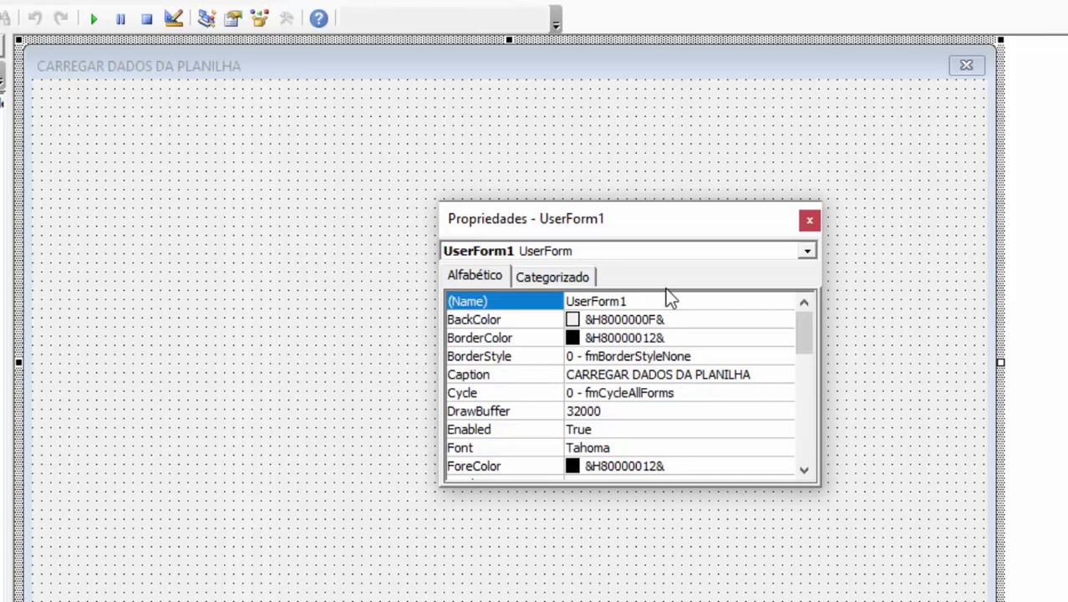
left_click(515, 323)
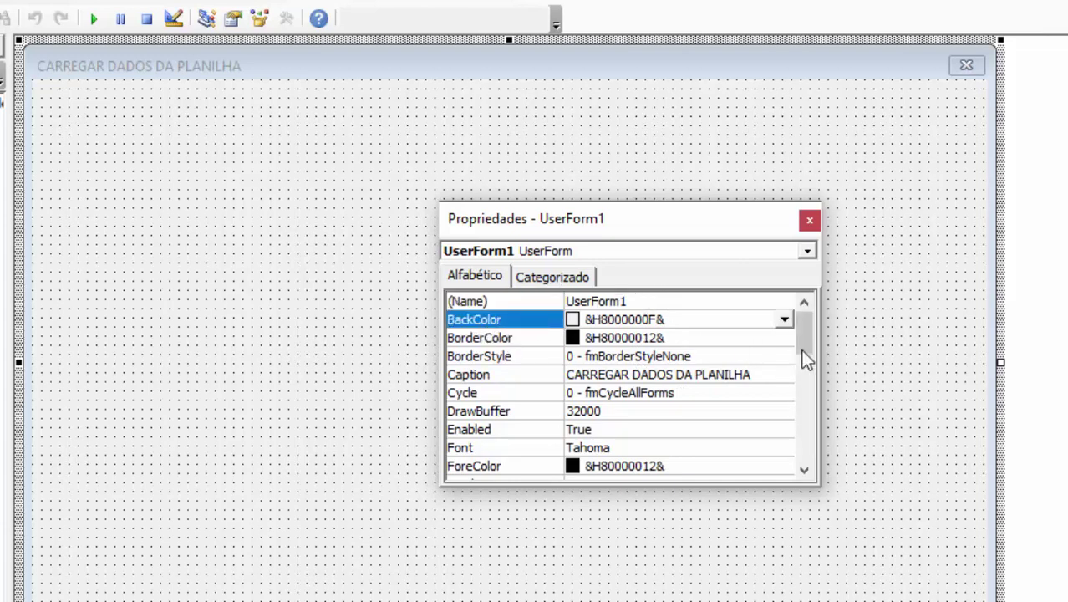
left_click(784, 317)
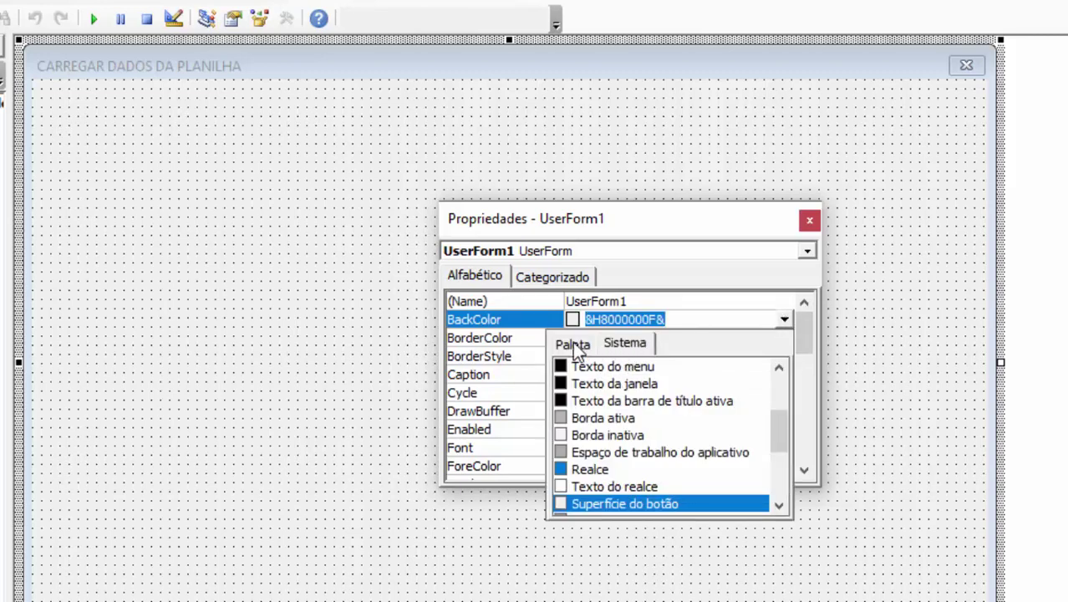
left_click(572, 343)
left_click(602, 407)
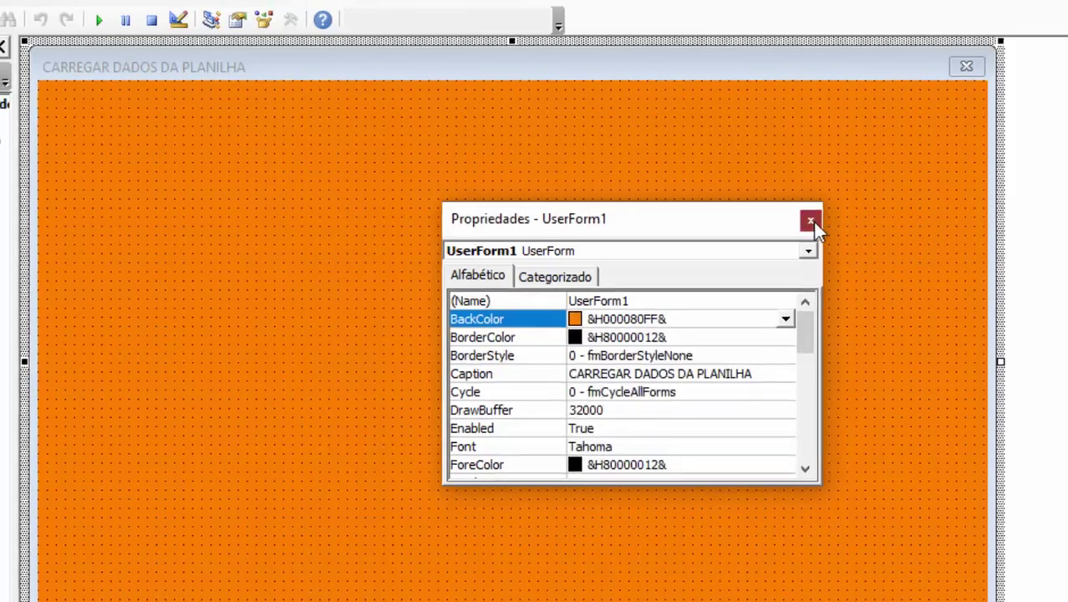
left_click(810, 221)
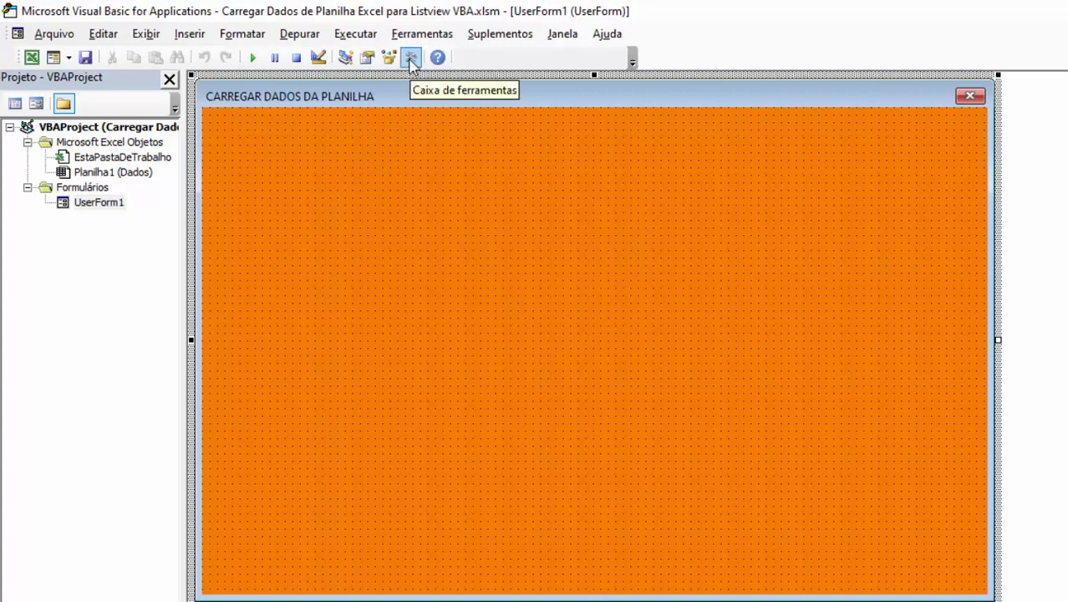
- Open Controles adicionais from the Toolbox and list all controls, not only selected items
left_click(412, 60)
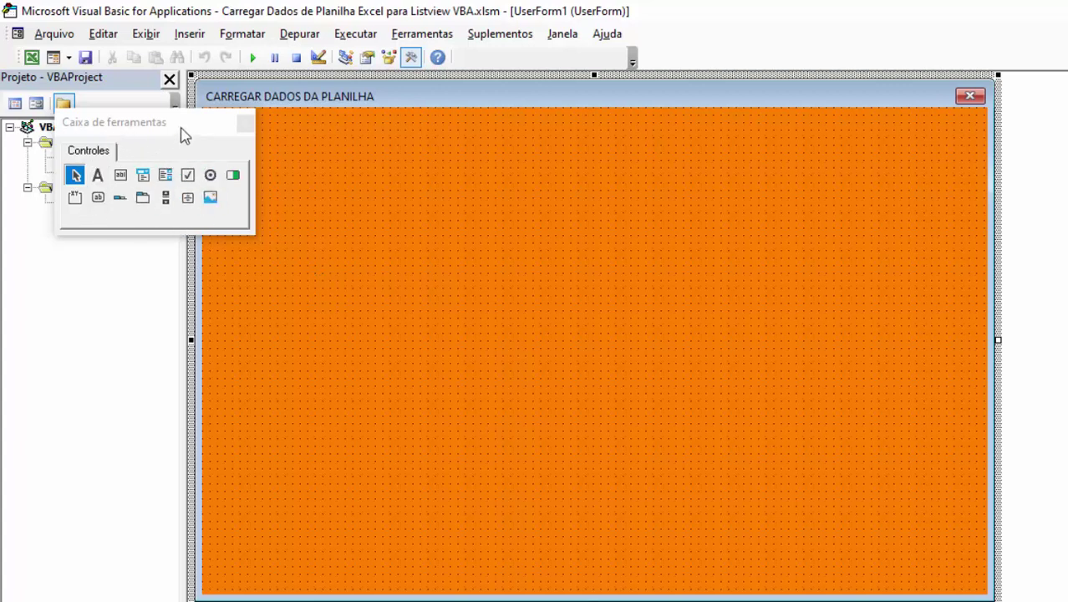
right_click(231, 223)
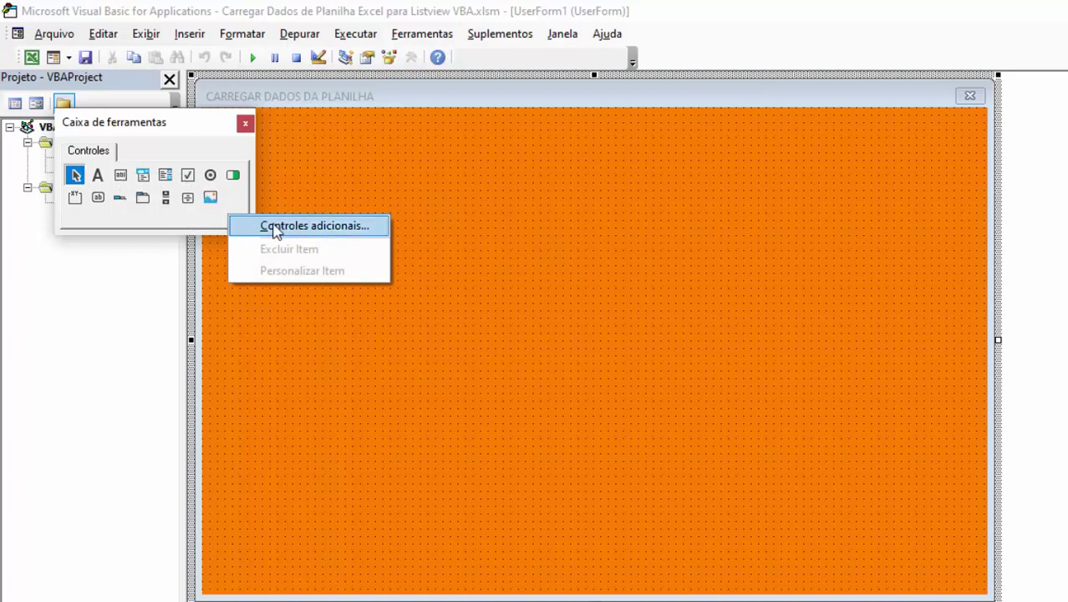
left_click(306, 227)
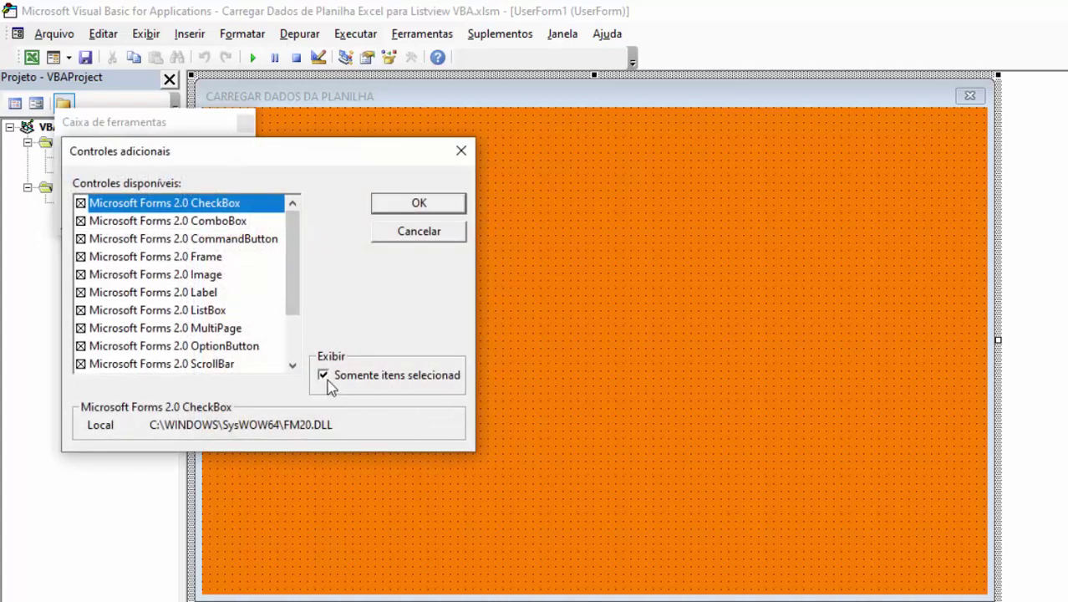
left_click(323, 375)
left_click_drag(294, 232, 312, 263)
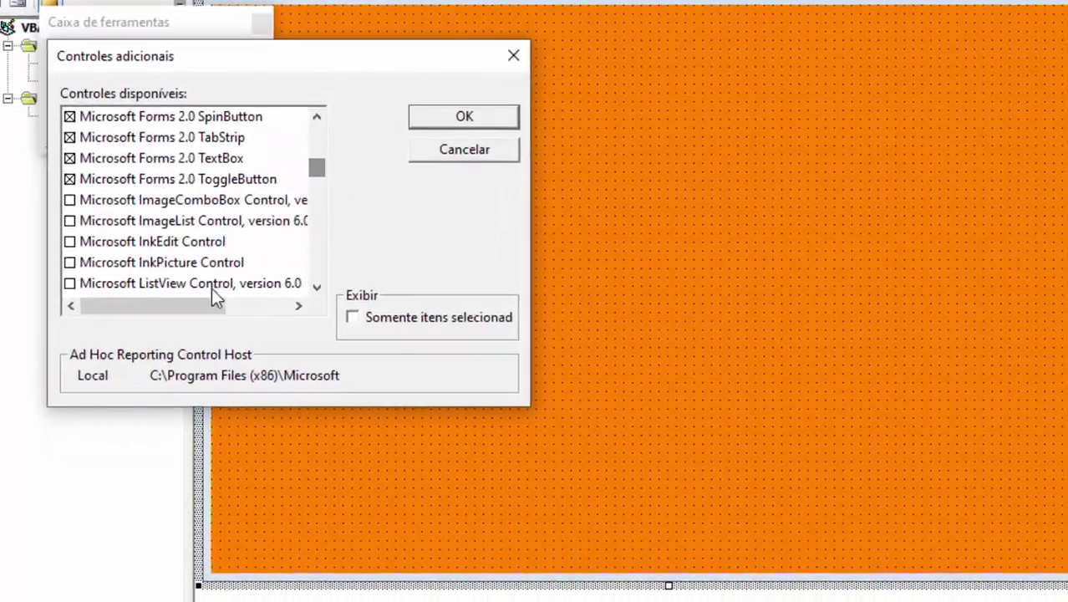
- Tick Microsoft ListView Control, version 6.0 and confirm with OK
left_click(211, 284)
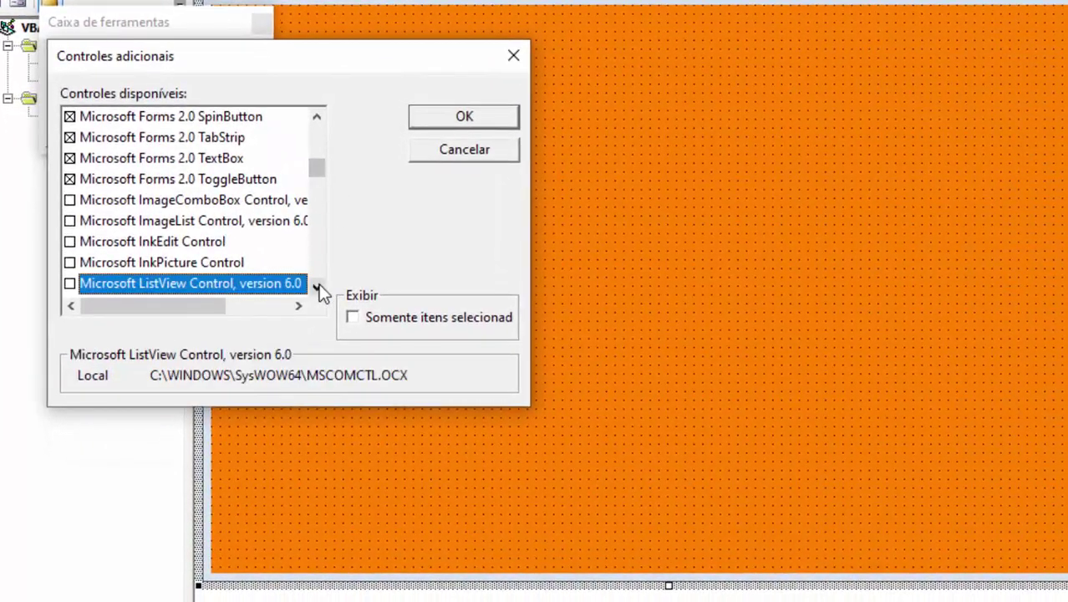
left_click(317, 286)
left_click(318, 286)
left_click(319, 287)
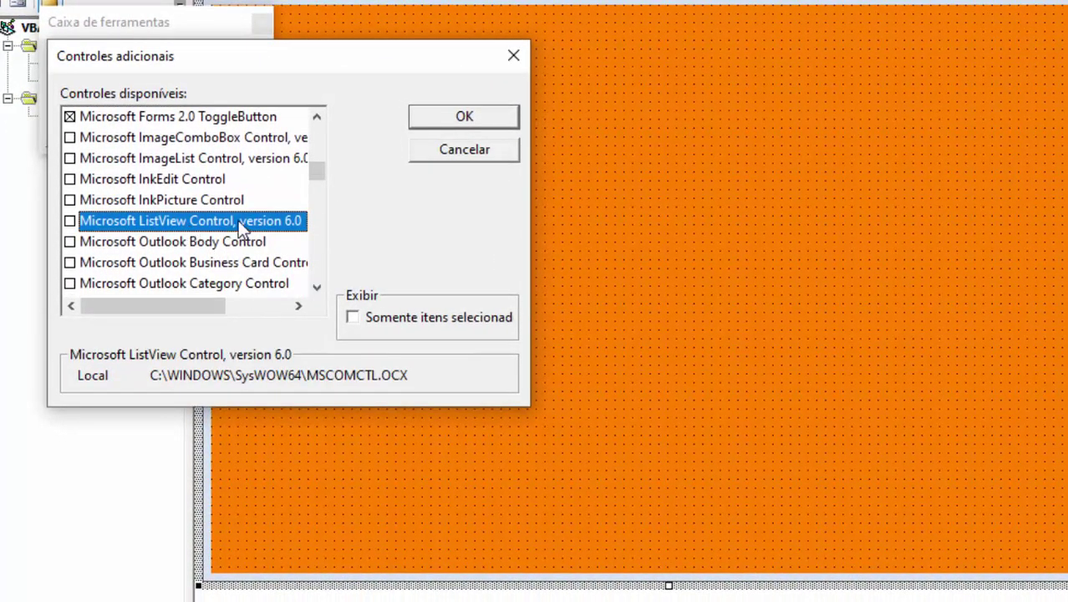
left_click(69, 220)
left_click(466, 117)
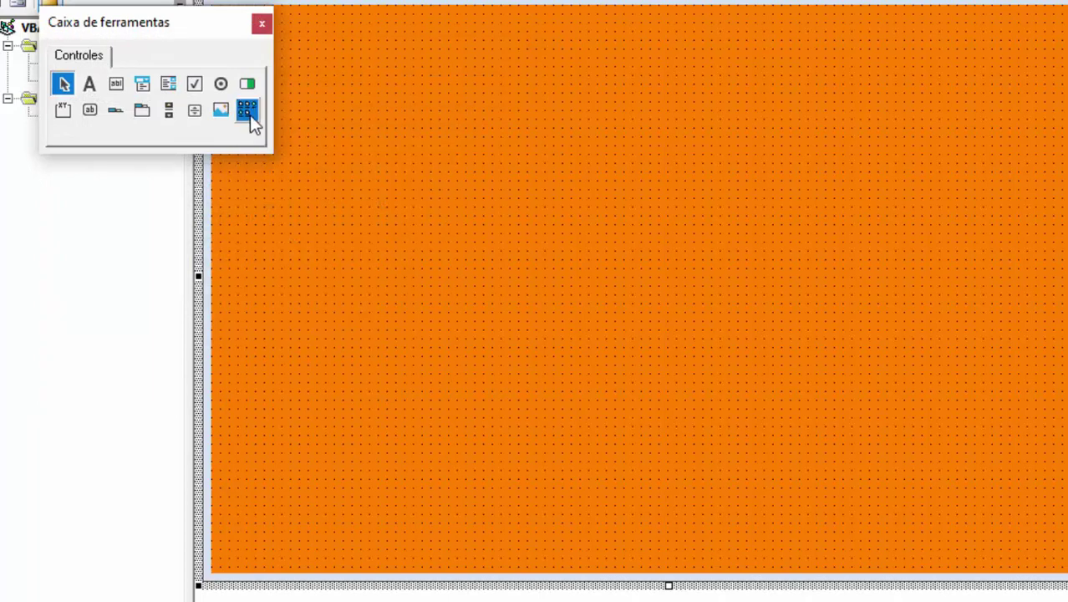
- Place a ListView1 control on UserForm1 and stretch it across most of the form
left_click(247, 109)
left_click(366, 90)
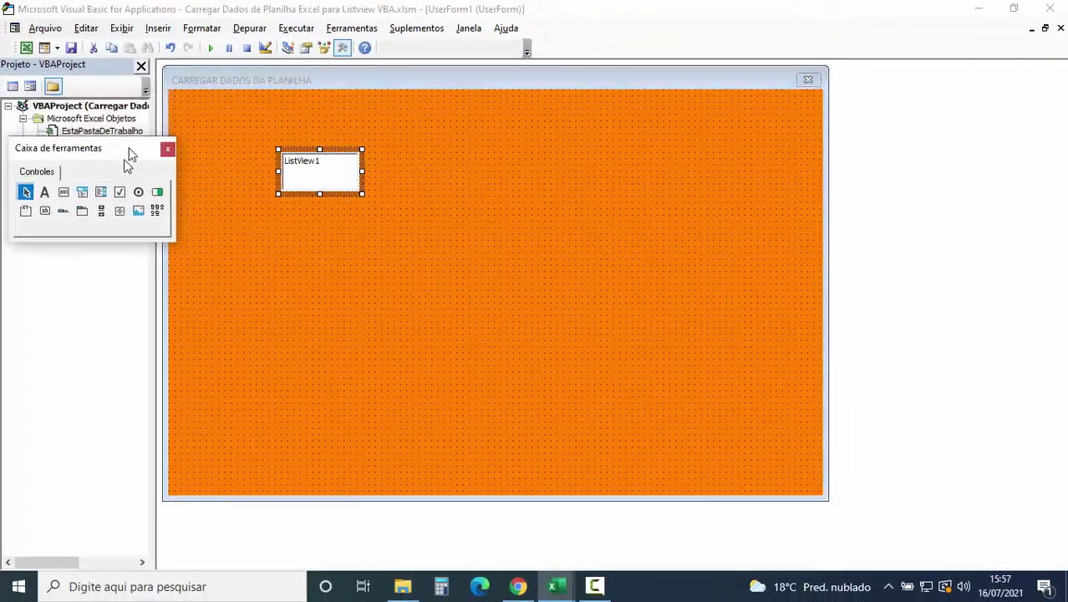
left_click_drag(127, 155, 121, 243)
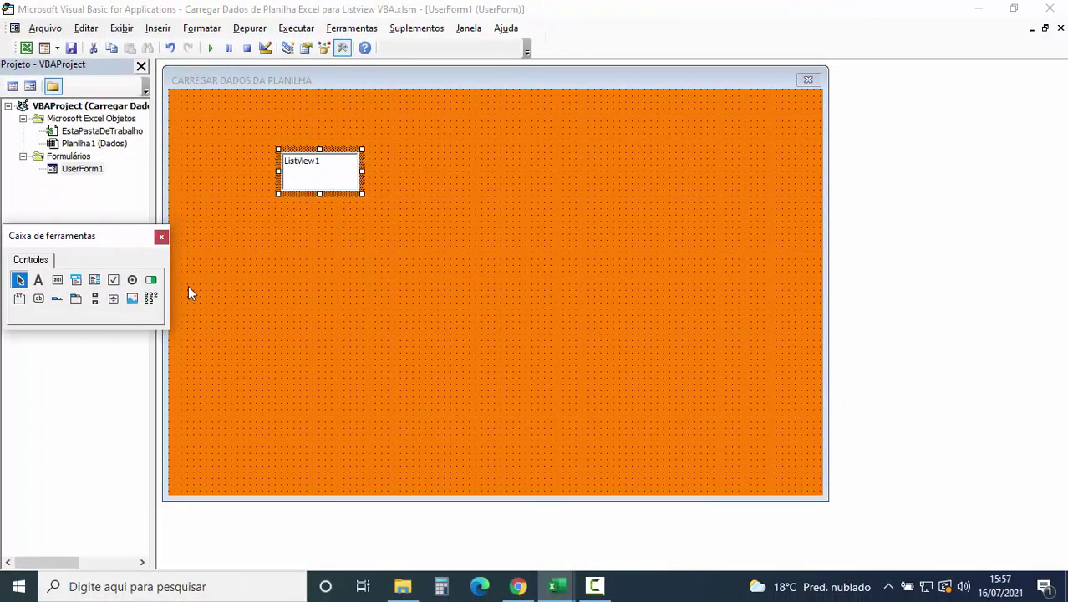
mouse_move(322, 174)
left_mouse_down()
mouse_move(227, 156)
mouse_move(807, 174)
left_mouse_up()
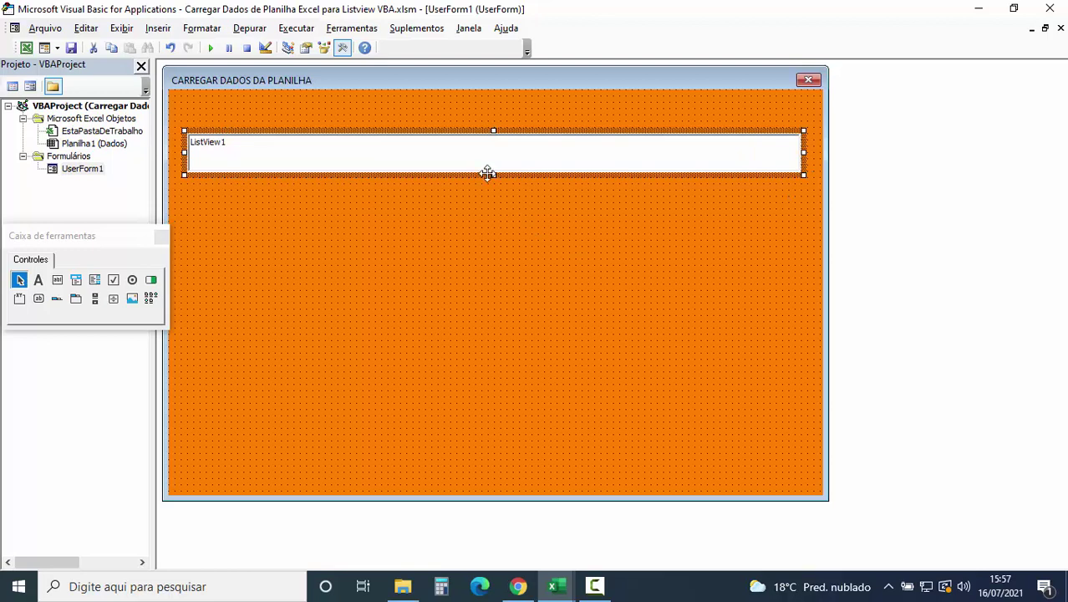
left_click_drag(493, 174, 495, 473)
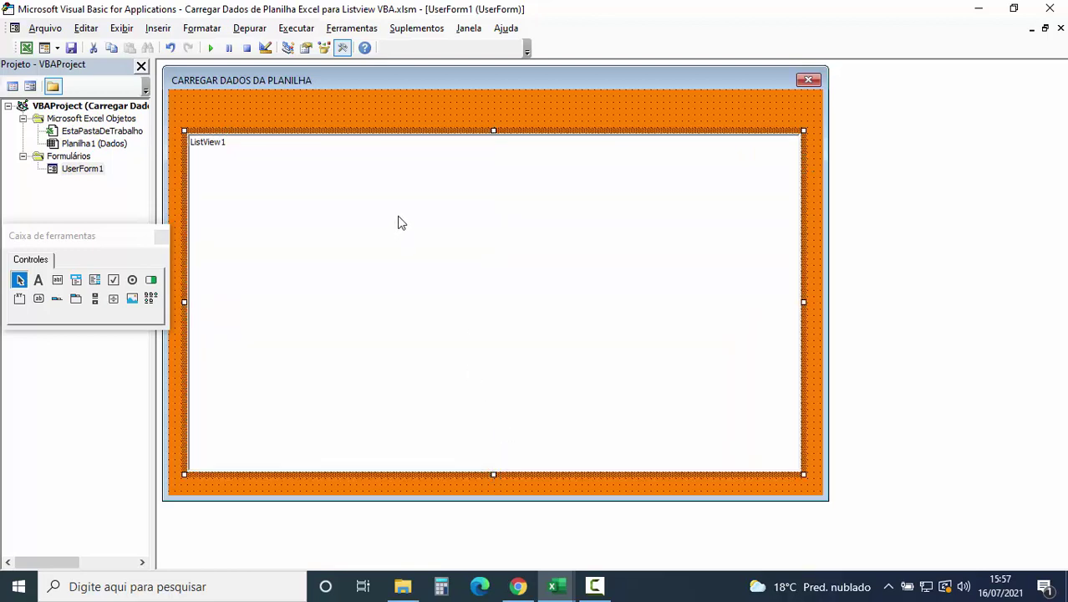
left_click(398, 222)
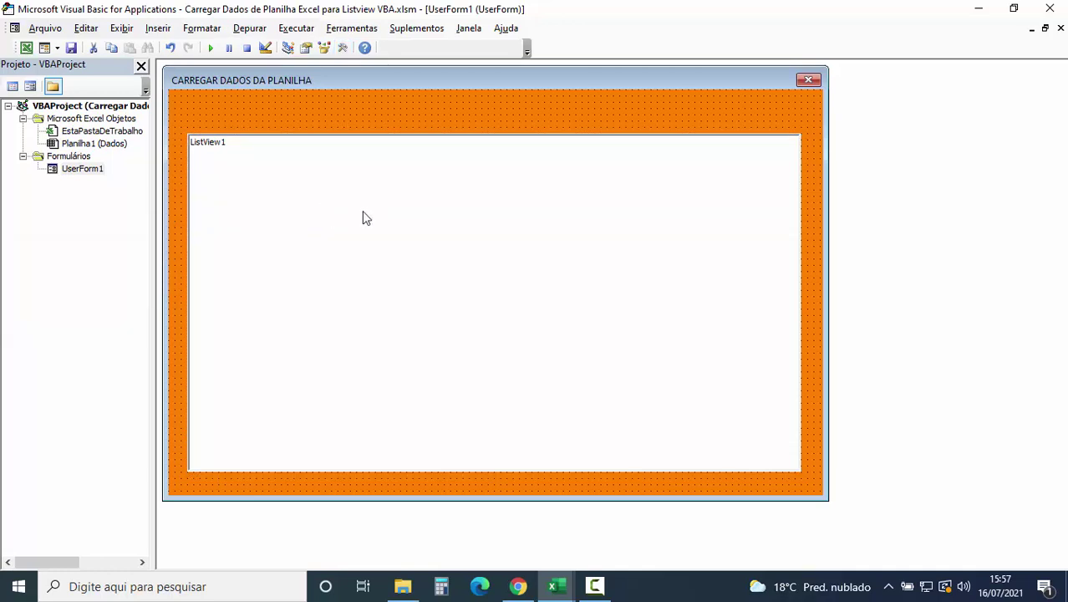
left_click(393, 187)
right_click(392, 190)
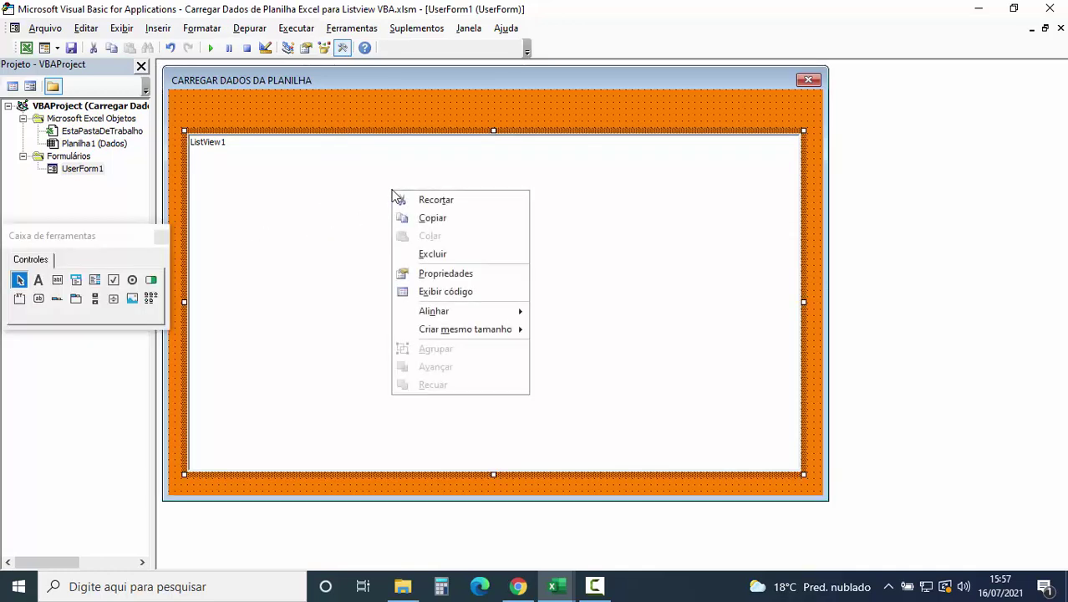
left_click(472, 273)
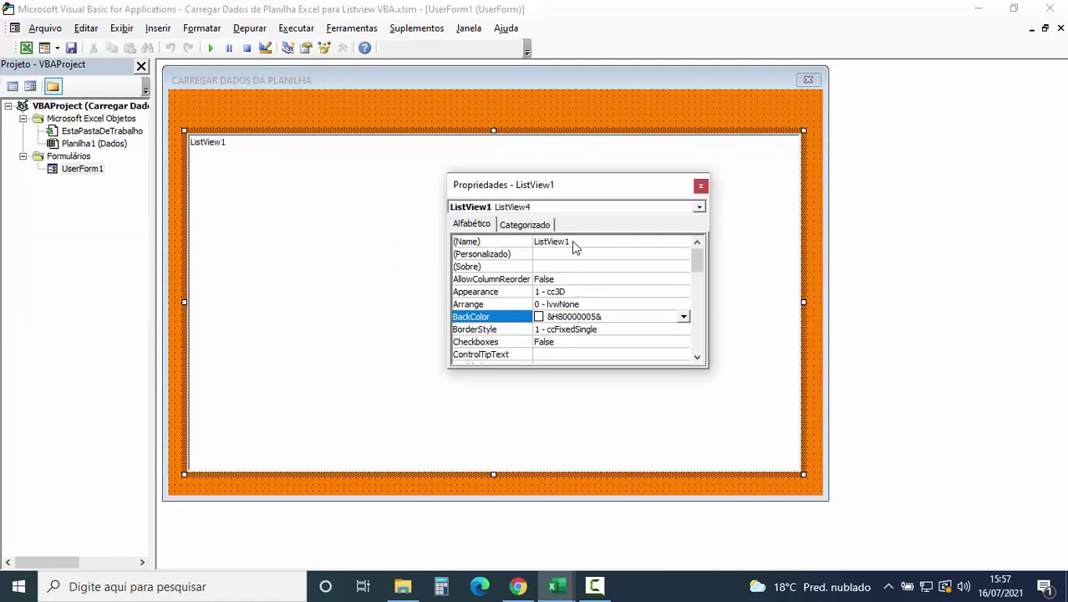
left_click(571, 240)
left_click_drag(573, 242, 516, 242)
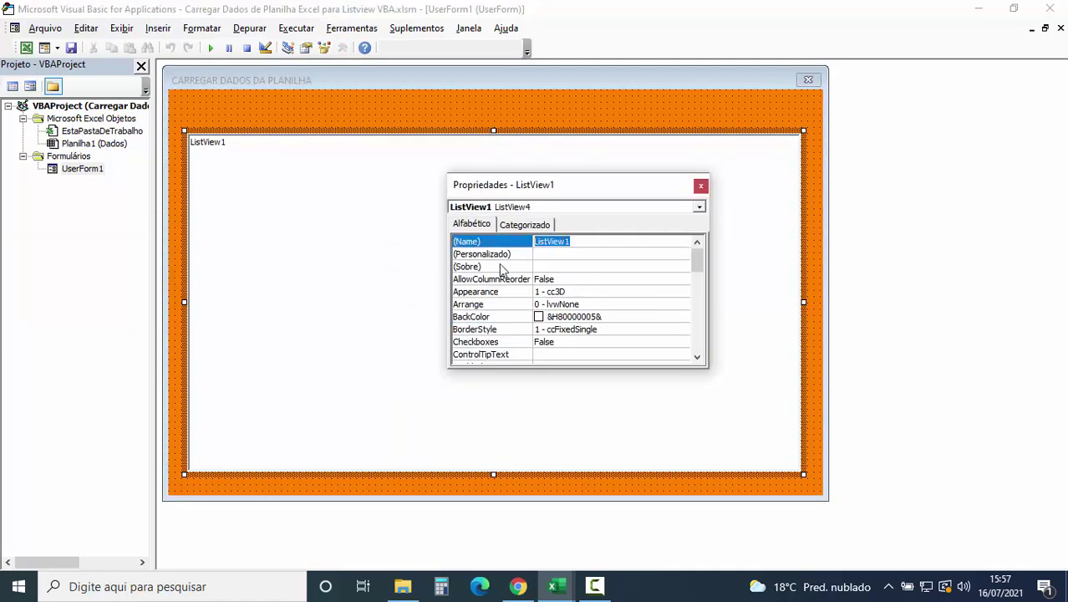
left_click(700, 186)
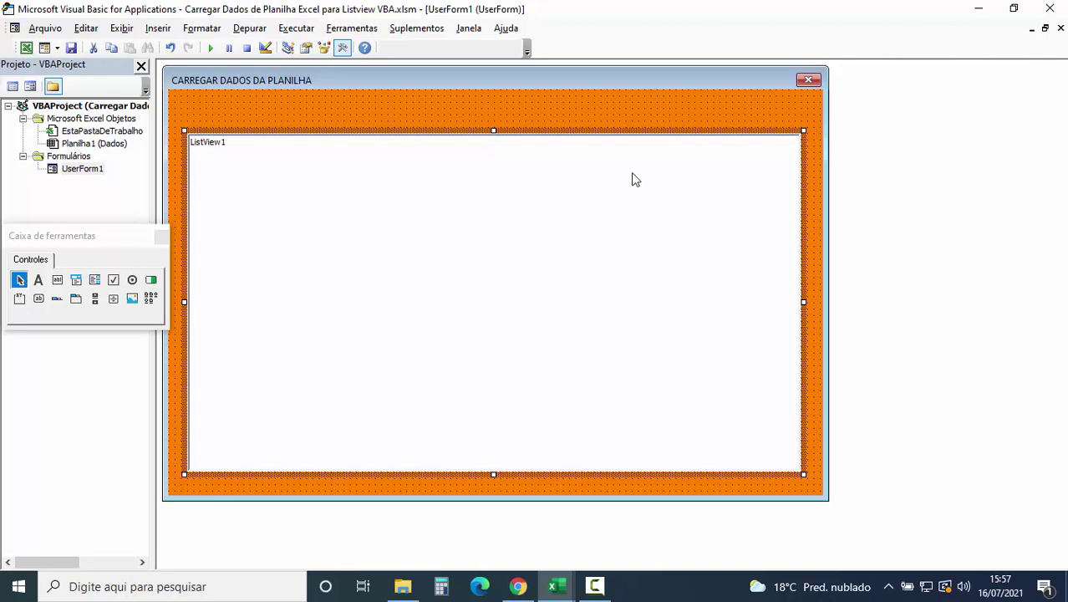
left_click(456, 118)
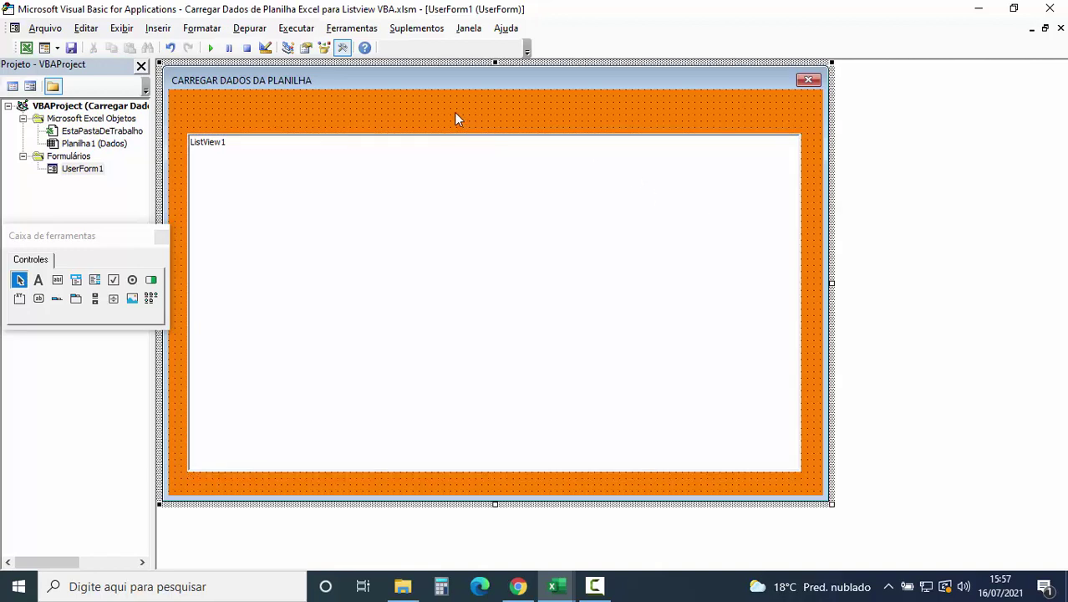
- Open UserForm1's code and declare Sub Carregar_Dados() below UserForm_Click
double_click(455, 108)
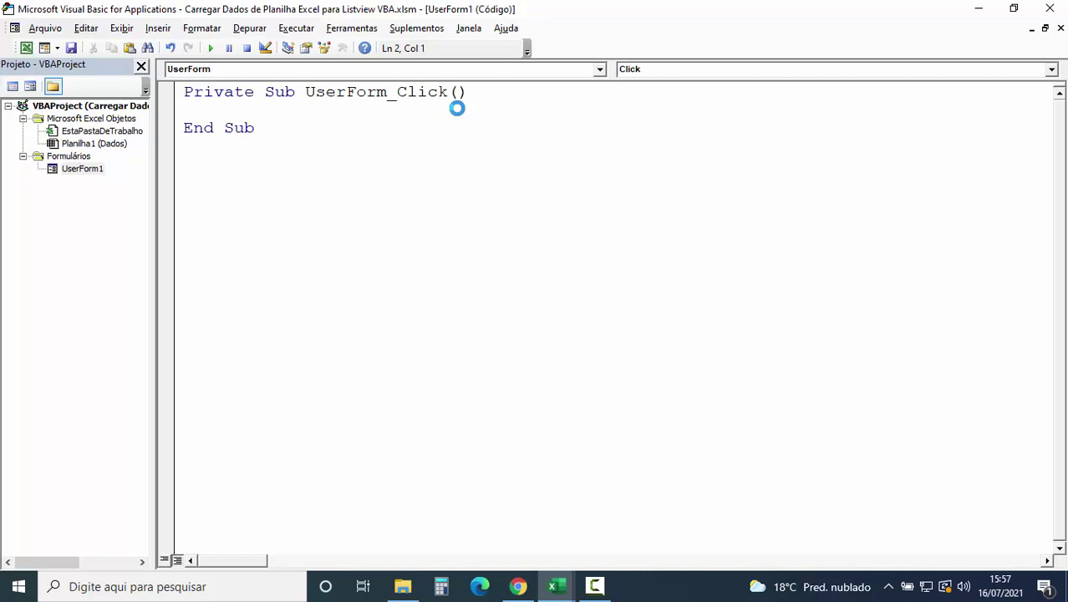
left_click(211, 194)
key("Return")
key("Return")
type("sUB ")
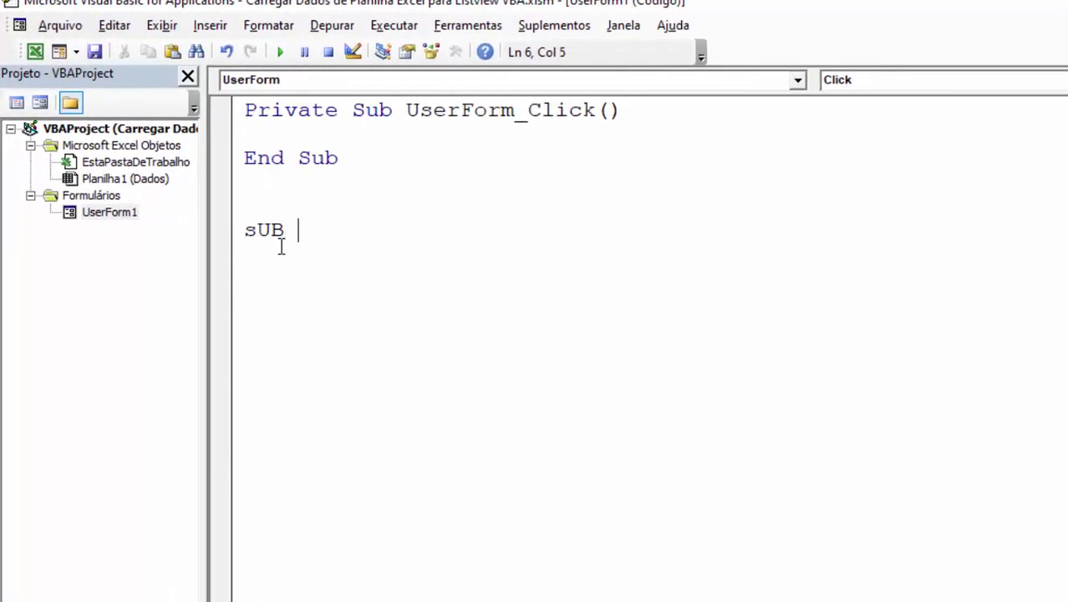
type("Carrega")
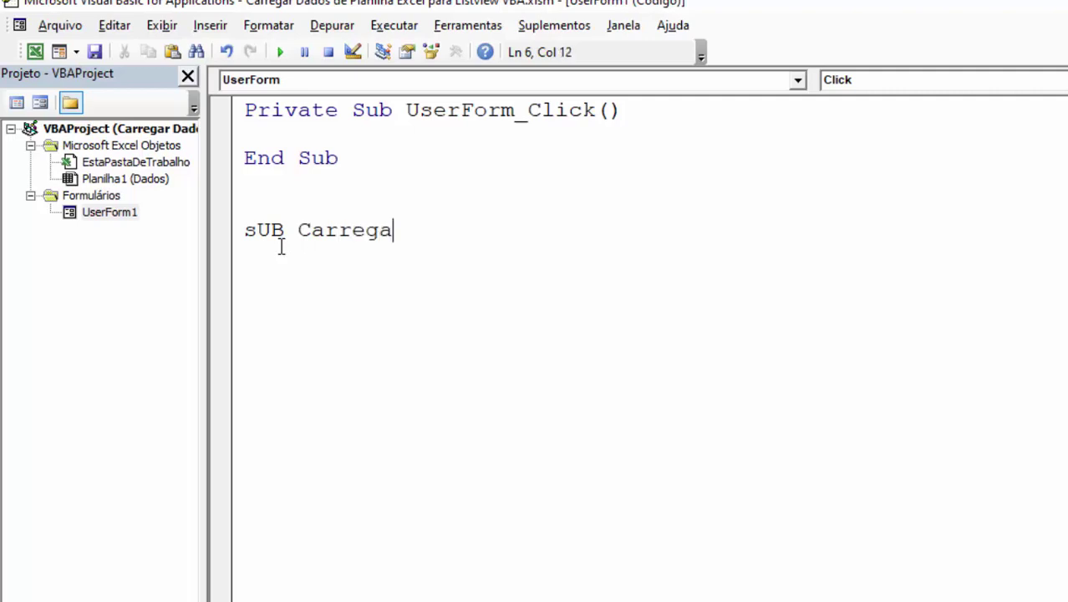
type("r_")
type("Dadfo")
key("BackSpace")
key("BackSpace")
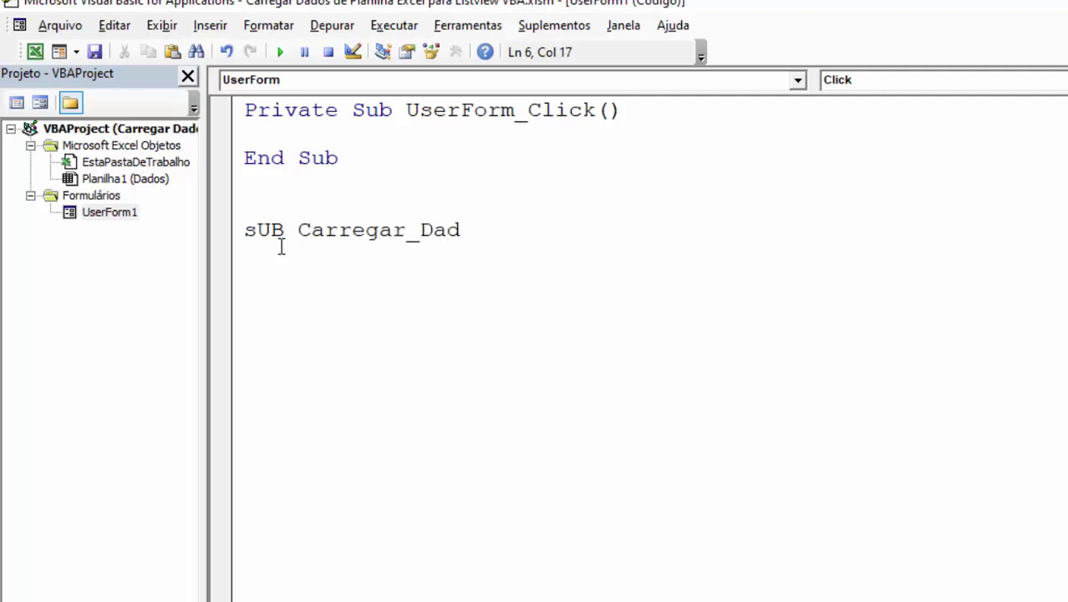
type("os")
key("Return")
key("Return")
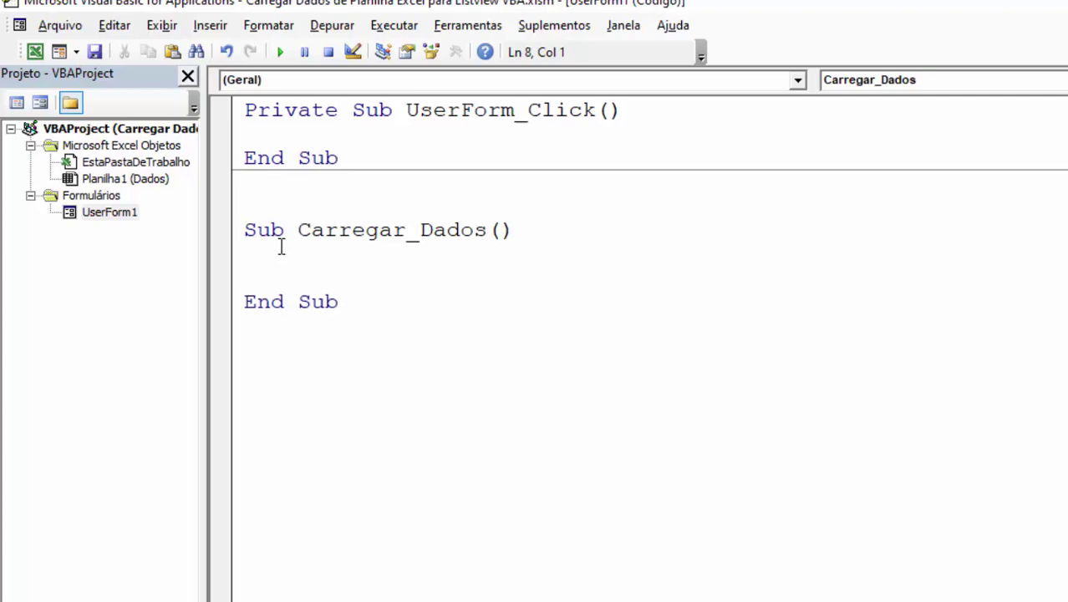
- Add On Error GoTo Erro, Exit Sub and an Erro: label inside Carregar_Dados
left_click(291, 184)
key("Delete")
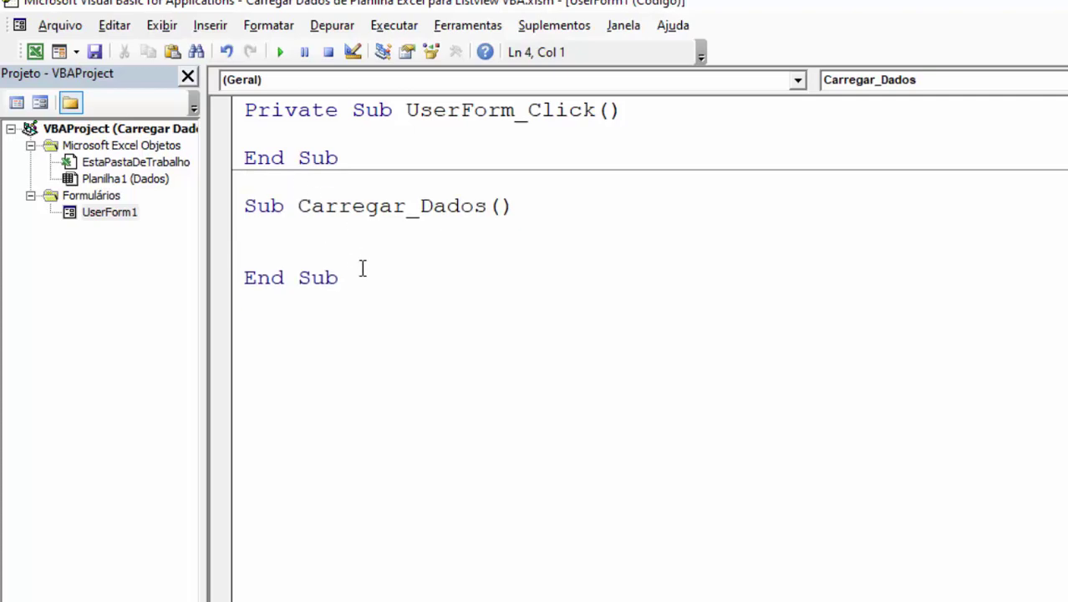
left_click(291, 210)
key("Return")
key("Return")
key("Return")
left_click(279, 234)
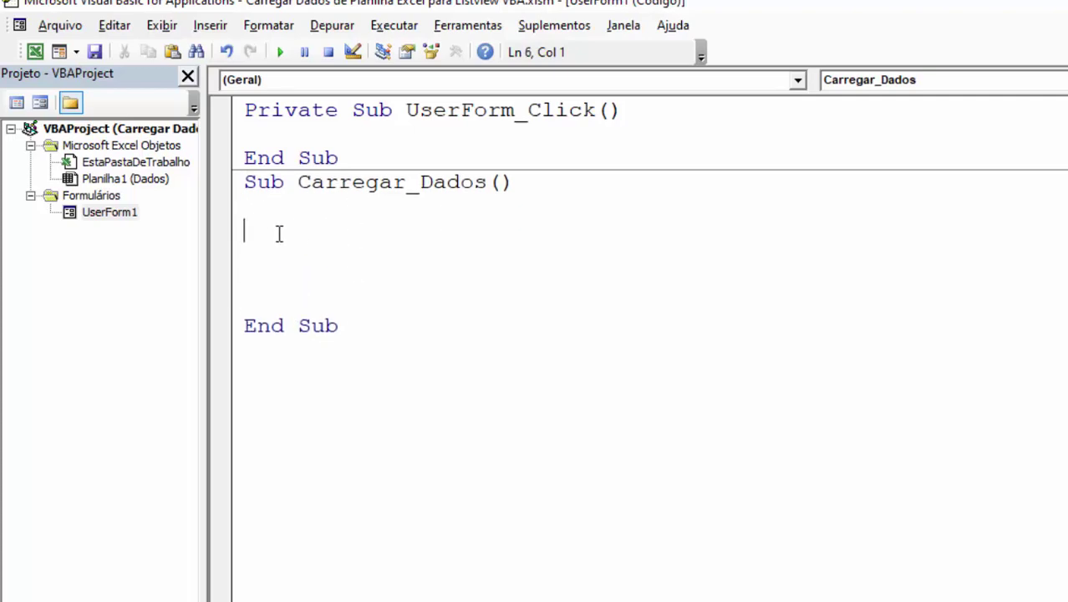
type("O")
type("n error go")
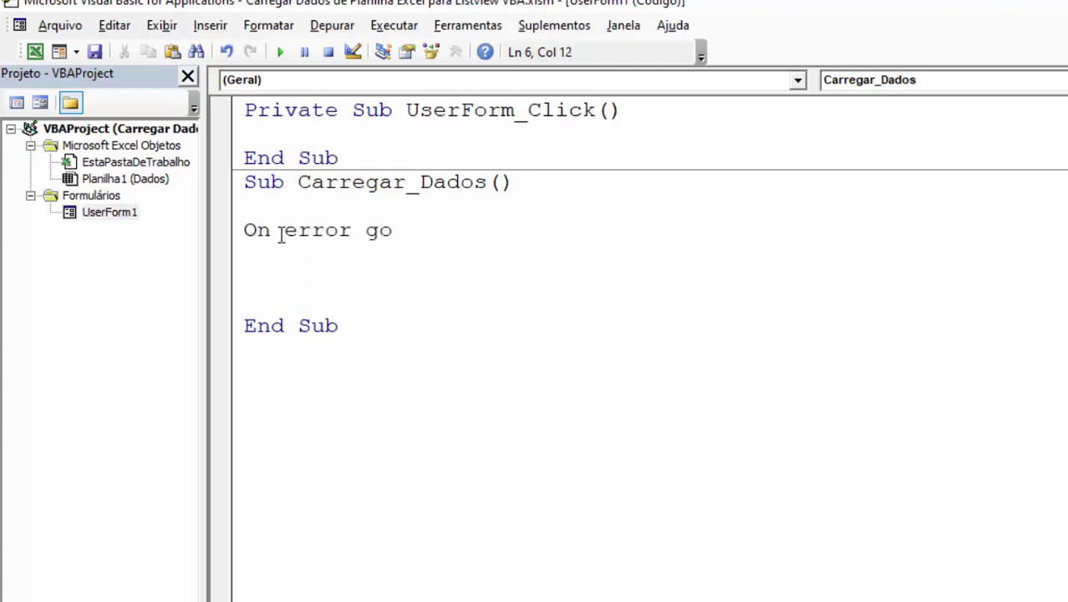
type("to Erro")
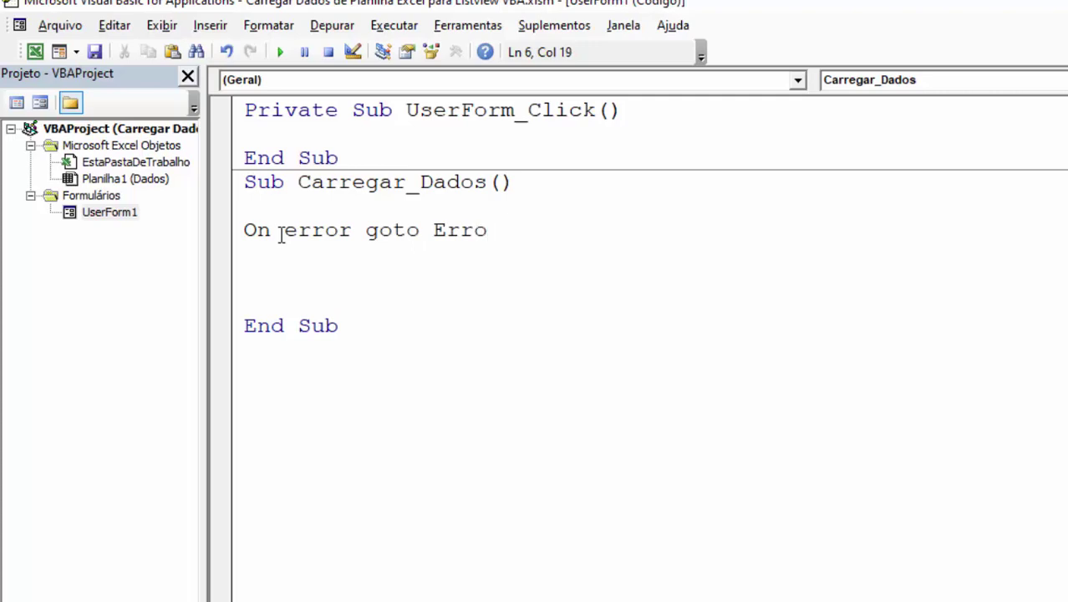
key("Return")
key("Return")
type("Ex")
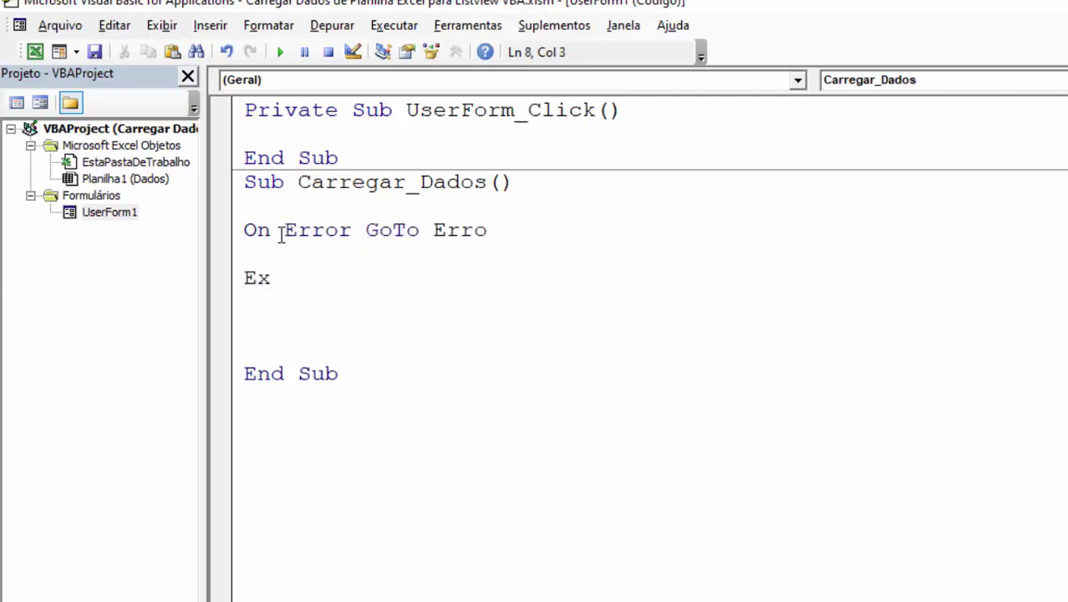
type("it sub")
key("Return")
type("E")
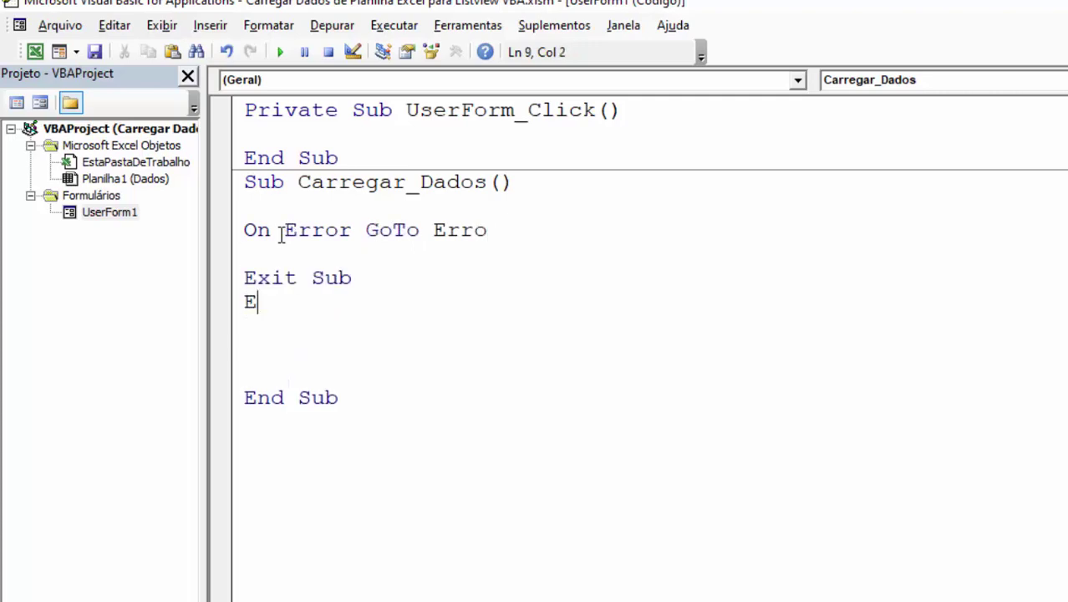
type("rro:")
key("Return")
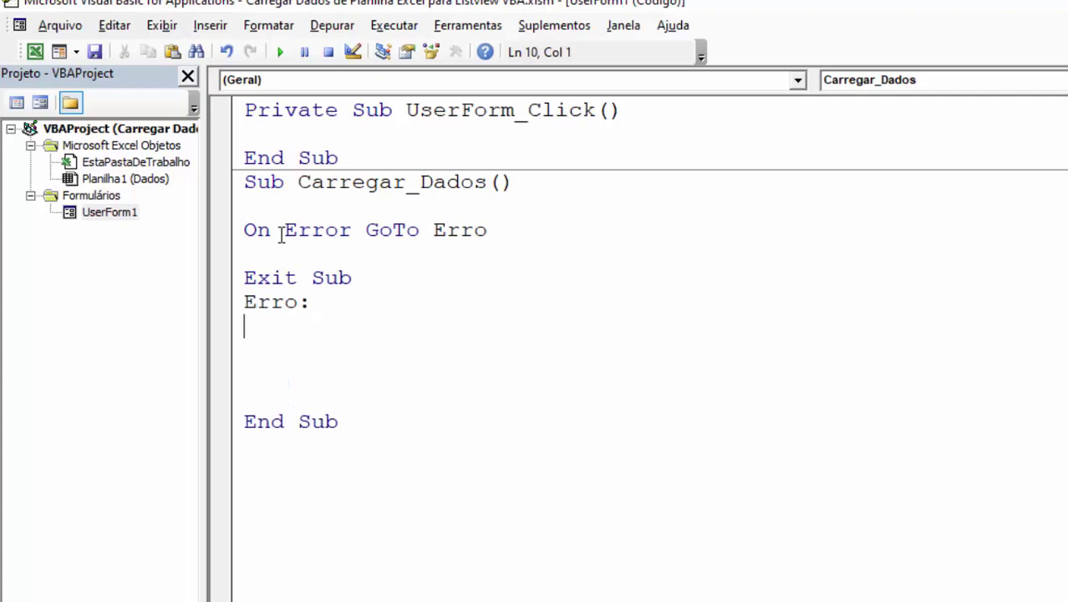
- Under Erro:, add MsgBox "Erro!", vbCritical, "ERRO"
type("'")
key("BackSpace")
type("M")
type("sgbox ")
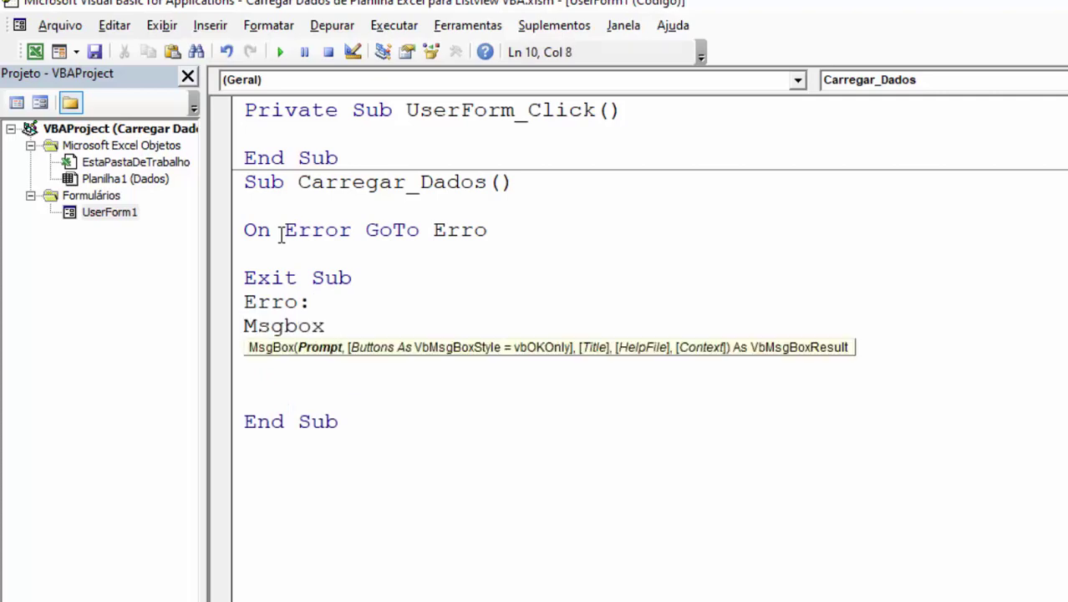
type("\"Erro")
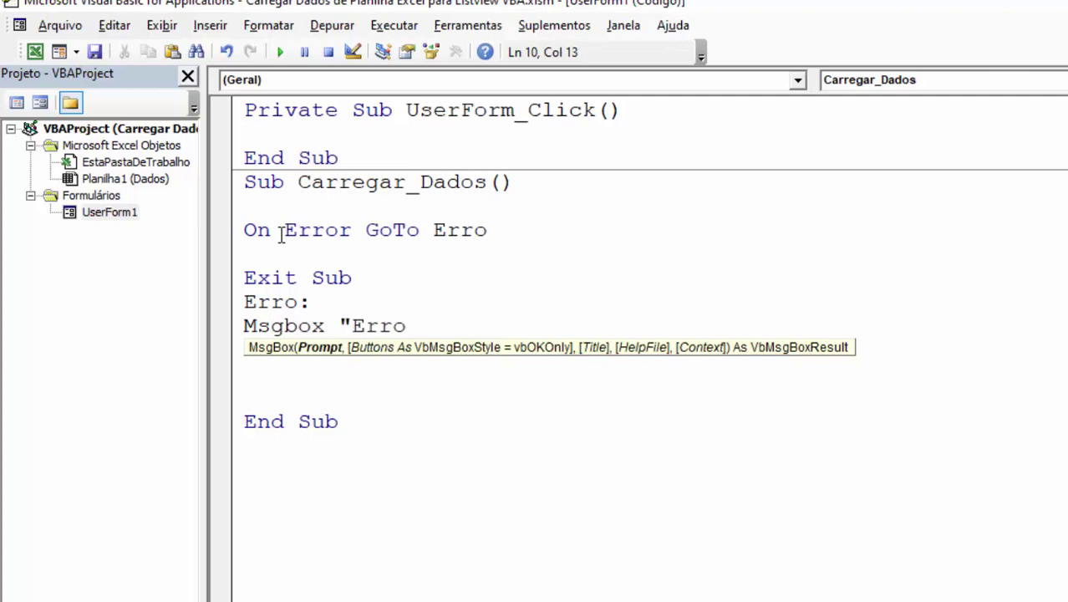
type("!\"")
type(",vb")
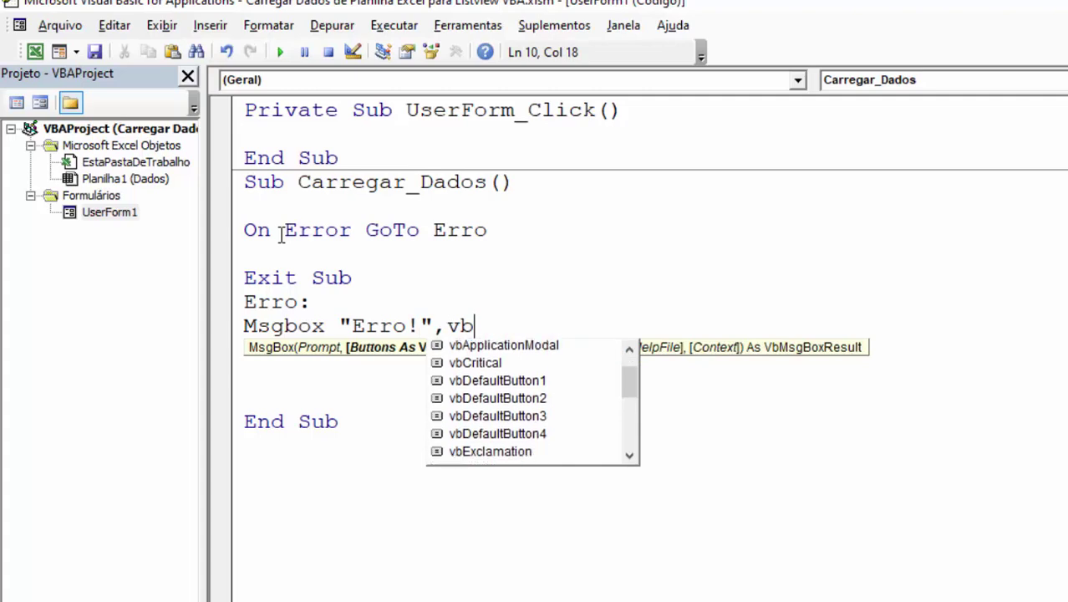
type("c")
key("Tab")
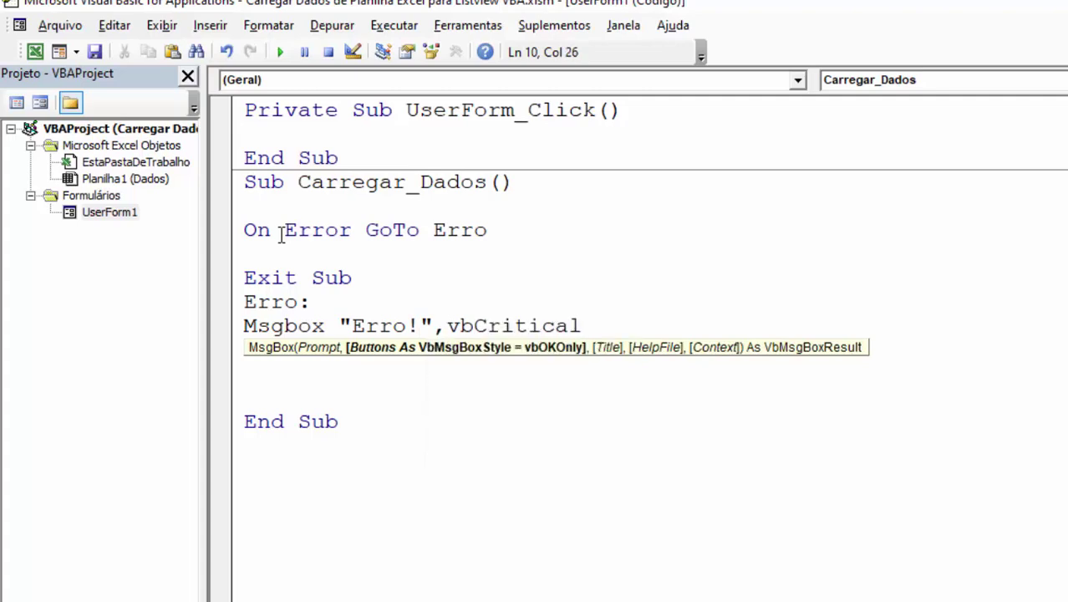
type(", \"ER")
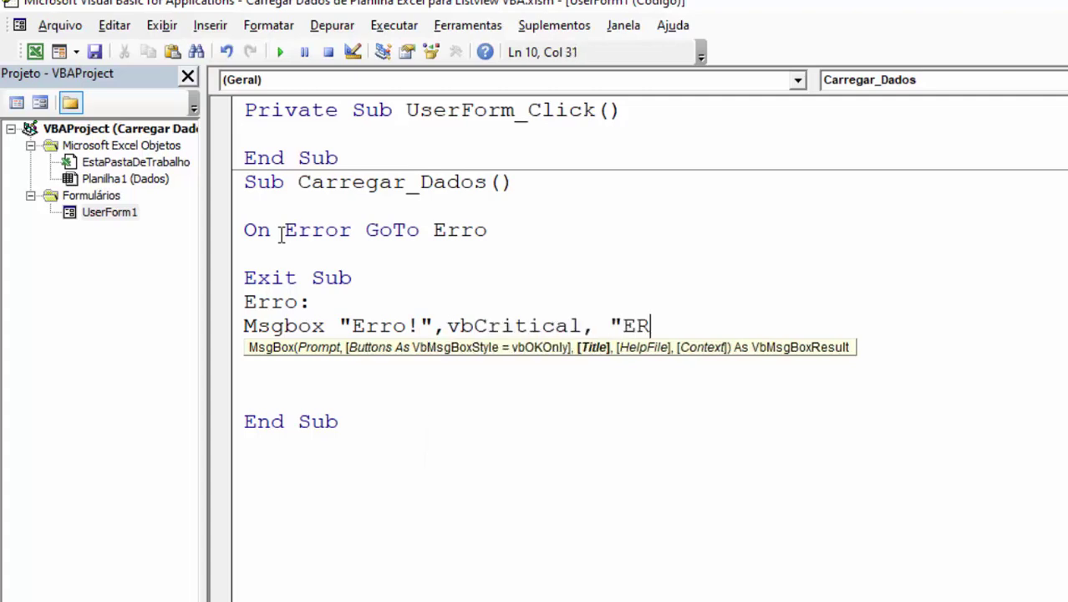
type("RO\"")
left_click(329, 378)
left_click(278, 358)
- Remove extra blank lines before End Sub and add space after On Error GoTo Erro
key("Delete")
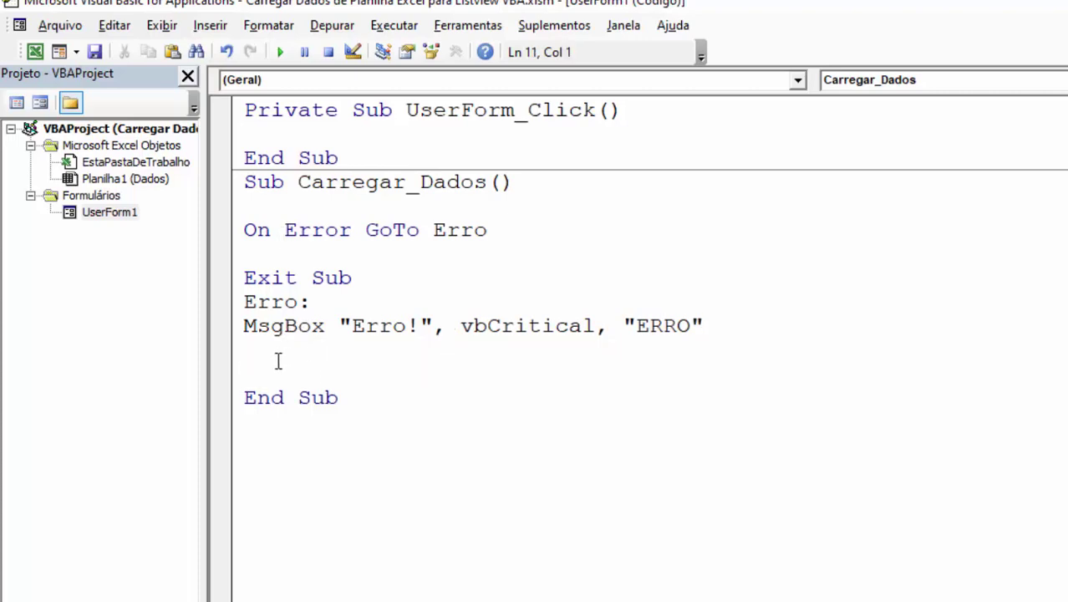
key("Delete")
left_click(278, 262)
key("Return")
key("Return")
key("Return")
key("Return")
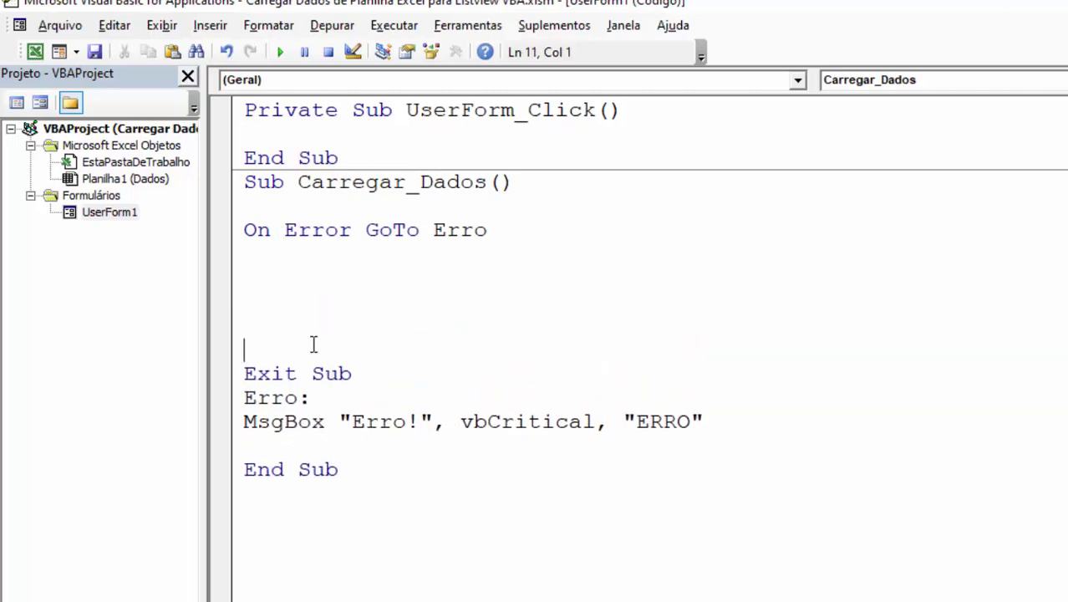
left_click(273, 288)
- Write an empty With ListView1 … End With block with an indented line inside
type("WITH ")
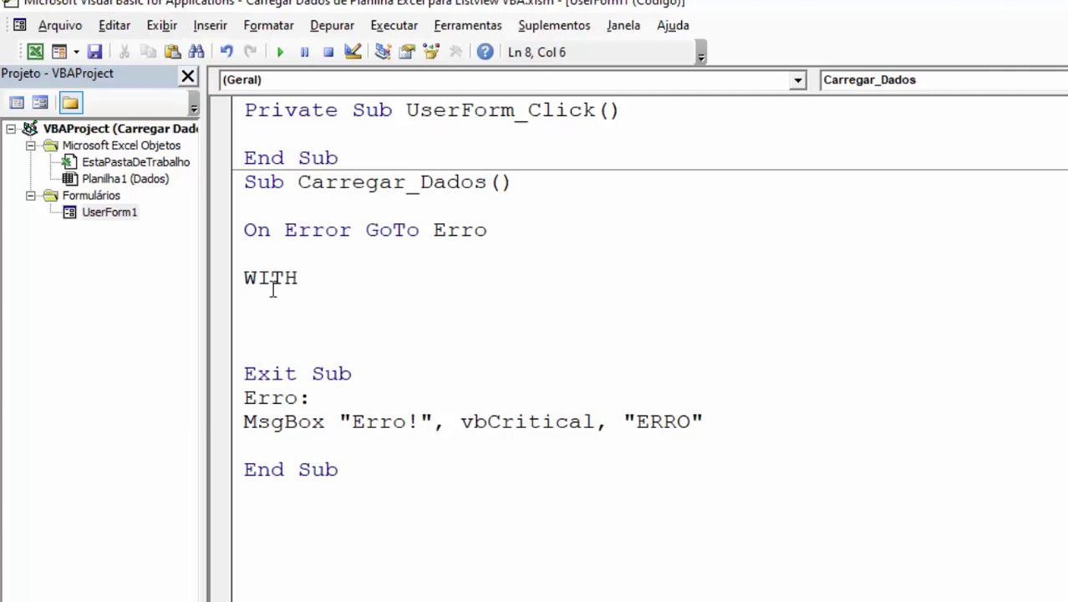
type("LS")
key("BackSpace")
type("IS")
type("TVIEW1")
key("Return")
key("Return")
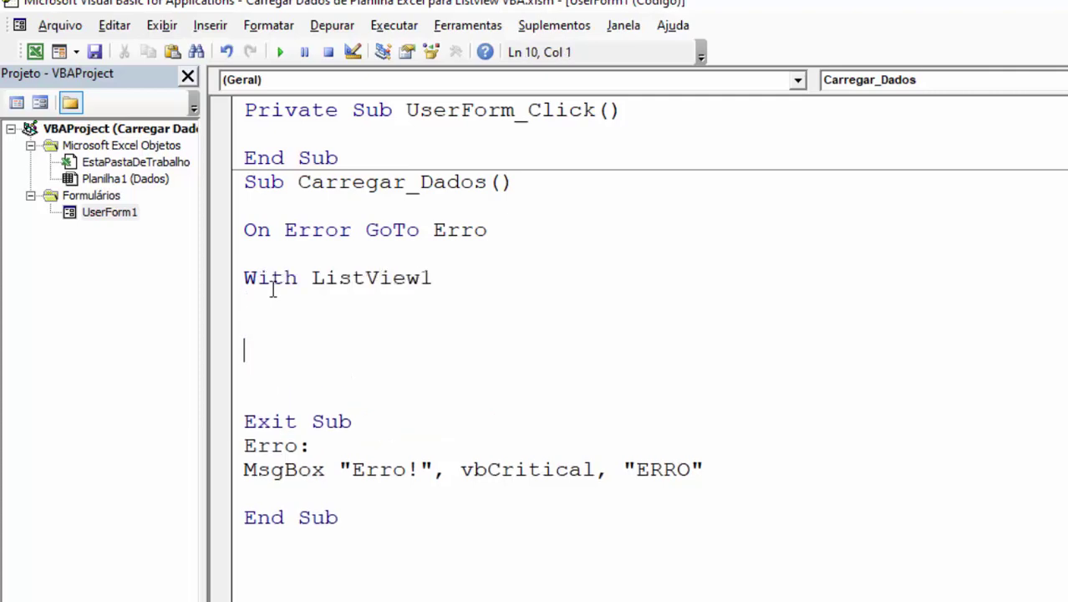
key("Return")
type("END WITH")
key("Return")
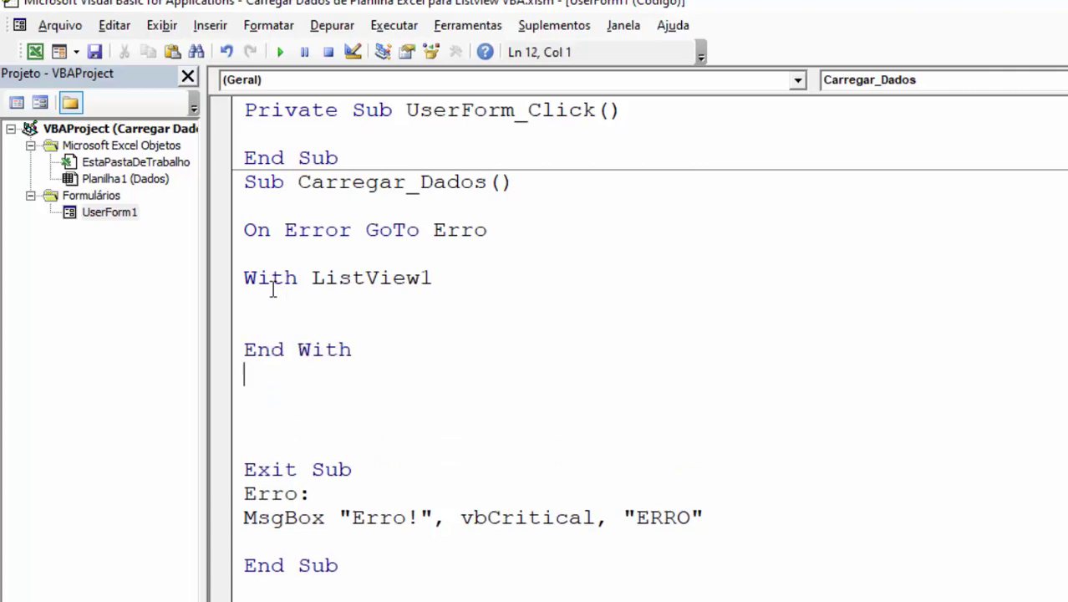
left_click(290, 303)
key("Return")
key("Tab")
key("Tab")
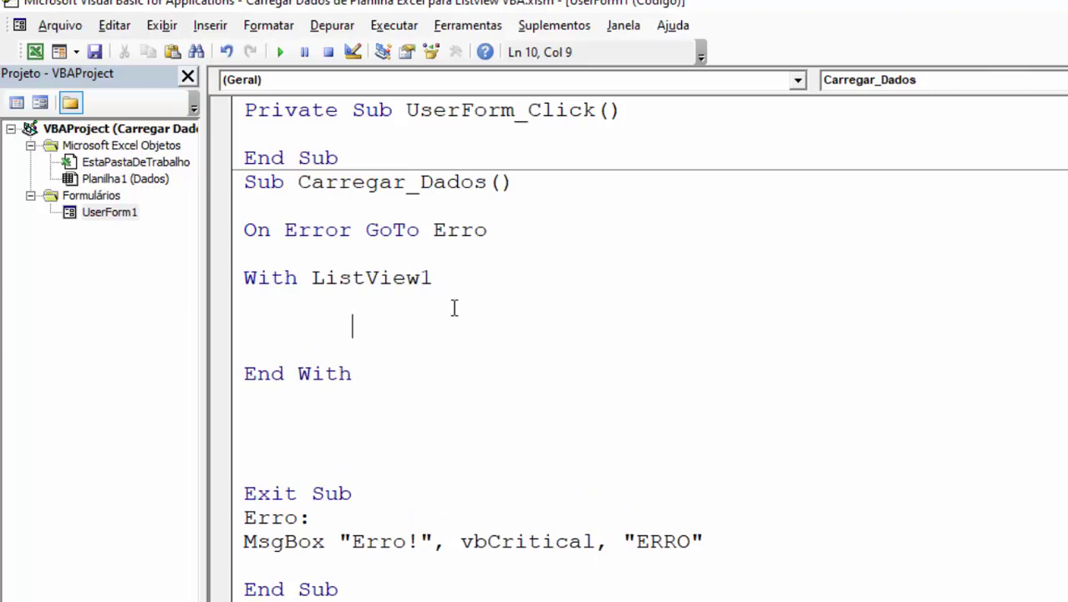
- Inside the block, set .GridLines = True and .View = lvwReport
type(".GRI")
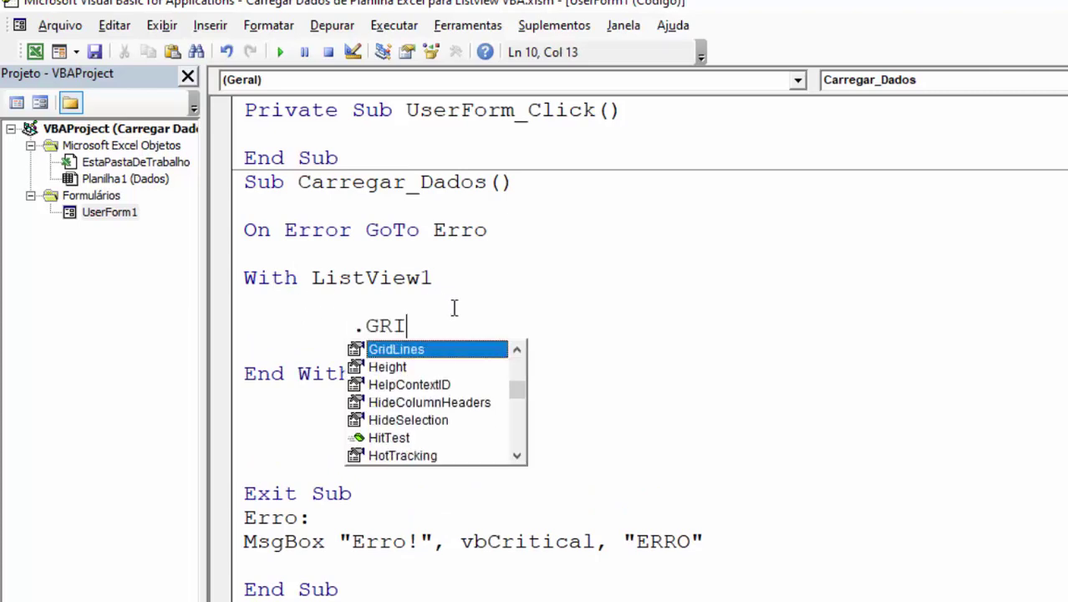
key("Tab")
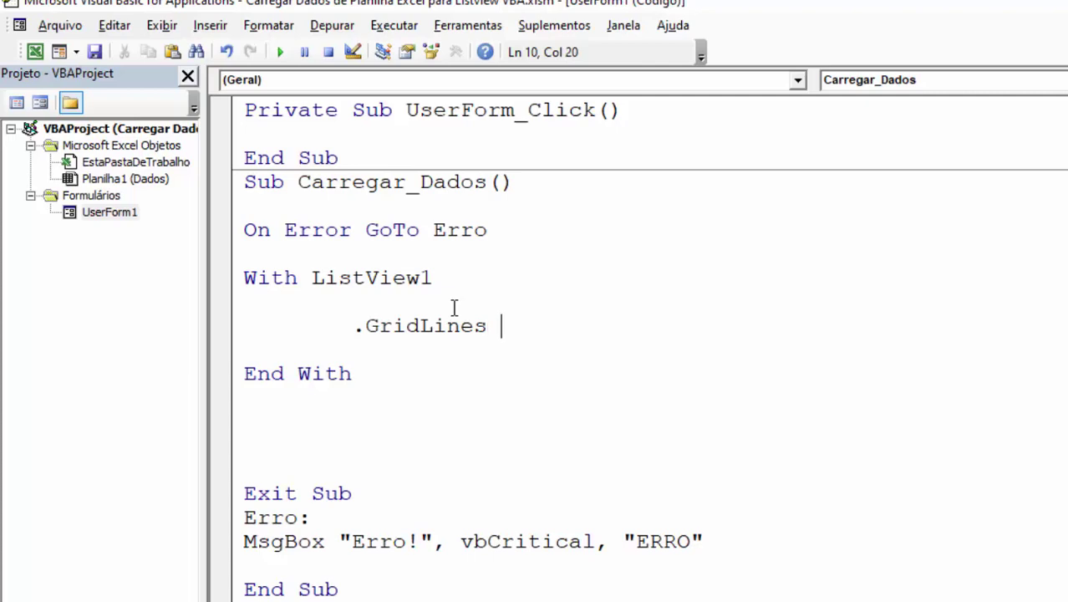
type("= TRUE")
key("Return")
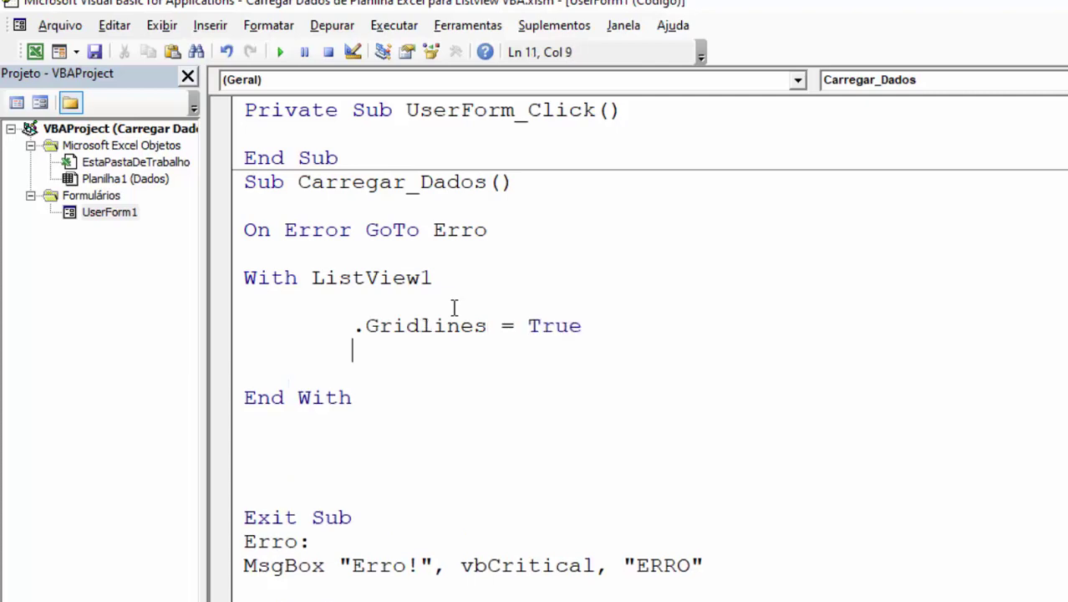
type(".VI")
key("Tab")
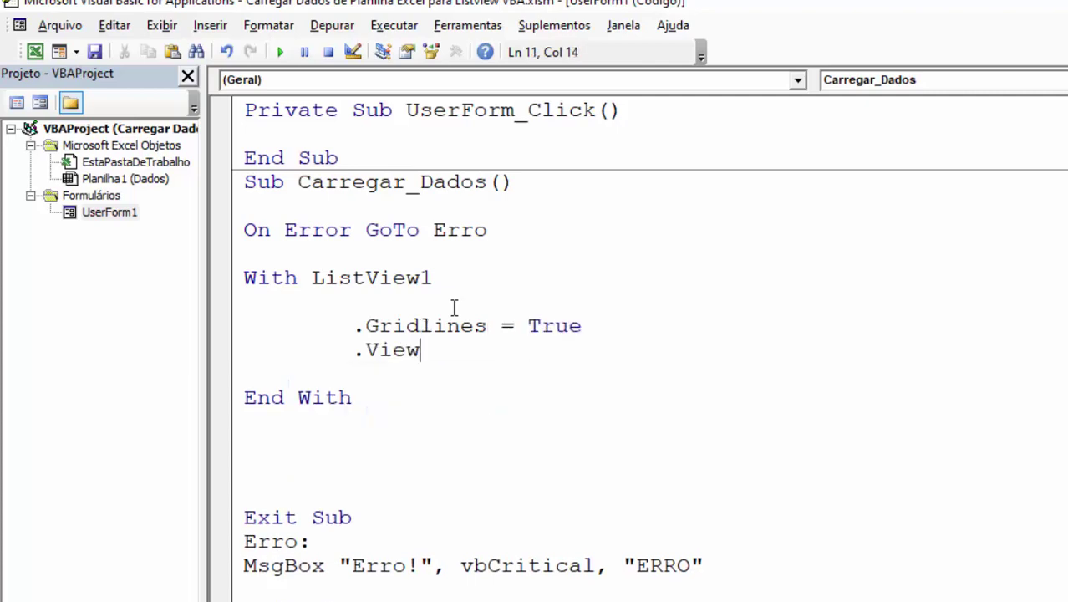
type("= l")
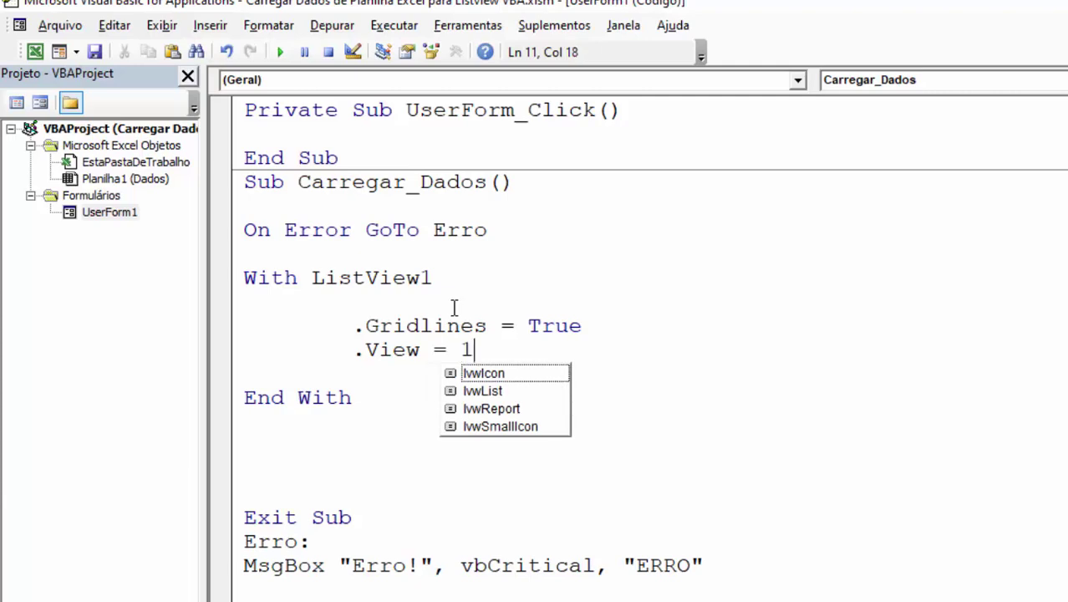
type("V")
double_click(501, 408)
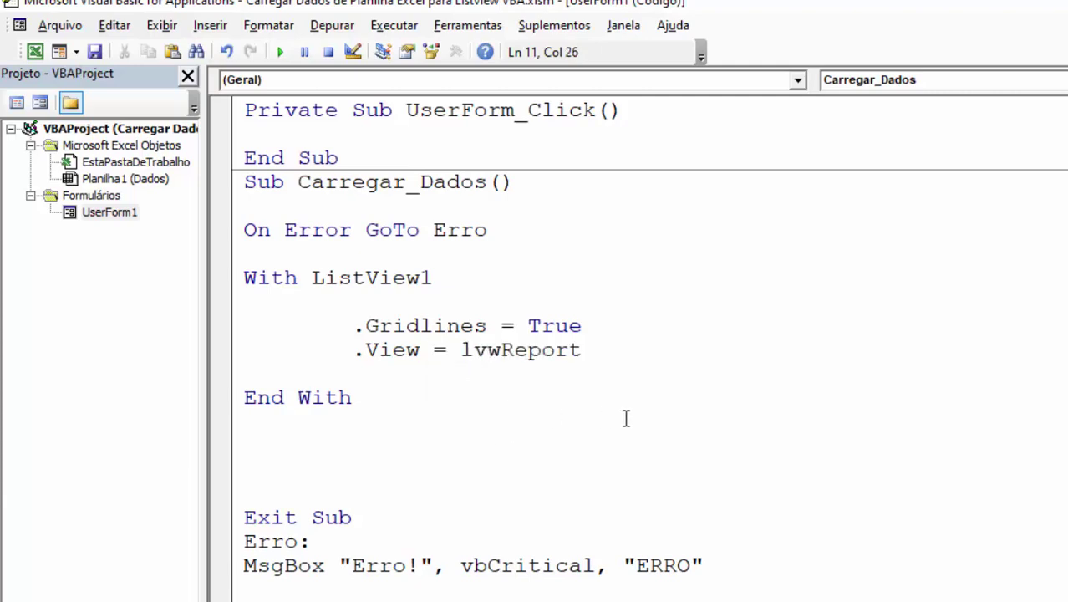
key("Return")
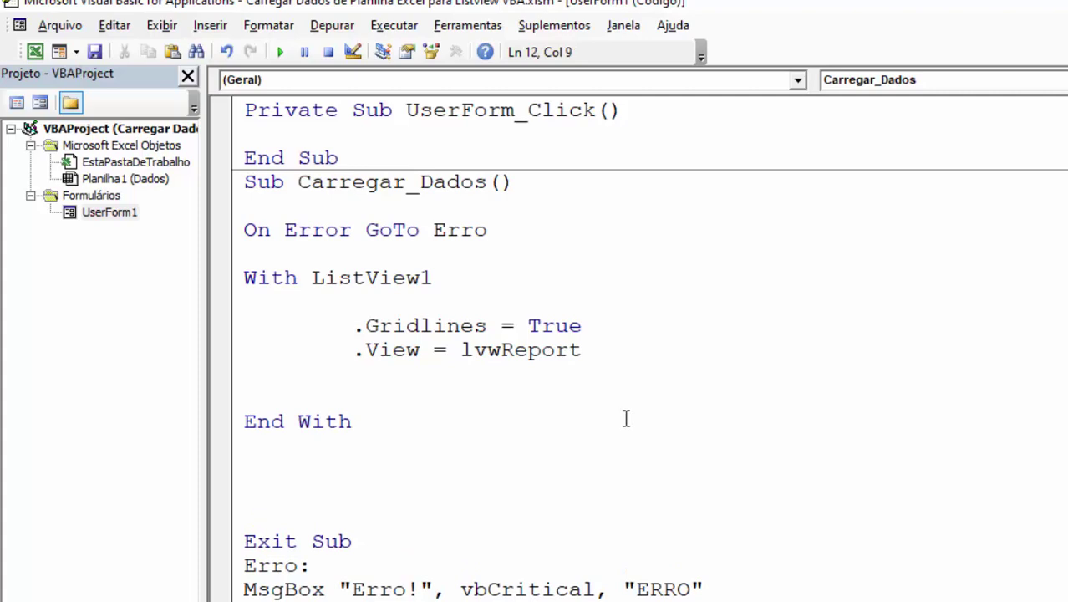
- Set .FullRowSelect = True and .MultiSelect = True, then begin a .ColumnHeaders line
type(".FUL")
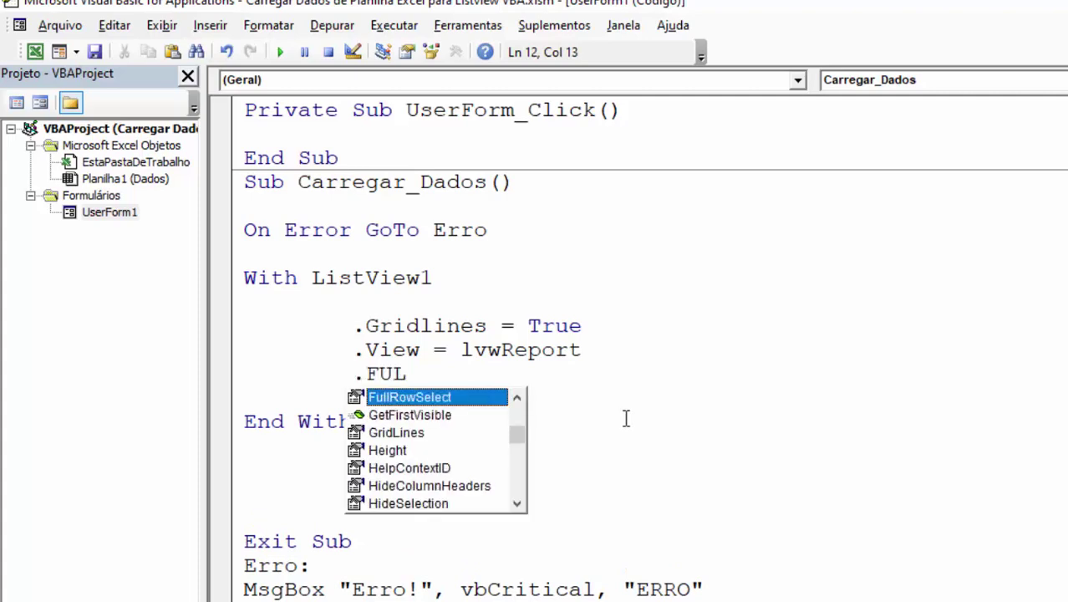
key("Tab")
type("= TRU")
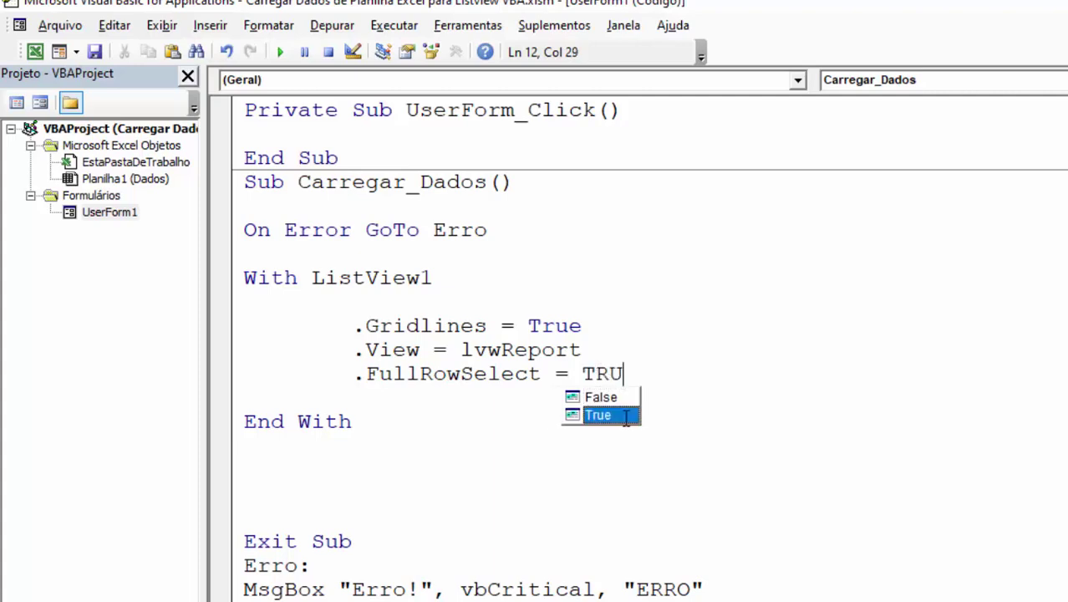
key("Return")
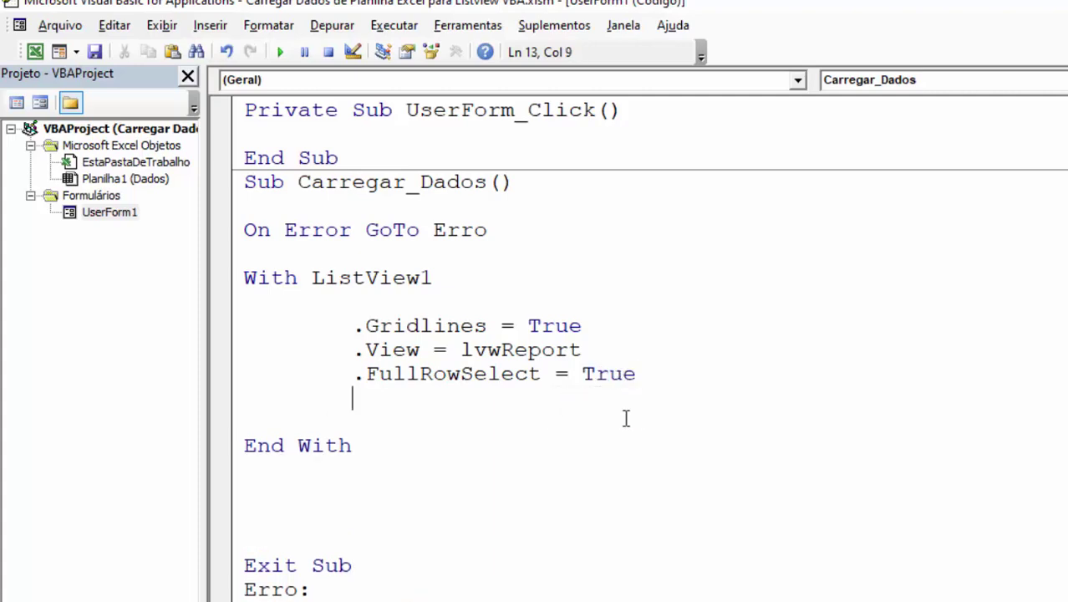
type(".MUL")
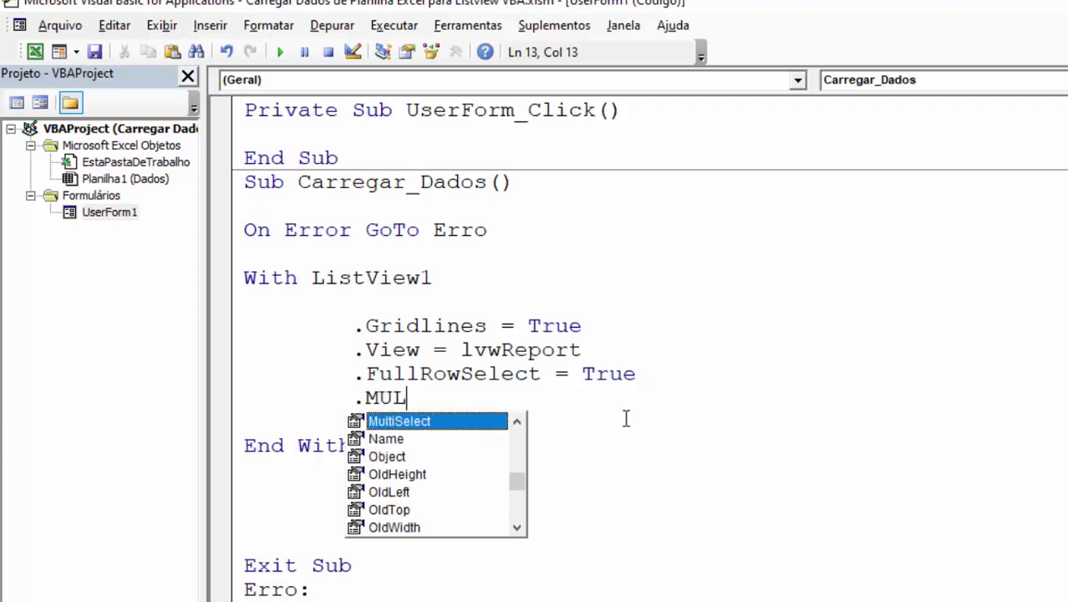
key("Tab")
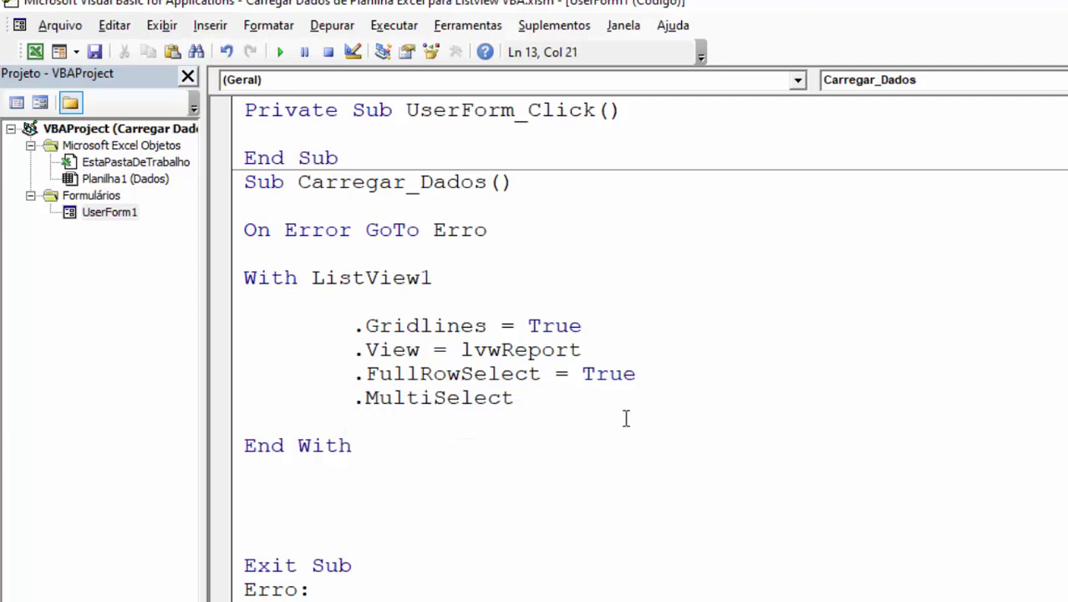
type(" = TRUE")
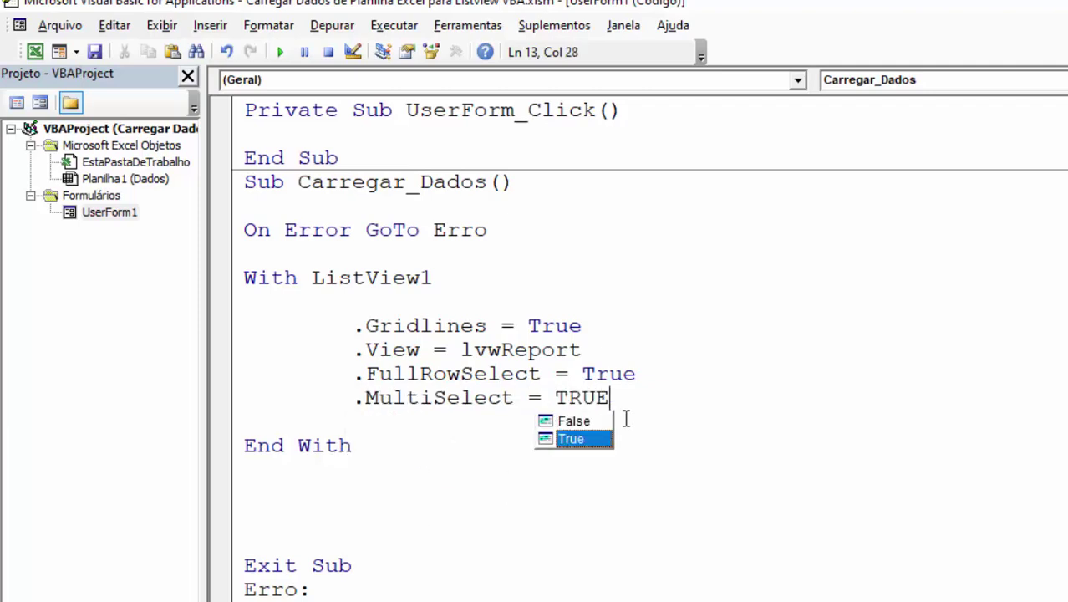
key("Return")
key("Return")
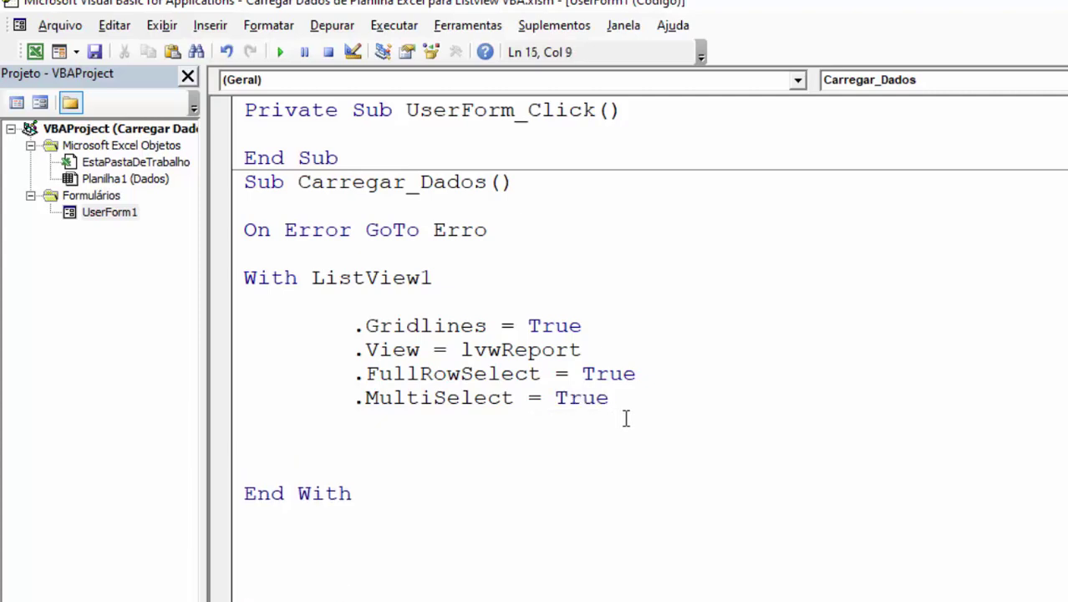
type(".COL")
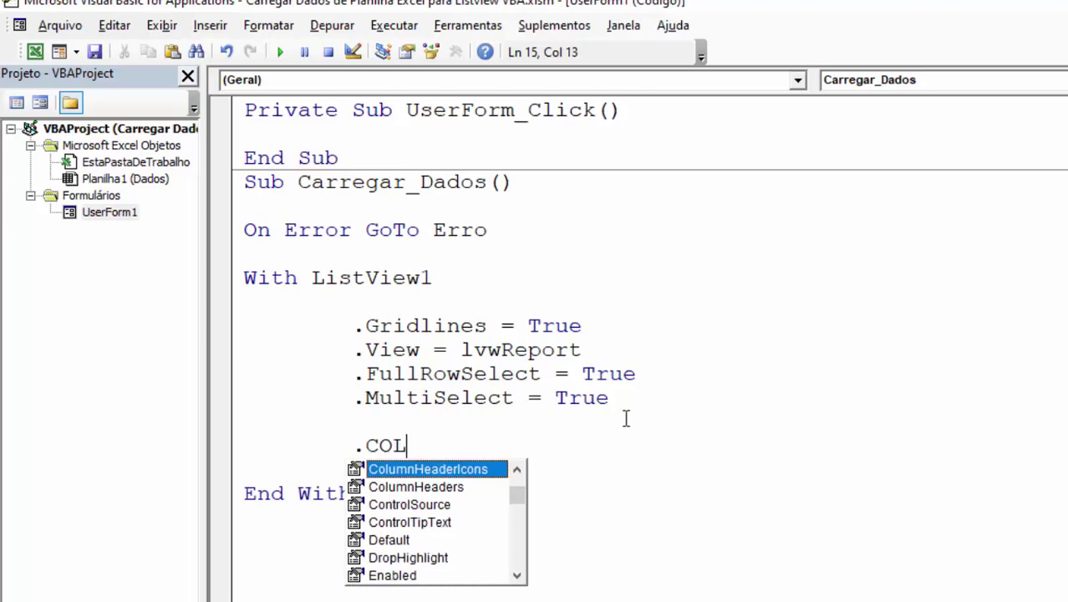
double_click(430, 486)
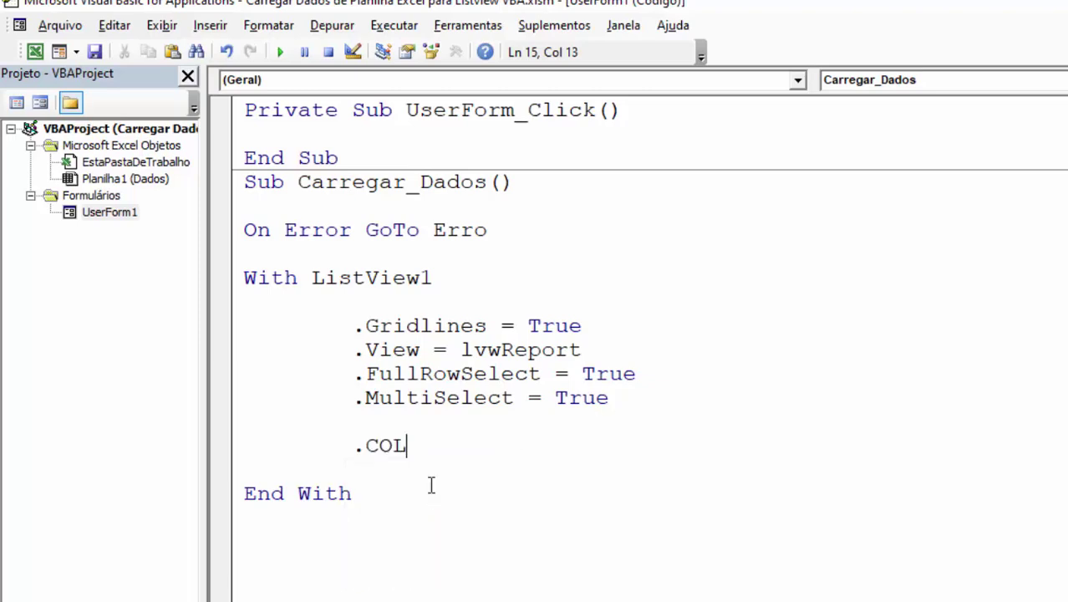
- Extend the line to .ColumnHeaders.Add with an empty Text:="" argument
type(".")
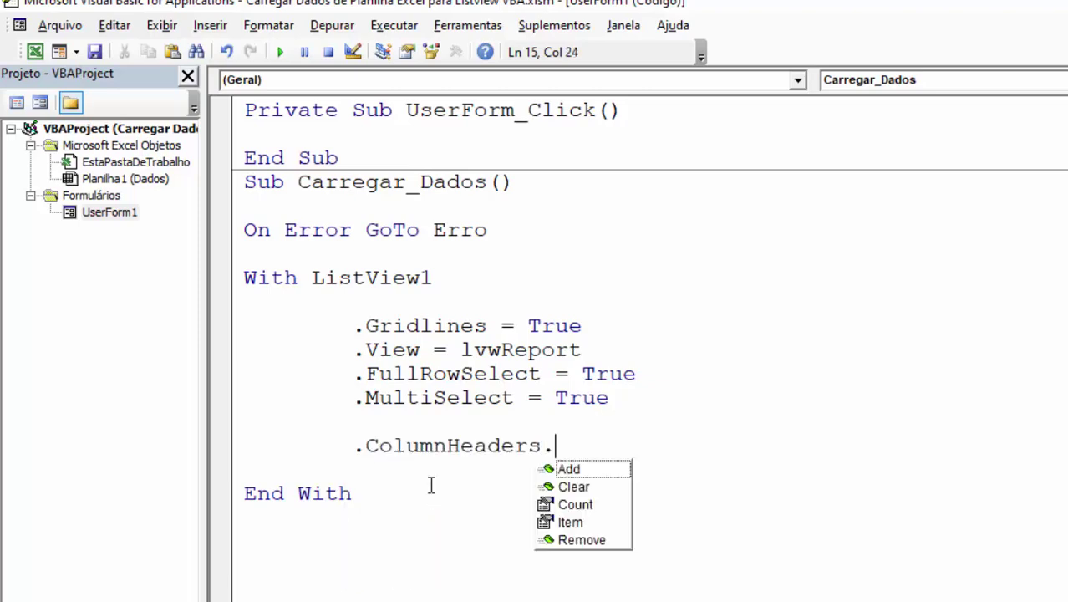
type("A")
key("Tab")
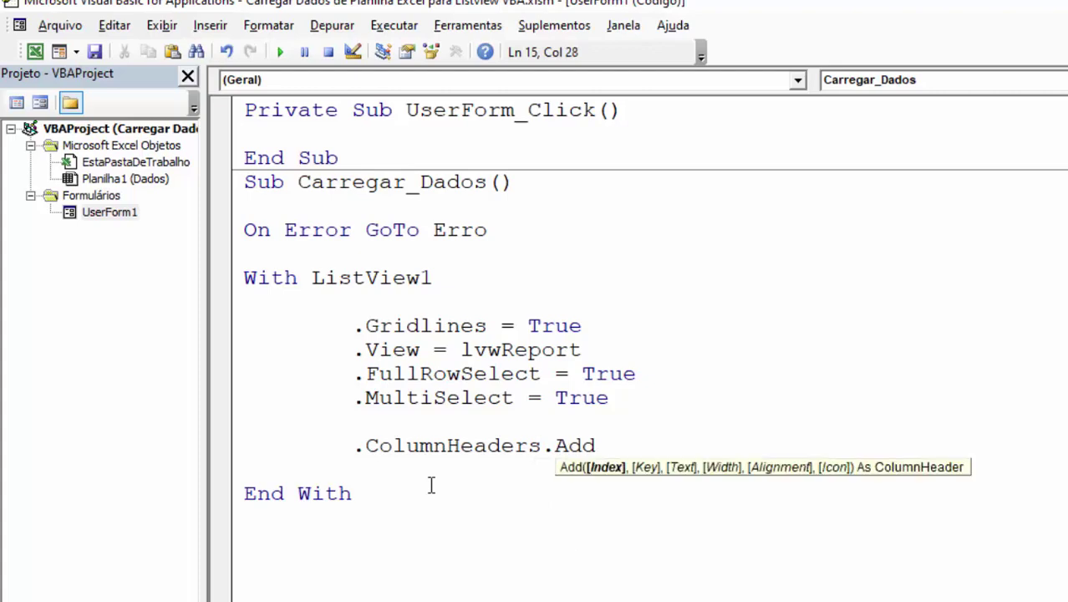
type("tEXT")
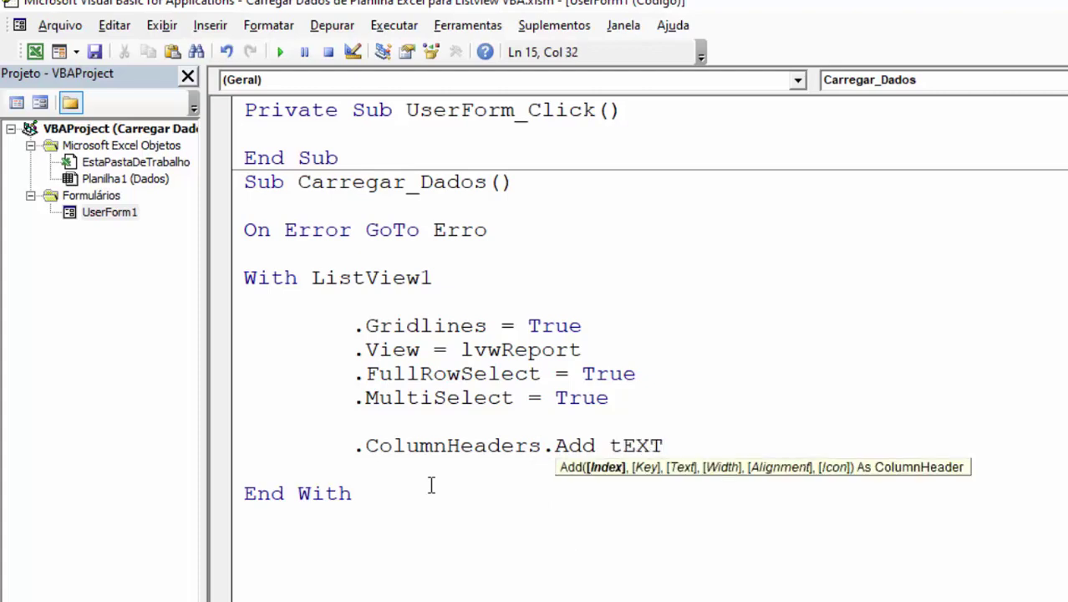
type(":")
type("=\"\"")
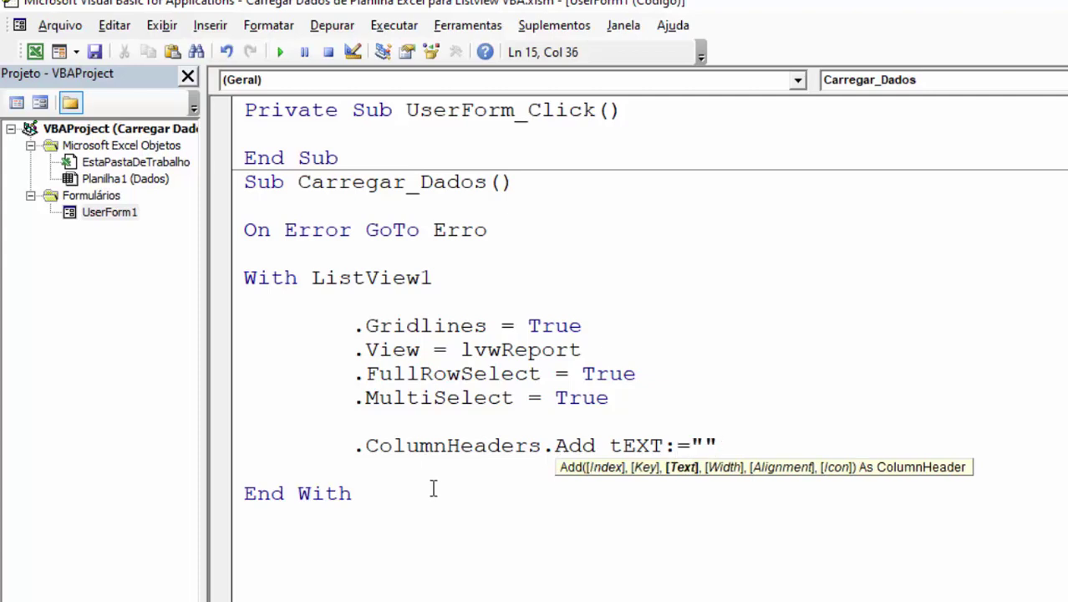
left_click(620, 444)
left_click(743, 454)
key("Return")
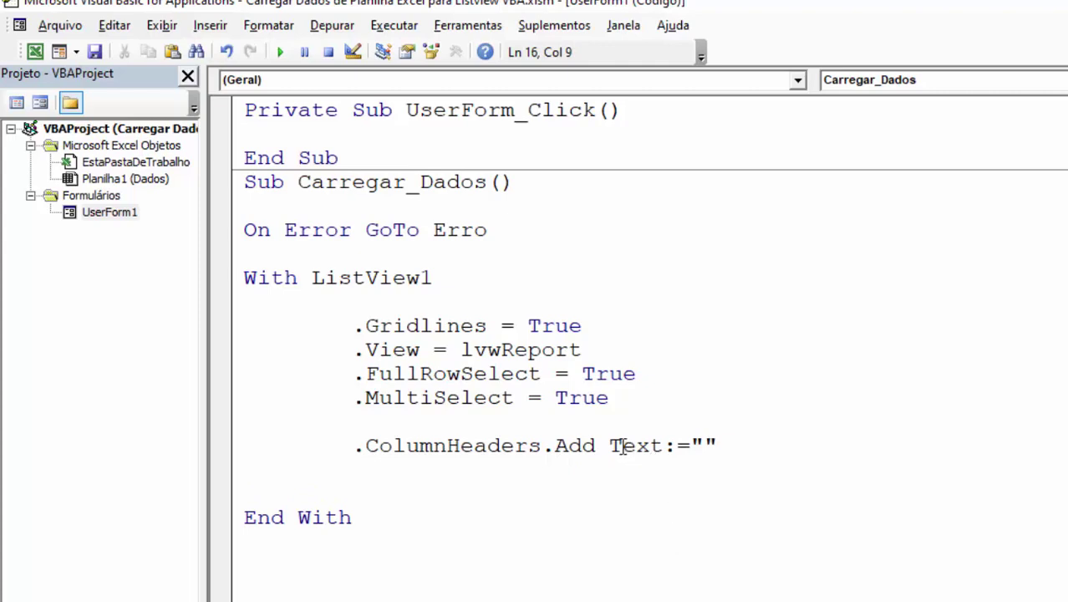
left_click_drag(610, 445, 660, 457)
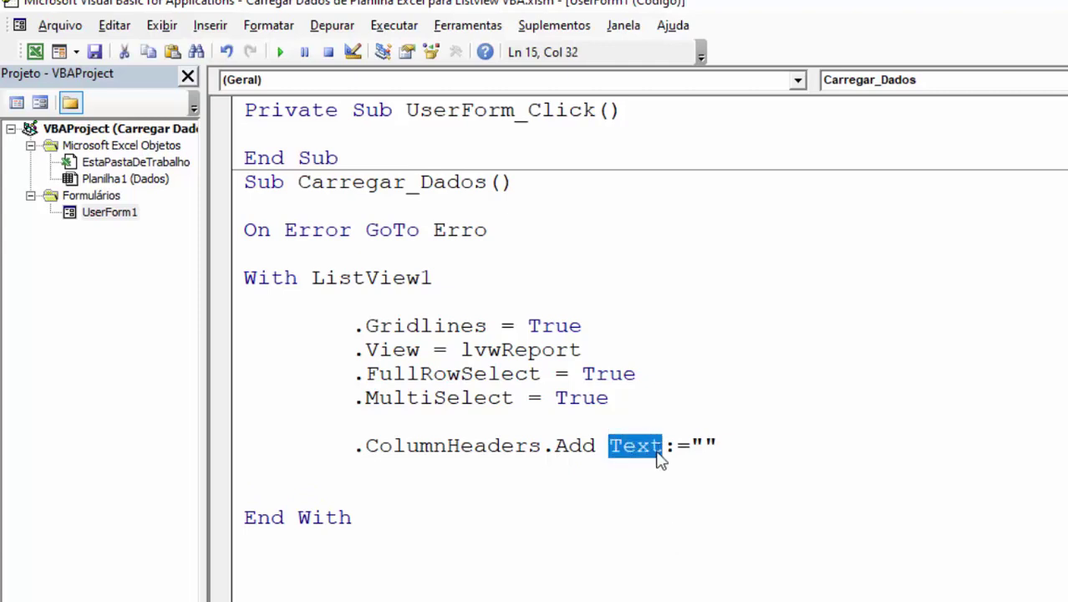
left_click(682, 476)
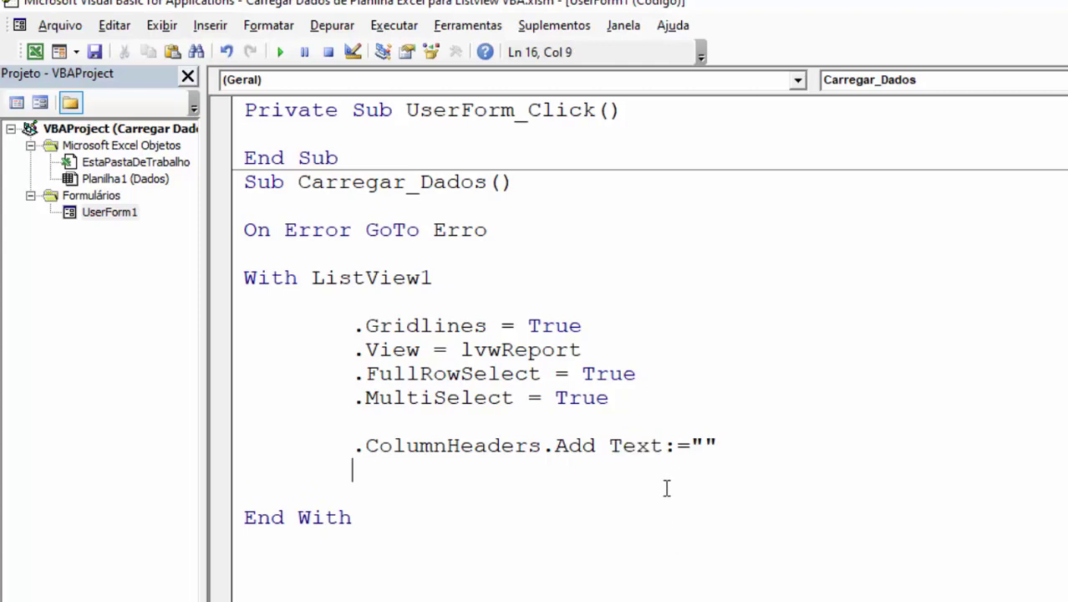
- Fill the header as Text "ID", Width:=55, Alignment:=0
left_click(704, 446)
type("ID")
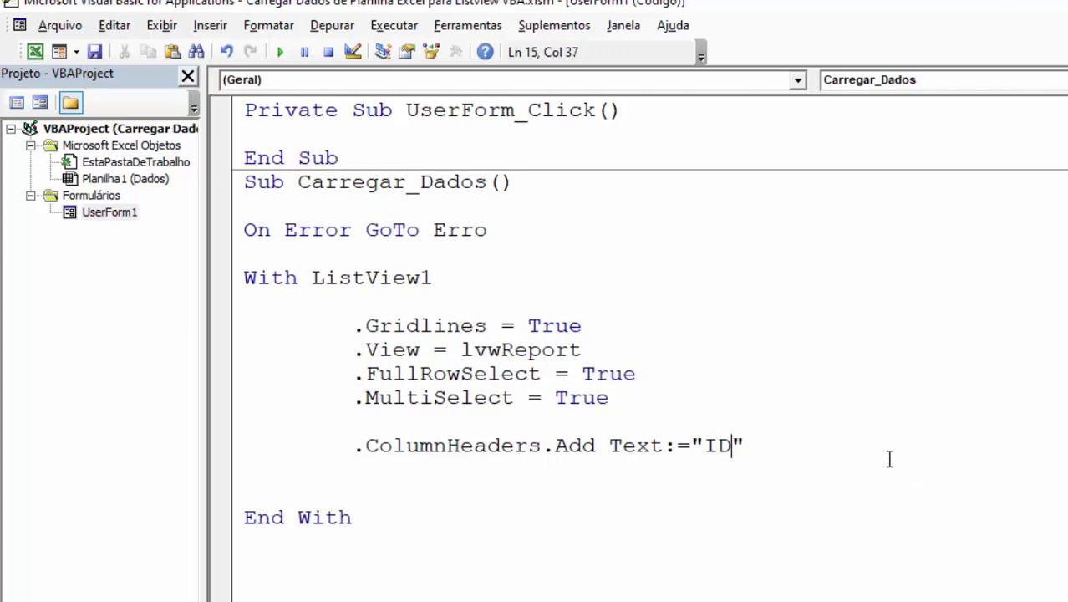
left_click(782, 448)
type(",")
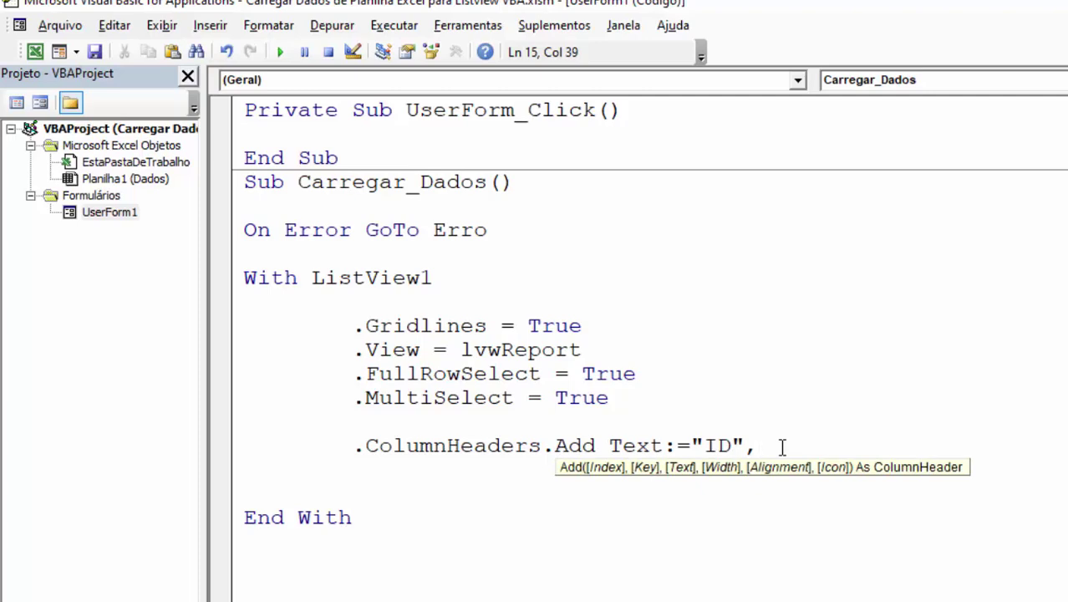
type("WI")
type("DTH")
type(":")
type("=55")
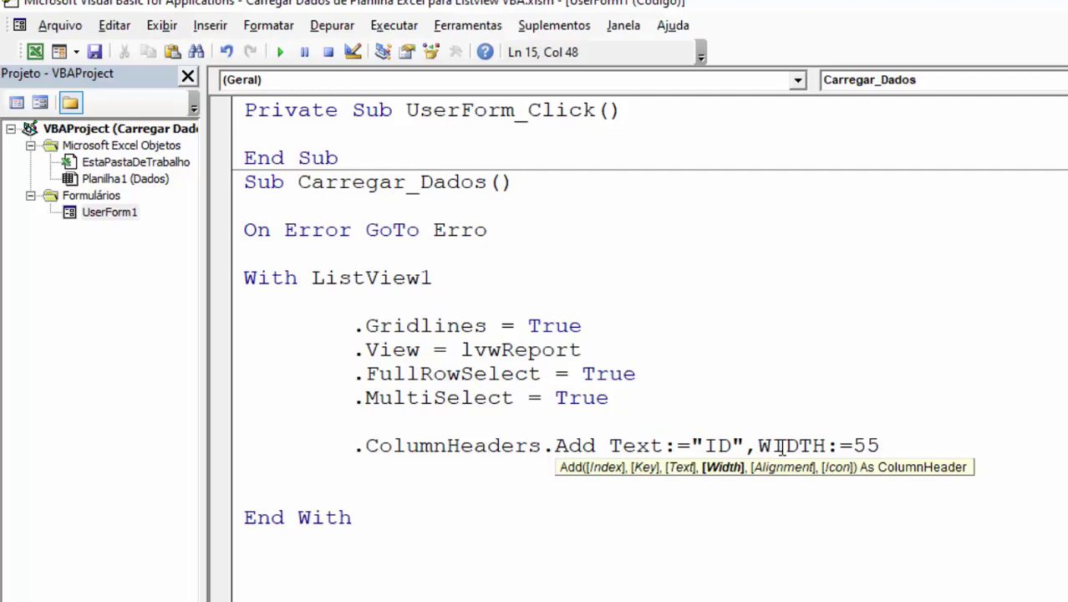
type(",")
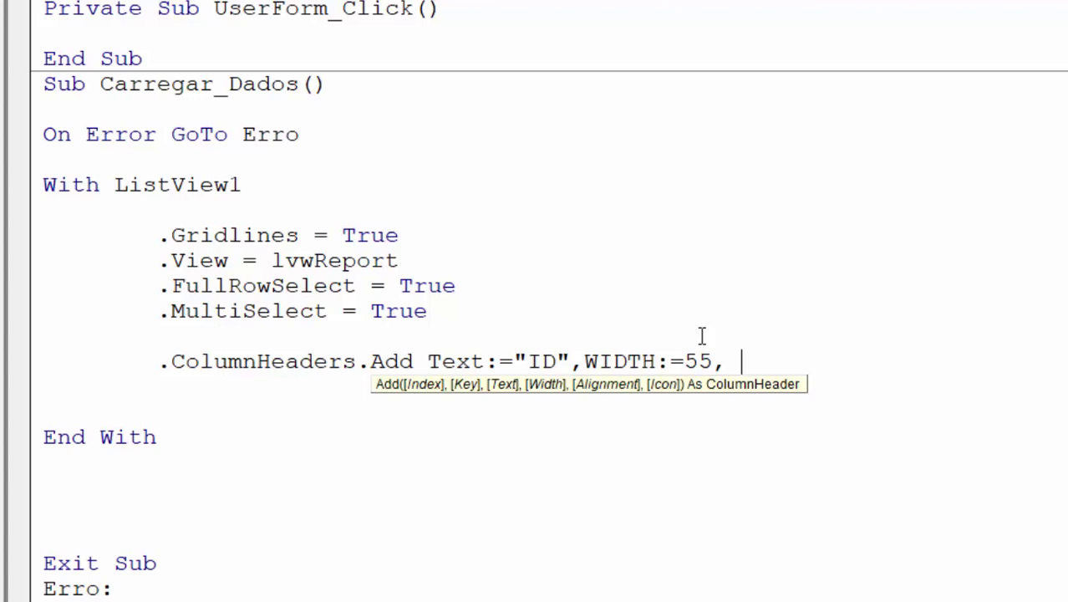
type("ALIG")
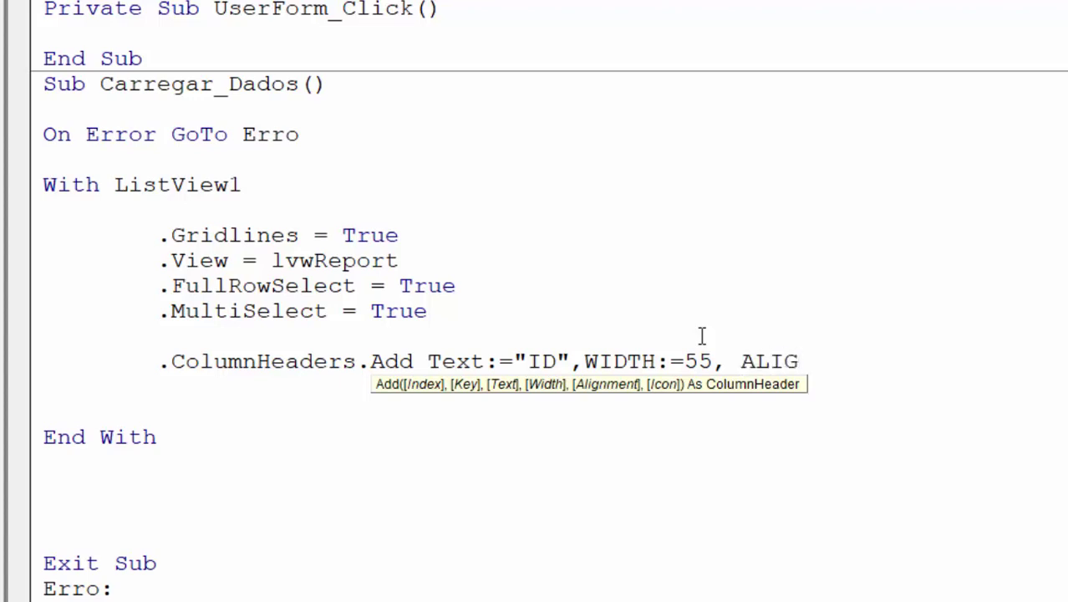
type("NM")
type("ENT")
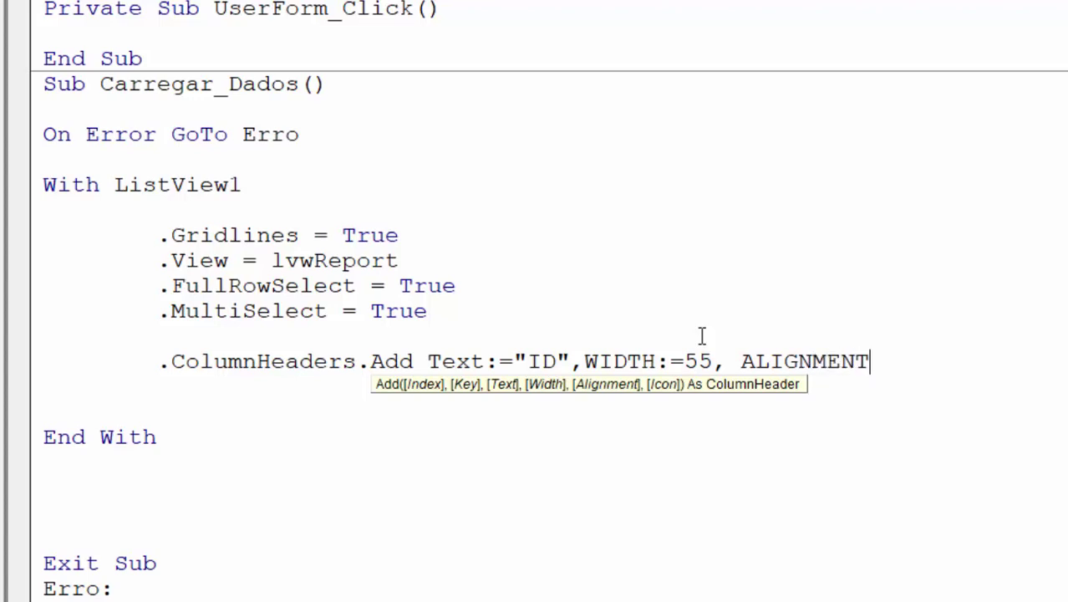
type(":")
type("=")
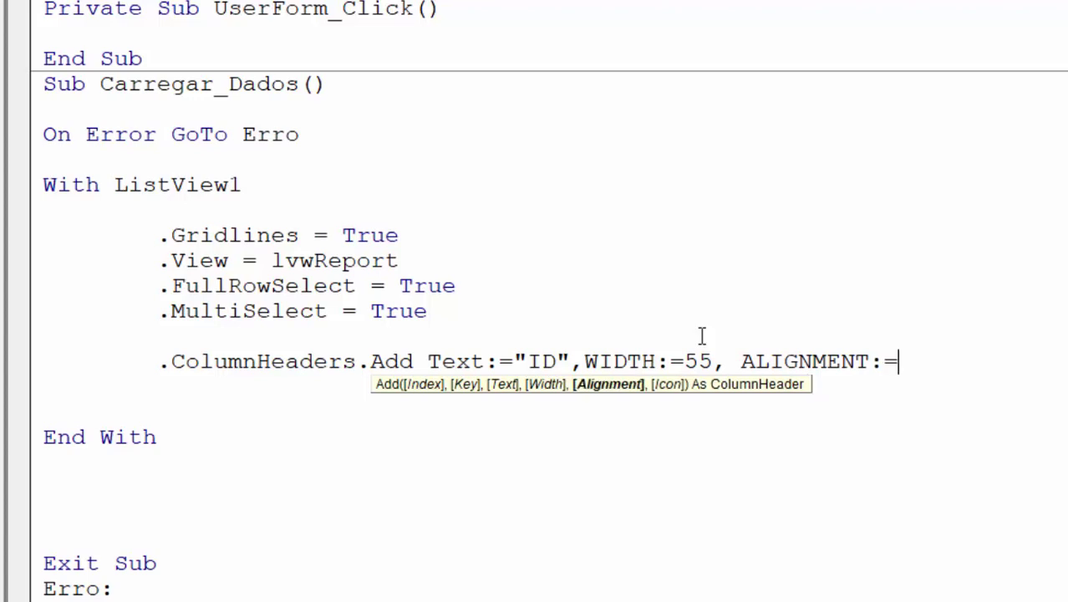
type("0")
key("Return")
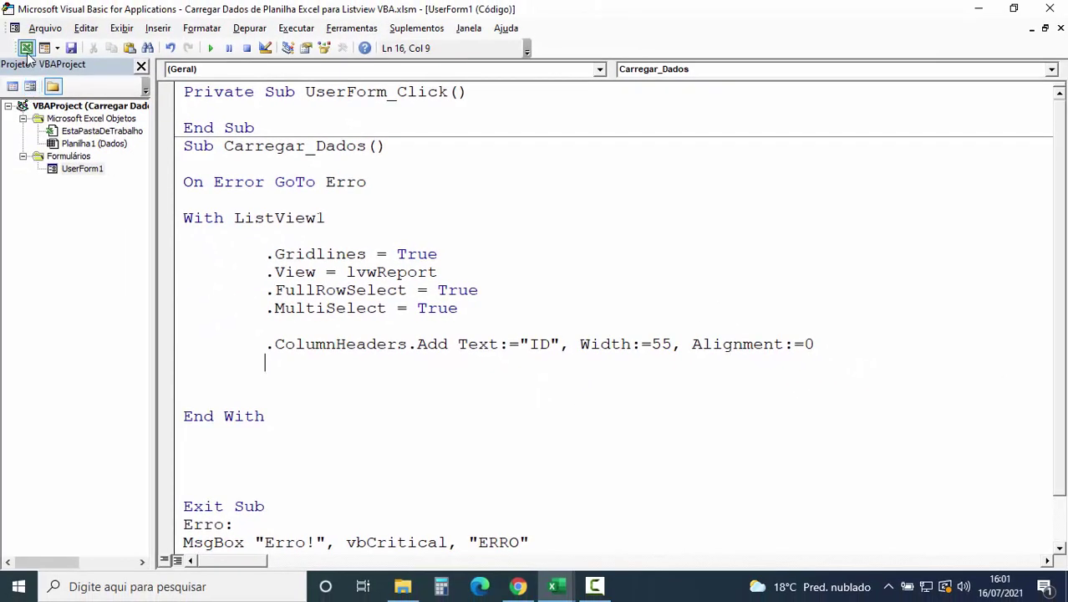
- Review the sheet's DATA, CLIENTE, PRODUTO, QTD and VALOR columns, then return to the code
left_click(26, 48)
left_click(160, 163)
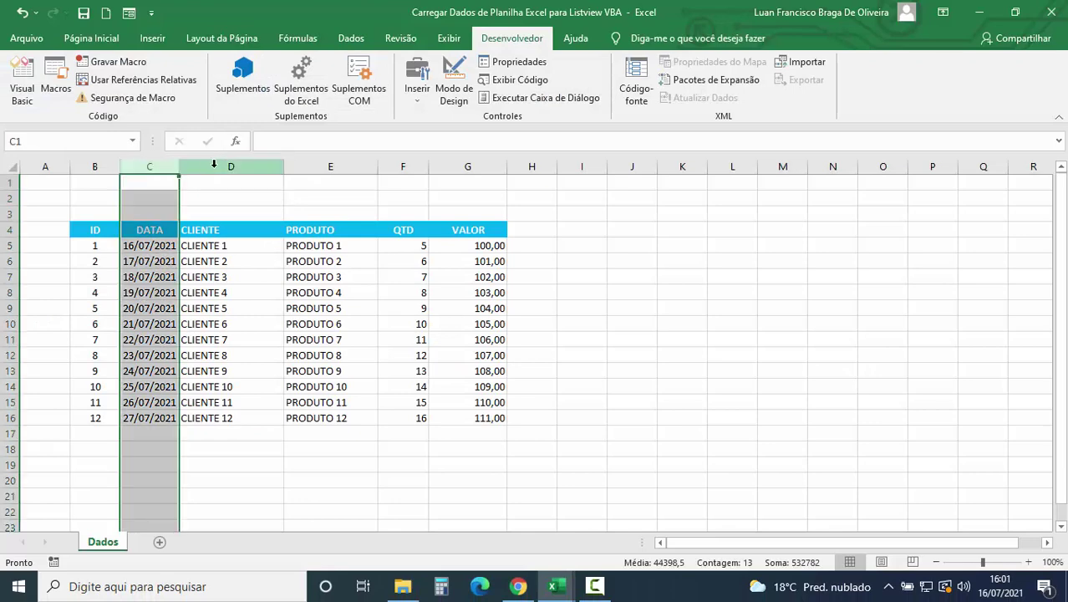
left_click(219, 164)
left_click(358, 164)
left_click(409, 165)
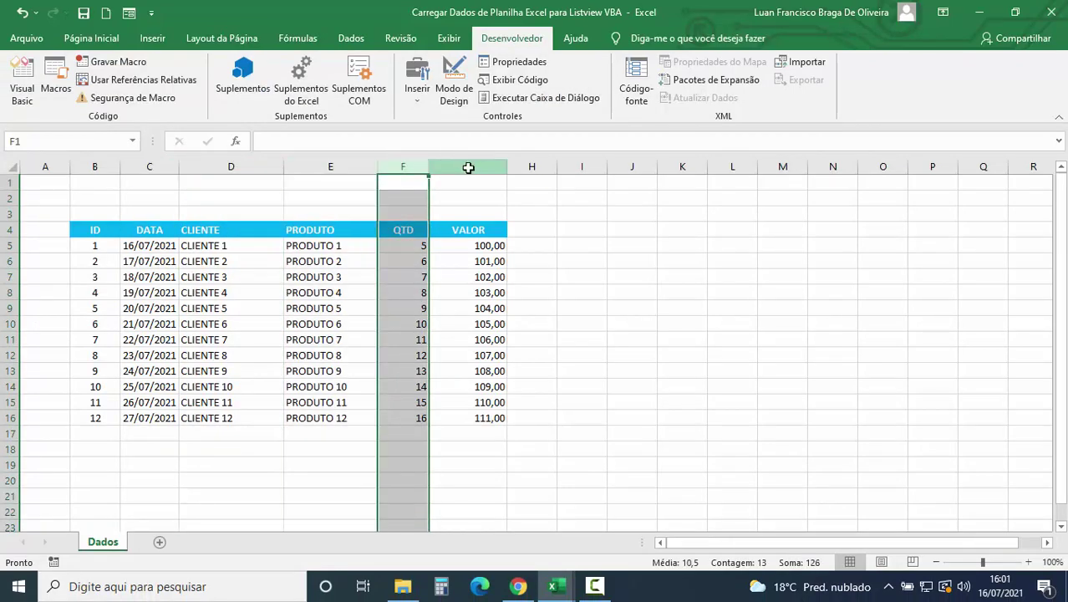
left_click(467, 165)
left_click(21, 83)
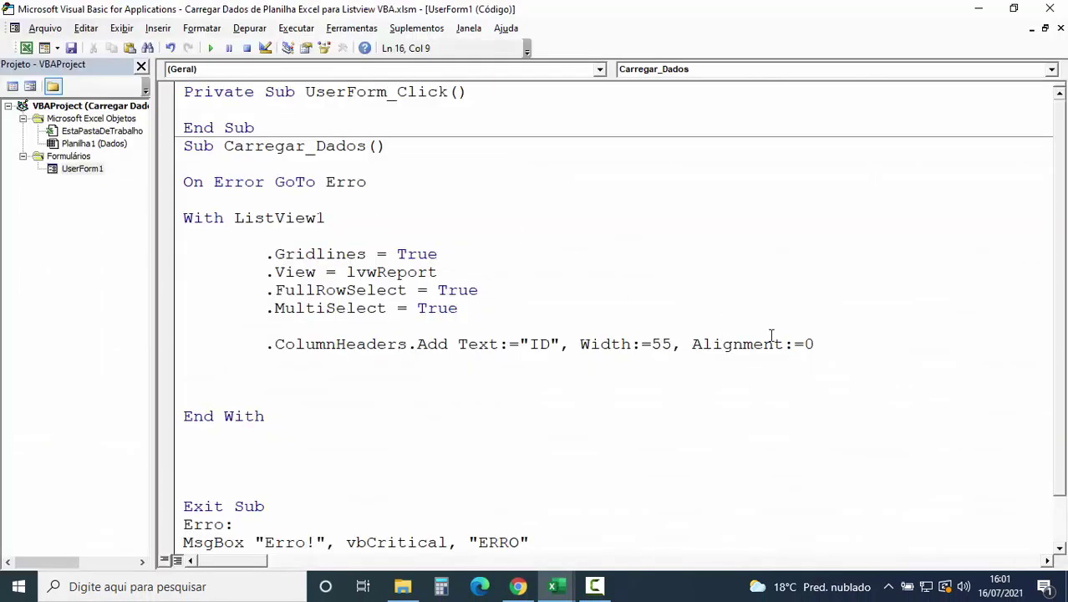
- Duplicate the ID column-header line directly below itself
left_click_drag(815, 344, 274, 344)
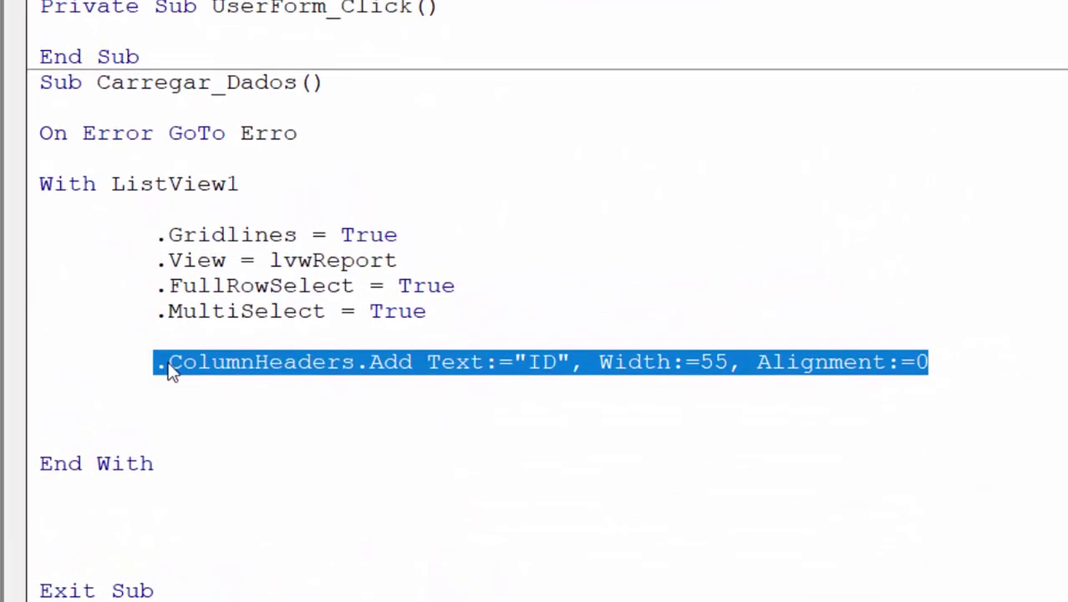
left_click(954, 363)
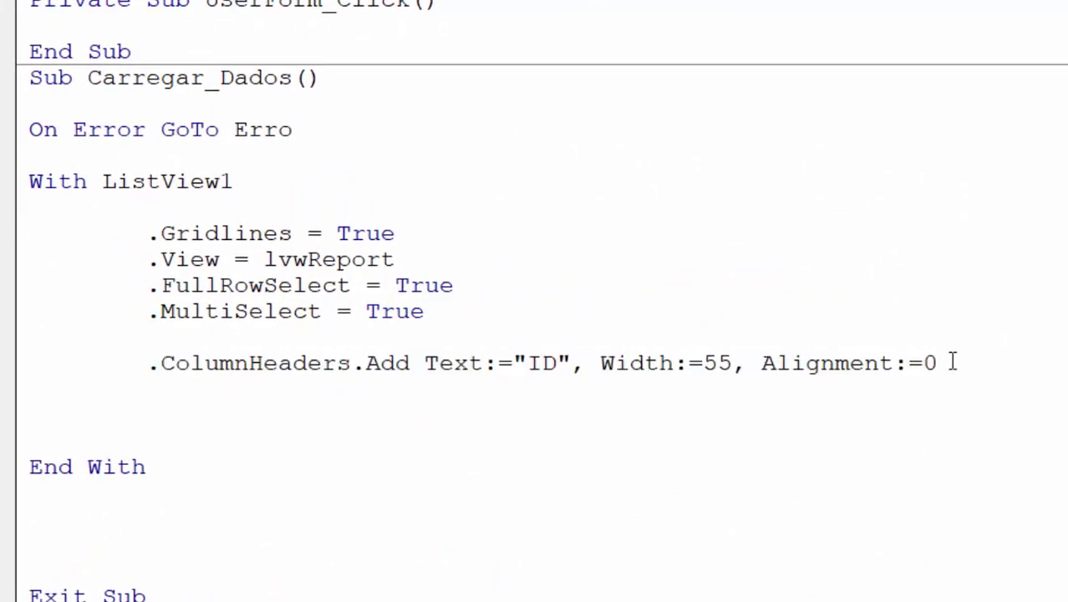
key("Return")
type("ColumnHeaders.Add Text:=\"ID\", Width:=55, Alignment:=0")
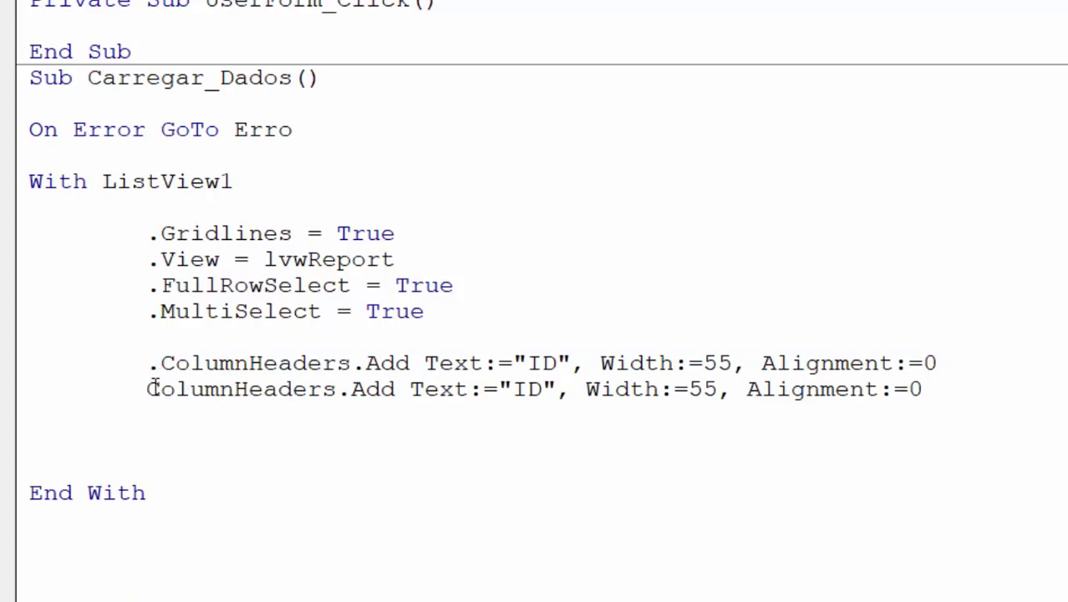
key("ctrl+z")
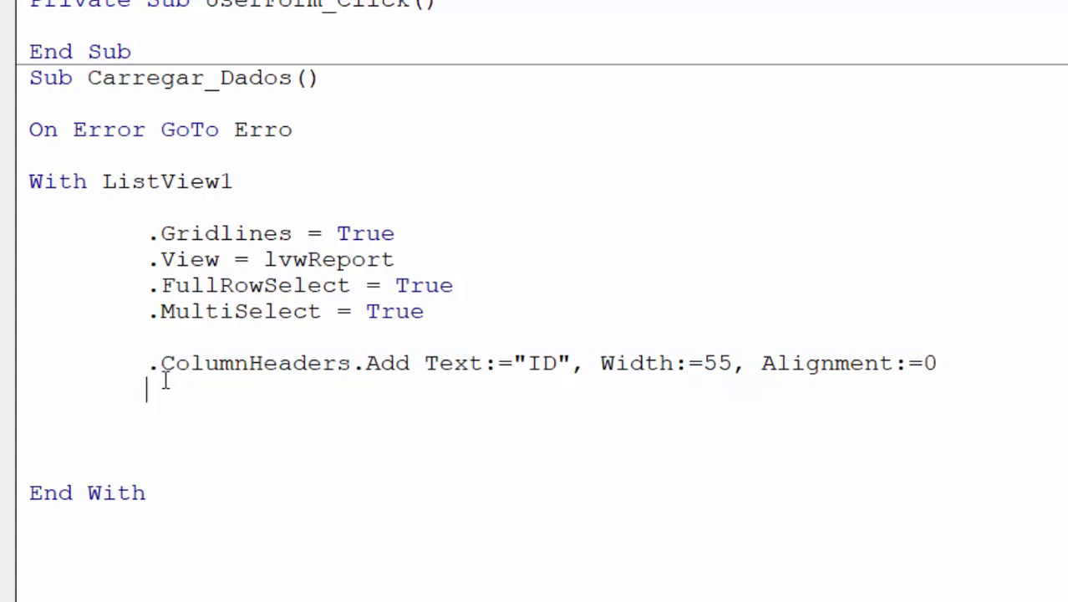
left_click_drag(144, 363, 996, 365)
key("ctrl+c")
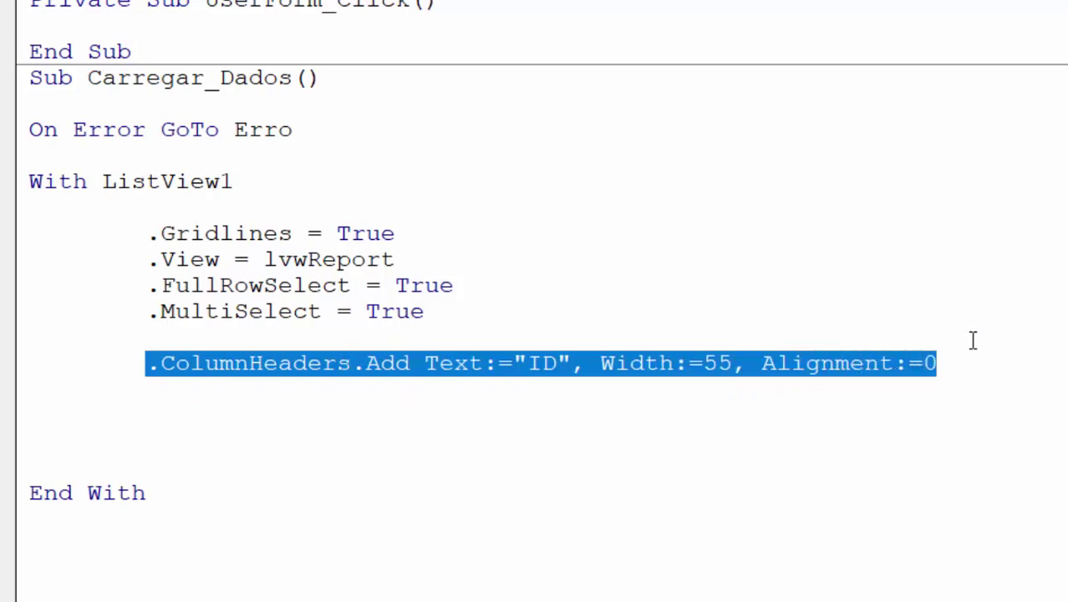
left_click(945, 362)
key("Return")
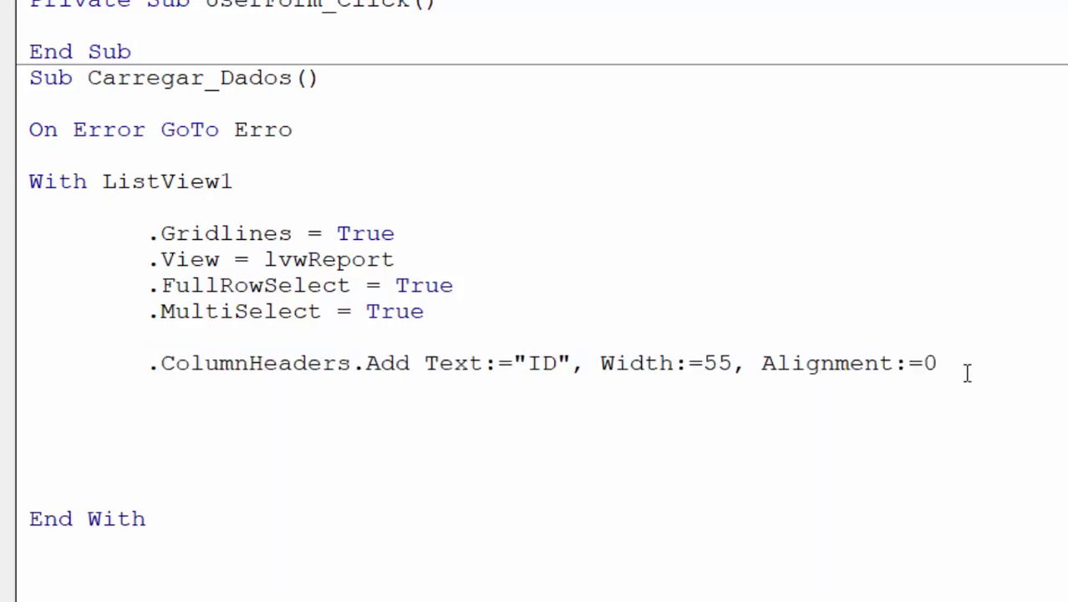
key("ctrl+v")
- Change the copied line into a DATA header with width 60 and alignment 2
left_click(556, 389)
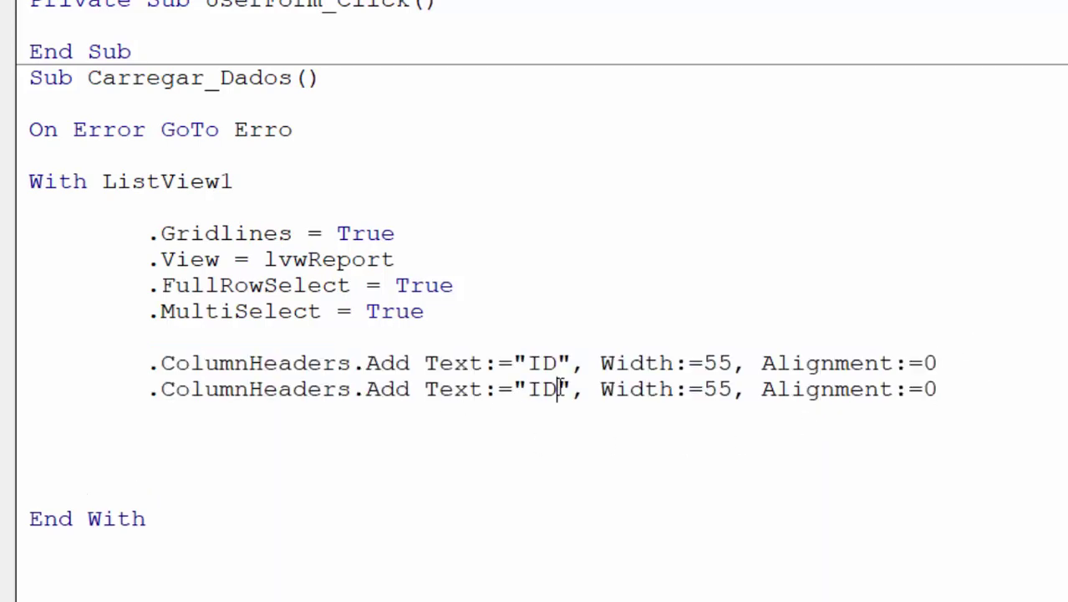
key("BackSpace")
key("BackSpace")
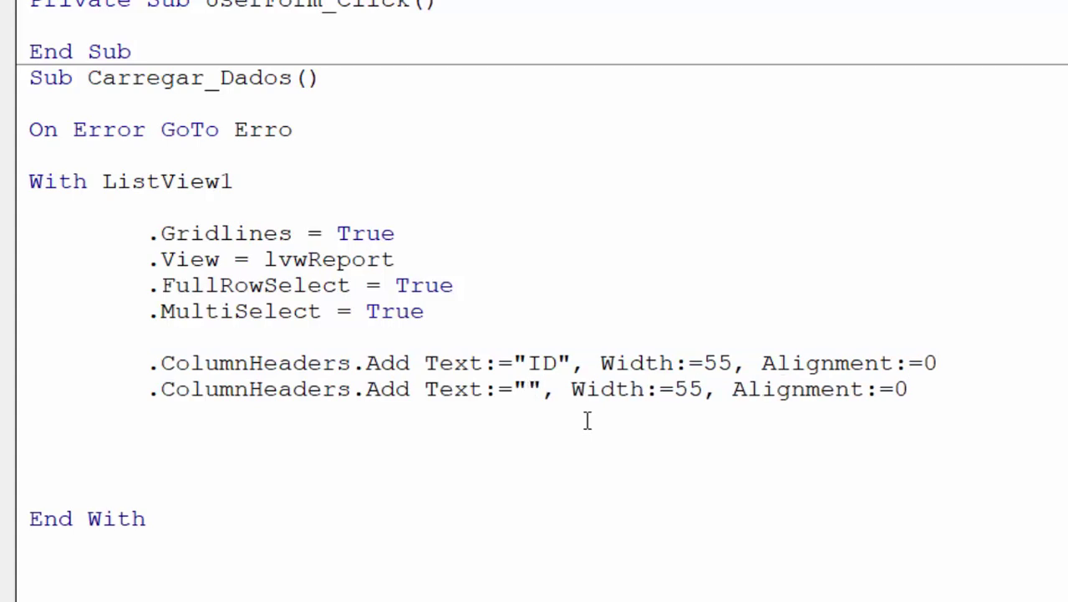
type("DATA")
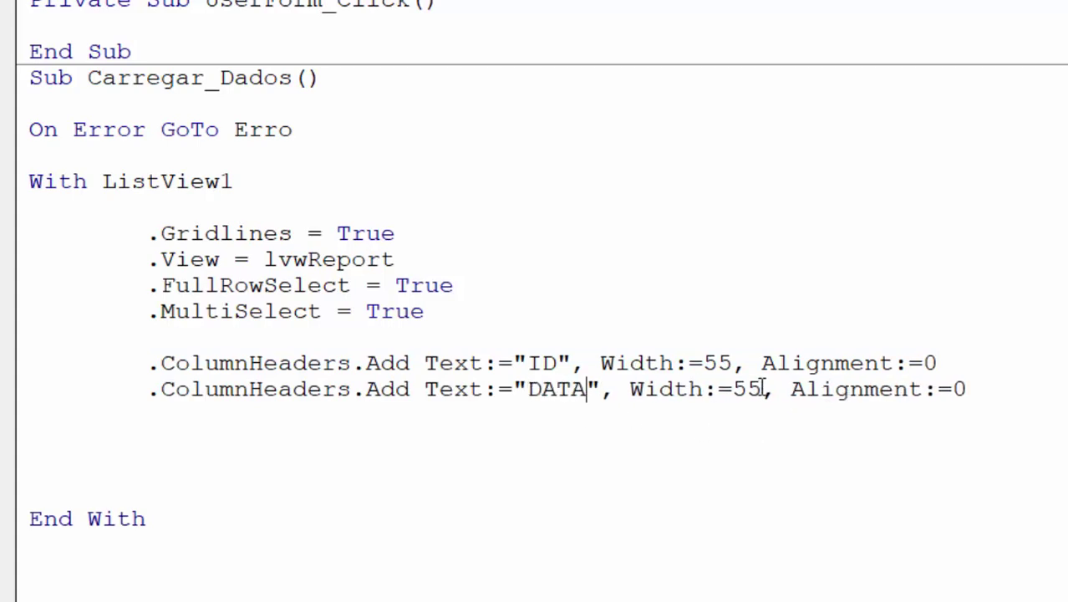
left_click(761, 389)
key("BackSpace")
key("BackSpace")
type("60")
left_click(972, 391)
key("BackSpace")
type("2")
- Add a CLIENTE header line with width 130 and alignment 0
key("Return")
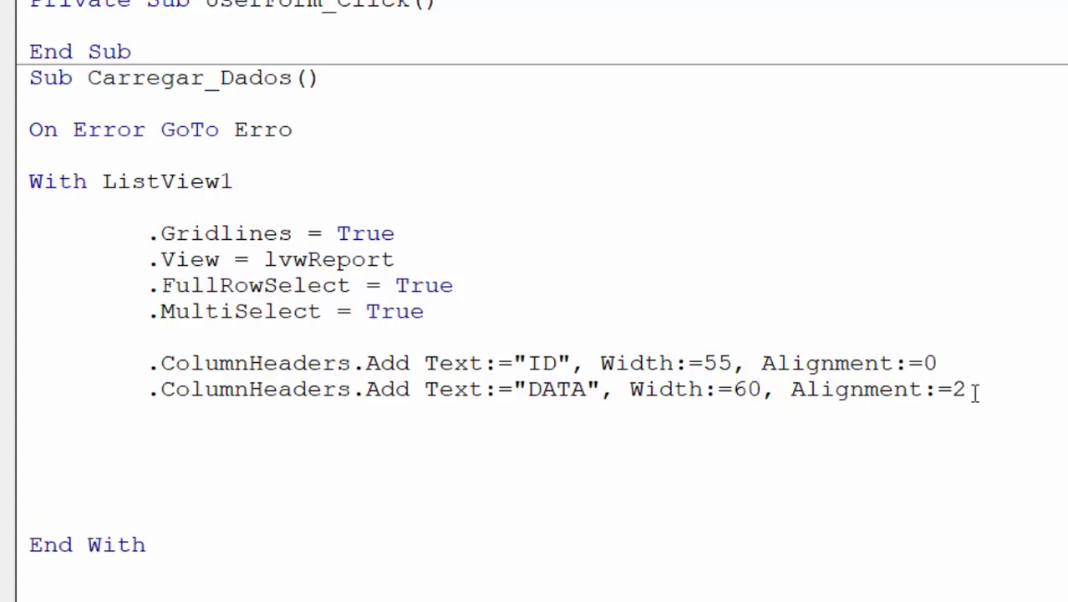
key("ctrl+v")
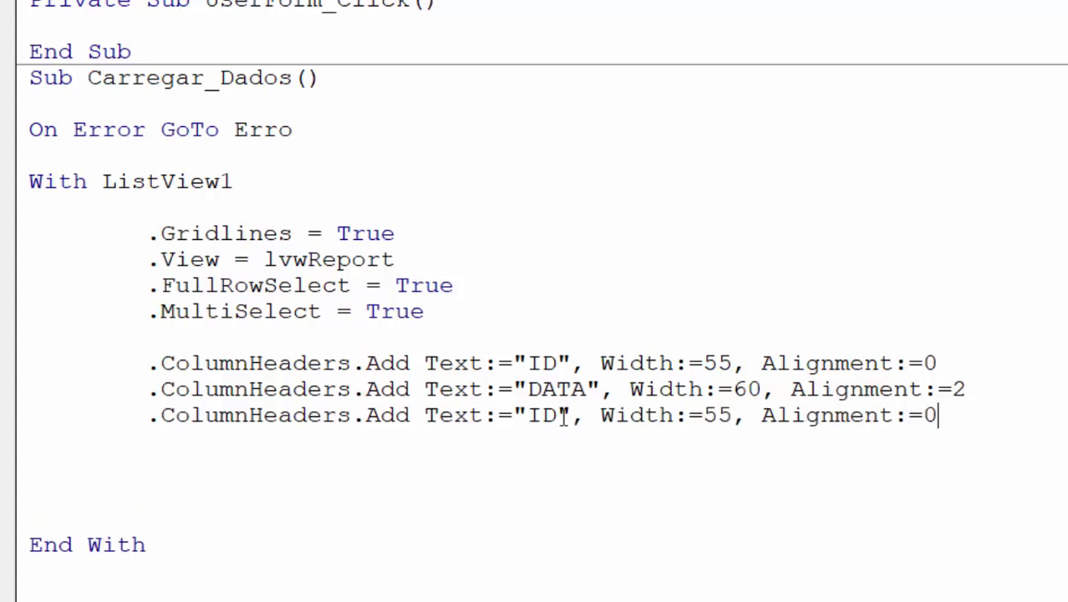
key("BackSpace")
key("BackSpace")
type("C")
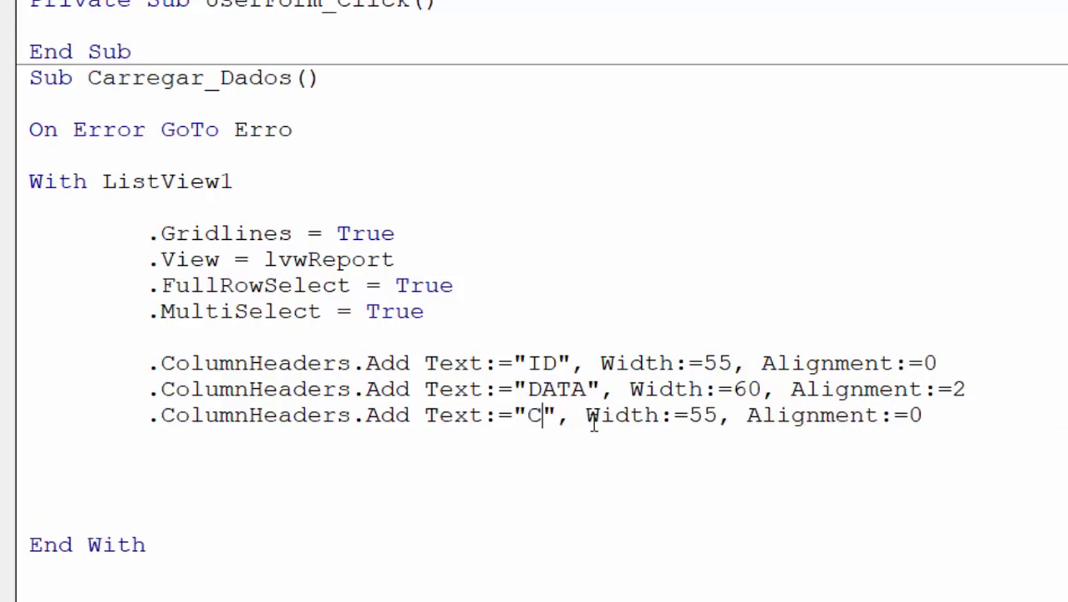
type("LIENTE")
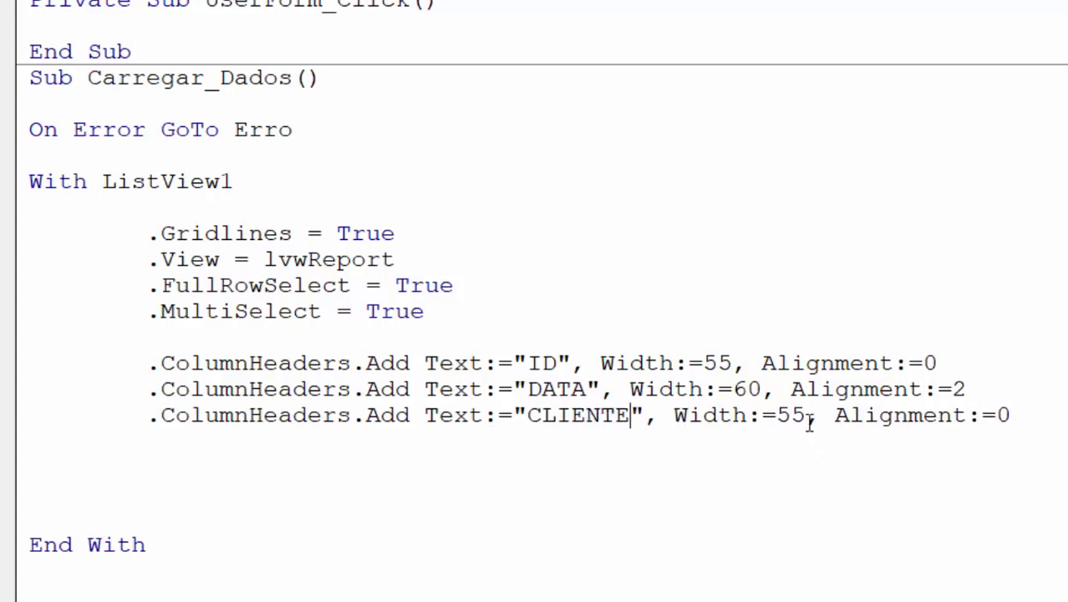
left_click(812, 415)
key("BackSpace")
key("BackSpace")
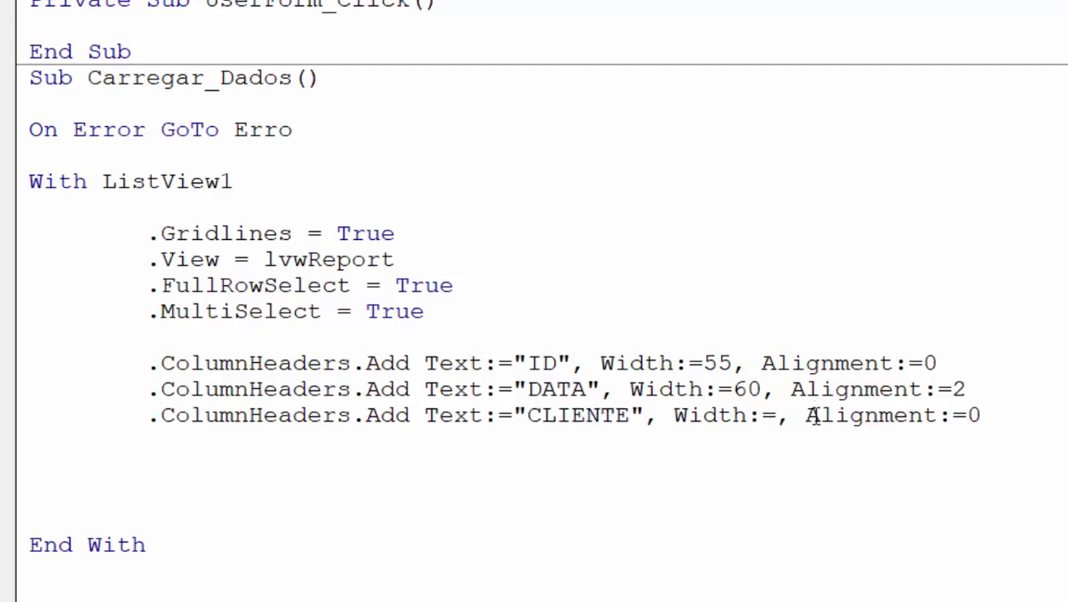
type("130")
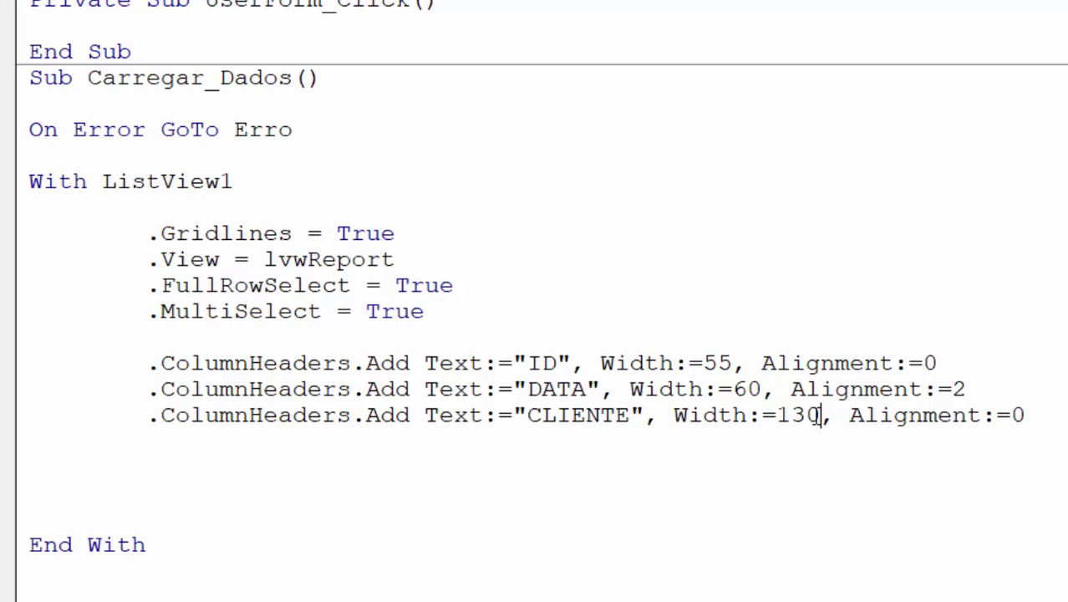
left_click(1034, 415)
key("BackSpace")
type("0")
key("Return")
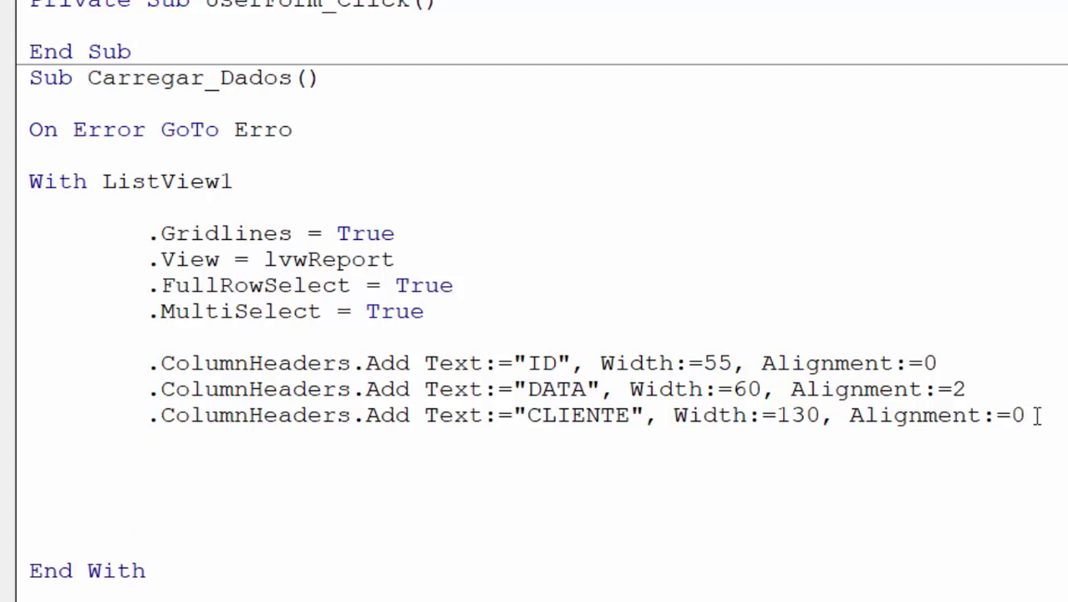
- Add a PRODUTO header line with width 130
key("ctrl+v")
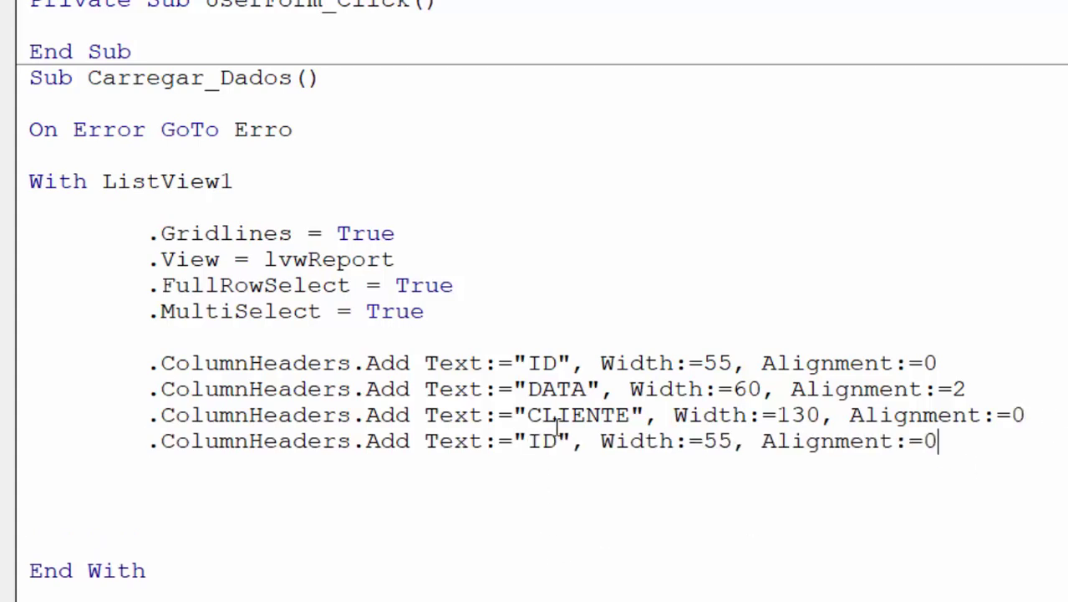
left_click(558, 440)
key("BackSpace")
key("BackSpace")
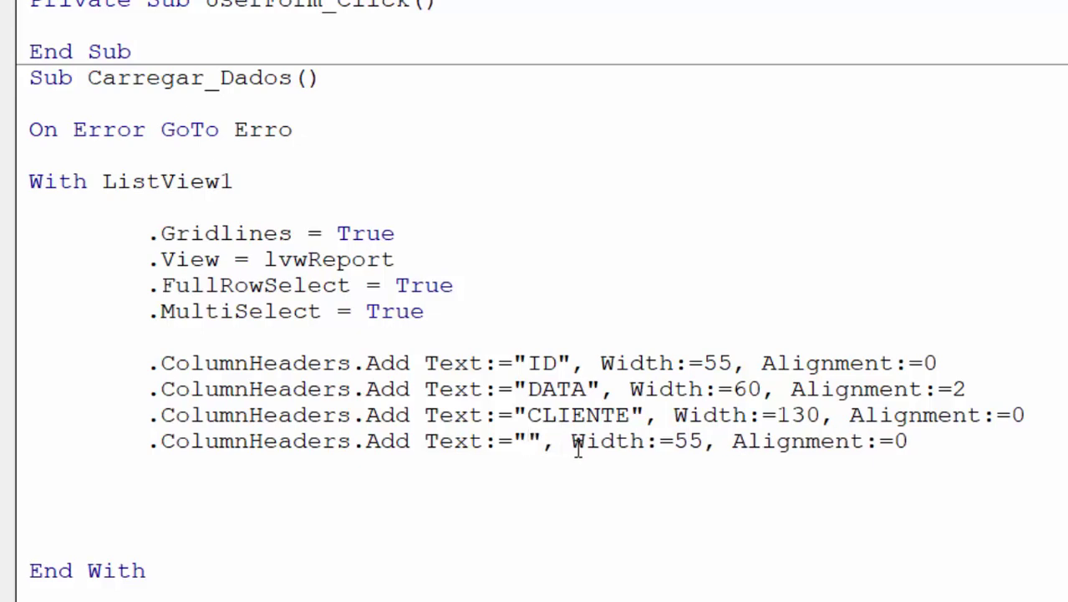
type("PRODUTO")
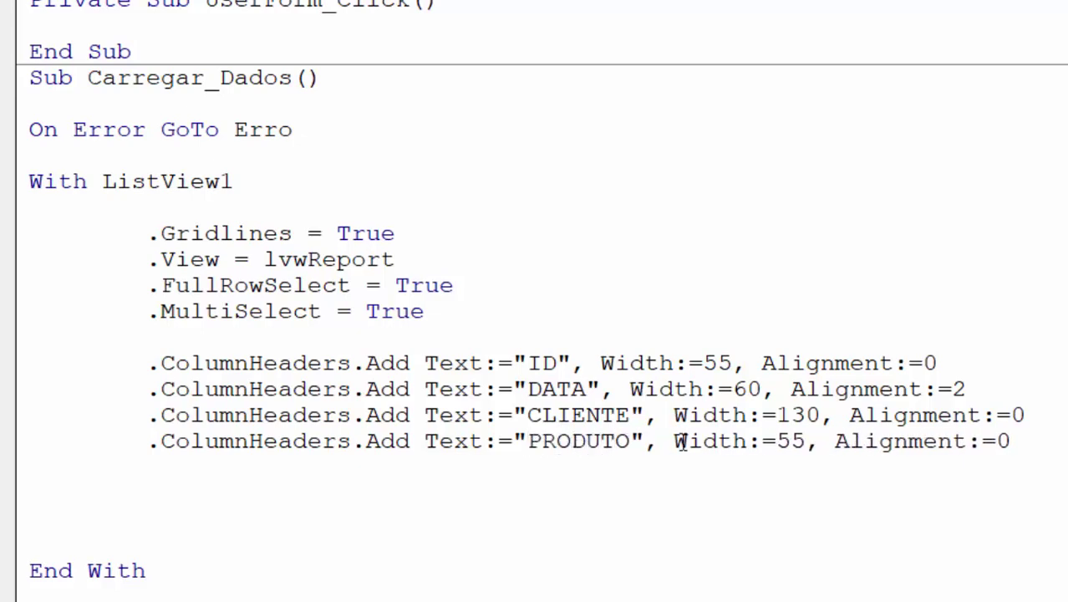
left_click(809, 440)
key("BackSpace")
key("BackSpace")
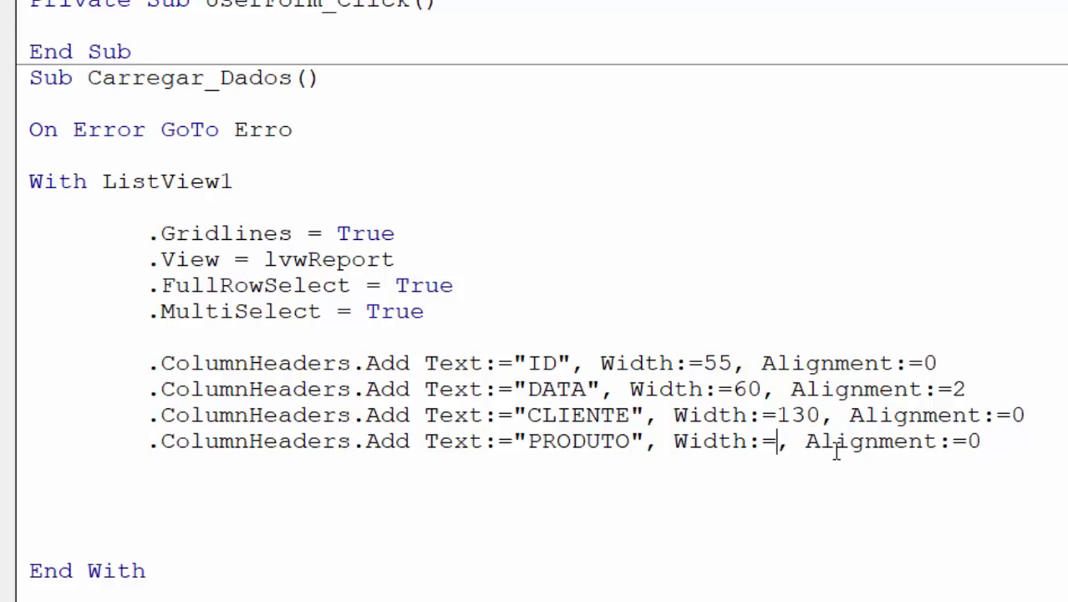
type("130")
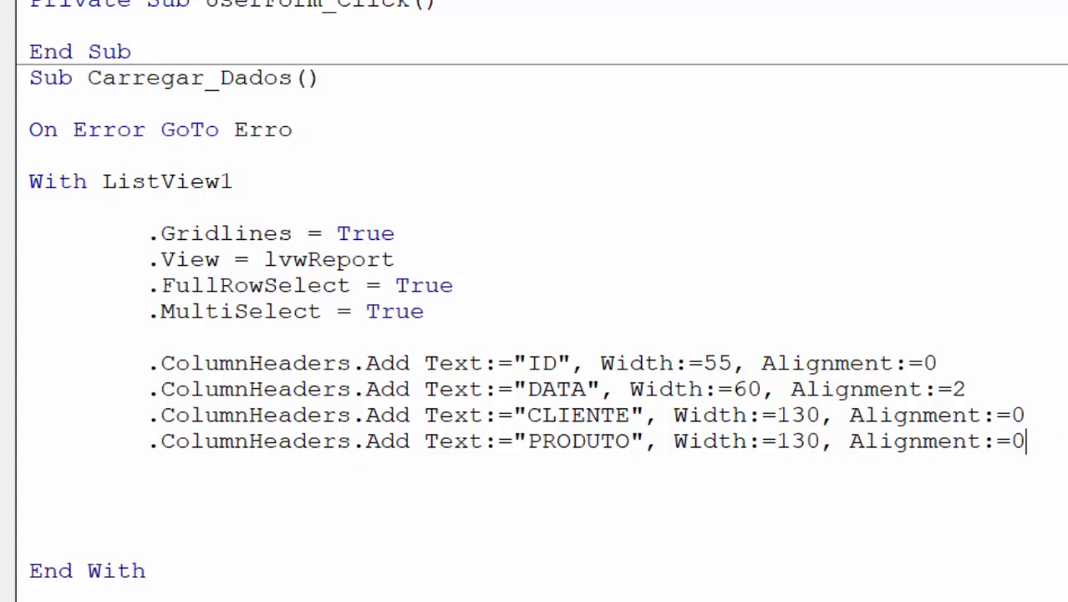
- Add a QTD header line with width 70 and alignment 1
key("Return")
type(".ColumnHeaders.Add Text:=\"ID\", Width:=55, Alignment:=0")
left_click(557, 468)
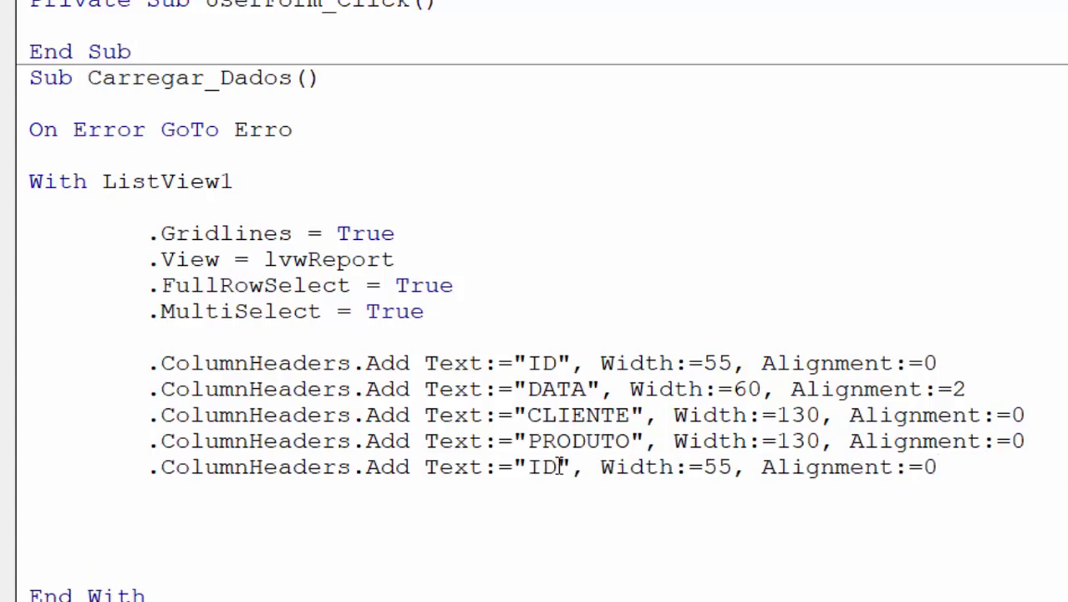
key("BackSpace")
key("BackSpace")
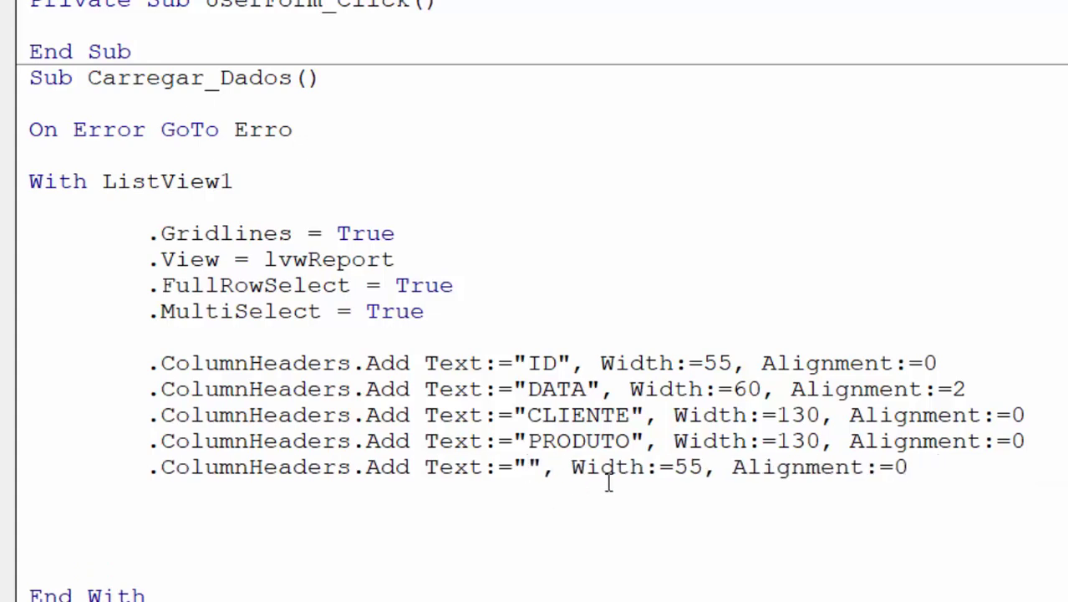
type("QTD")
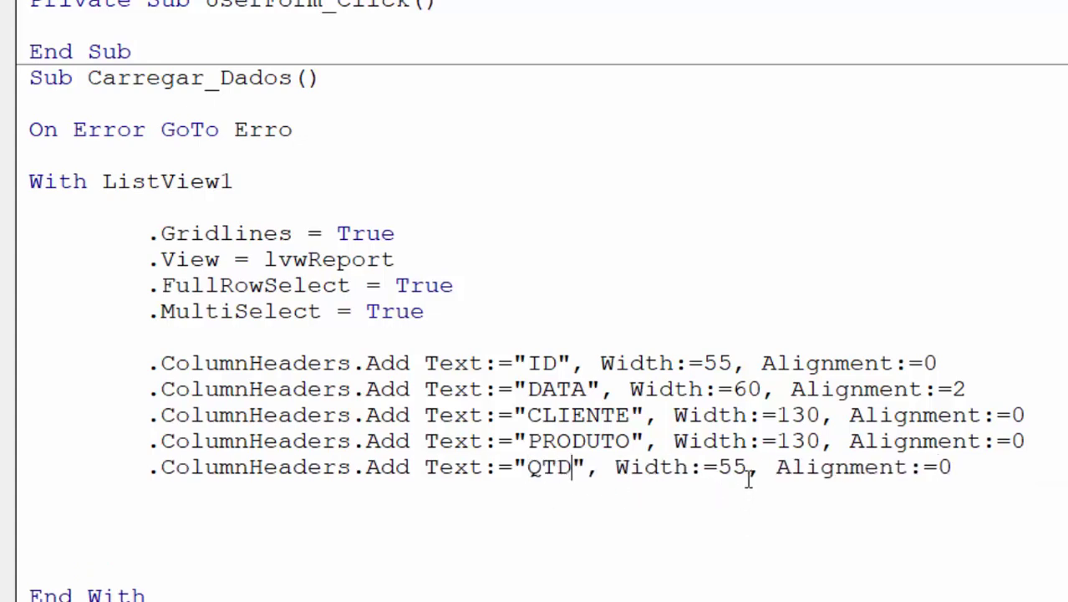
left_click(748, 473)
key("BackSpace")
key("BackSpace")
type("70")
key("BackSpace")
type("1")
- Add a VALOR header line with width 70 and clear its old alignment value
key("Return")
type(".ColumnHeaders.Add Text:=\"ID\", Width:=55, Alignment:=0")
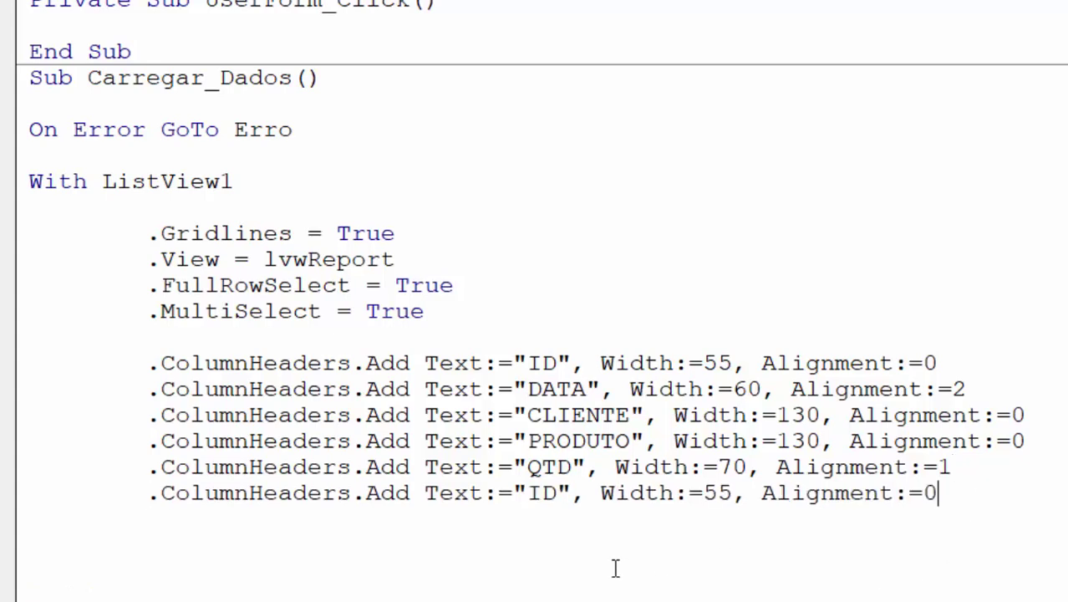
left_click(557, 493)
key("BackSpace")
key("BackSpace")
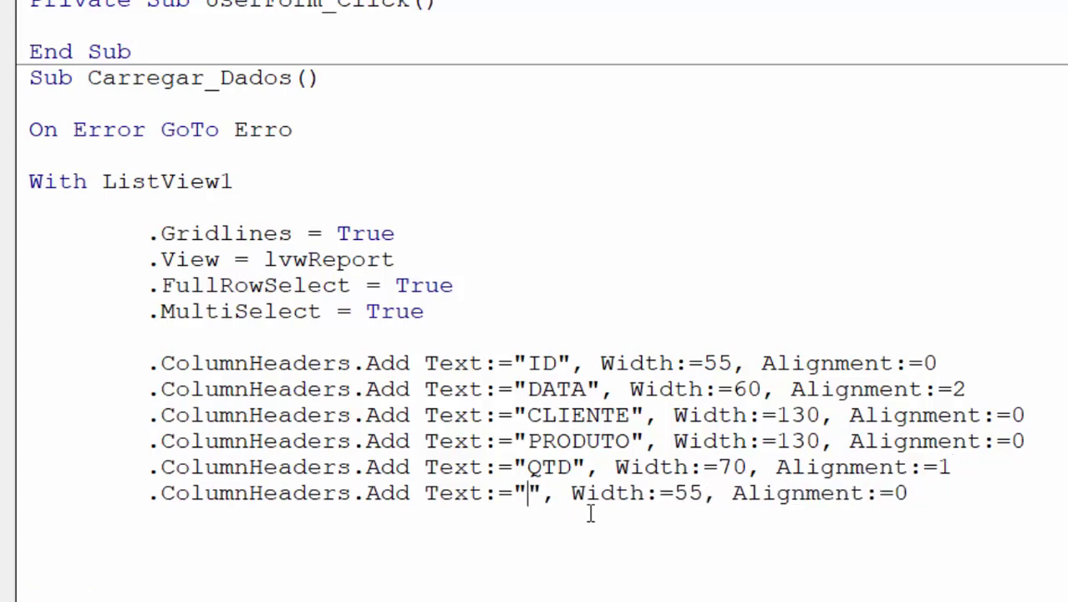
type("VALOR")
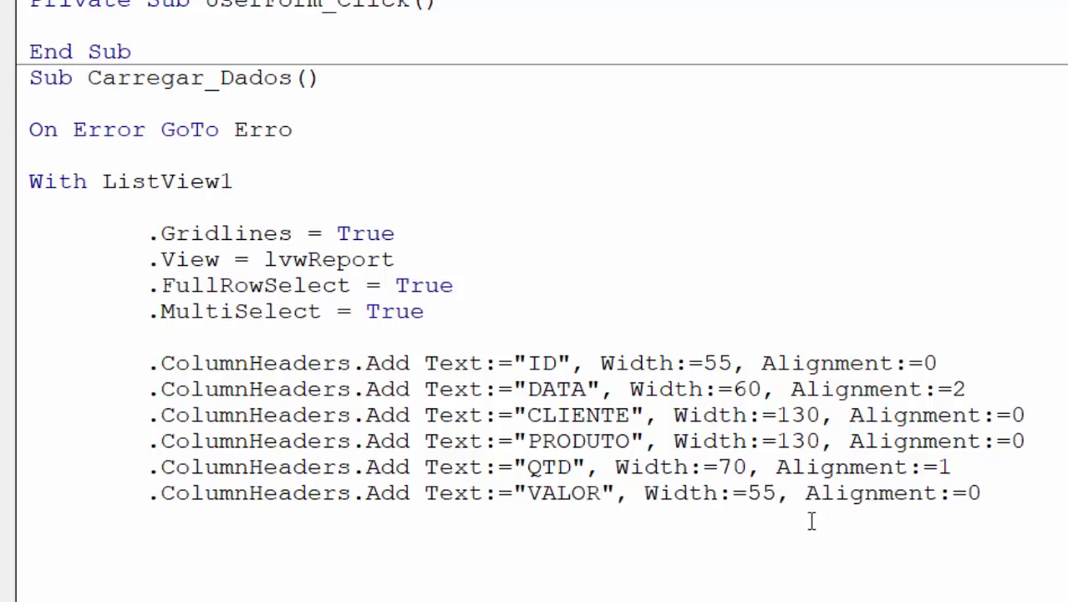
key("BackSpace")
key("BackSpace")
type("70")
left_click(1002, 500)
key("BackSpace")
- Set VALOR's alignment to 1 and delete the blank lines around the With ListView1 block
type("1")
scroll(656, 442, "down", 1)
key("Delete")
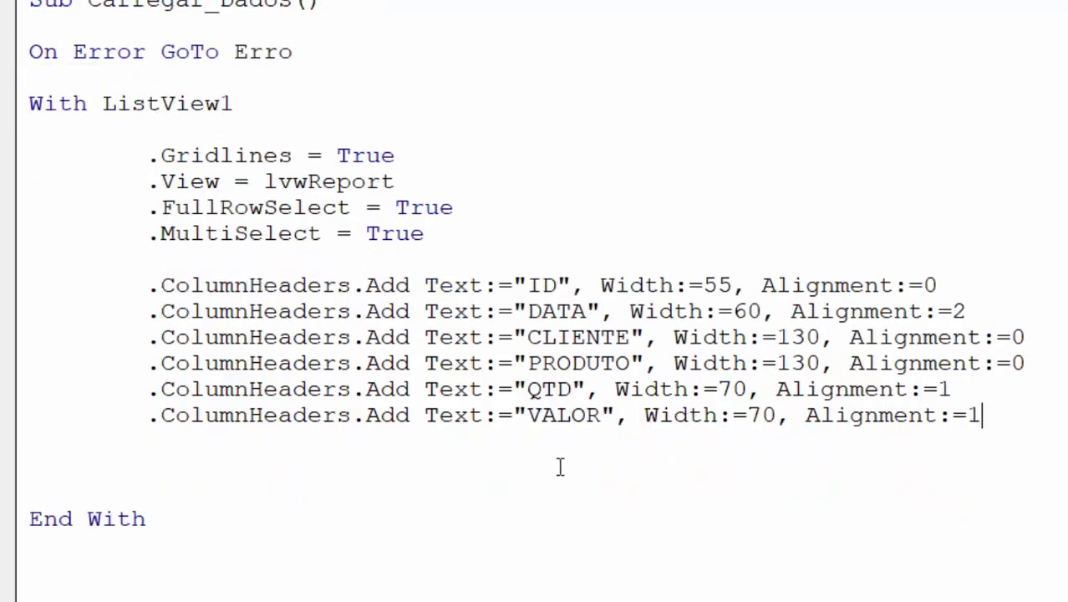
left_click(250, 102)
key("Delete")
left_click(1007, 387)
key("Delete")
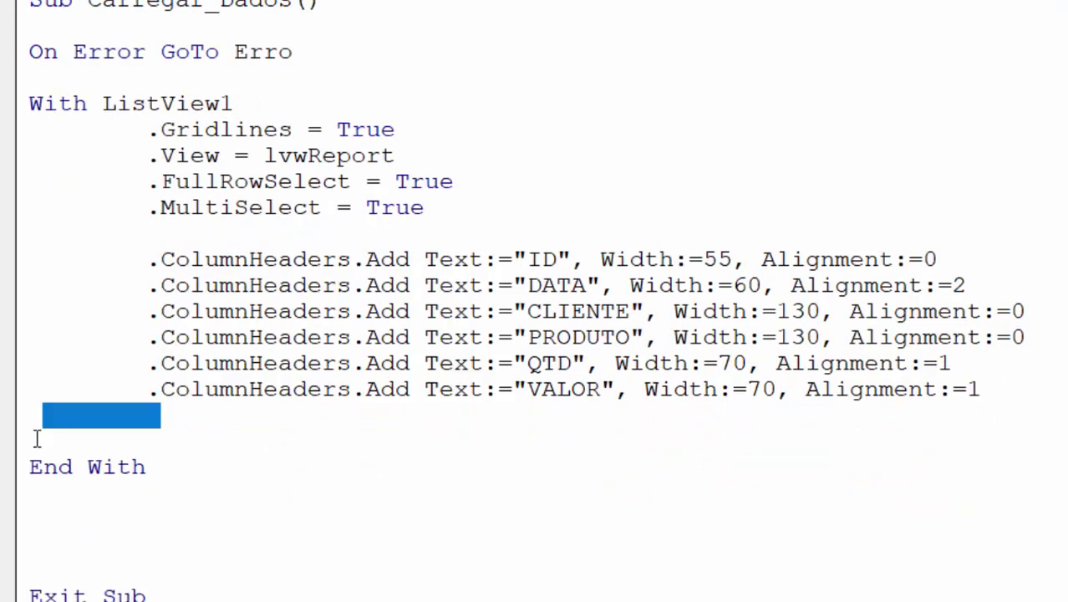
left_click_drag(45, 417, 36, 434)
key("Delete")
left_click(37, 475)
key("Delete")
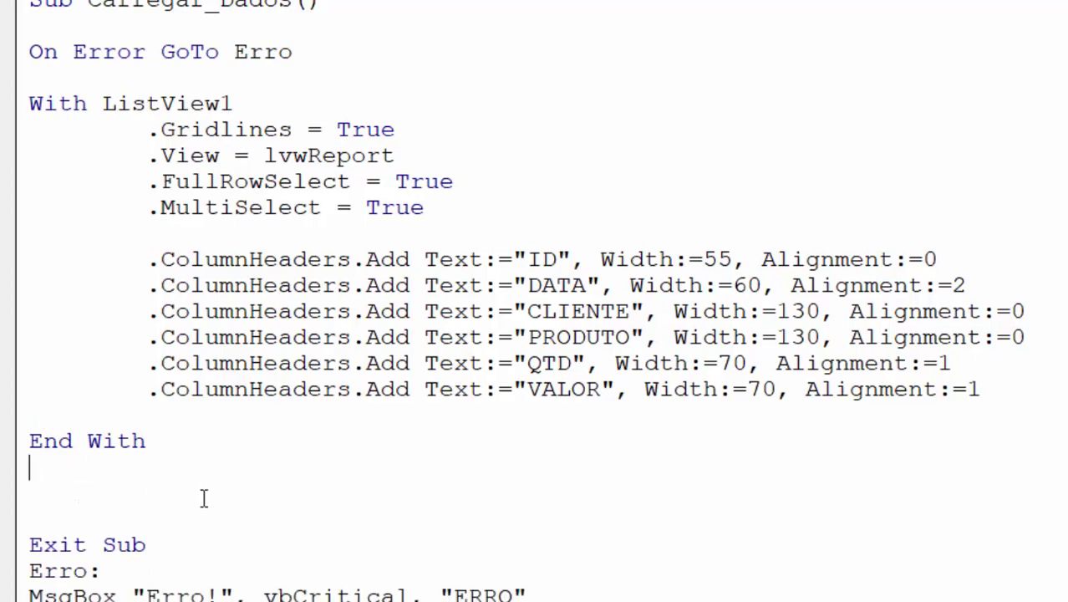
- Select the Carregar_Dados procedure name and open the UserForm1 designer
scroll(246, 498, "up", 1)
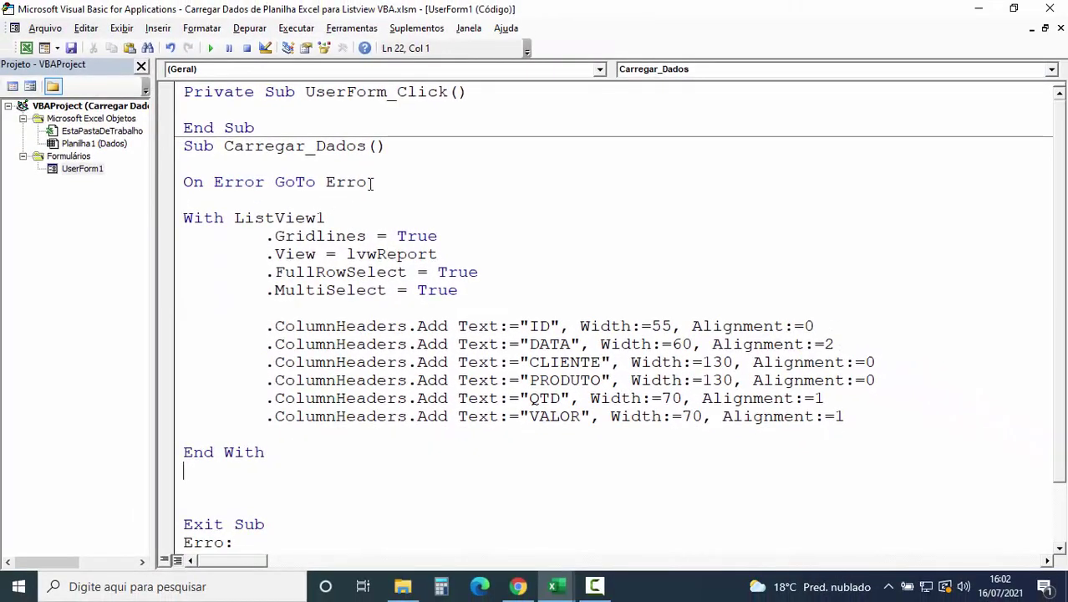
left_click_drag(366, 145, 224, 146)
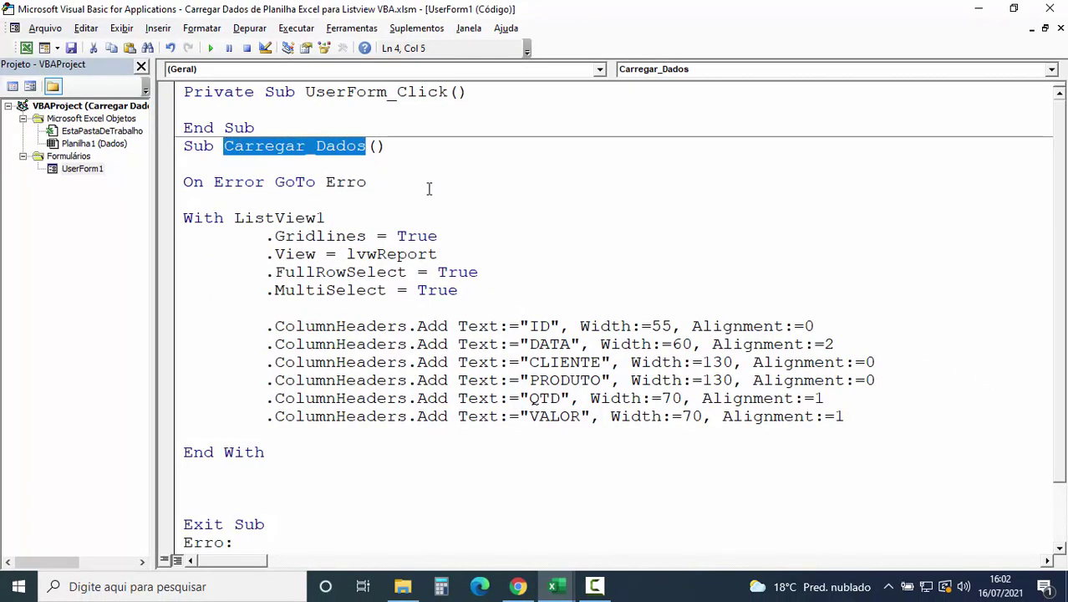
double_click(82, 169)
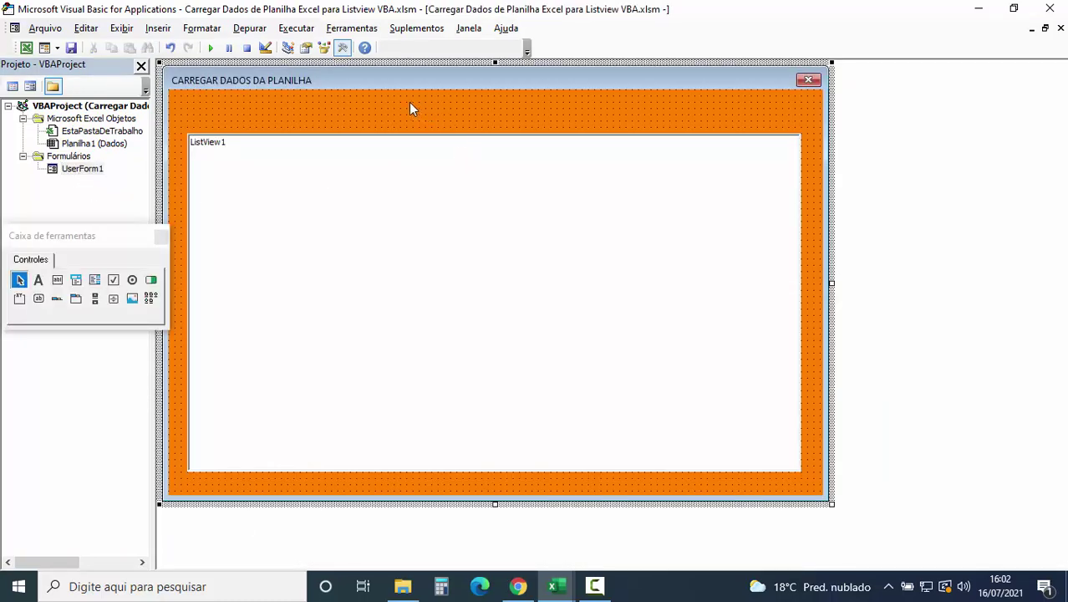
- Create a UserForm_Initialize procedure containing Call Carregar_Dados
double_click(410, 103)
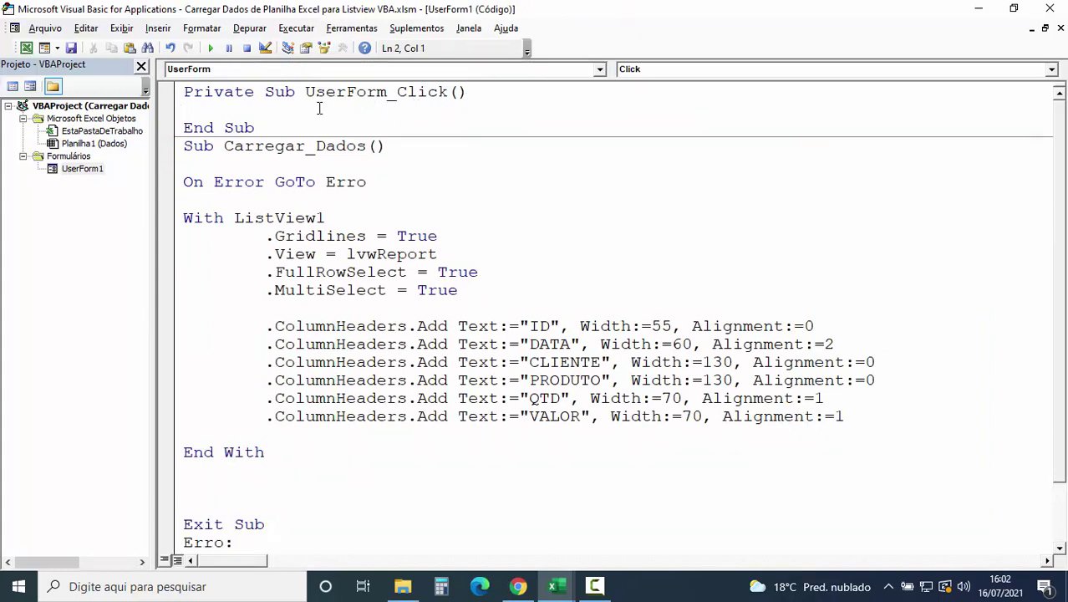
left_click(1052, 69)
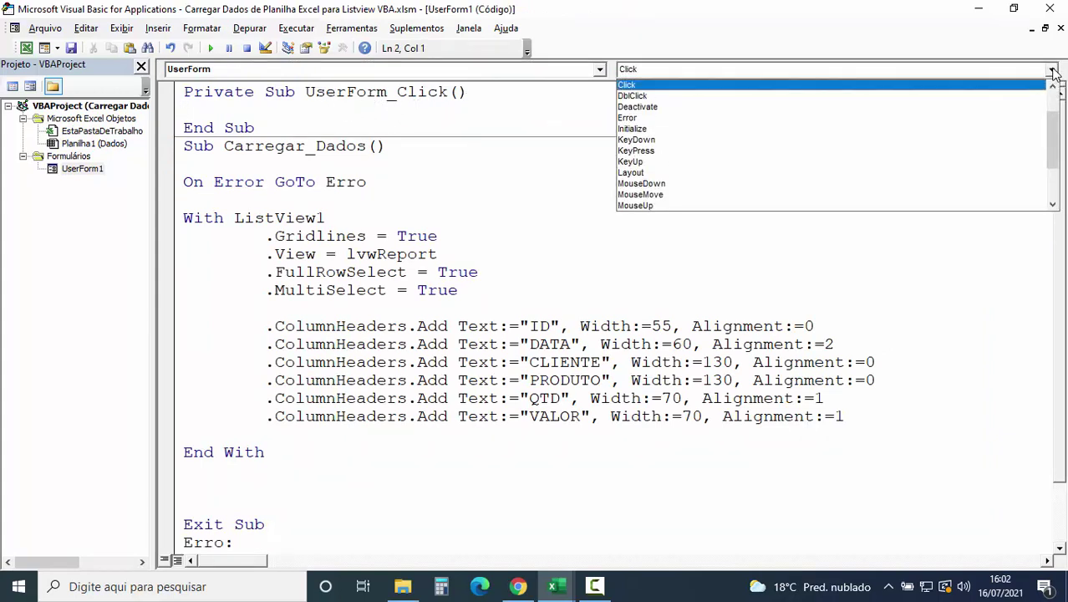
left_click(648, 129)
key("Return")
type("CAL")
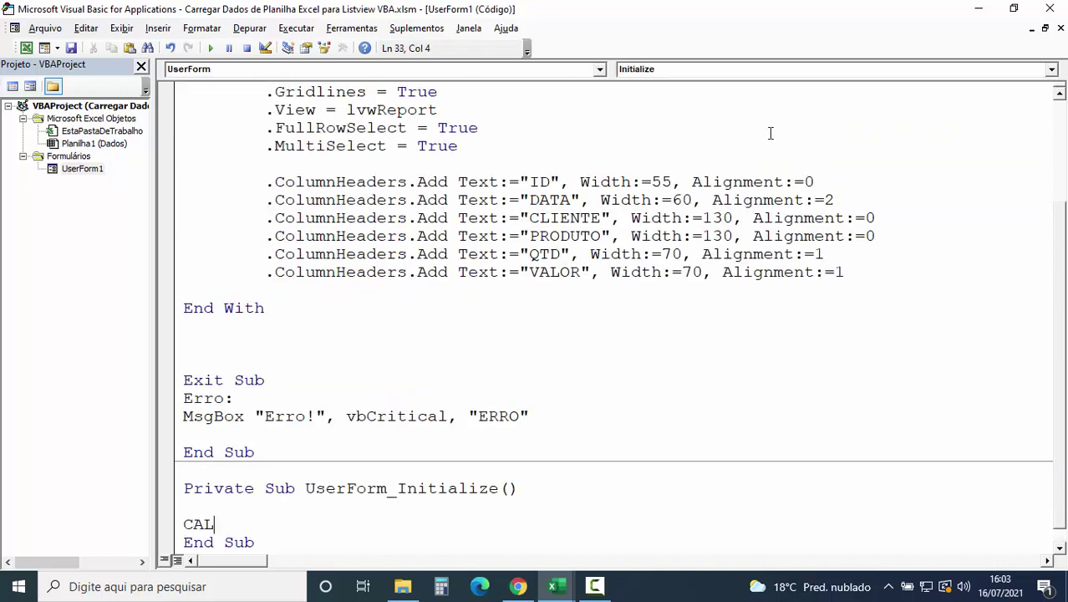
type("L Carregar_Dados")
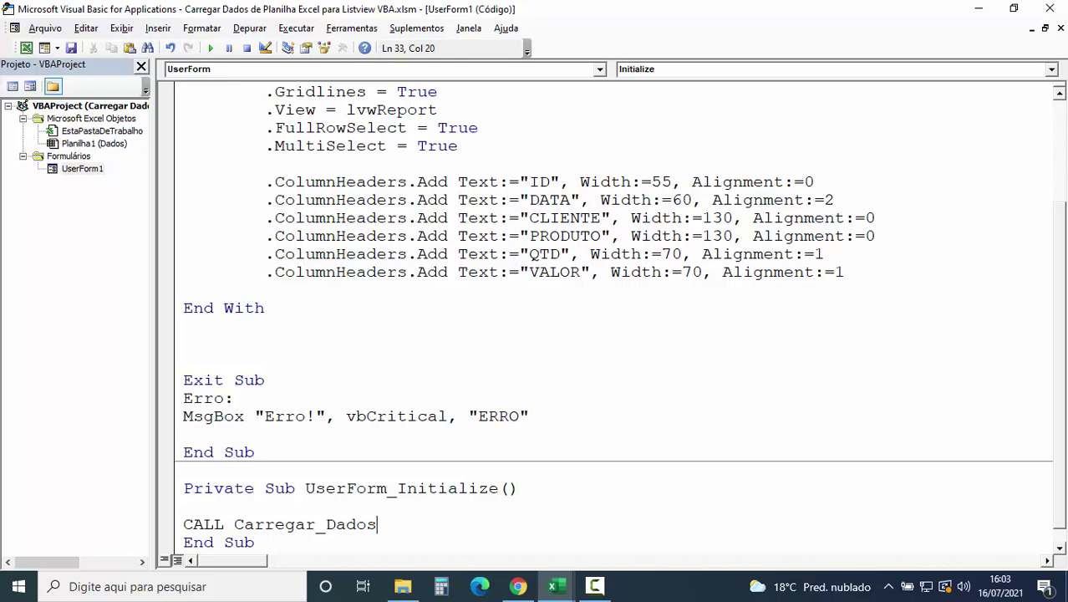
scroll(619, 317, "down", 1)
left_click(300, 538)
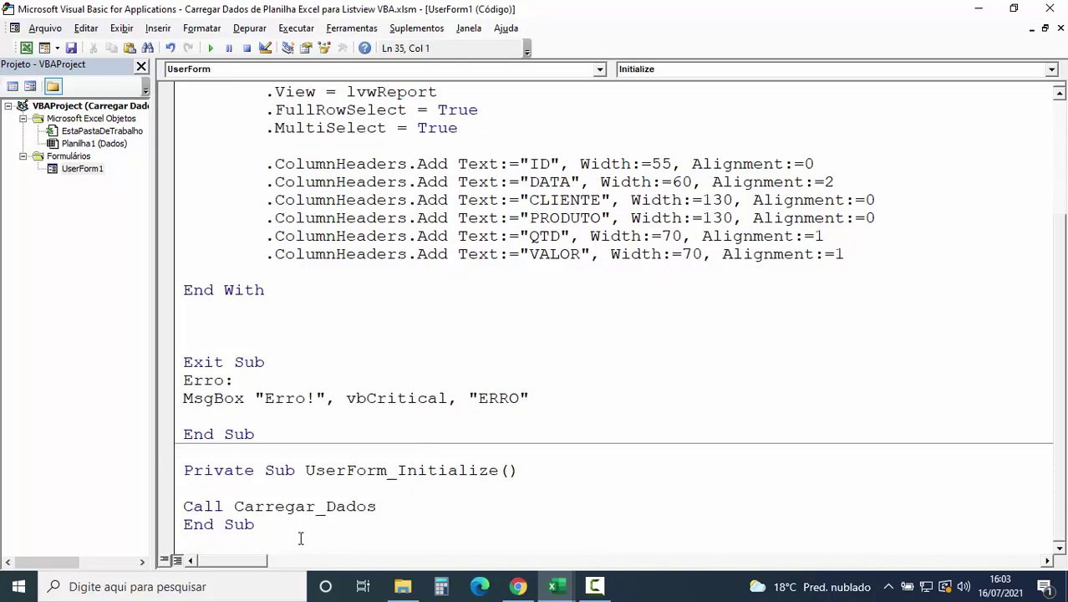
- Remove the blank lines around UserForm_Initialize and select the empty UserForm_Click stub
scroll(309, 527, "down", 1)
scroll(342, 493, "down", 5)
scroll(317, 376, "down", 8)
left_click(219, 193)
key("Delete")
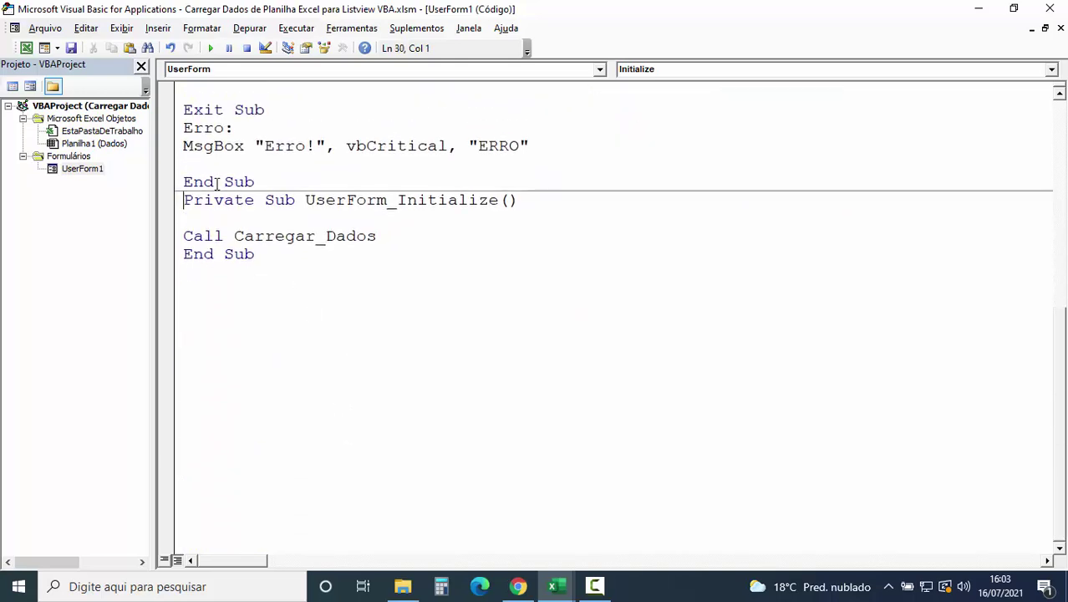
left_click(522, 203)
key("Delete")
left_click(329, 238)
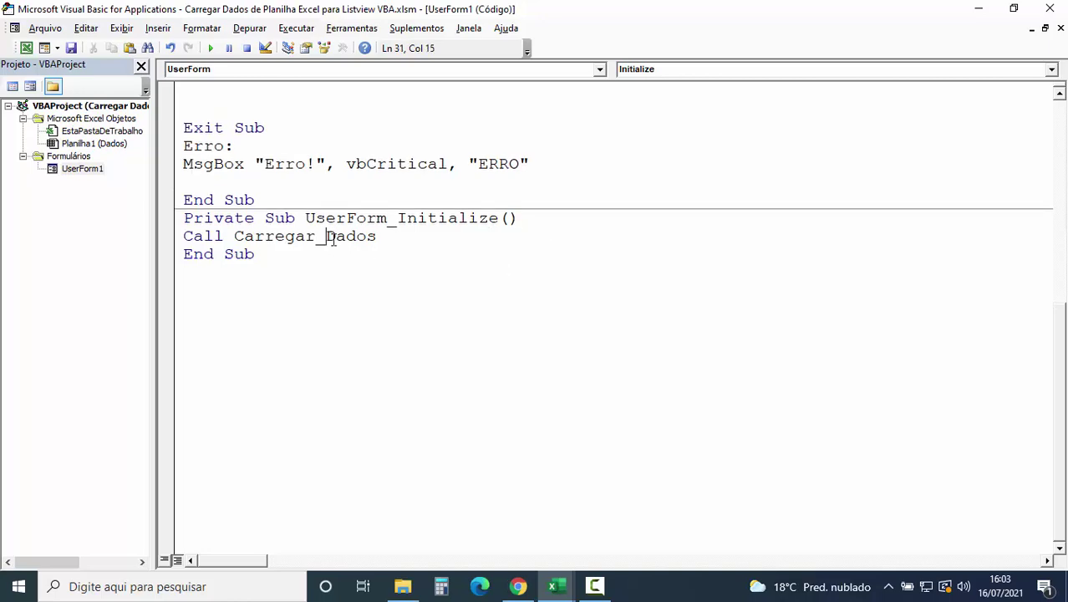
scroll(424, 419, "up", 4)
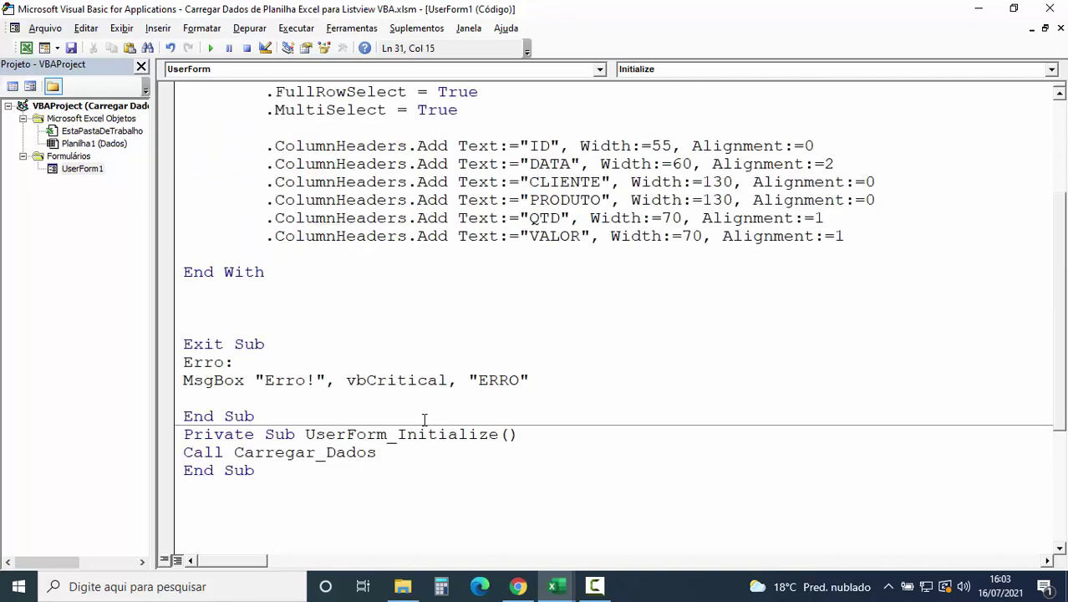
scroll(424, 416, "up", 3)
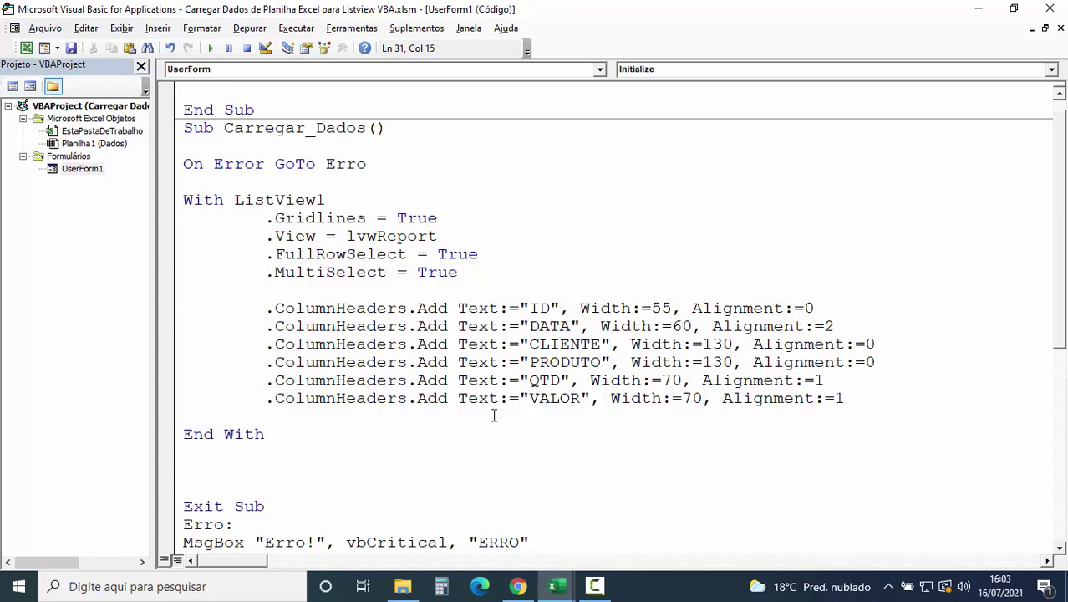
scroll(494, 416, "up", 1)
left_click_drag(264, 127, 222, 111)
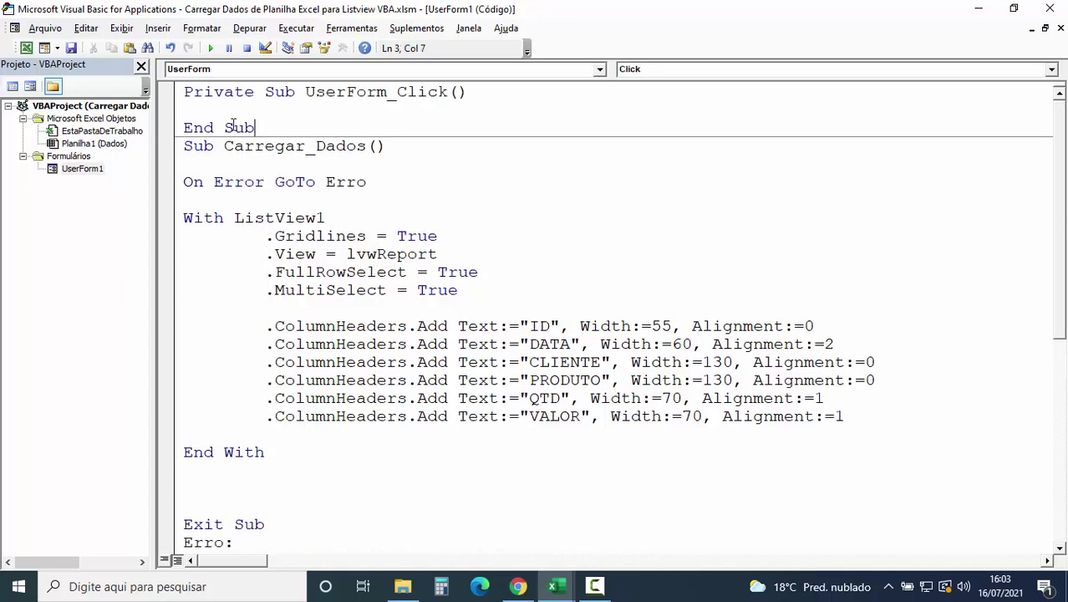
- Delete the empty UserForm_Click procedure and reopen the UserForm1 designer
key("Delete")
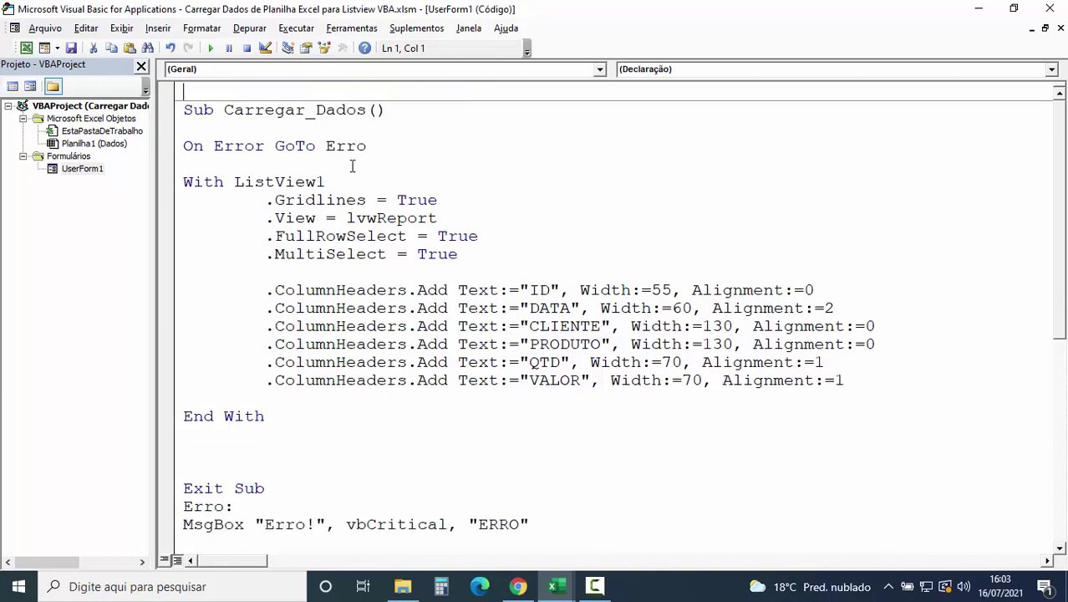
key("Delete")
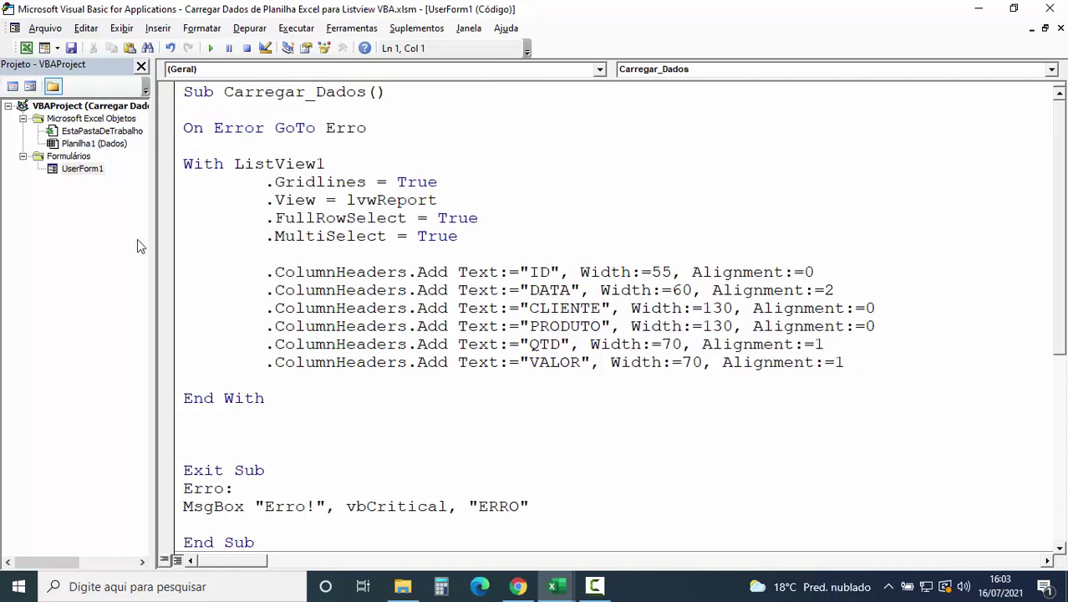
double_click(82, 168)
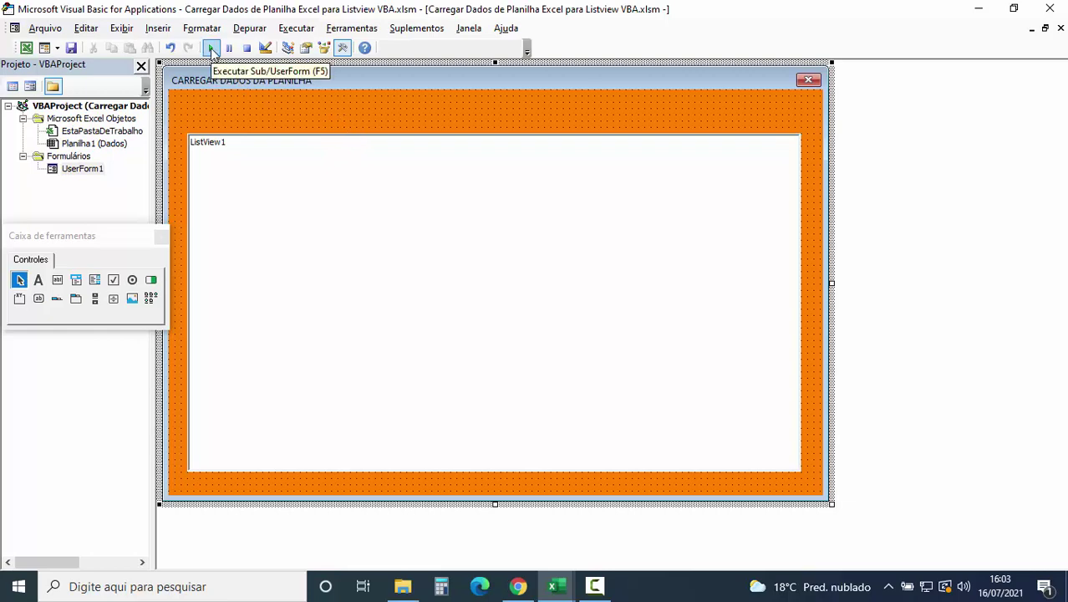
- Run UserForm1 to check the six ListView column headers, then return to the code
left_click(212, 51)
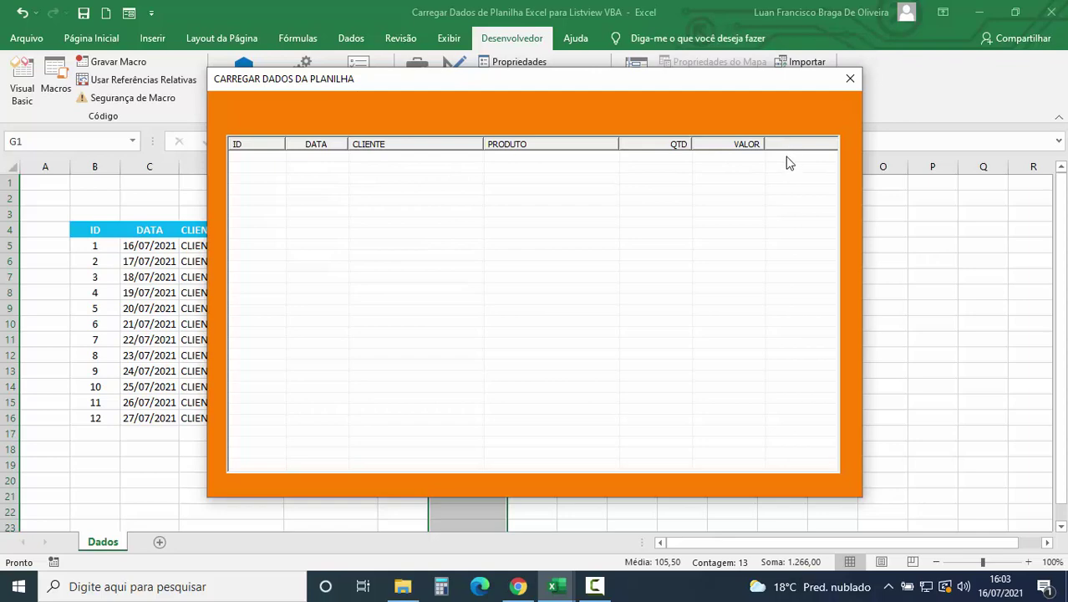
left_click(851, 87)
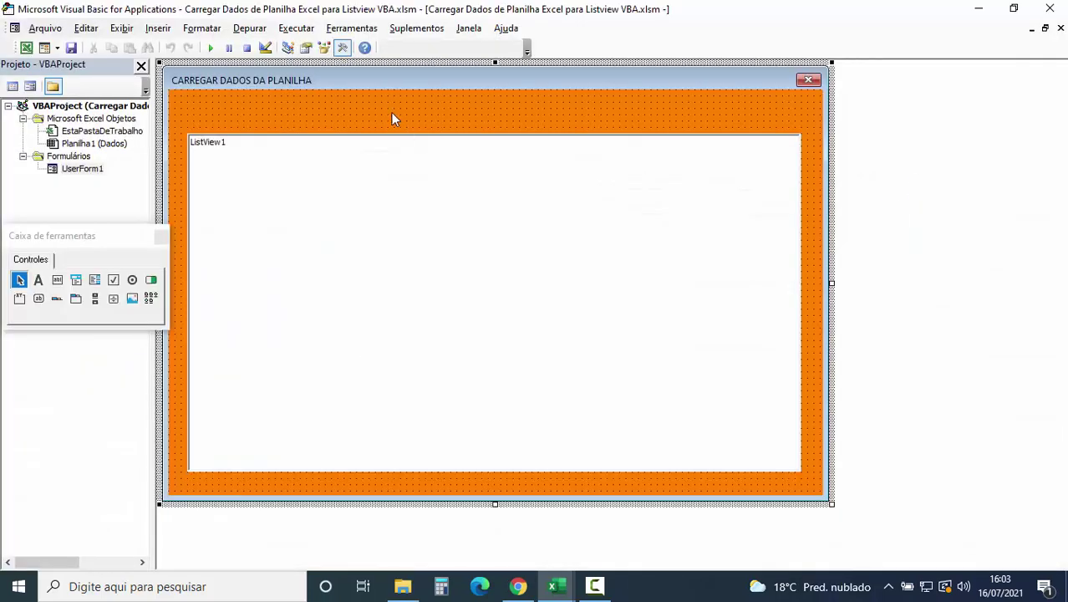
key("F7")
scroll(550, 206, "up", 2)
- Remove the blank line under VALOR and open an empty line after End With
scroll(401, 243, "up", 3)
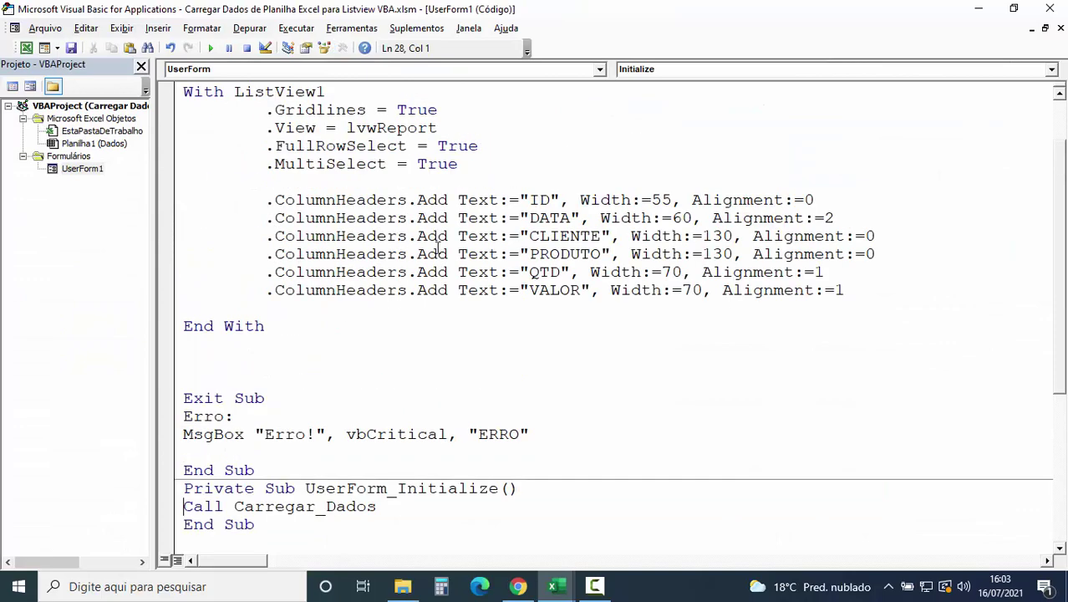
scroll(439, 248, "up", 1)
left_click(838, 368)
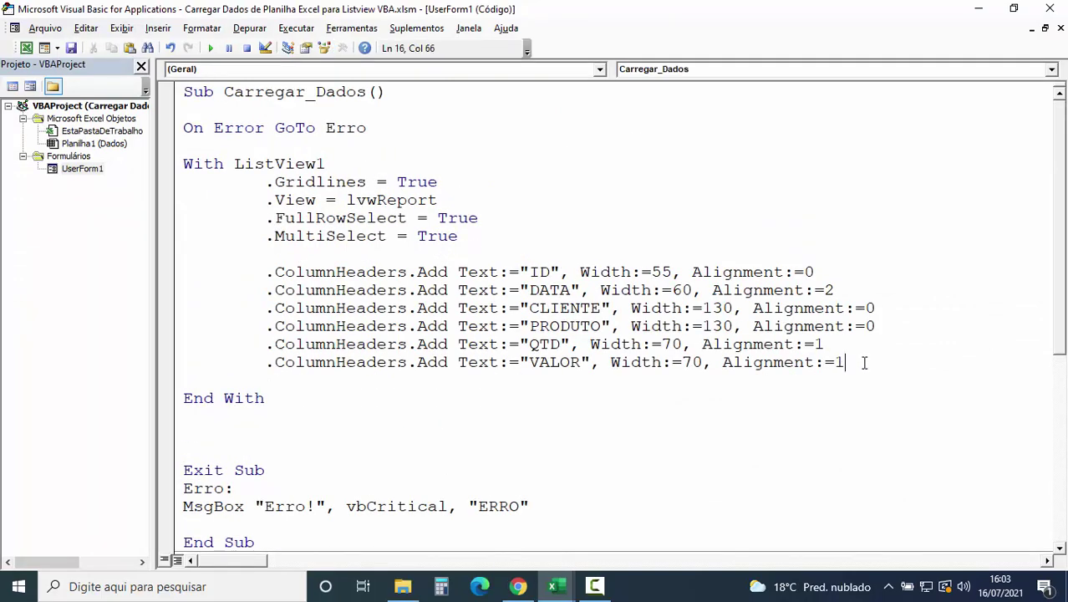
key("Delete")
left_click(227, 419)
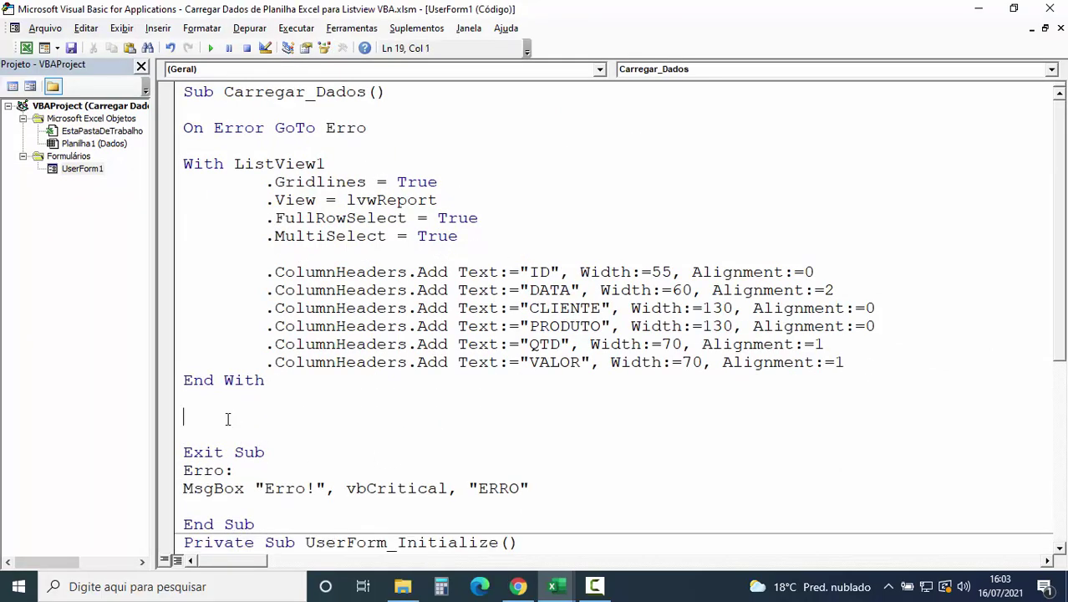
key("Return")
key("Return")
key("Return")
scroll(248, 413, "down", 4)
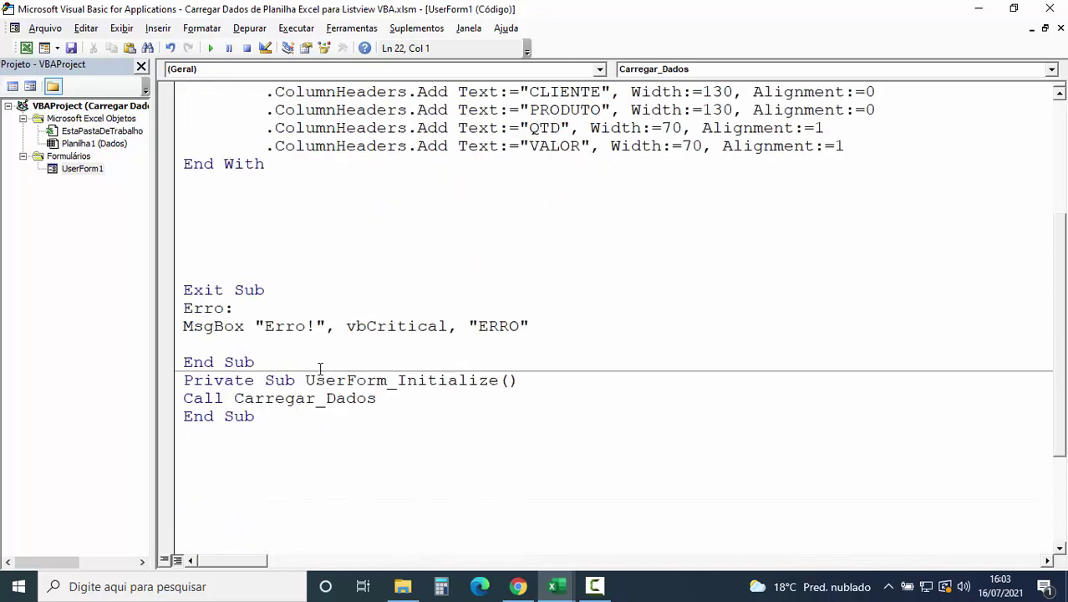
scroll(308, 312, "up", 2)
left_click(215, 316)
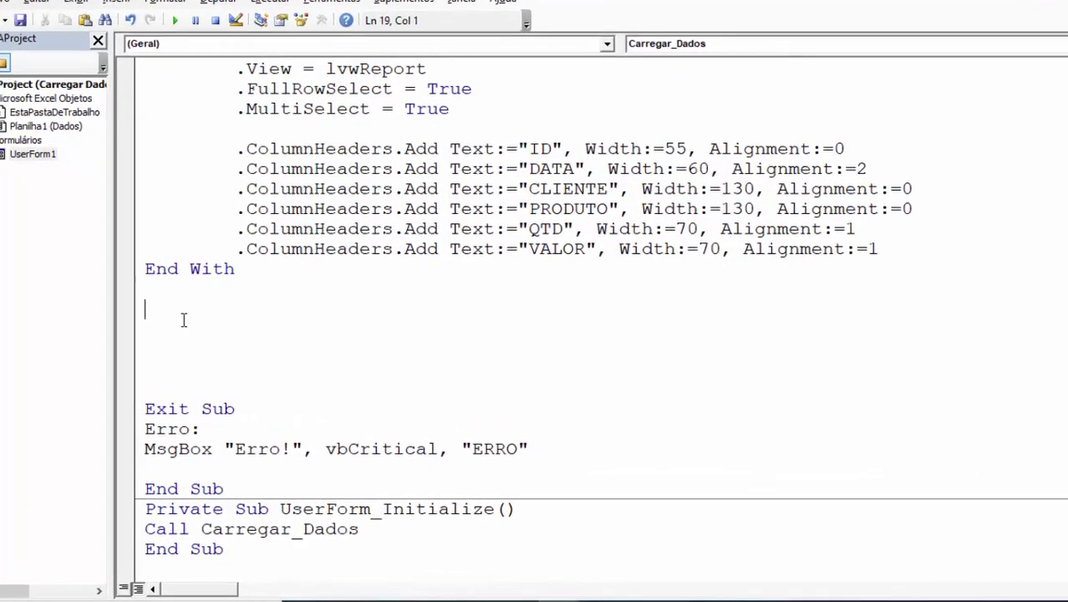
- Declare Dim linha As Double and Dim lista As Object below End With
type("DIM linha a")
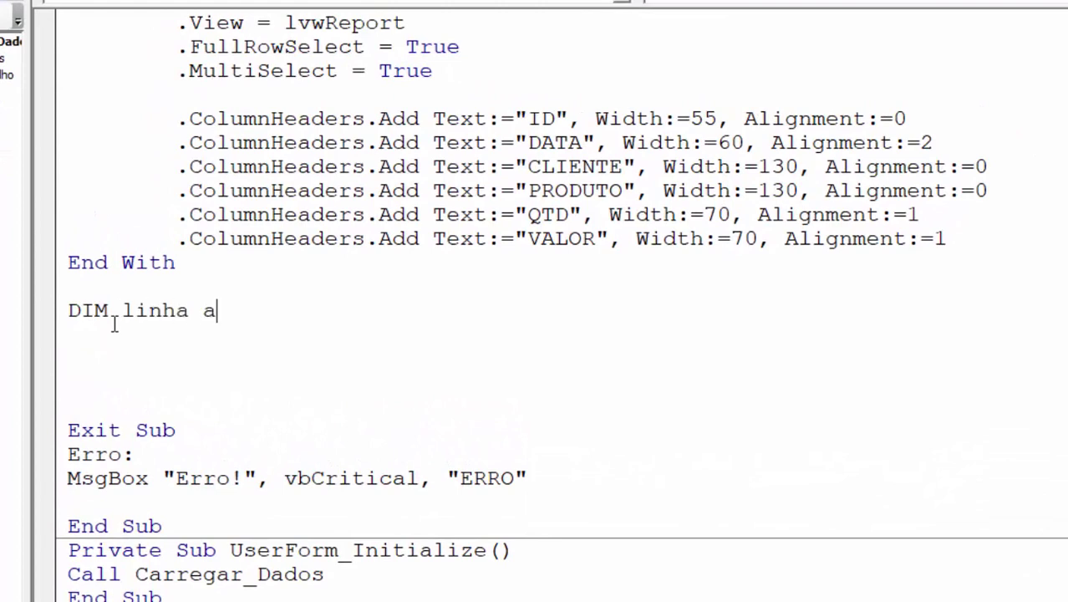
type("s dou")
key("Tab")
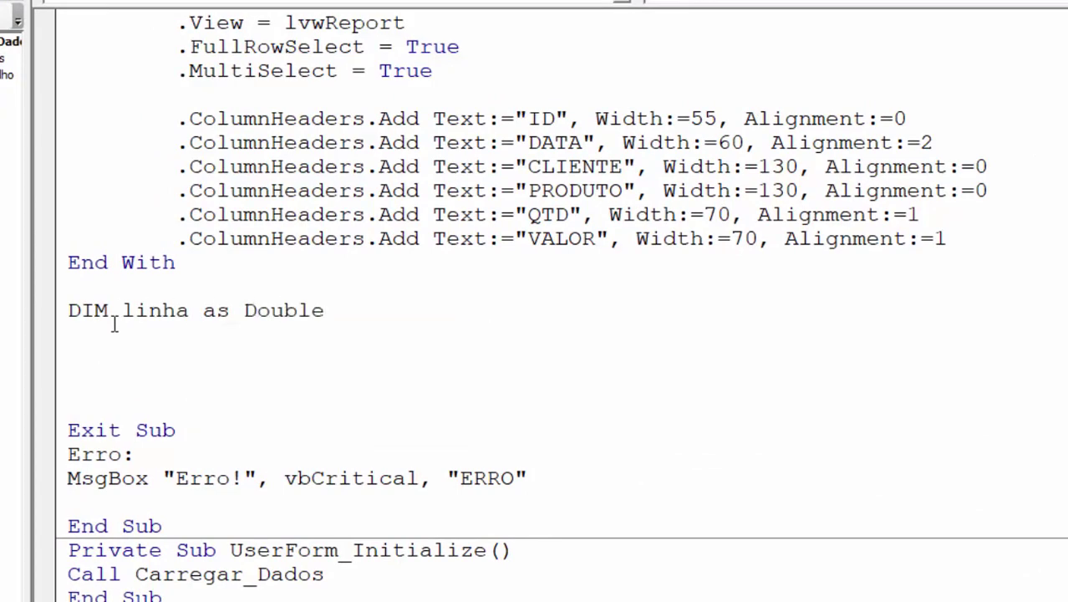
key("Return")
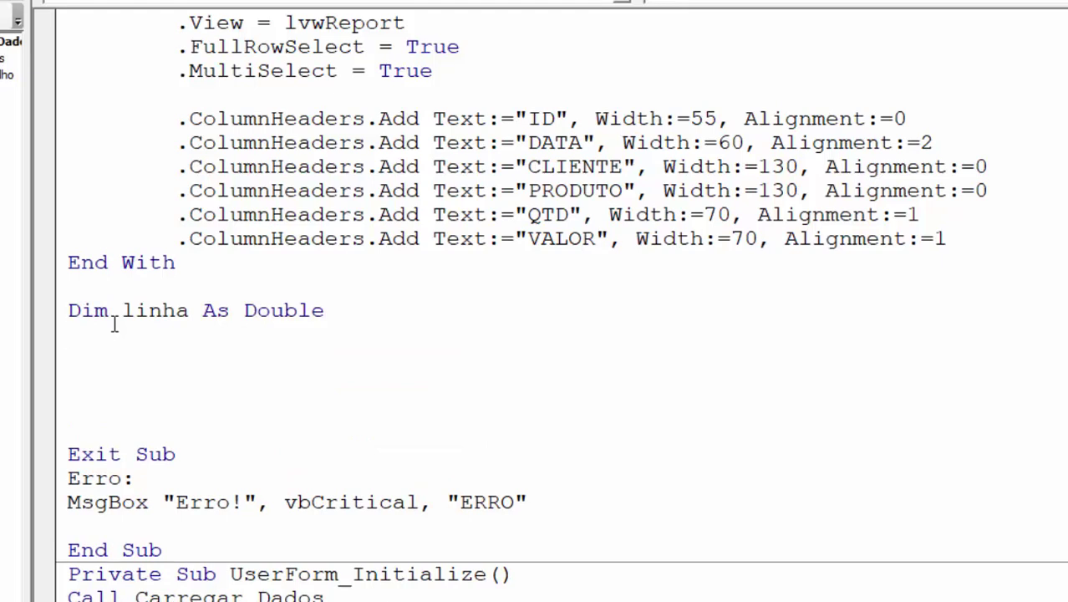
type("dim ")
type("lista as ")
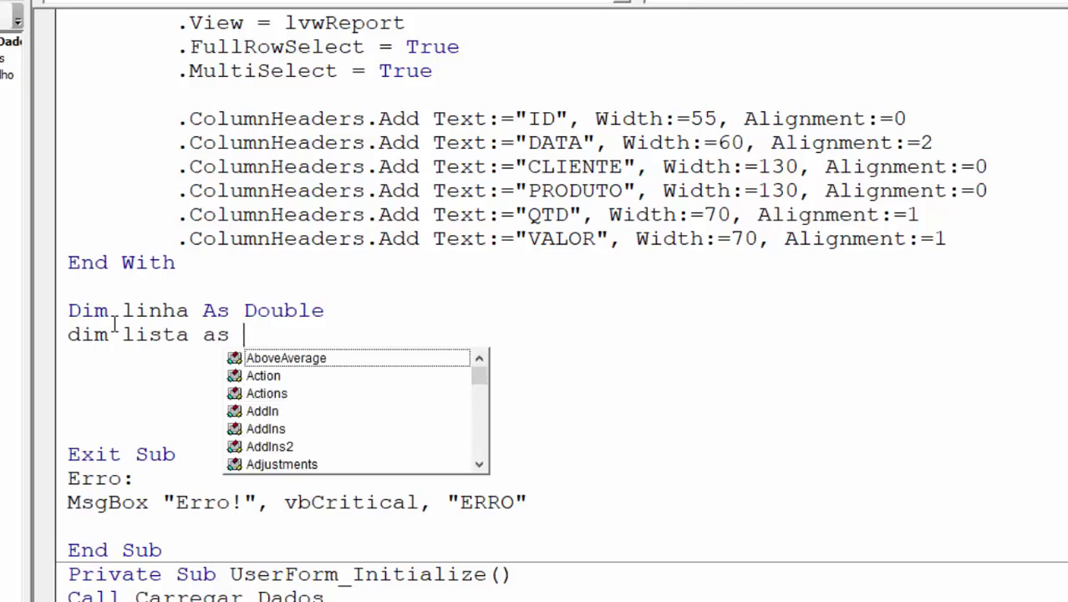
type("ob")
key("Tab")
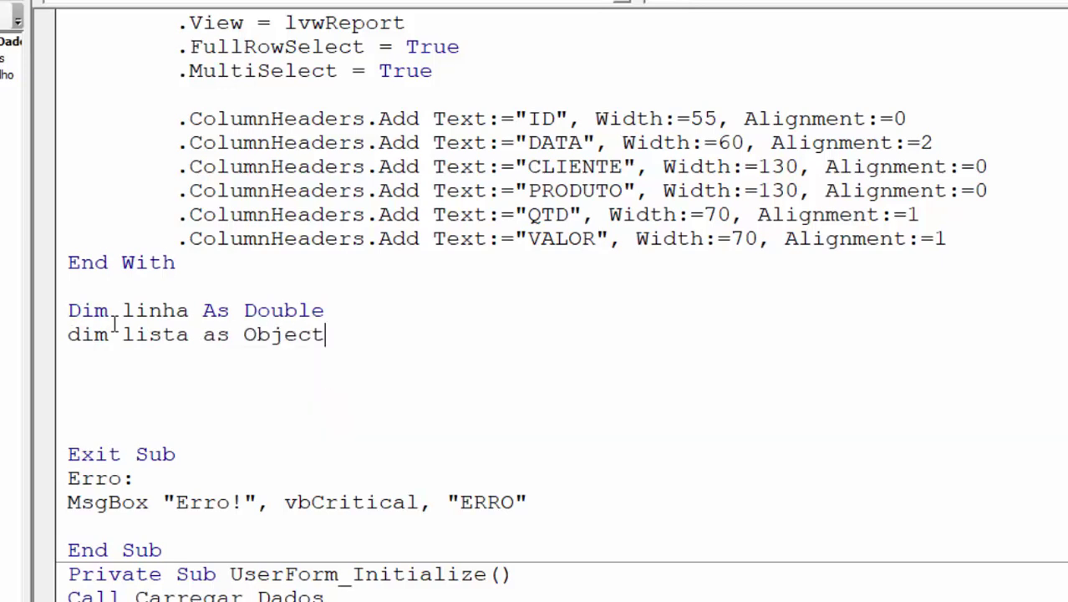
key("Return")
scroll(114, 323, "down", 1)
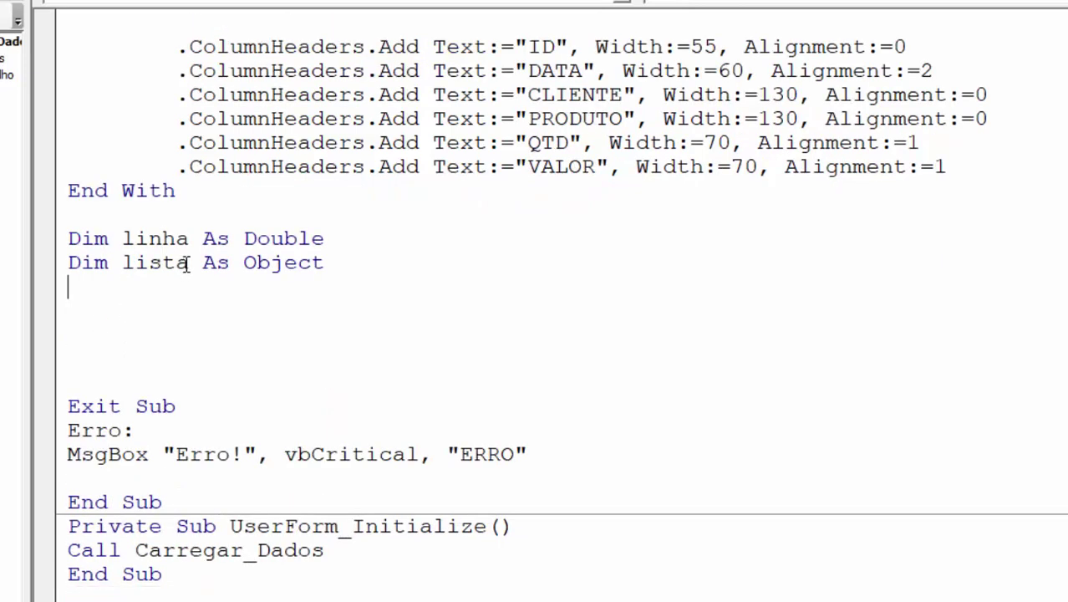
left_click_drag(189, 238, 125, 235)
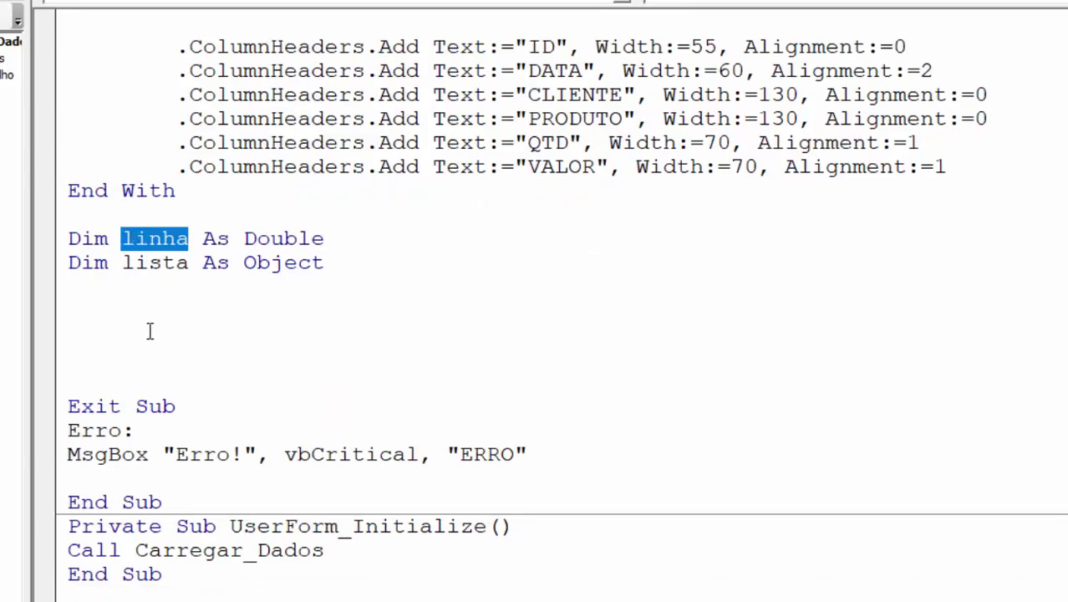
left_click(100, 307)
- Set linha = 5 after confirming row 5 is the sheet's first data row
type("linha")
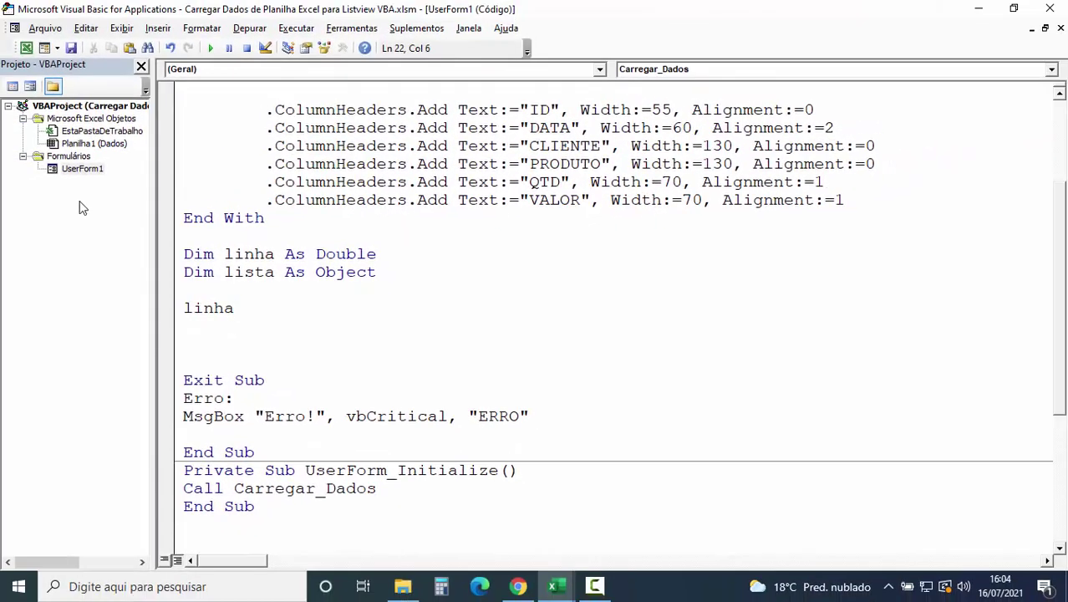
left_click(25, 50)
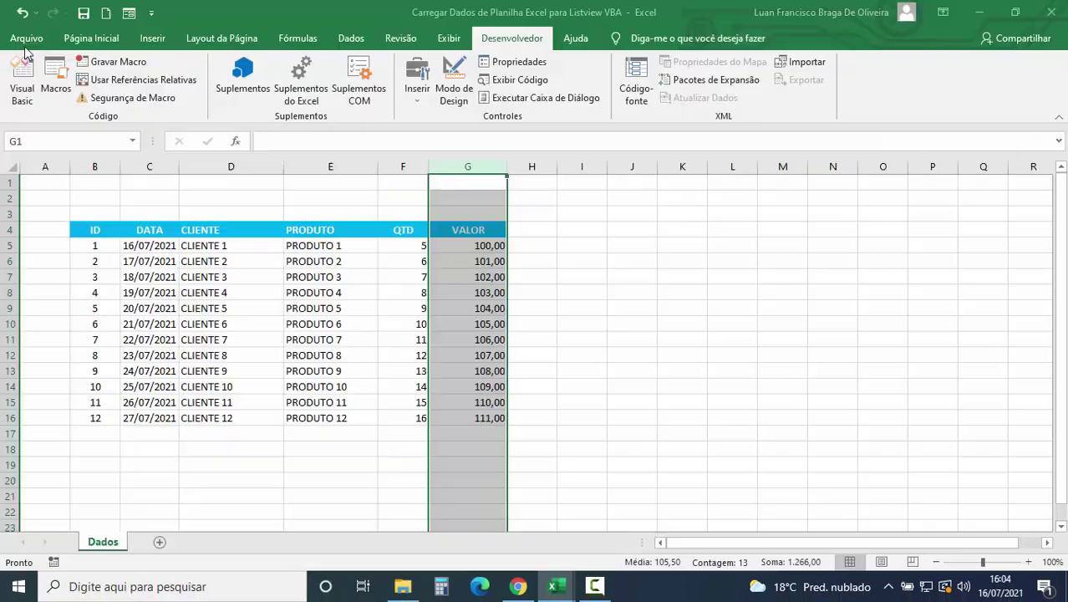
left_click(12, 245)
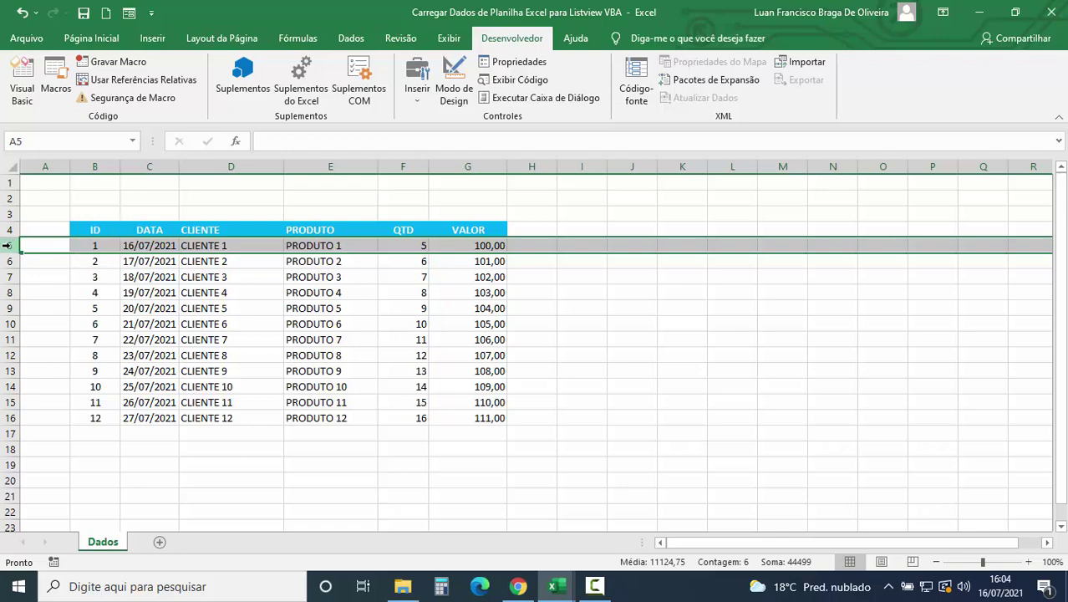
left_click(27, 86)
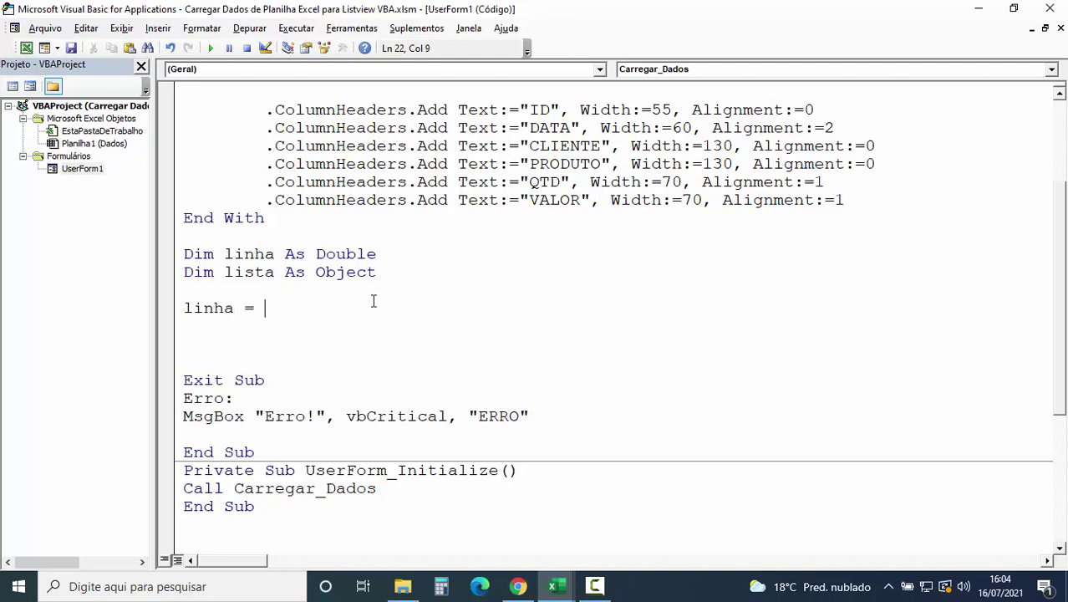
type("5")
key("Return")
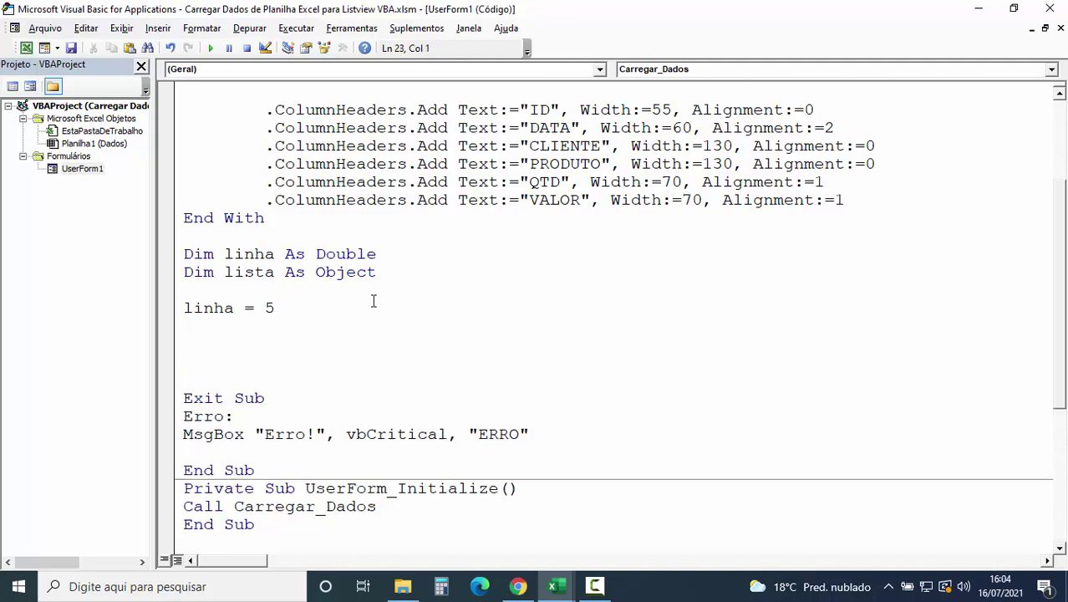
key("Return")
- Add ListView1.ListItems.Clear to empty the list before loading
scroll(374, 300, "down", 1)
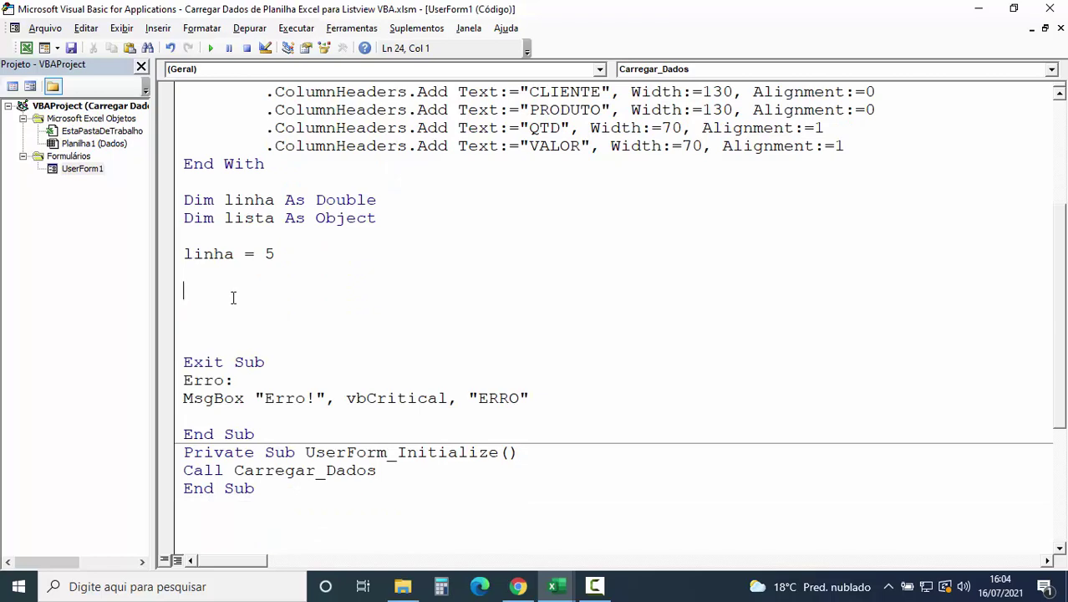
type("listvi")
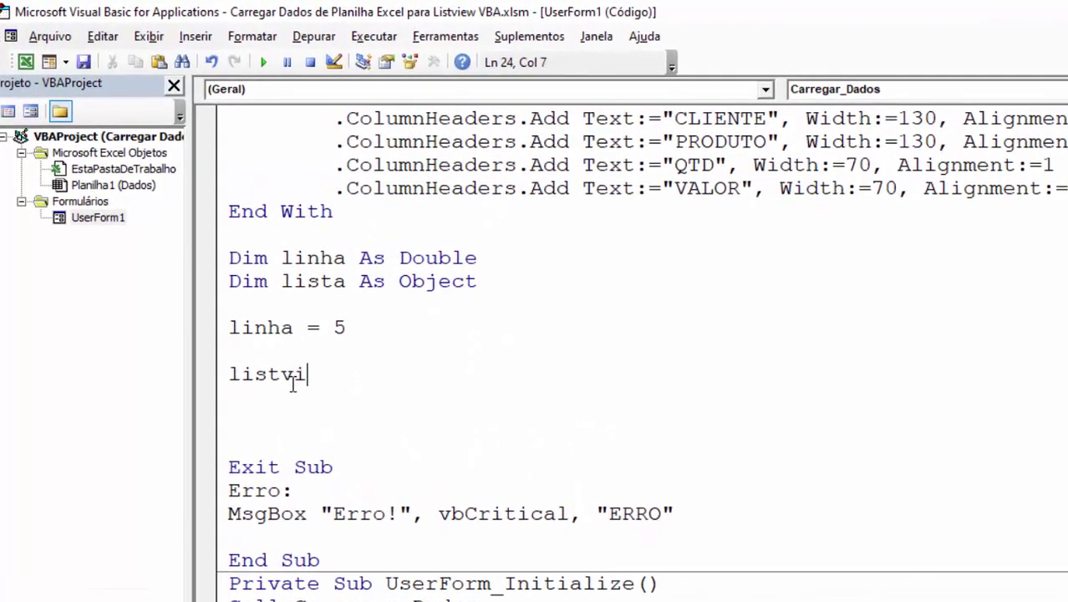
type("ew1.")
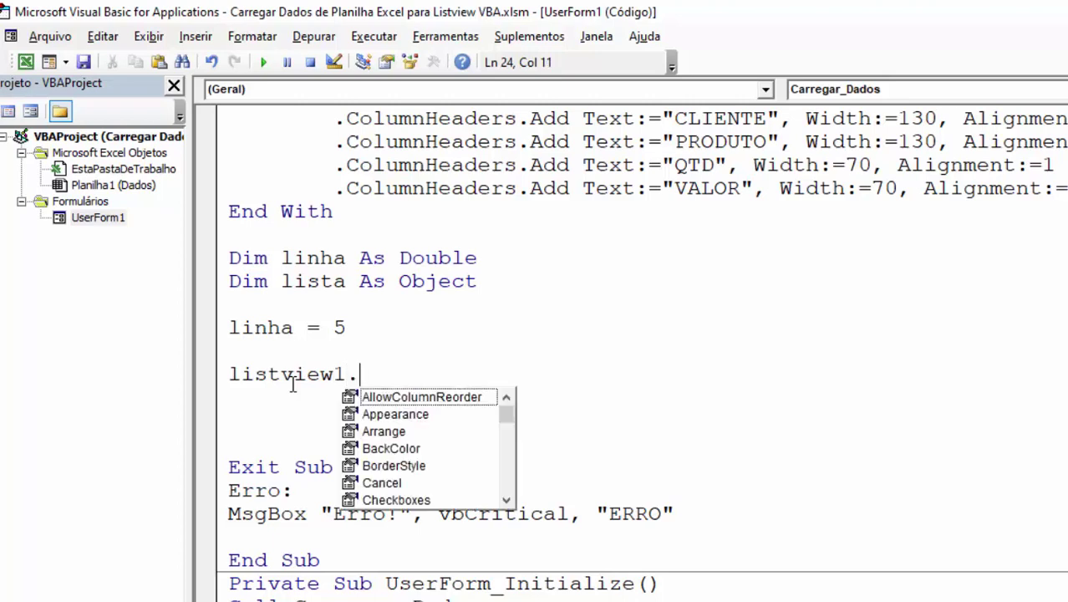
type("lis")
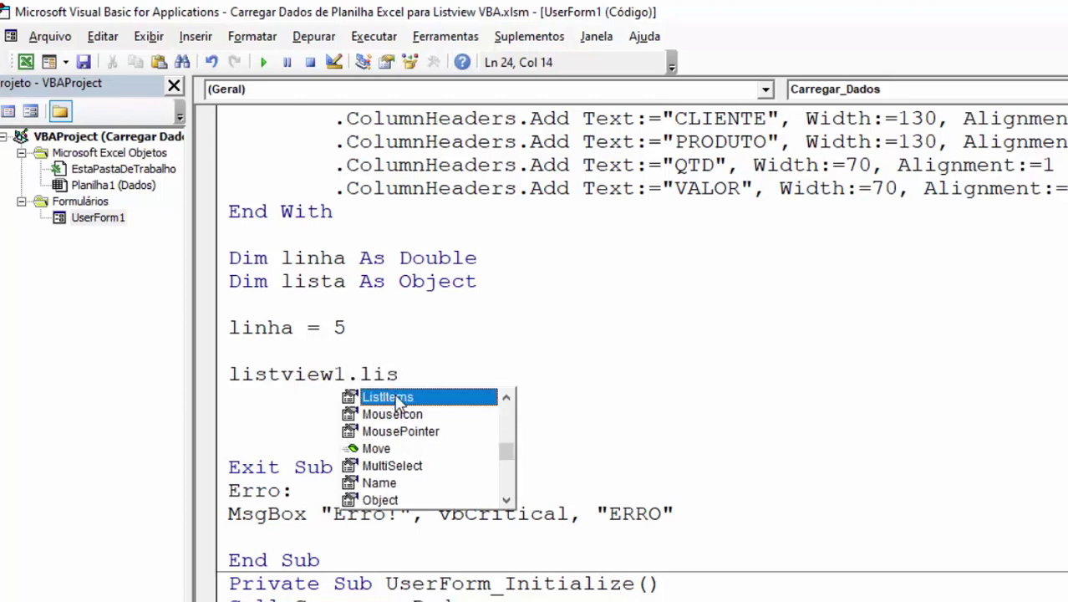
double_click(399, 395)
type(".cl")
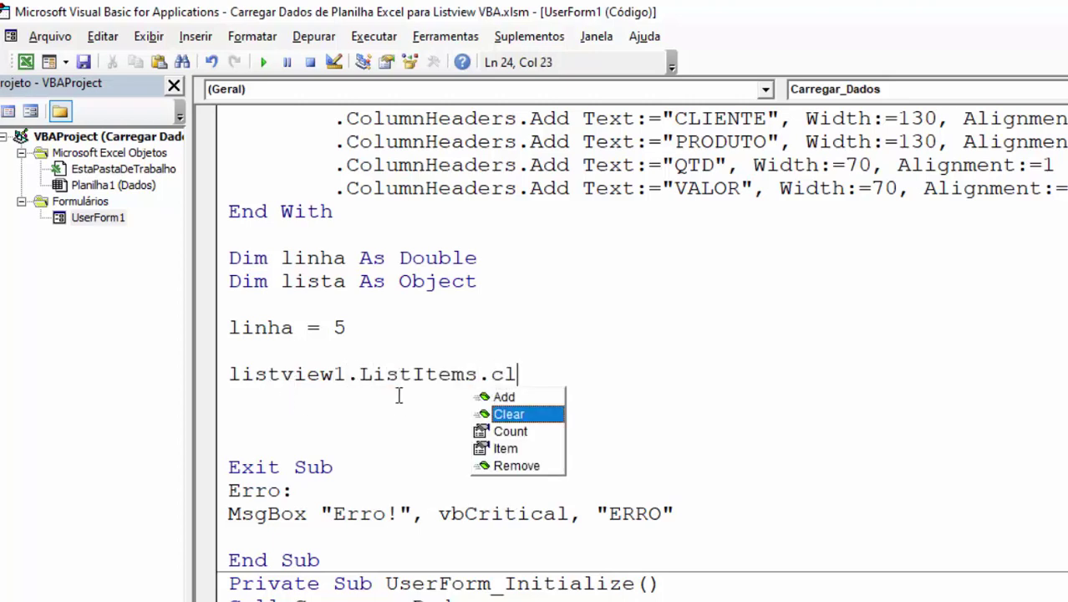
key("Tab")
key("Return")
key("Return")
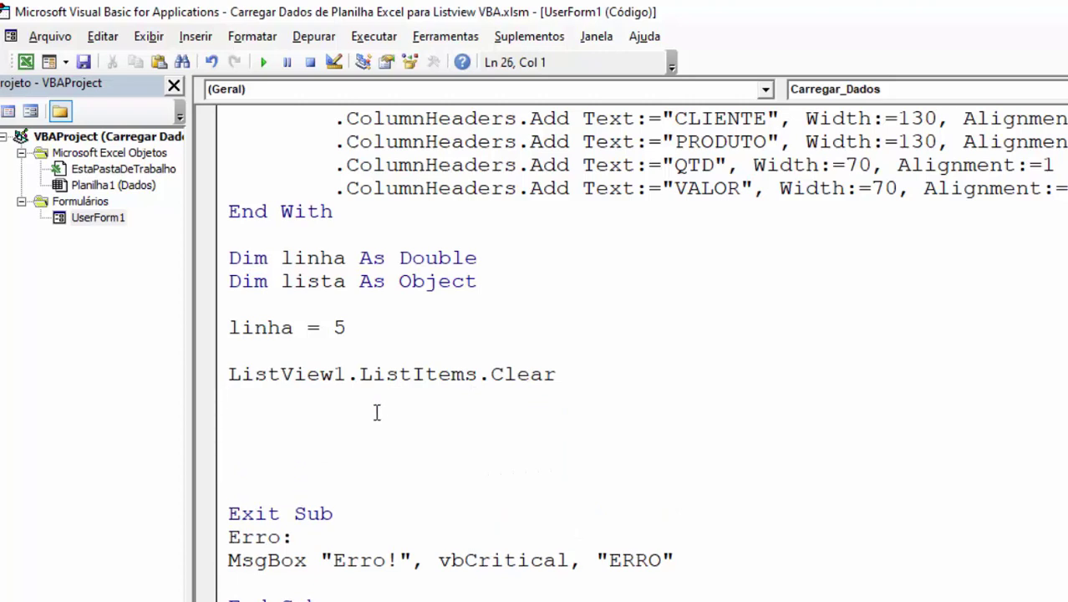
- Select the Planilha1 (Dados) sheet in the project, then switch to Excel and back
scroll(377, 412, "down", 2)
scroll(389, 401, "down", 1)
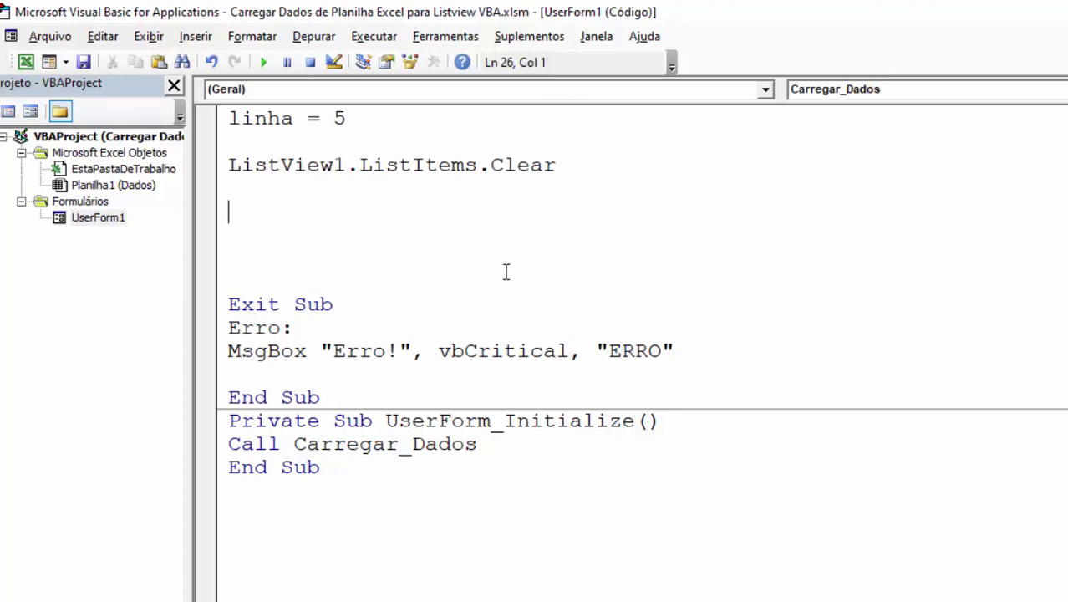
left_click(117, 185)
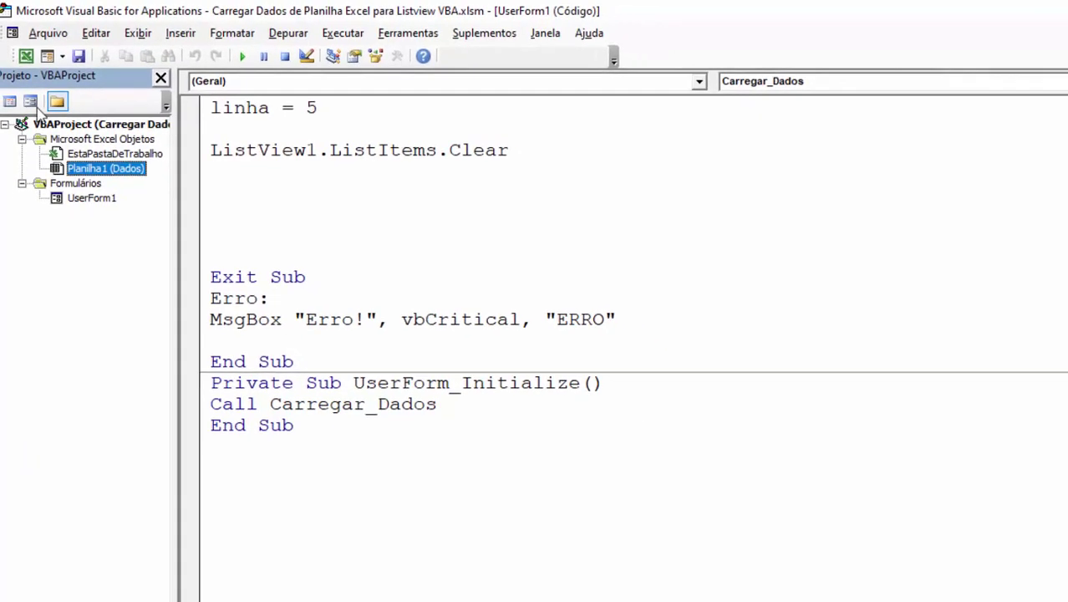
key("alt+F11")
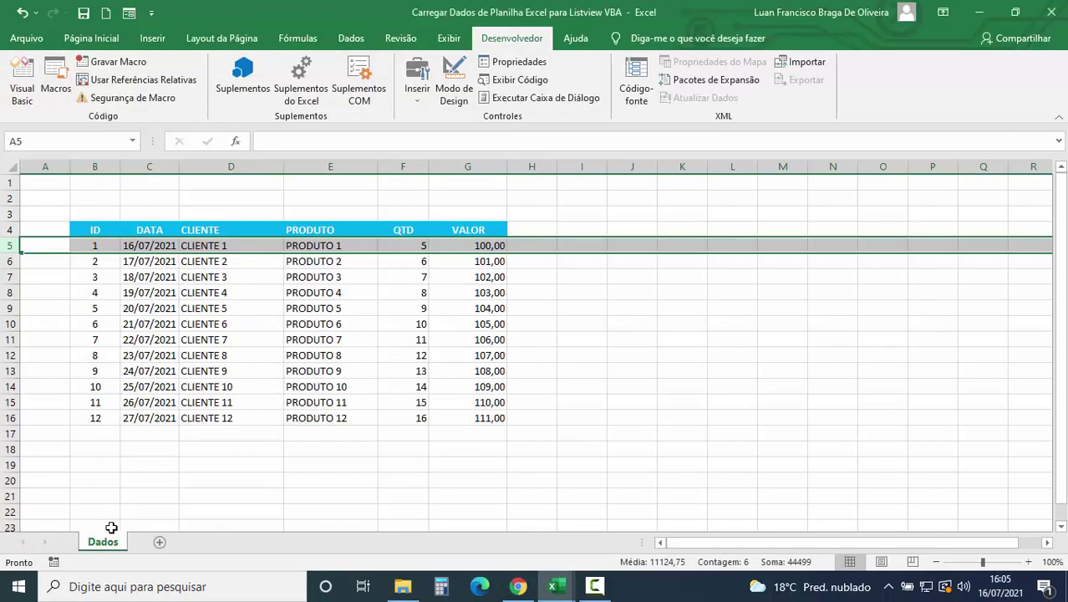
left_click(22, 84)
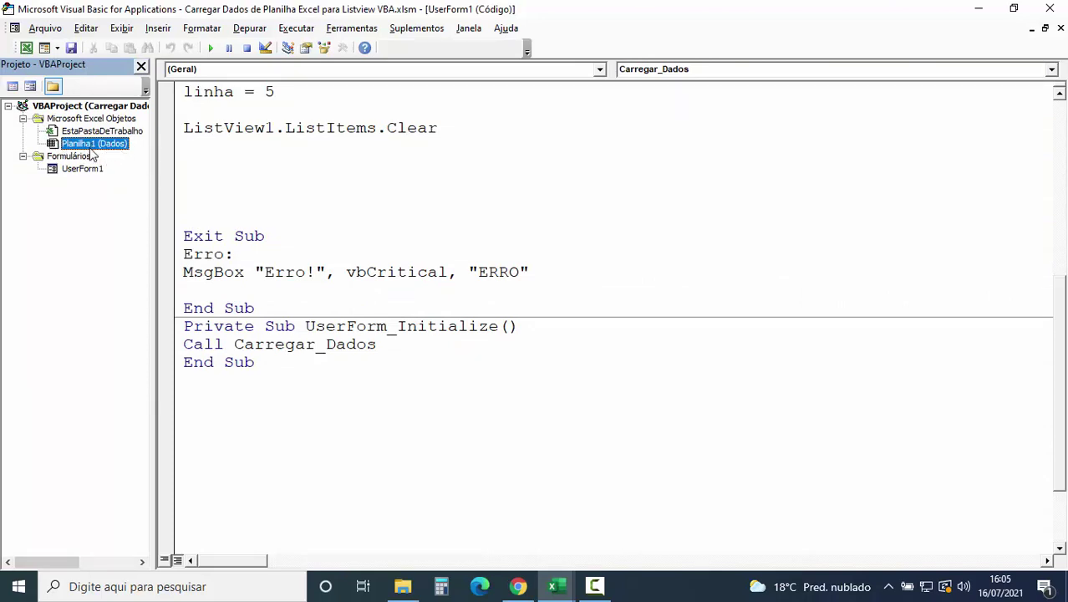
- Add a With Planilha1 … End With block below the Clear line
left_click(213, 172)
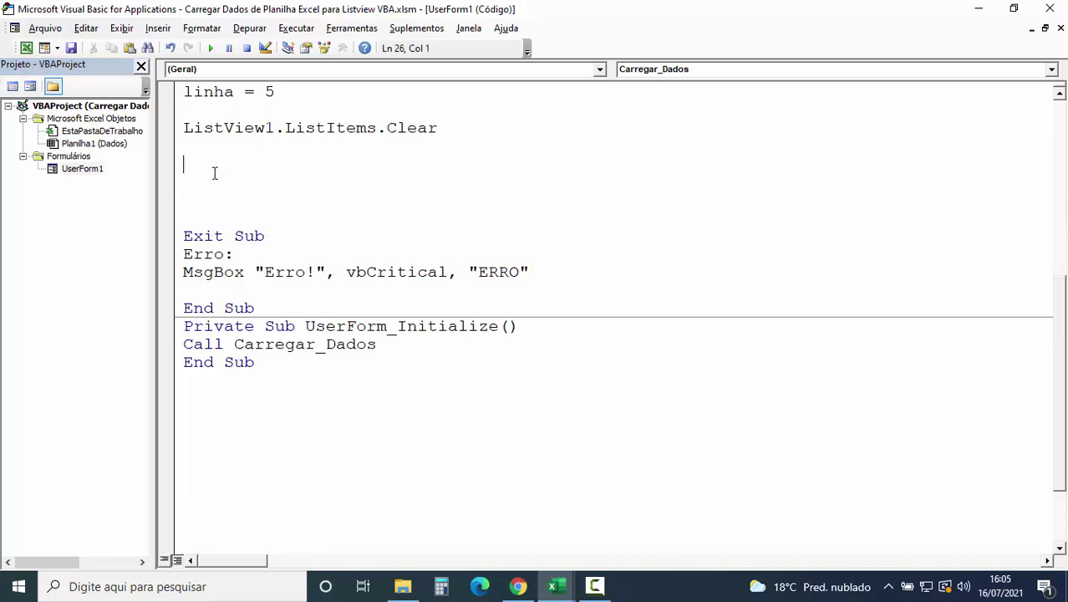
type("Wi")
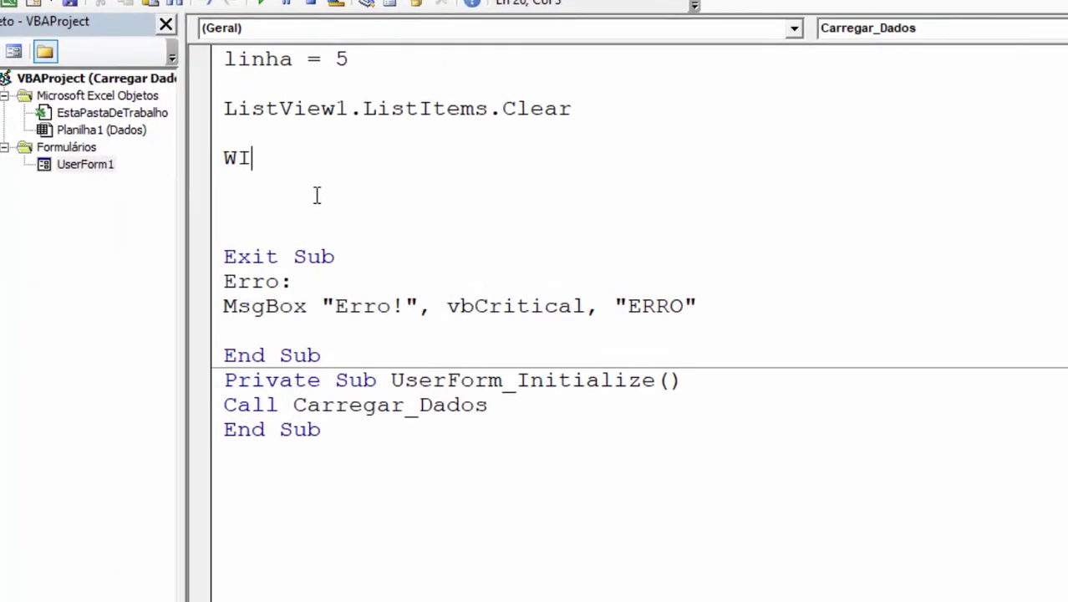
type("TH PLANILH")
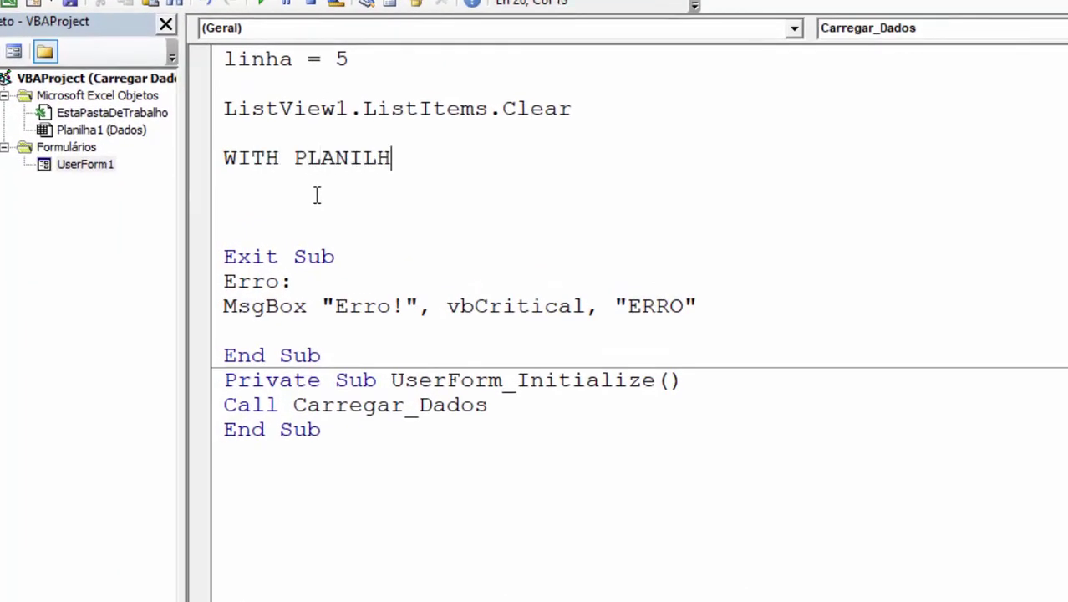
type("A1")
key("Return")
key("Return")
key("Return")
type("END")
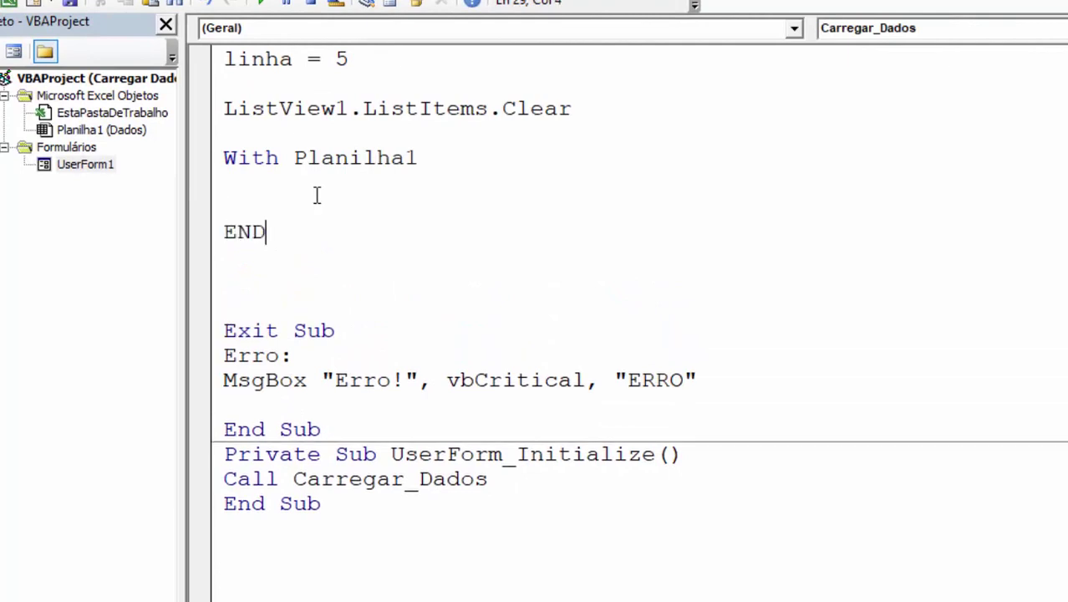
type(" WITH")
key("Return")
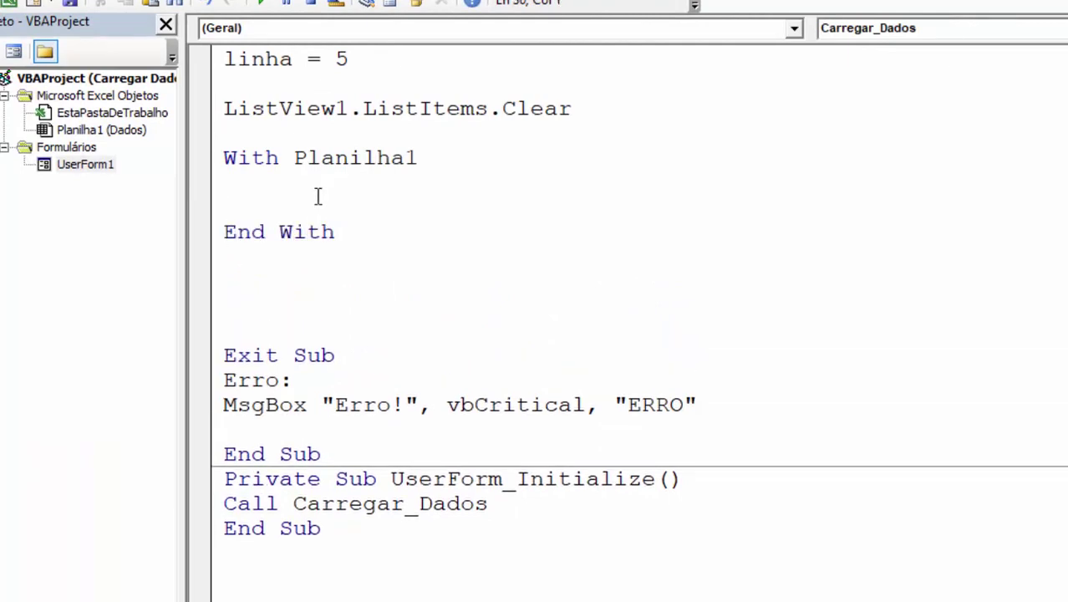
left_click(294, 192)
key("Return")
- Inside it, write a While .Cells().Value <> Empty … Wend loop and copy the linha name
key("Tab")
key("Tab")
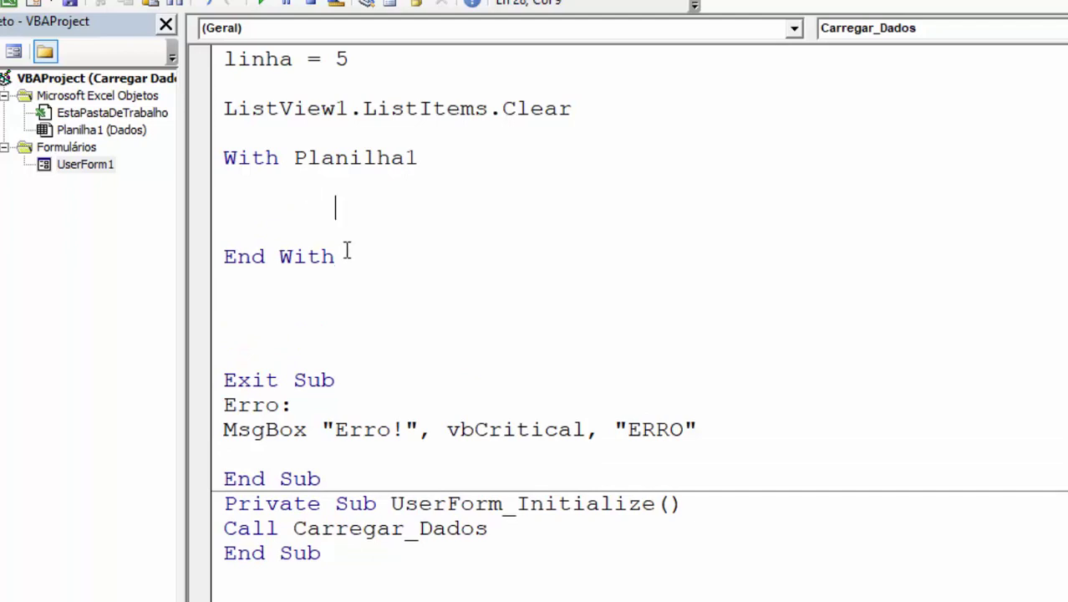
type("WHILE")
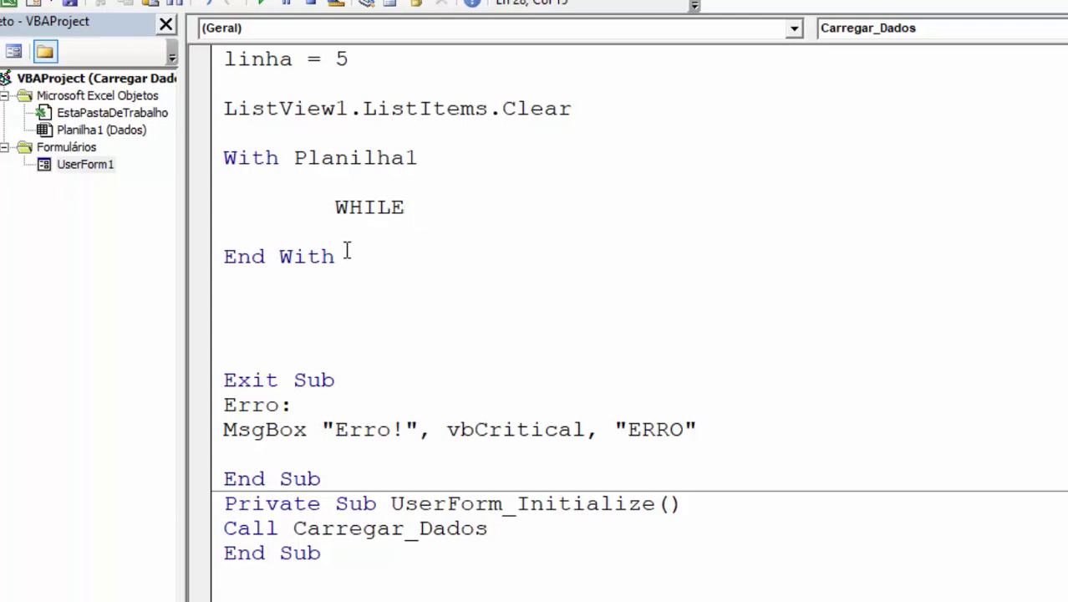
type(".CE")
key("ctrl+space")
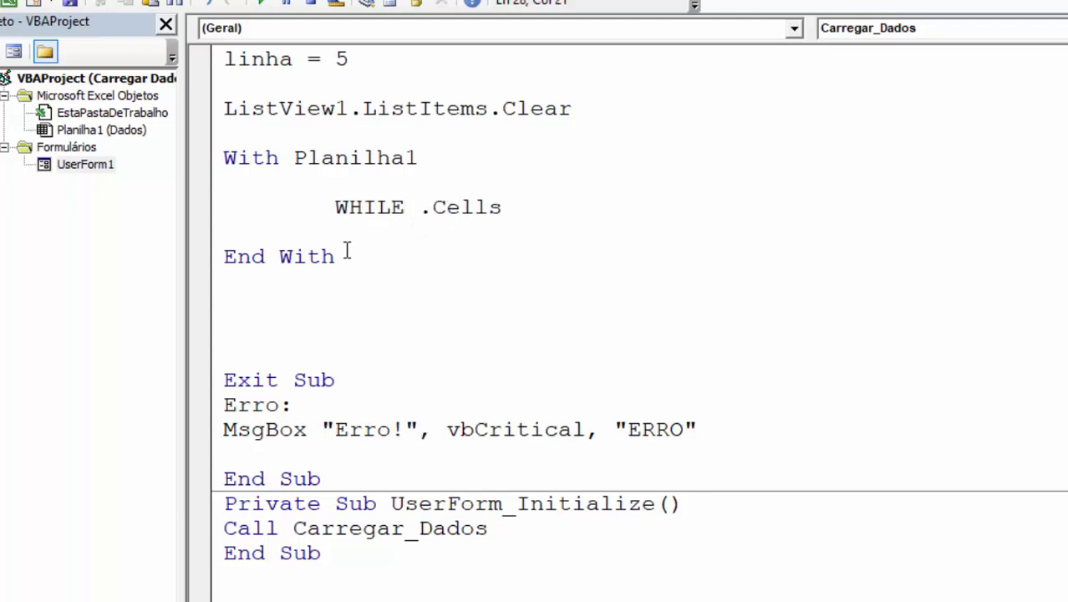
type("()")
type(".VALUE ")
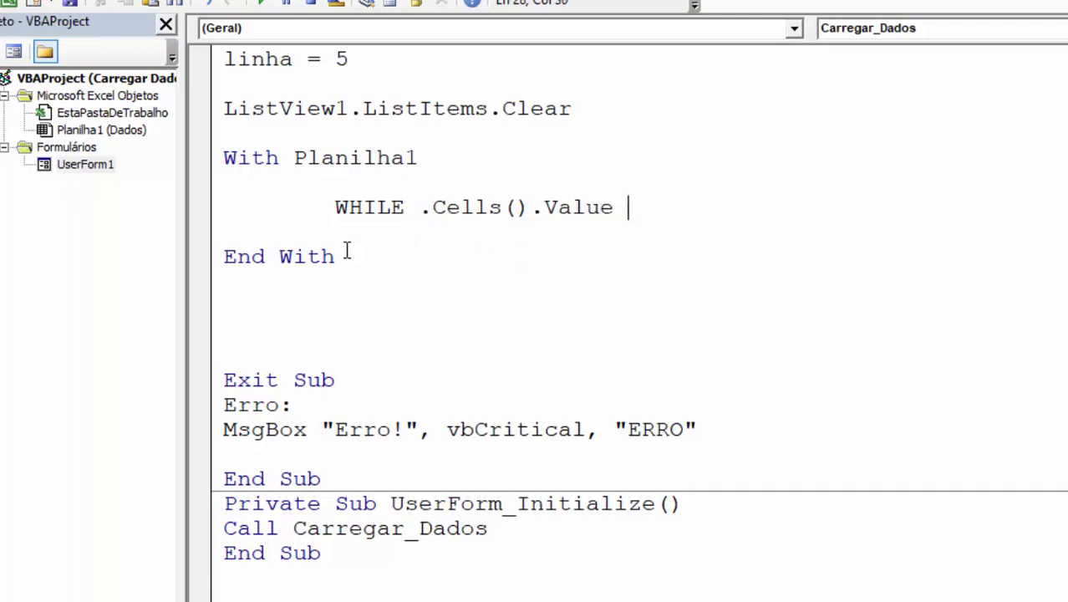
type("<>")
type(" EMPTY")
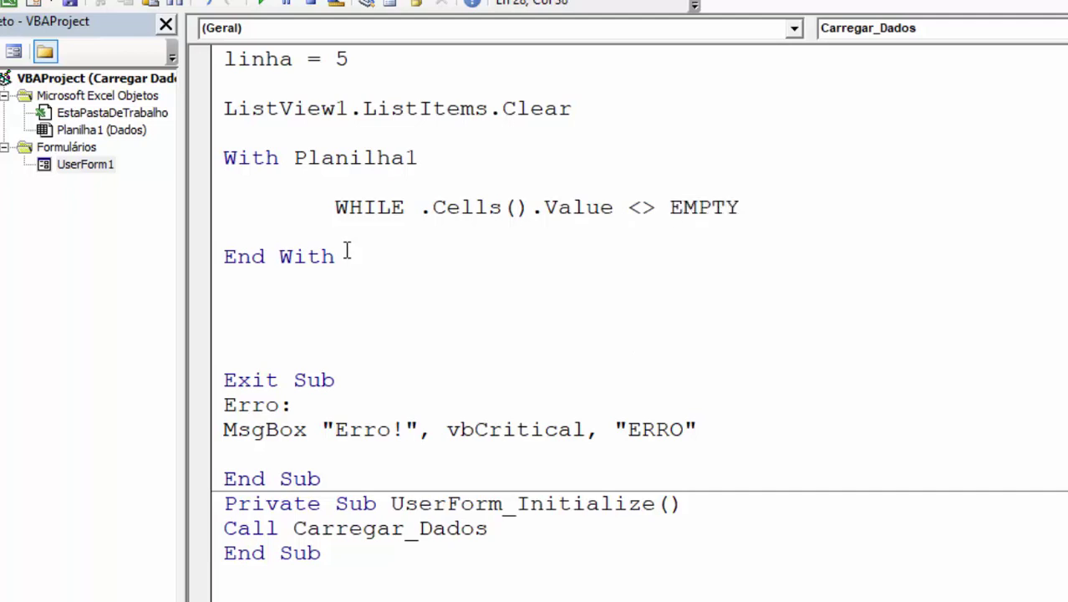
key("Return")
key("Return")
key("Return")
type("WEND")
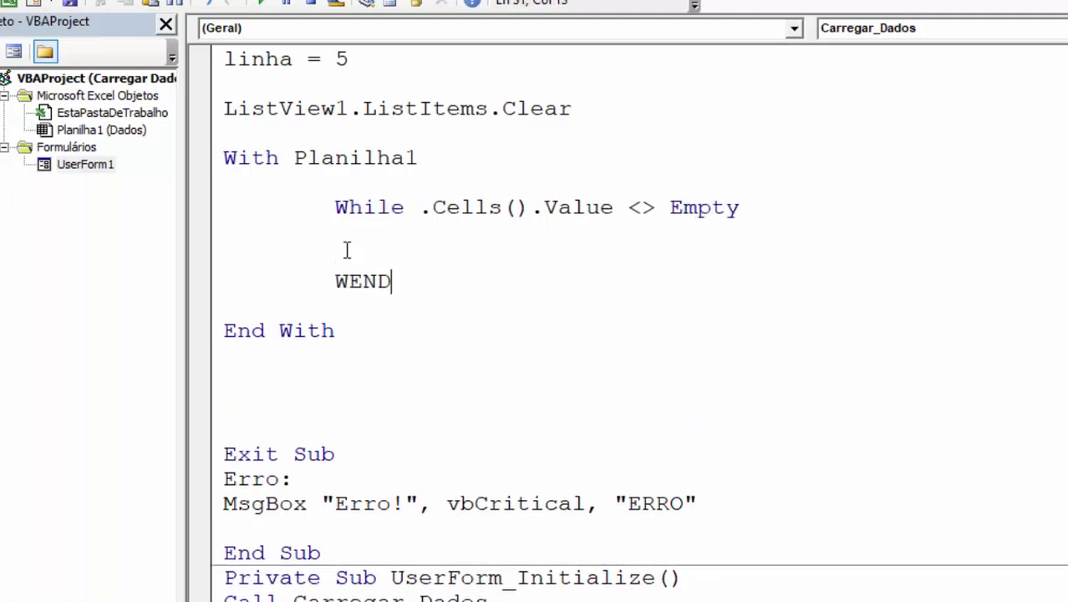
left_click(400, 355)
left_click_drag(292, 59, 223, 60)
key("ctrl+c")
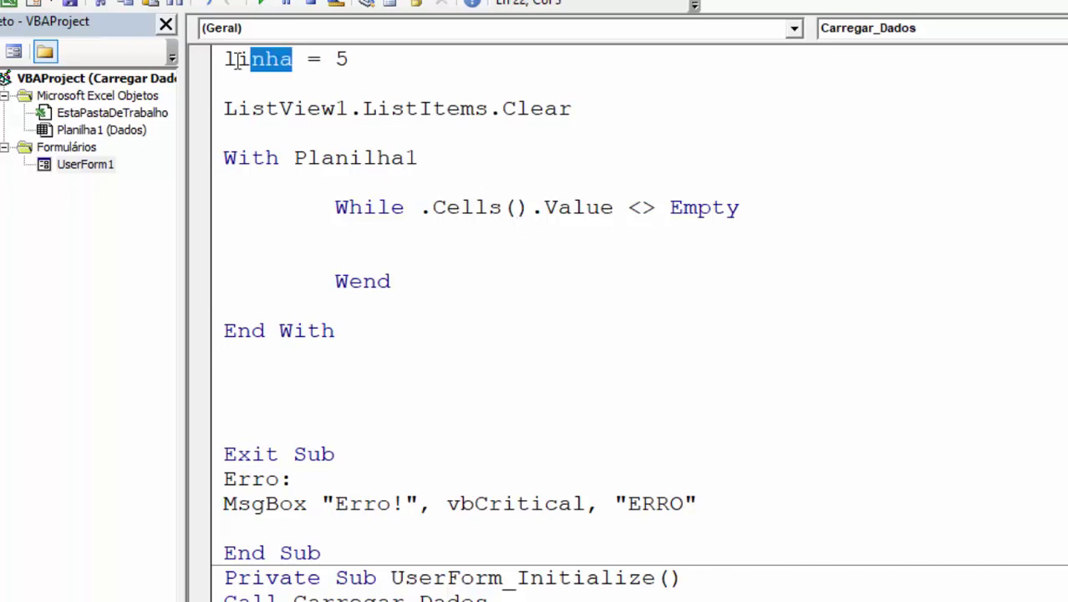
- Make the loop condition read While .Cells(linha, 2).Value <> Empty
left_click(516, 207)
key("ctrl+v")
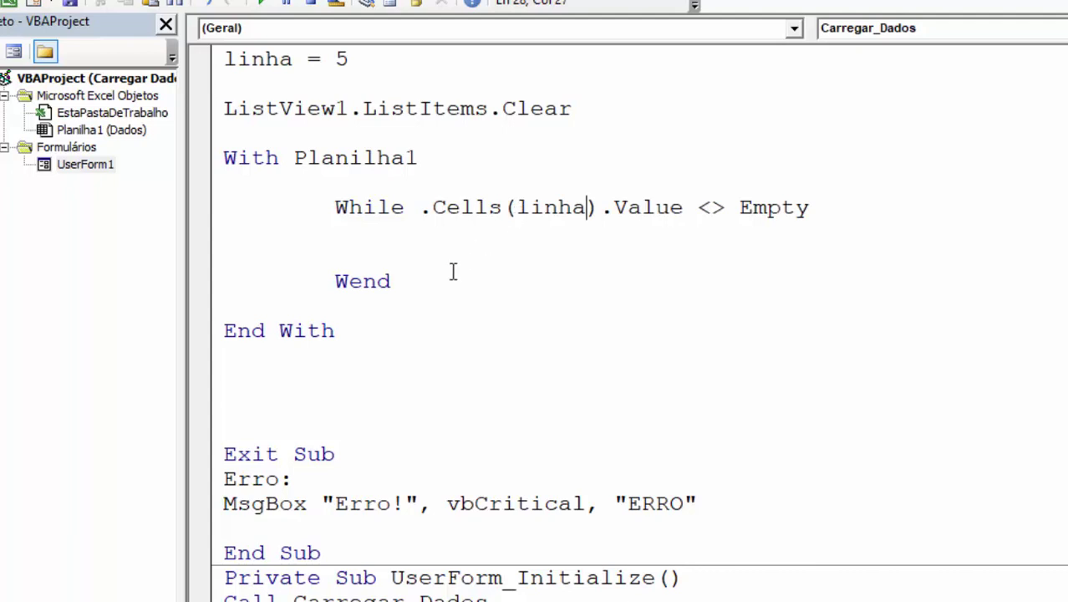
type(",")
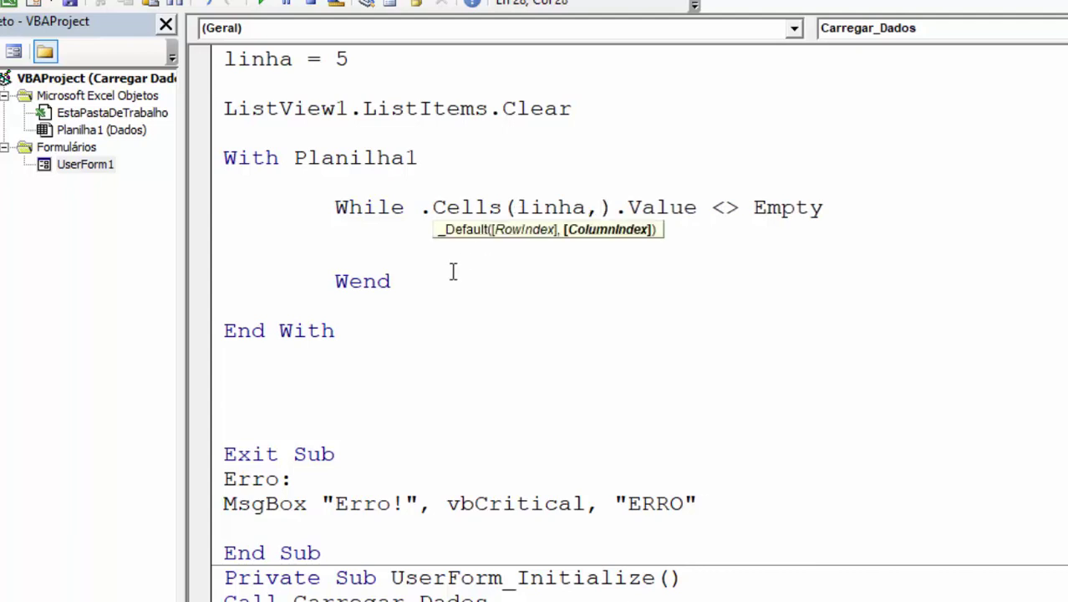
type("2")
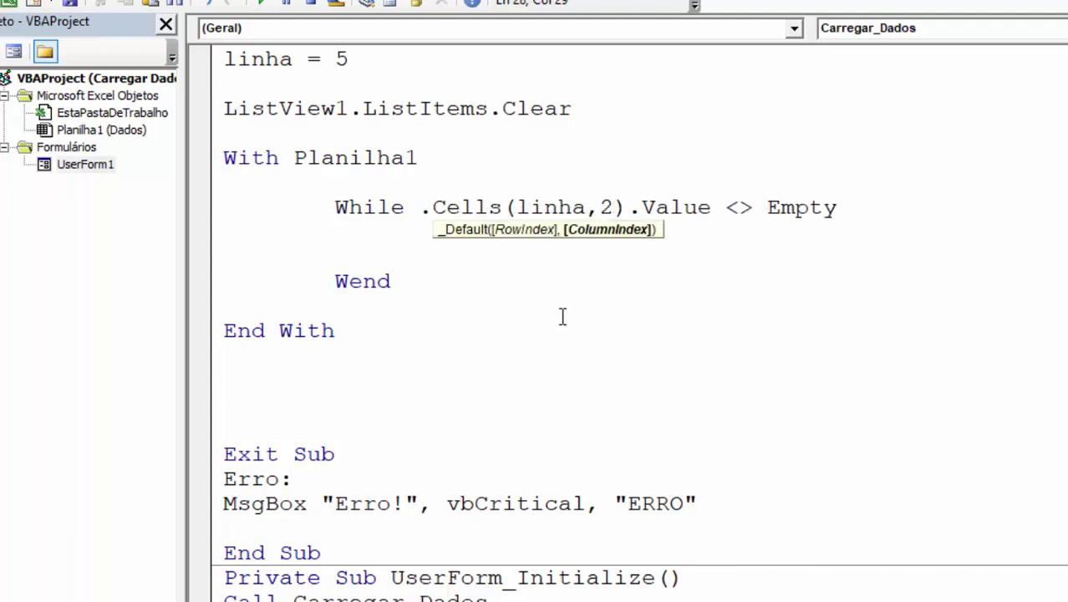
left_click(578, 305)
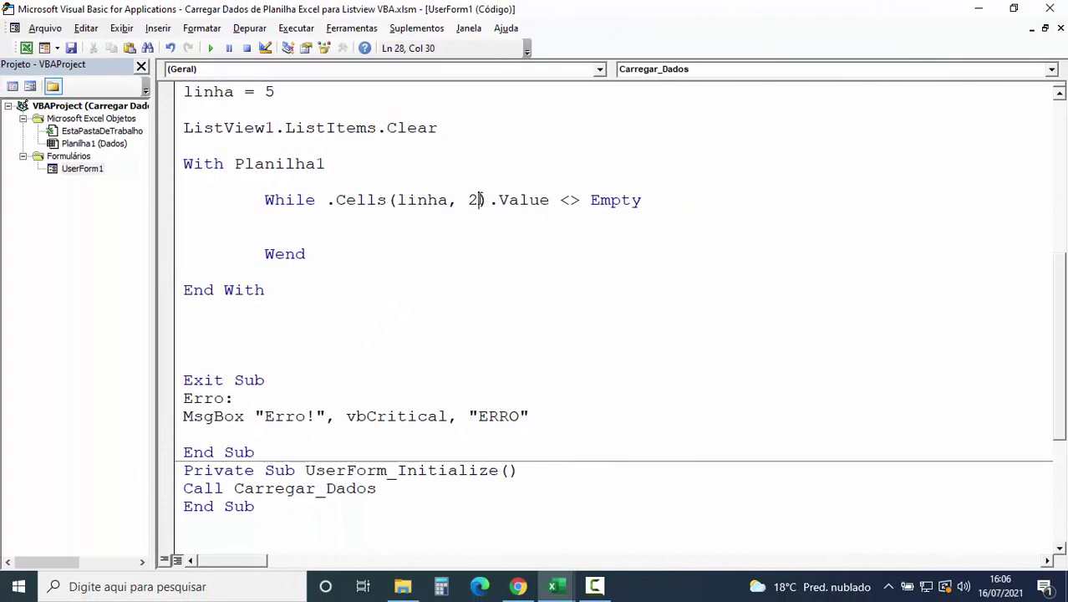
double_click(472, 199)
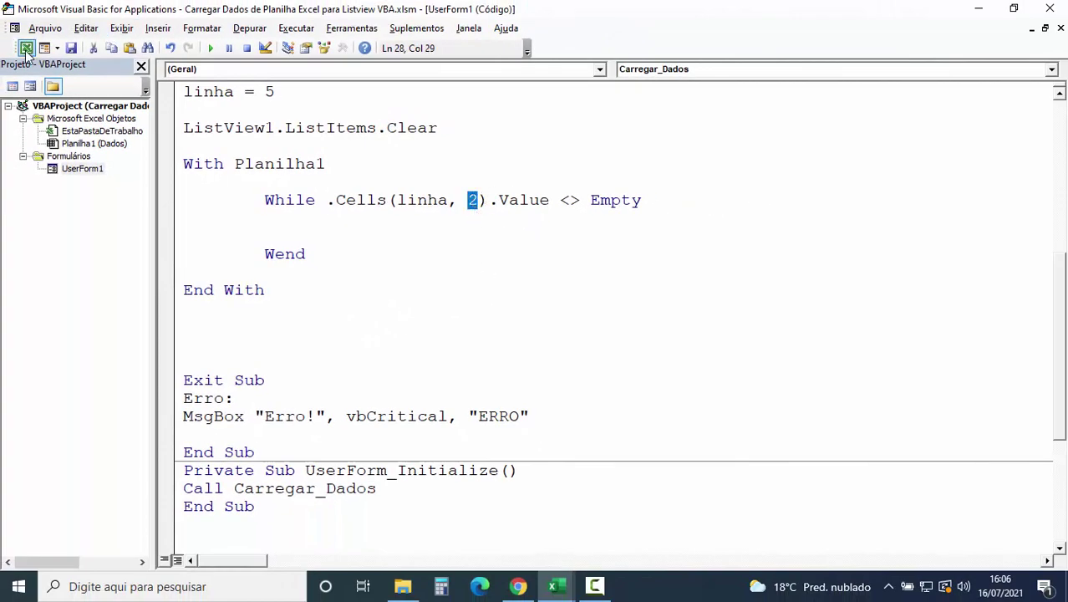
- Check on the worksheet that column B IDs start at B5 and end before empty B17
left_click(26, 47)
left_click(107, 164)
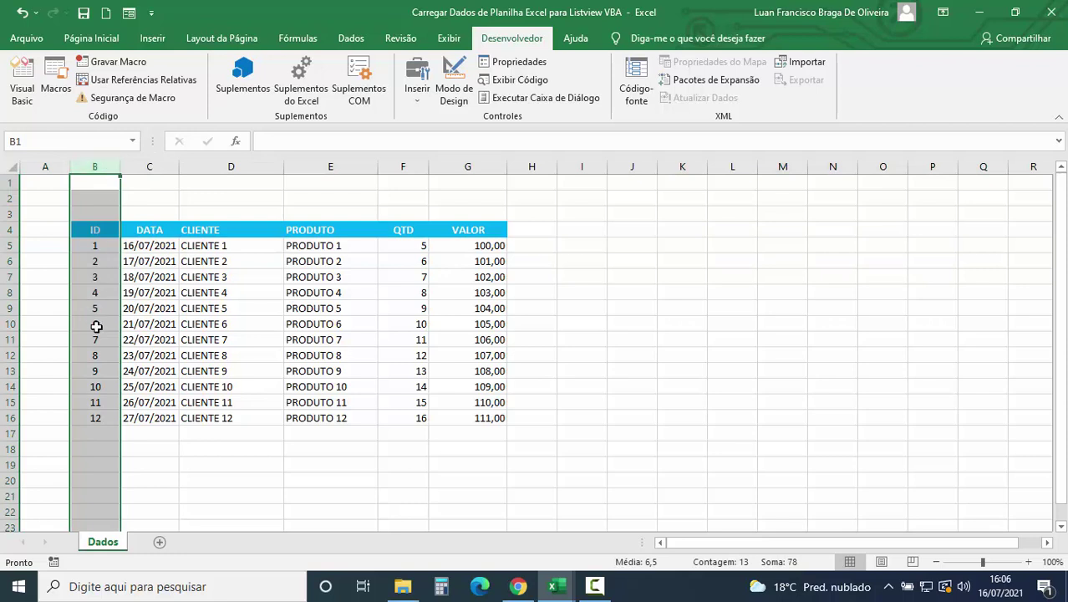
left_click(98, 248)
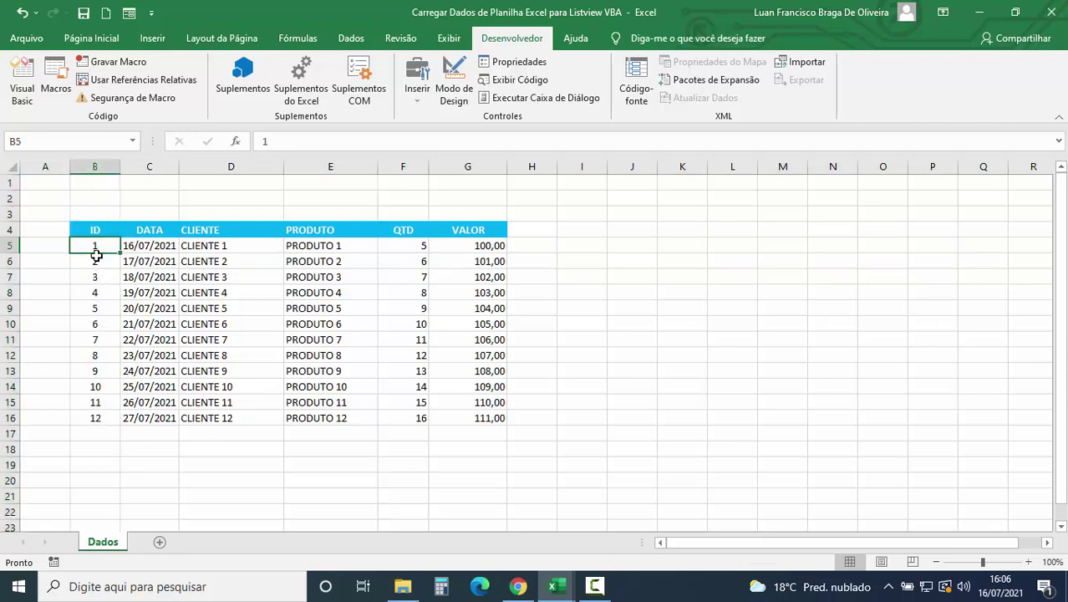
left_click(95, 261)
left_click(97, 277)
left_click(97, 293)
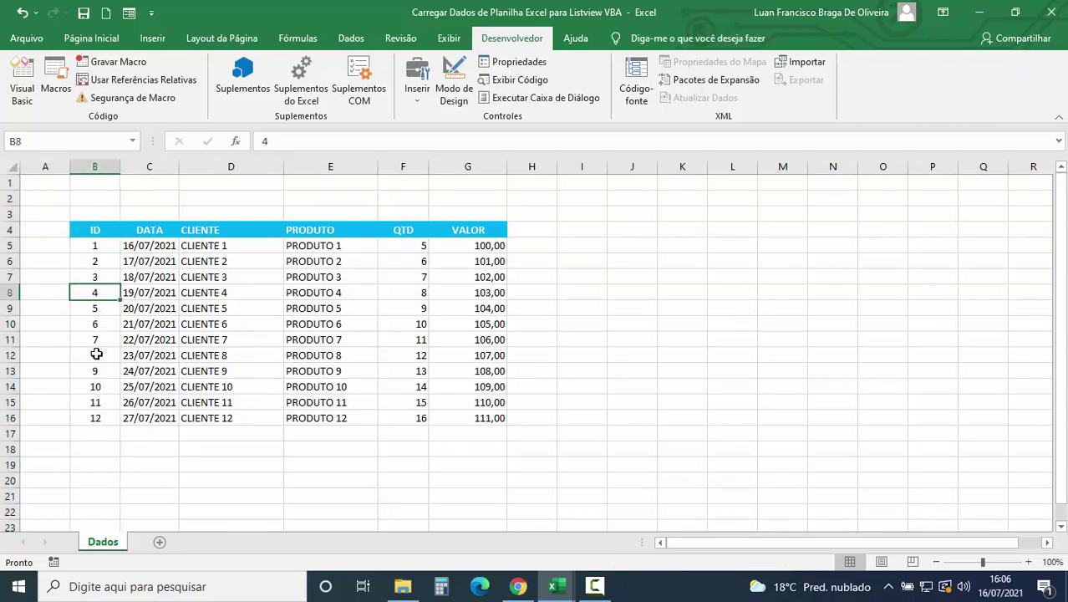
left_click(100, 435)
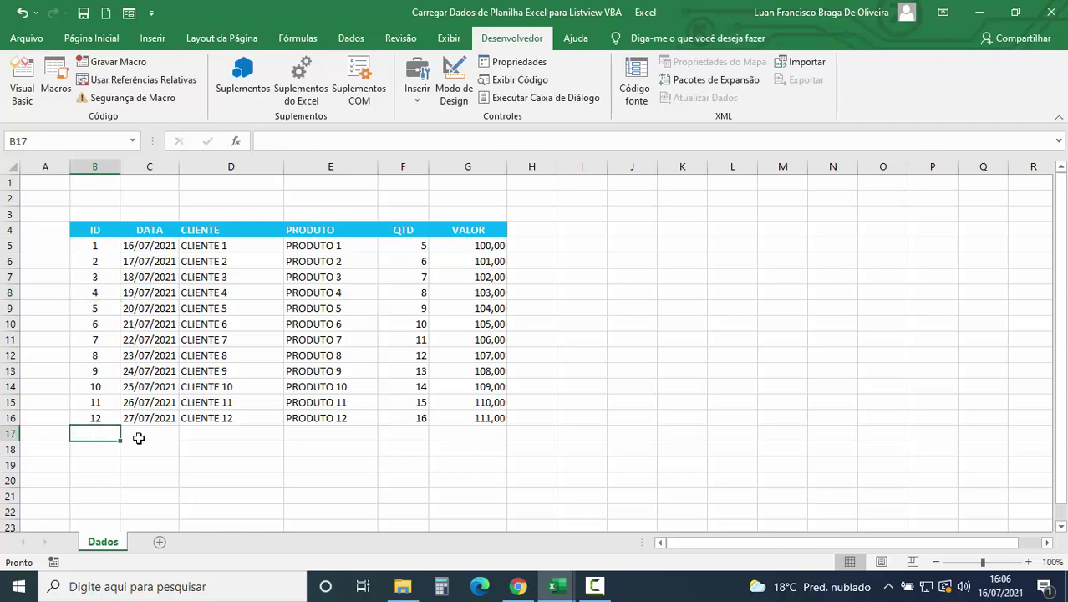
left_click(23, 95)
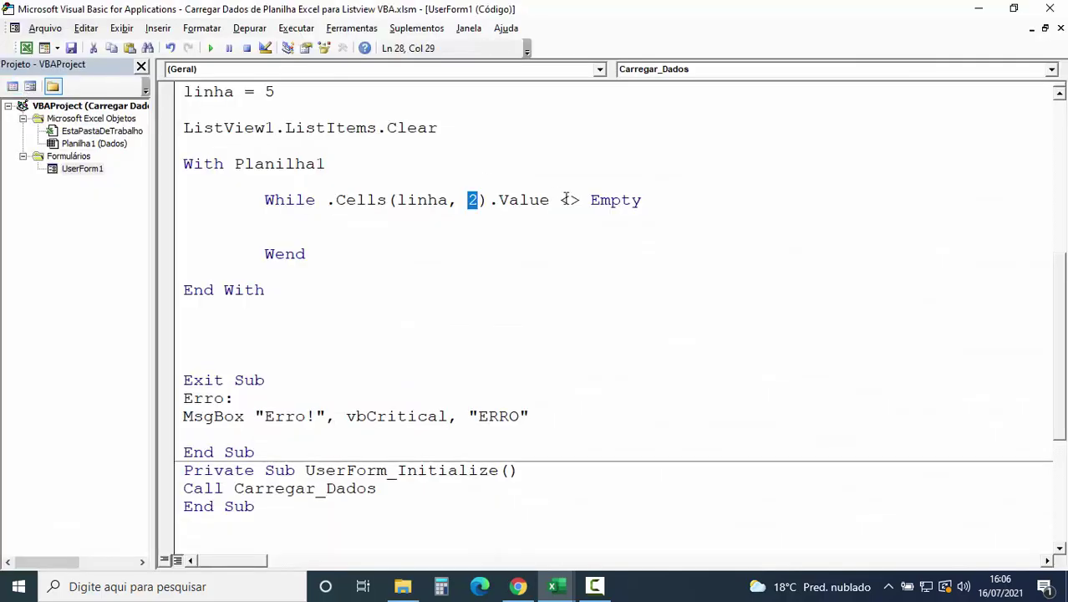
left_click(386, 224)
- Add linha = linha + 1 as the last loop line before Wend
left_click(301, 234)
type("linha")
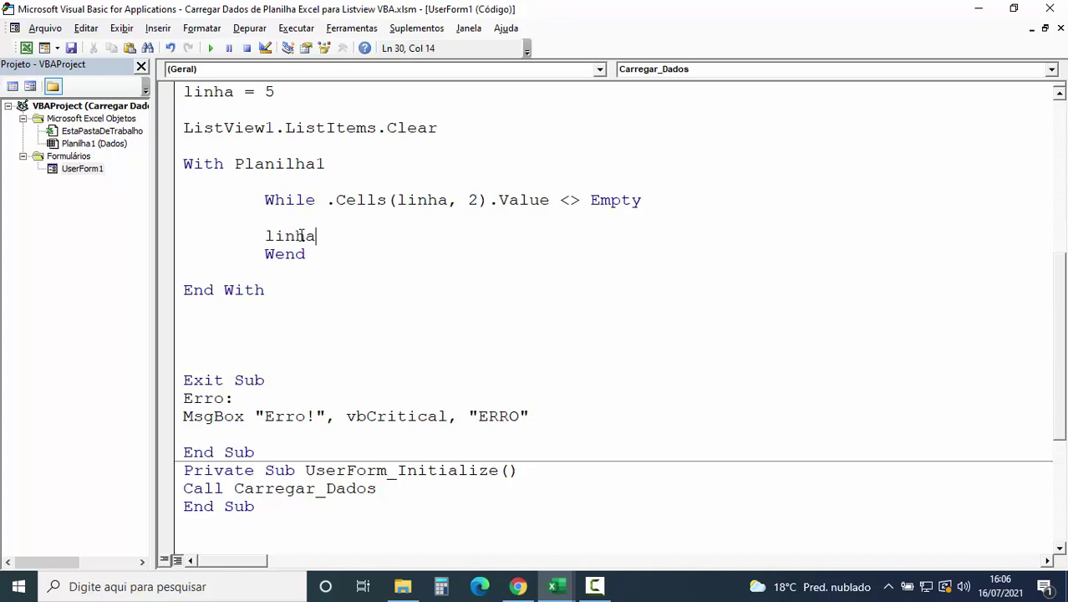
type(" = linha")
type(" + 1")
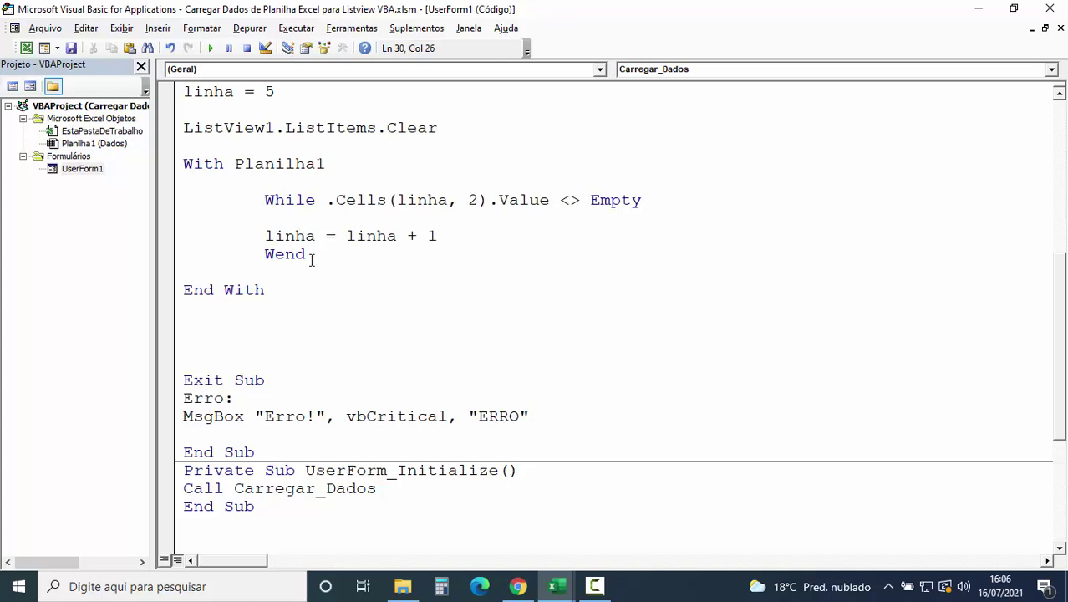
left_click(321, 275)
- Insert an empty nested With ListView1 … End With block under the While line
left_click(302, 220)
key("Return")
key("Tab")
key("Tab")
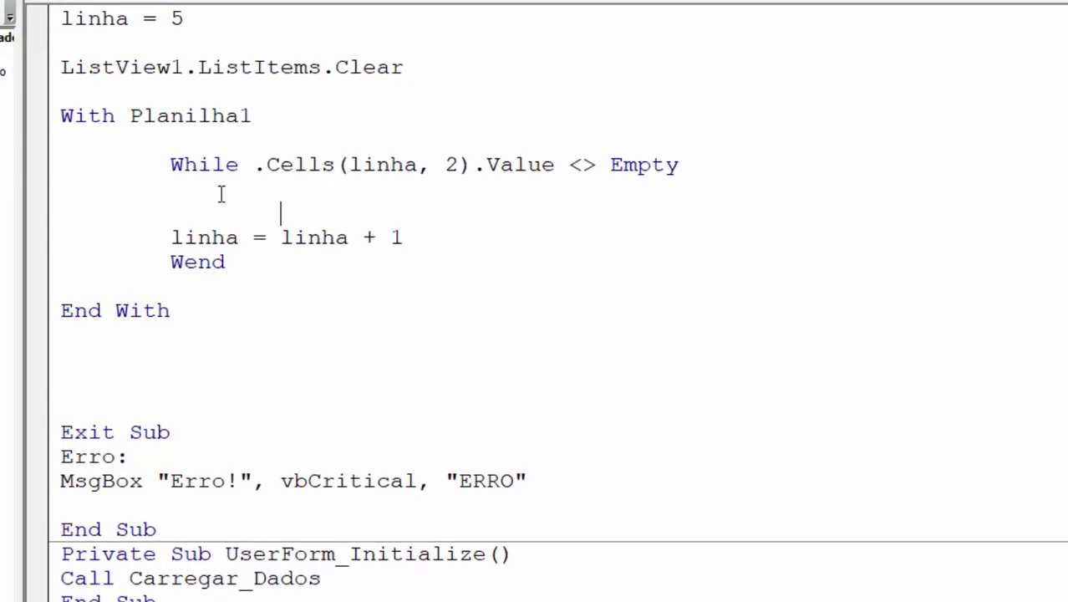
type("WITH LIST")
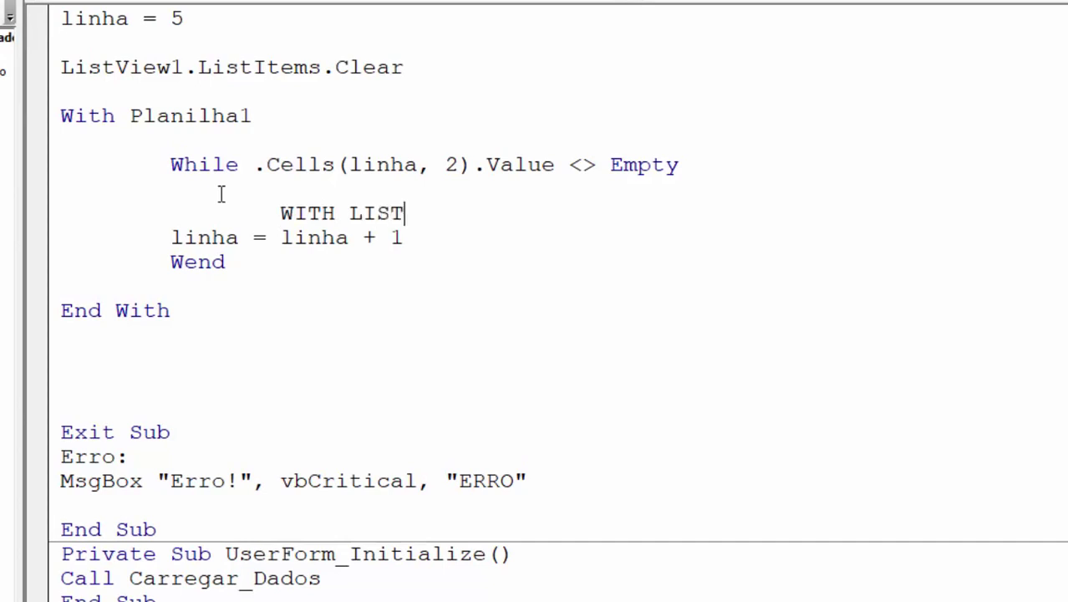
type("VIEW1")
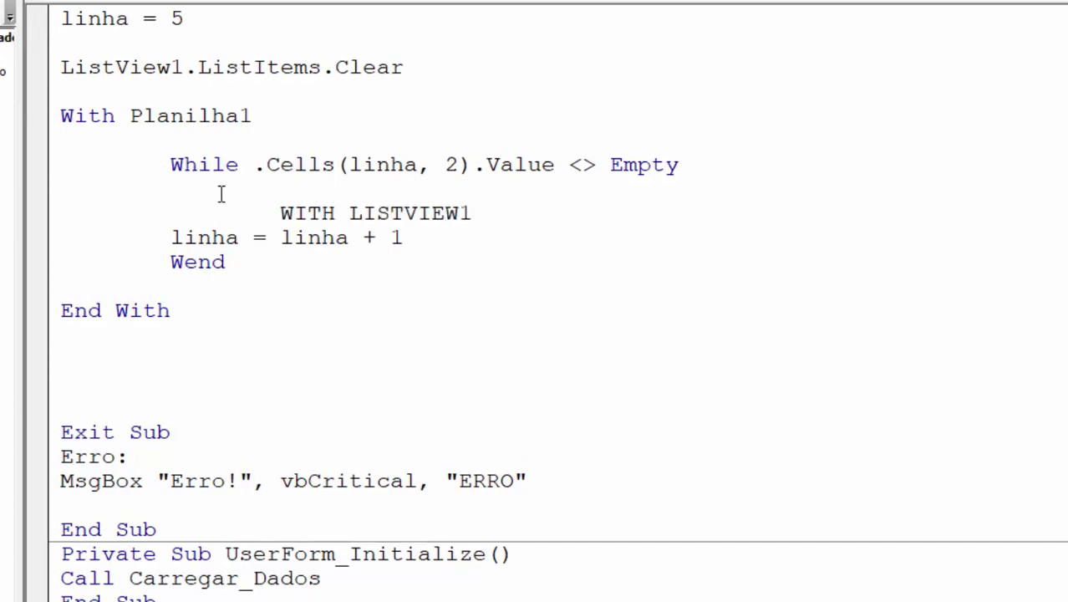
key("Return")
key("Return")
type("END W")
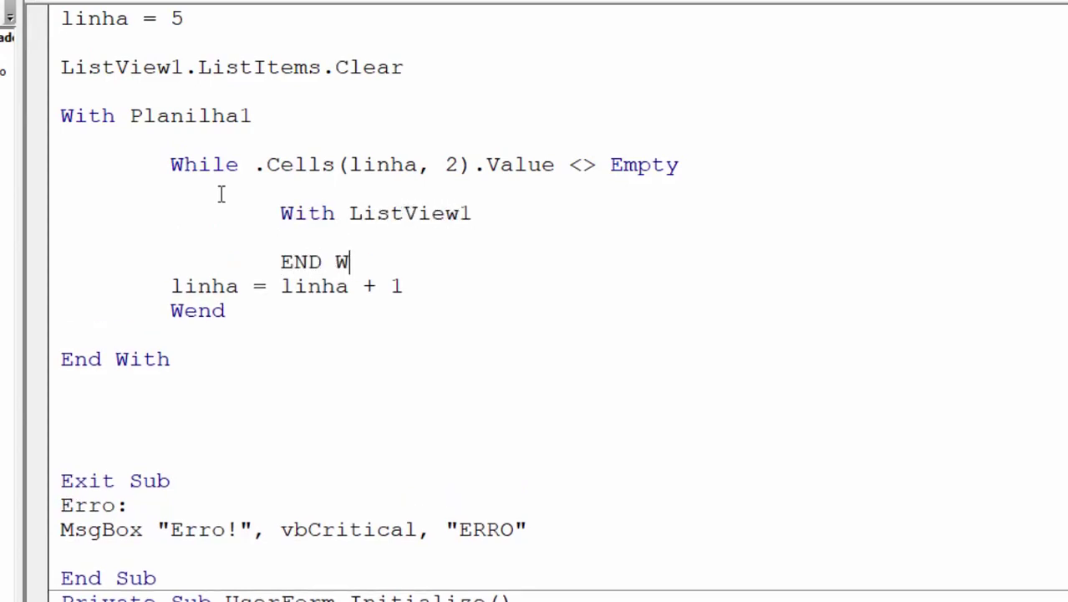
type("ITH")
key("Return")
key("Return")
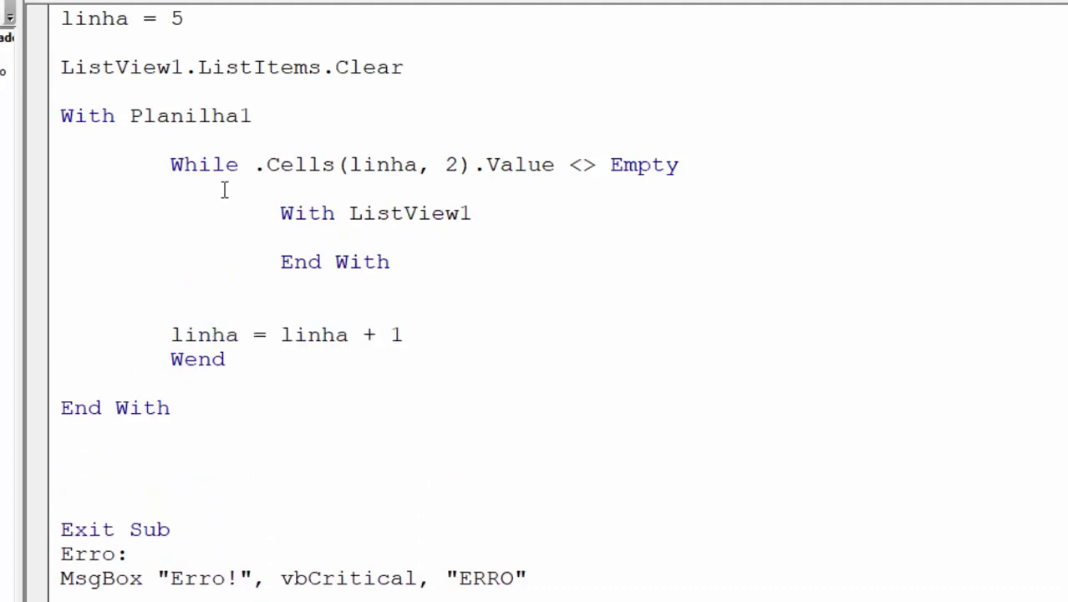
- Start a Set lista line inside With ListView1, dismissing the compile error after checking the declaration
left_click(319, 231)
type("SET")
scroll(284, 64, "up", 2)
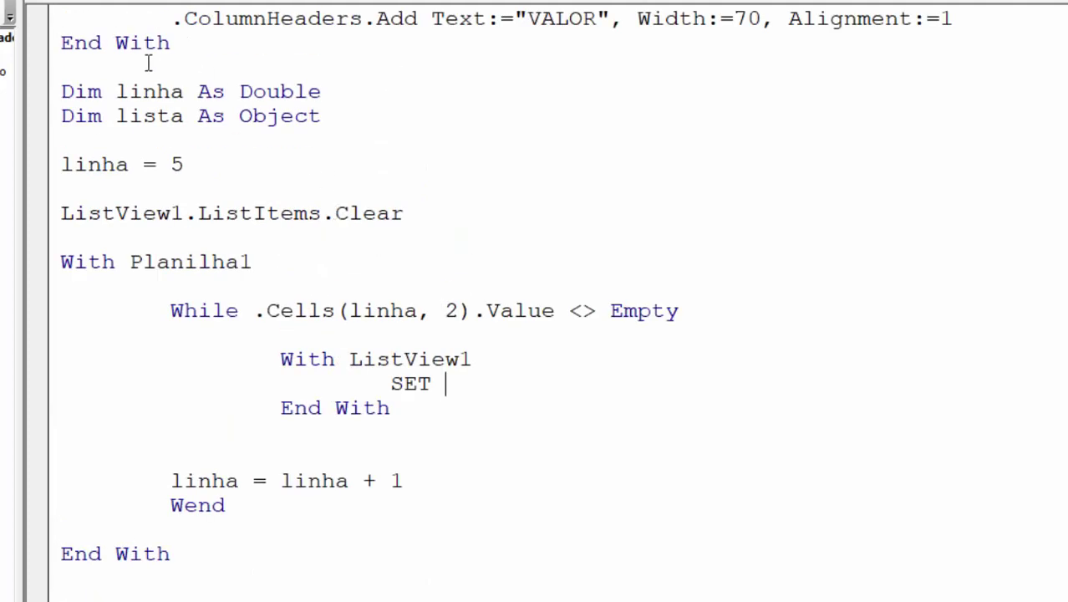
left_click(269, 212)
left_click(531, 370)
left_click_drag(183, 115, 121, 115)
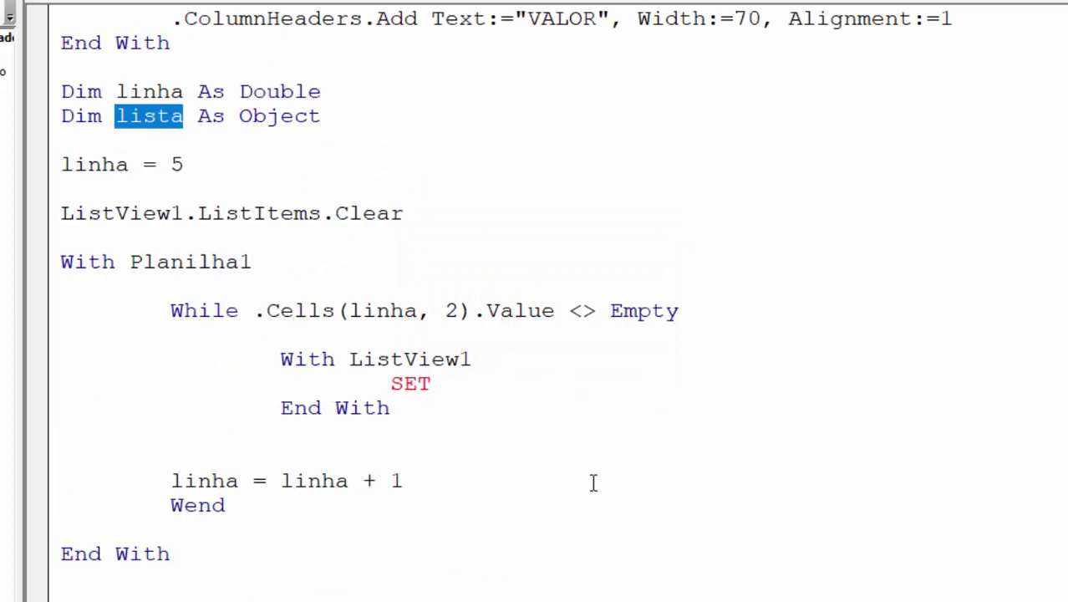
left_click(486, 378)
type("lista")
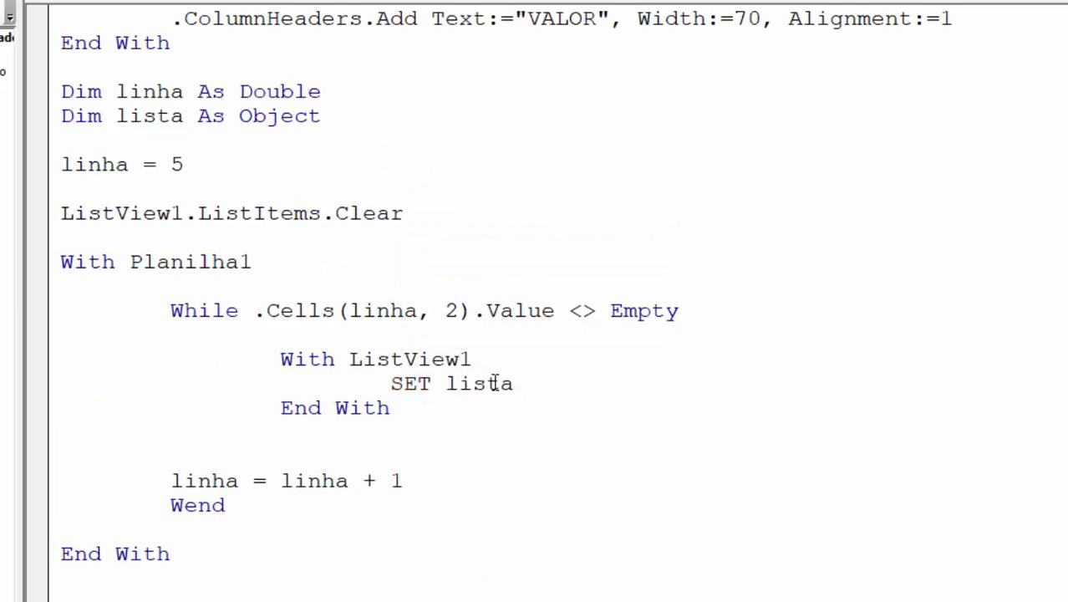
- Complete it as Set lista = ListView1.ListItems.Add(Text:=), leaving the Text value empty
scroll(616, 406, "down", 1)
type(" = ")
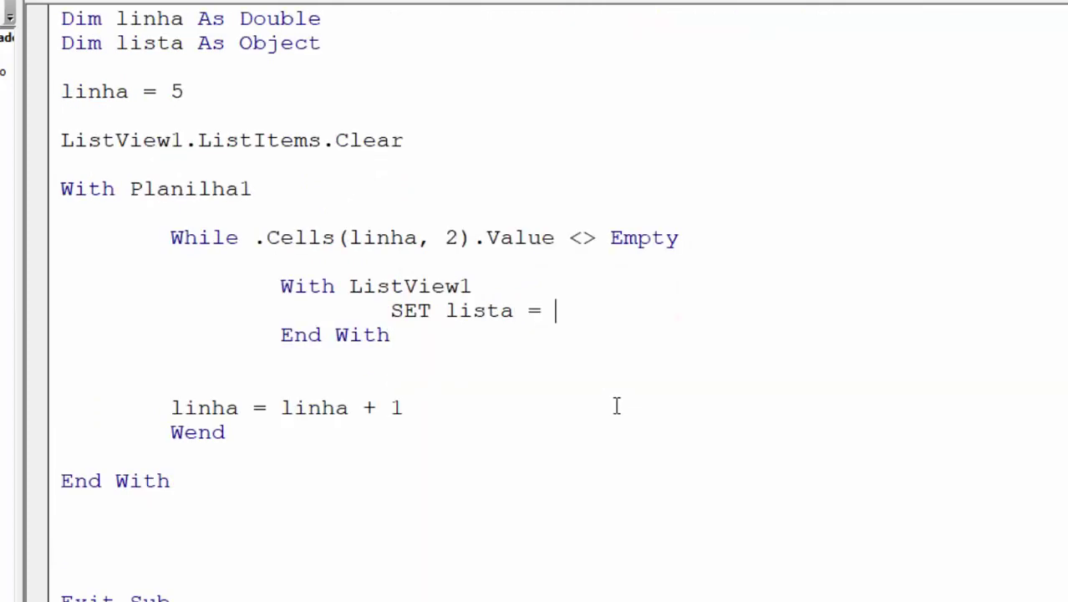
type("LISTVIEW")
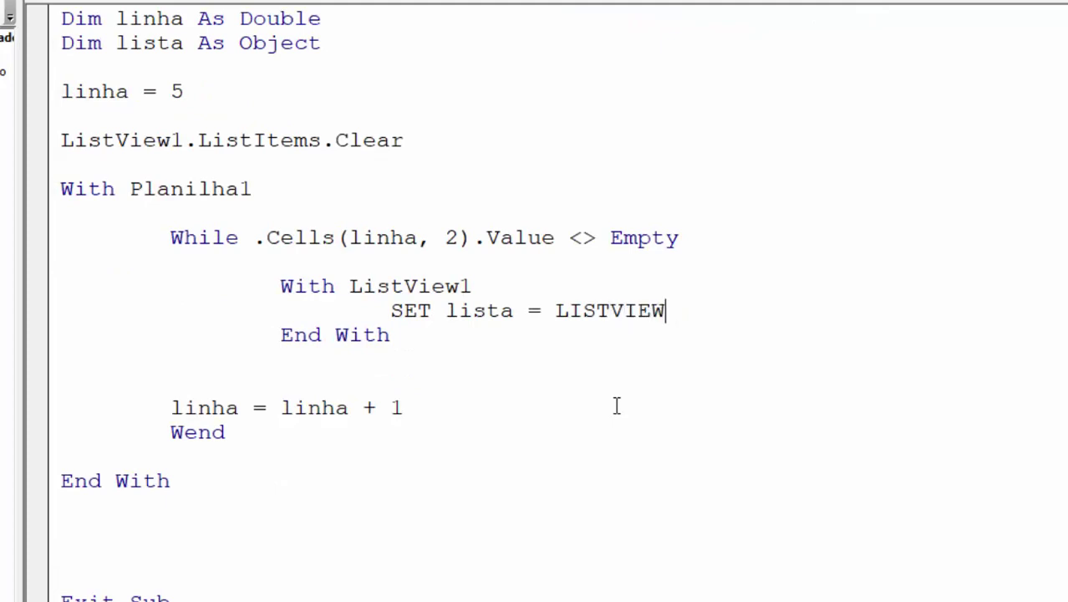
type("1")
type(".LI")
key("Tab")
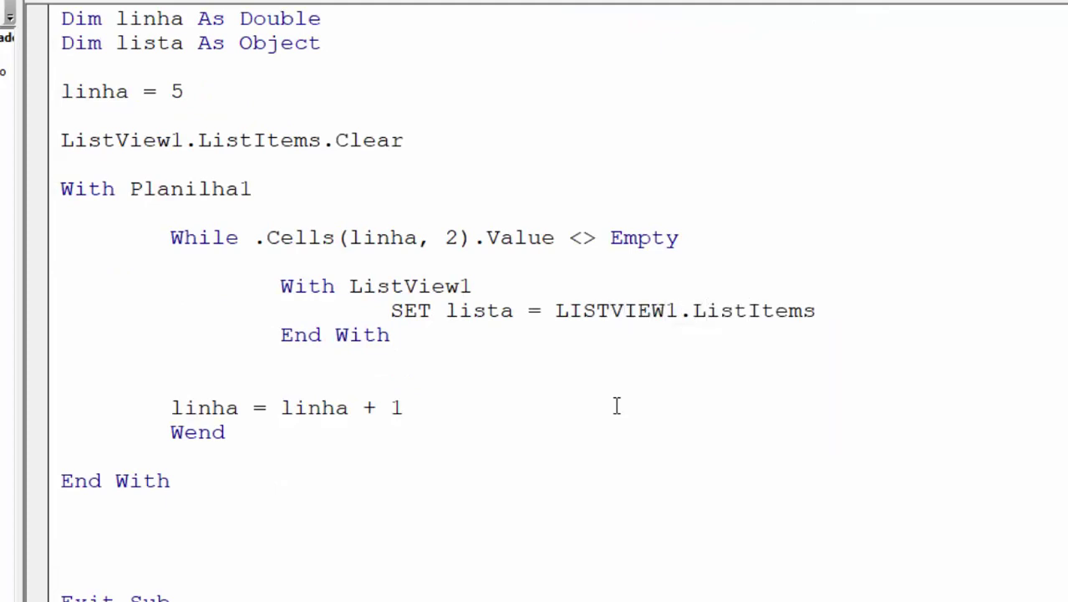
type(".AD")
key("Tab")
type("()")
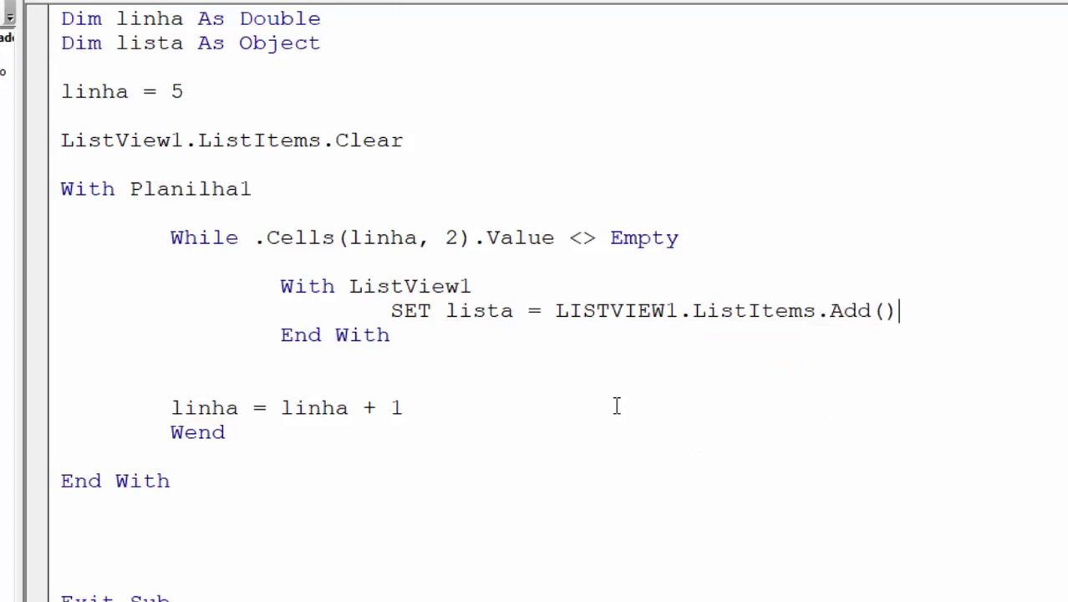
left_click(883, 310)
type("Tex")
type("t")
type(":")
type("=PLANILHA1.CE")
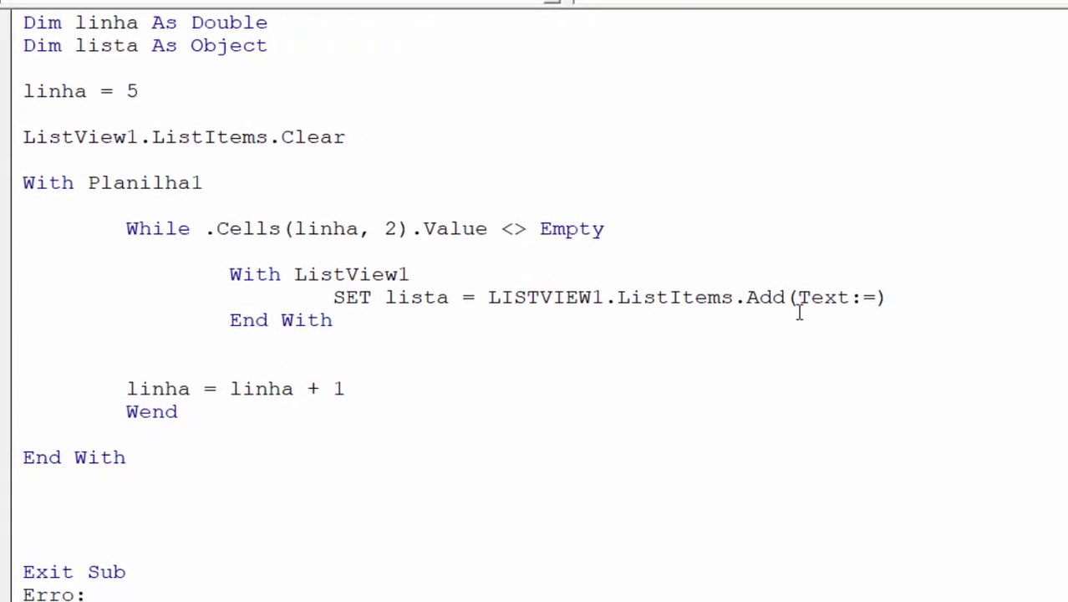
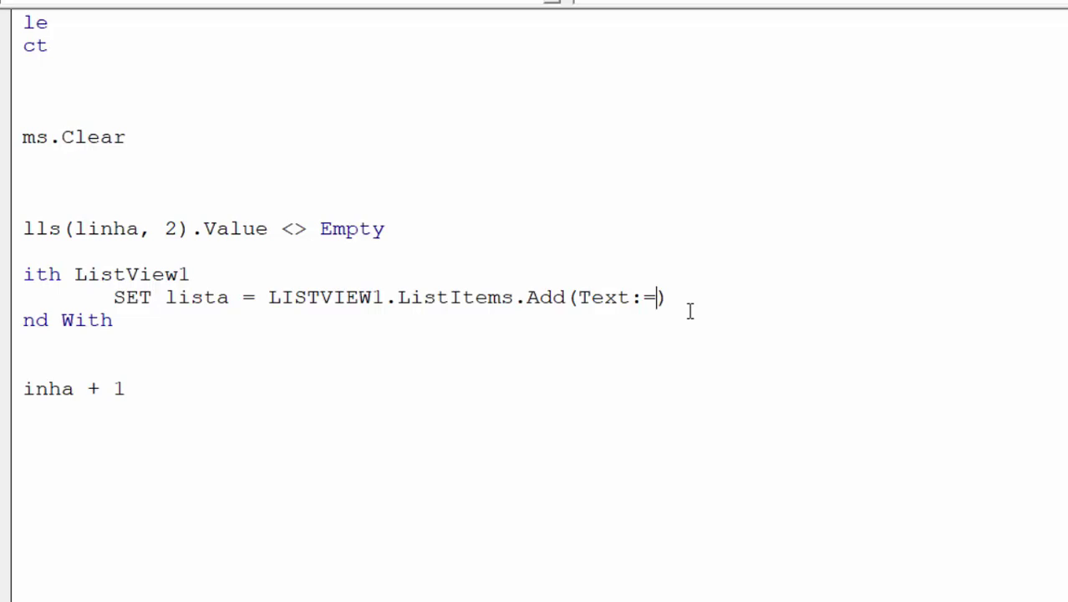
- Type the list item text as Planilha1.Cells().Value with autocomplete on the ListItems.Add line
type("PLANILHA")
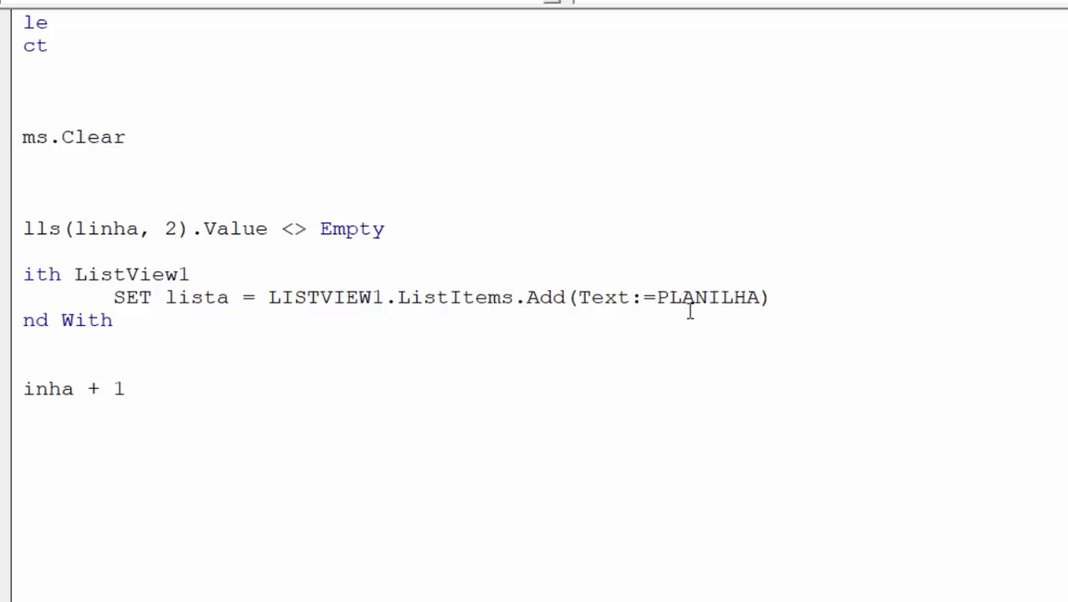
type("1.Ce")
key("Tab")
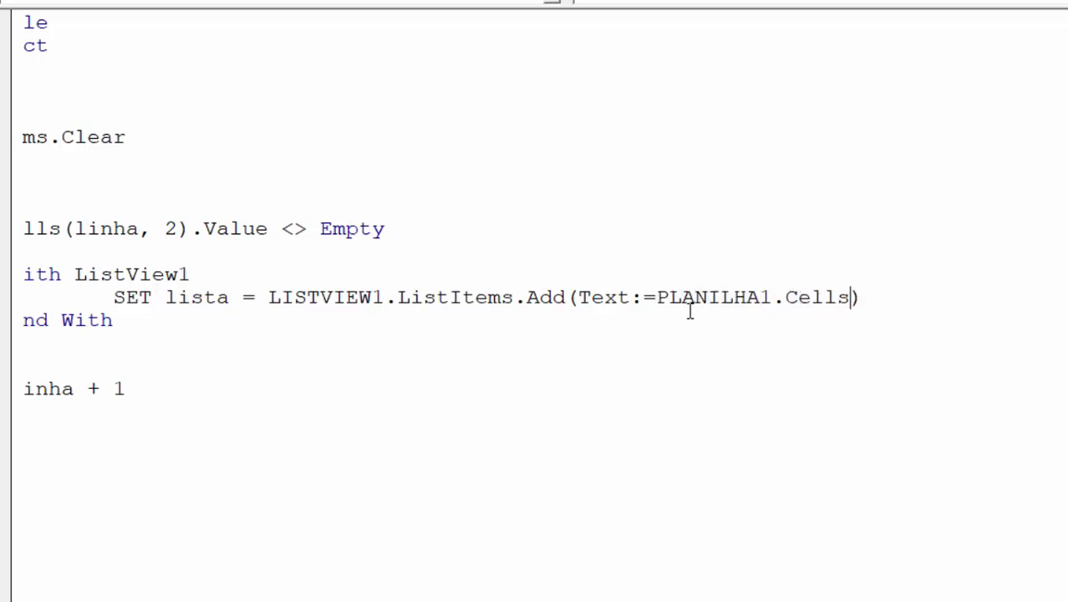
type("()")
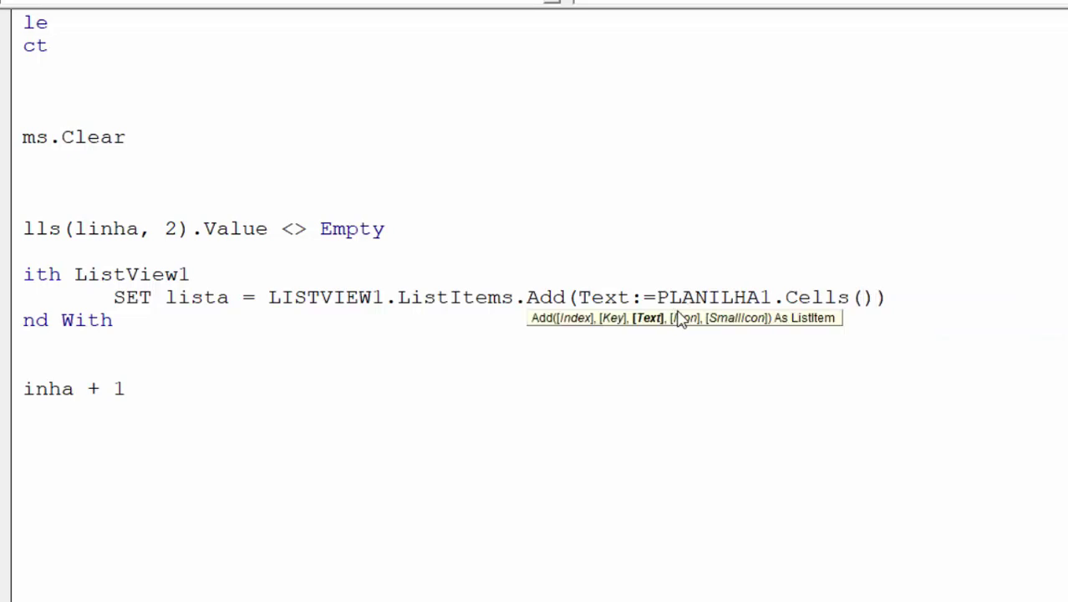
type(".VALUE")
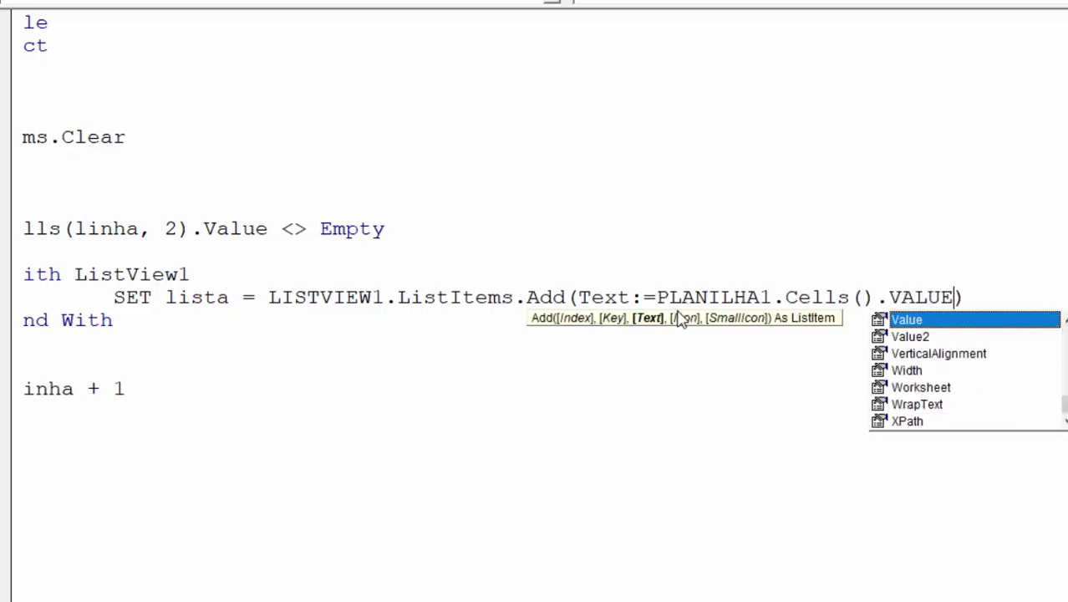
double_click(907, 319)
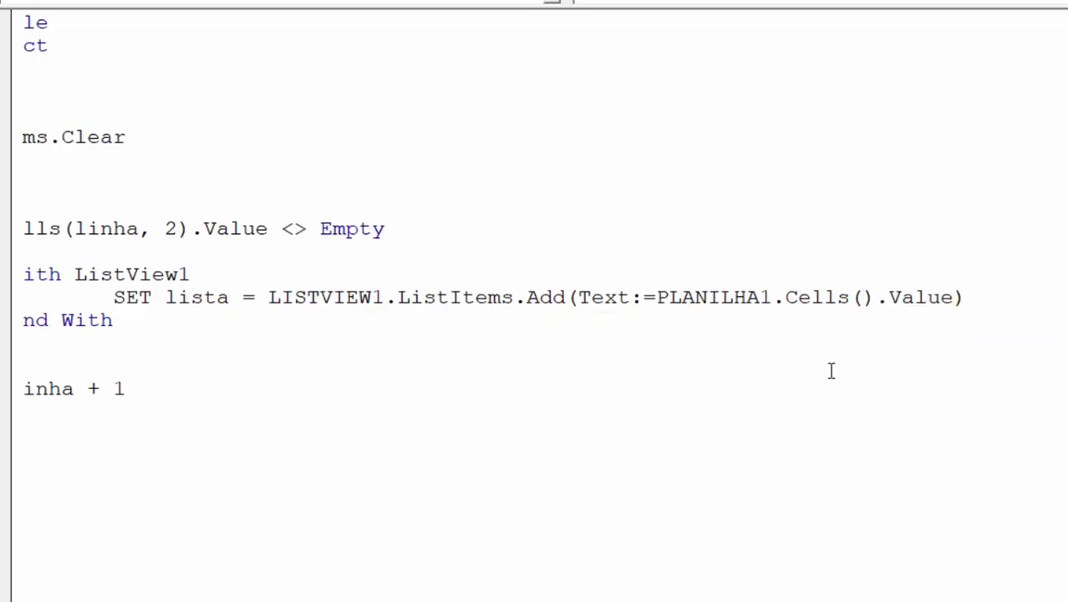
left_click(827, 368)
- Fill in Cells(linha, 2), then start a new line below the Set lista line
left_click_drag(195, 388, 132, 389)
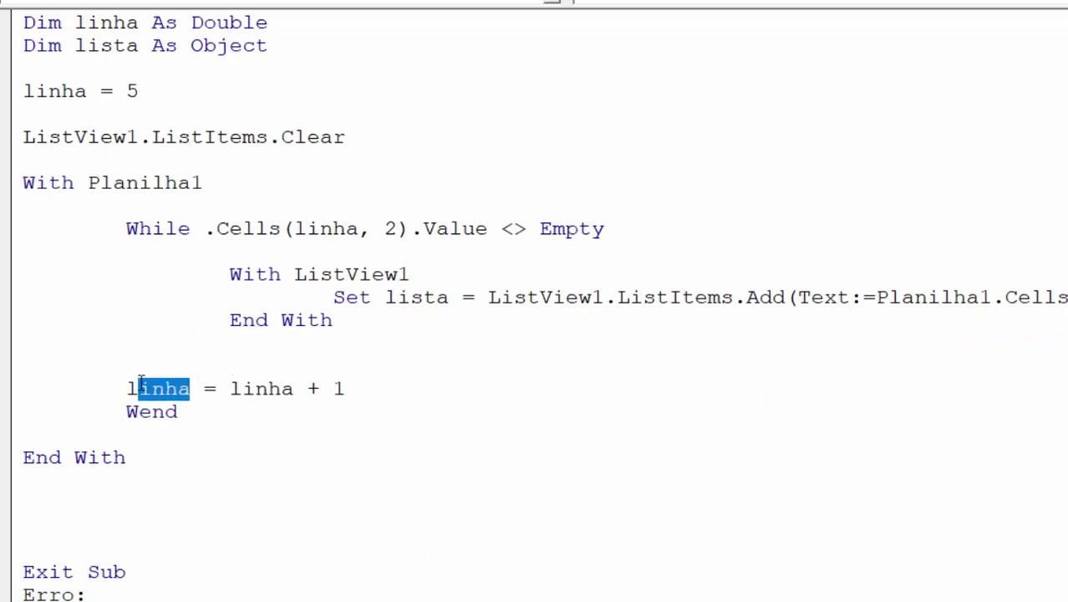
left_click_drag(238, 561, 249, 561)
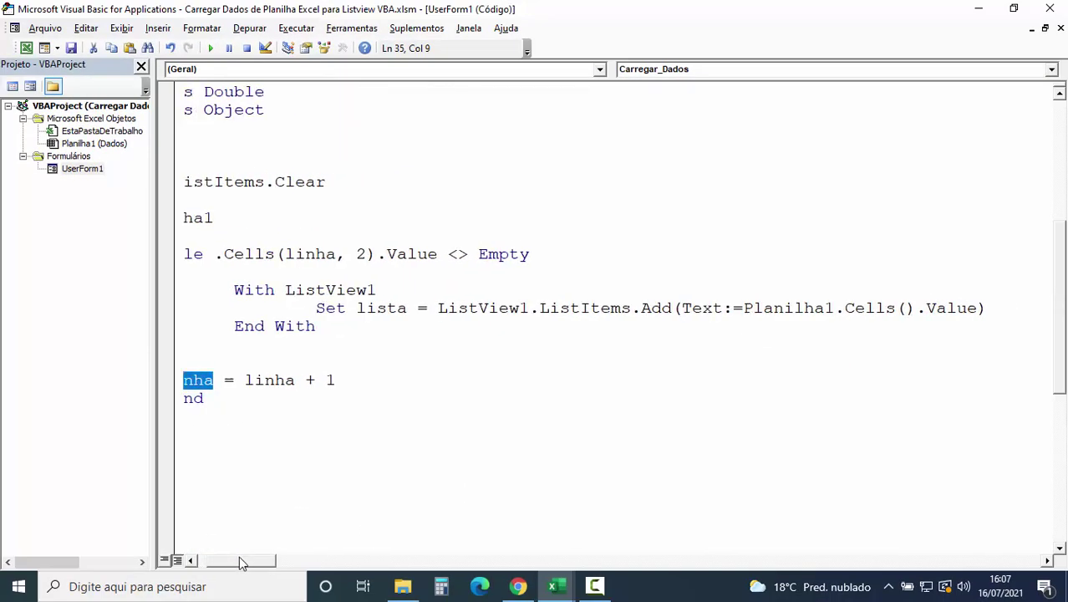
left_click(812, 308)
type("linha")
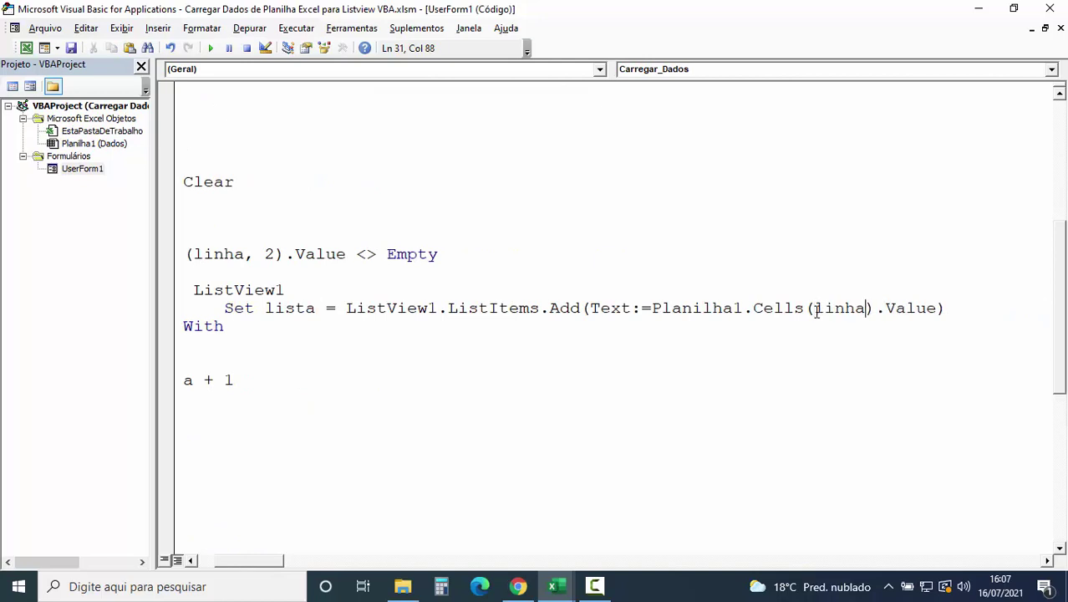
type(",")
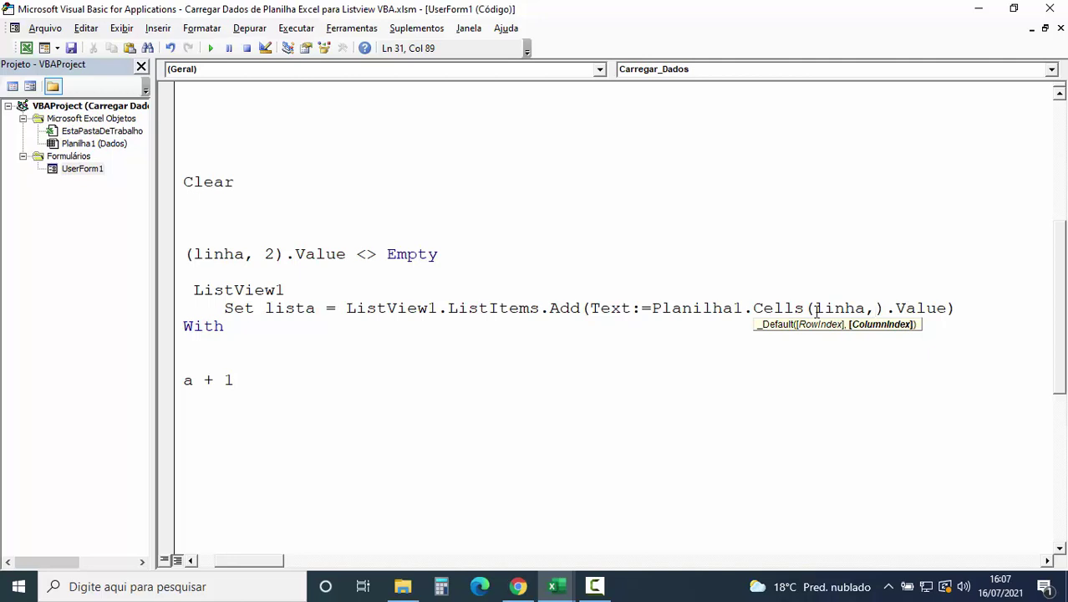
type("2")
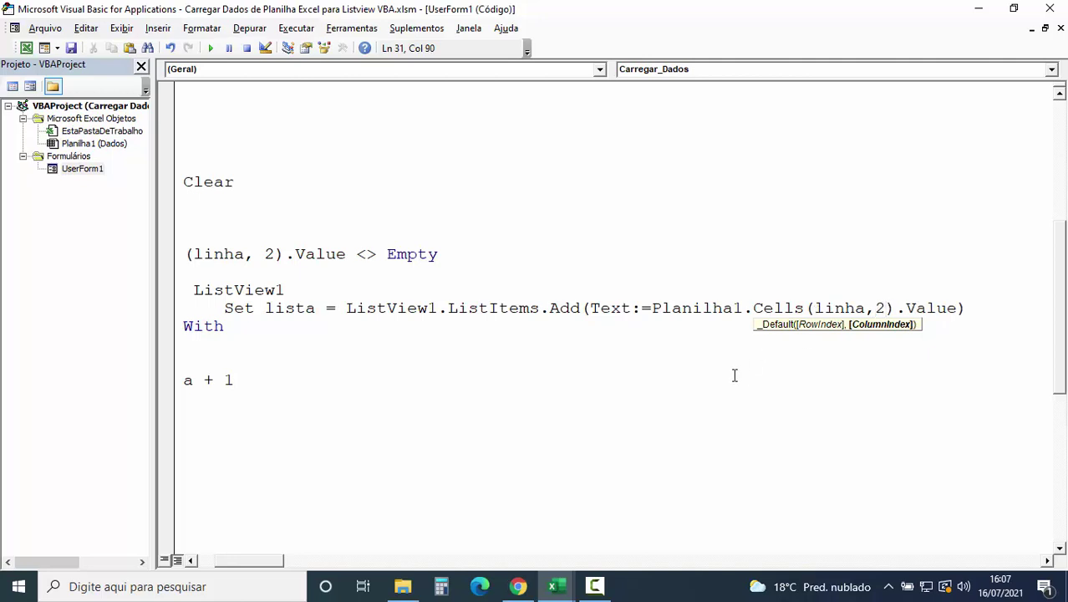
left_click(735, 375)
left_click(986, 306)
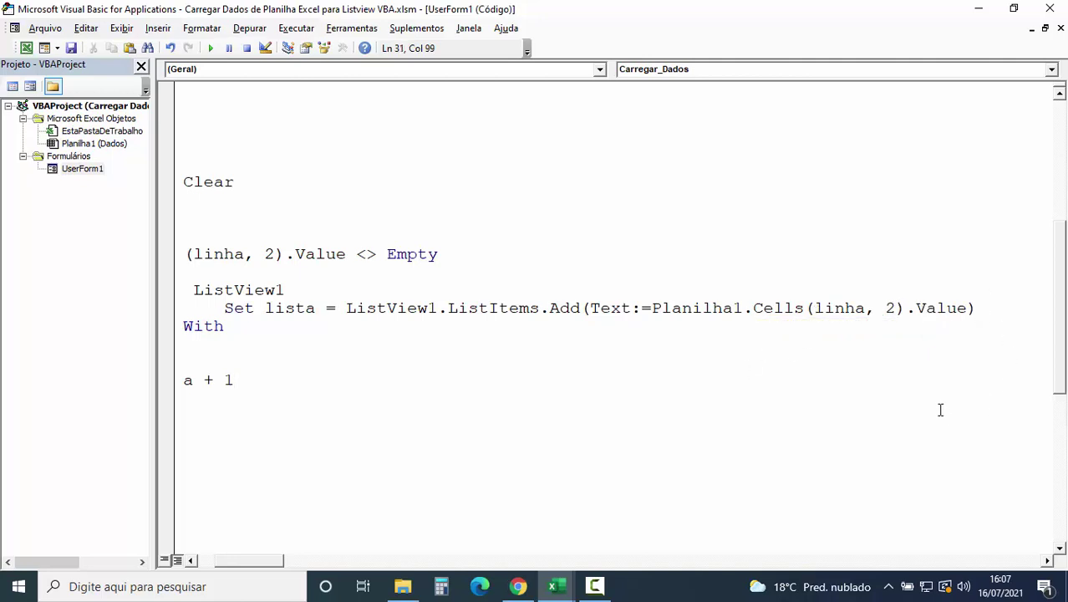
key("Return")
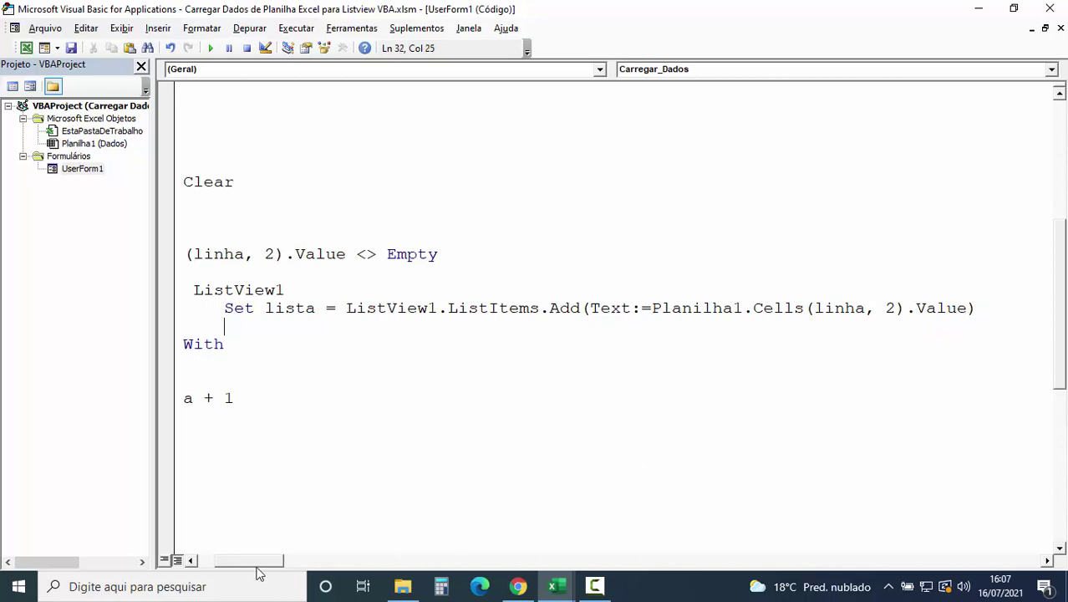
- Type the indented, unfinished line lista.ListSubItems.Add Text:= and dismiss the compile error
left_click_drag(258, 568, 247, 568)
left_click_drag(437, 309, 387, 310)
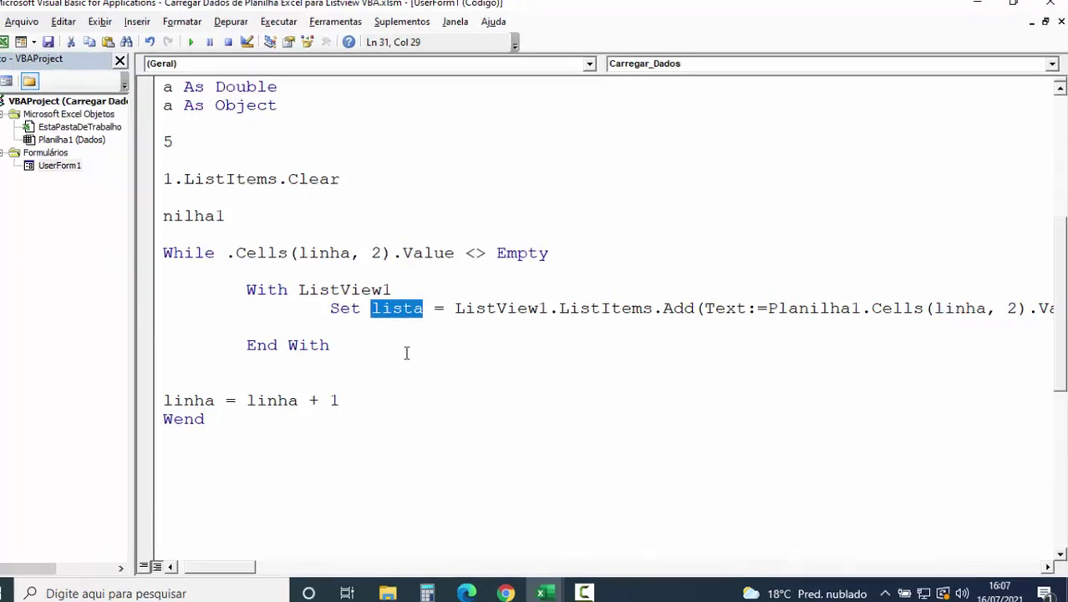
left_click(376, 330)
key("Tab")
key("Tab")
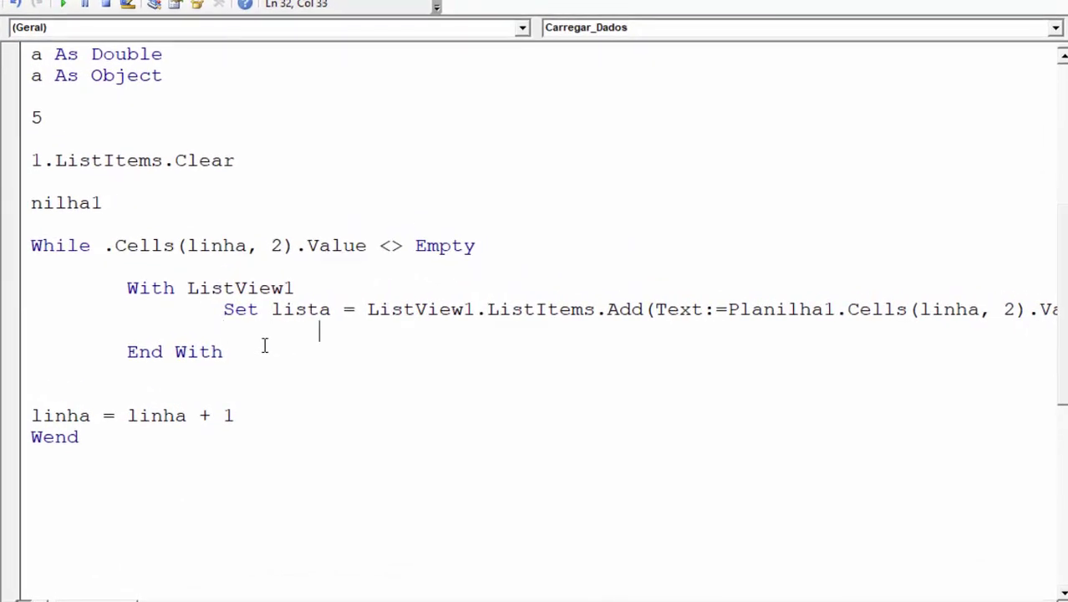
key("Tab")
type("lista")
type(".LI")
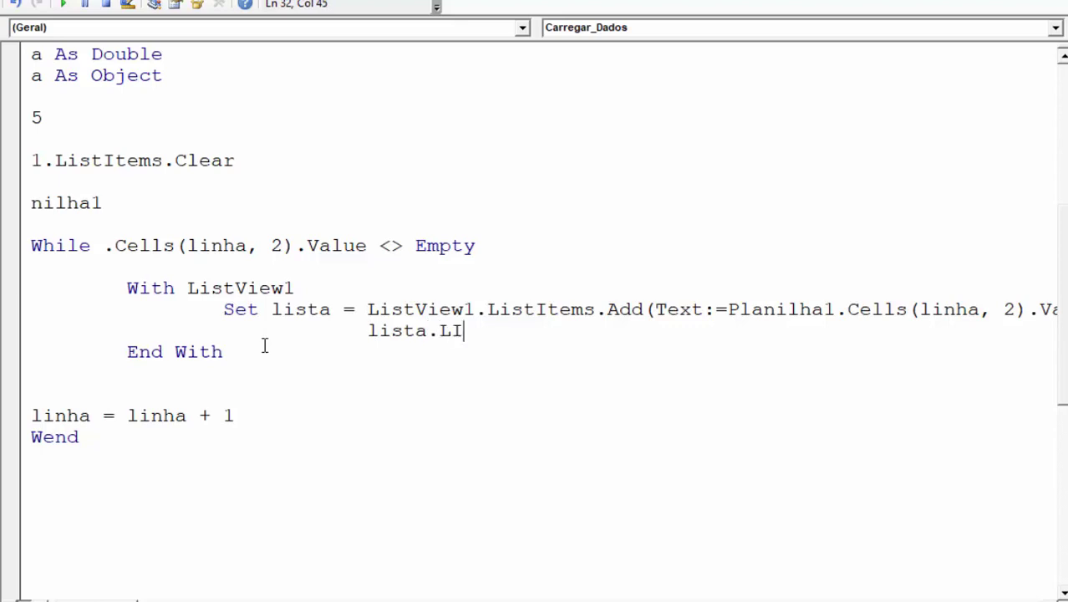
type("STSU")
type("BITEM")
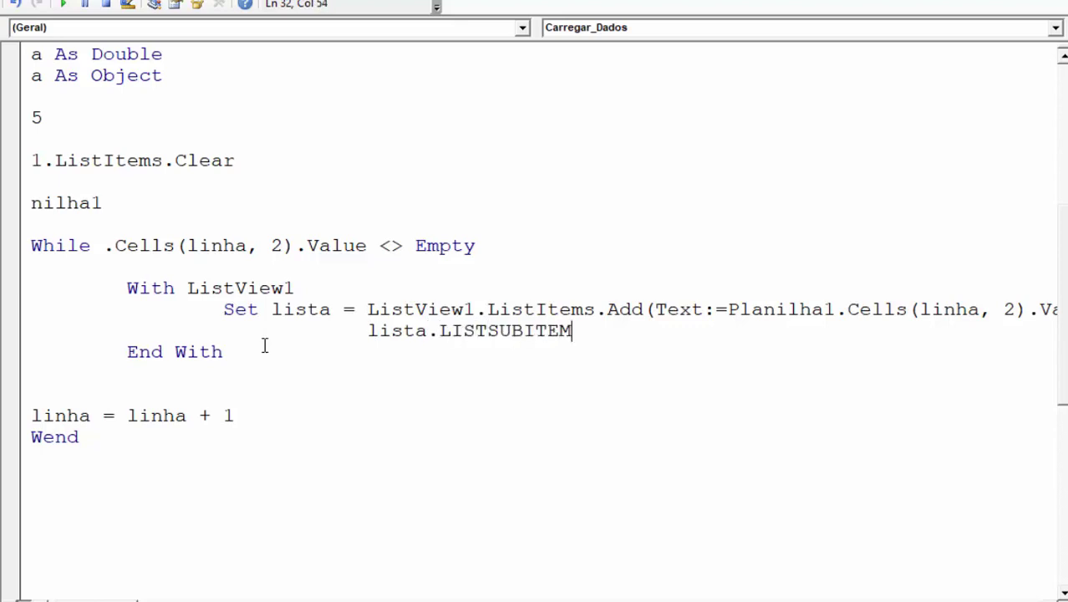
type("SN")
key("BackSpace")
key("BackSpace")
type("S")
type(".A")
type("DD ")
type("Text:")
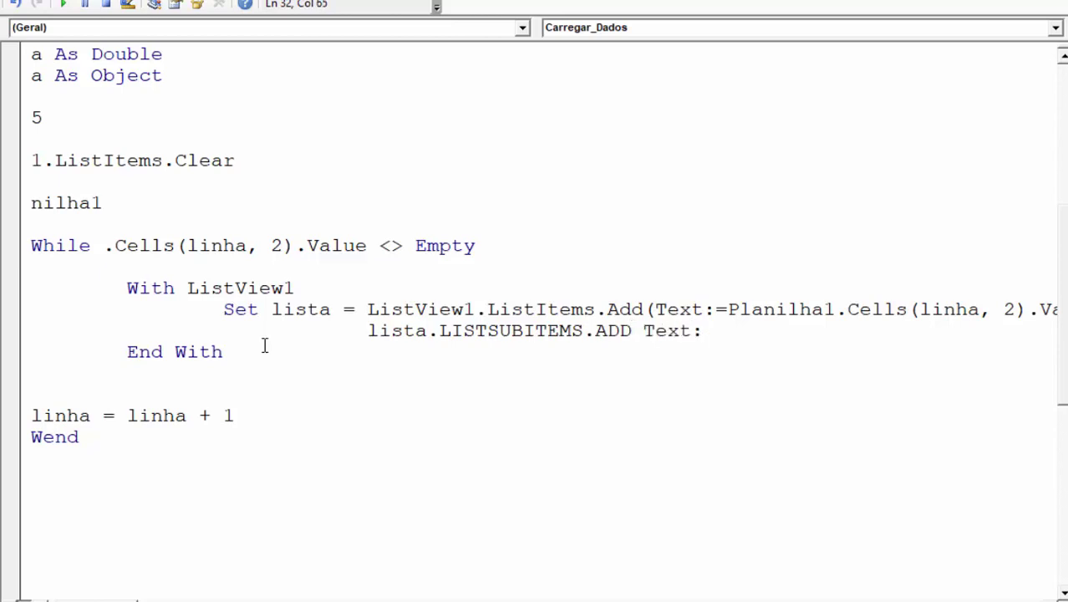
type("=")
left_click(447, 529)
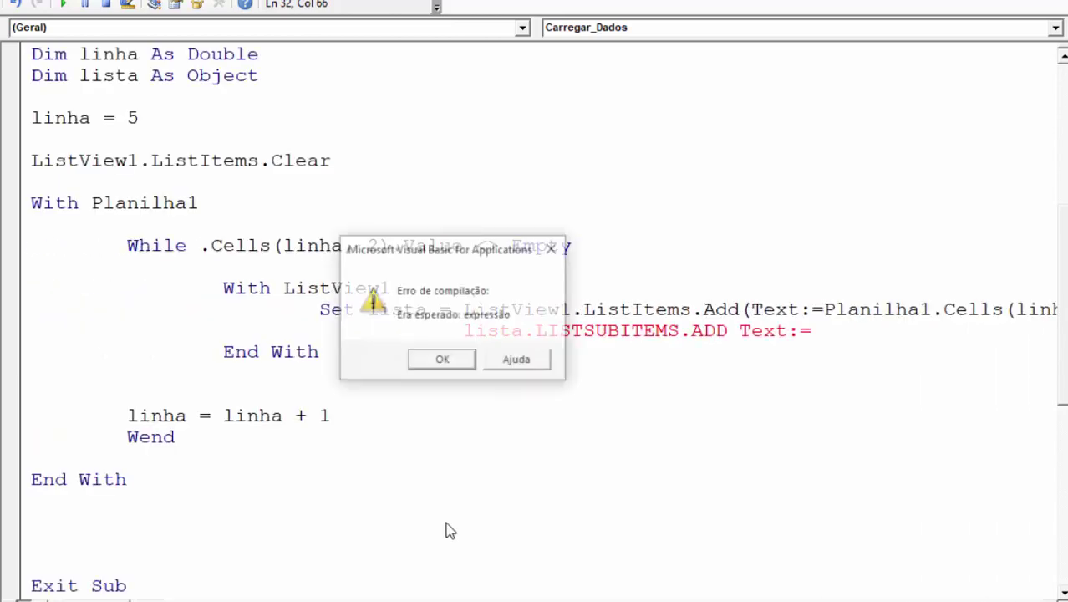
left_click(439, 367)
- Complete the sub-item line as Text:=Planilha1.Cells(linha, 3).Value
scroll(534, 334, "right", 5)
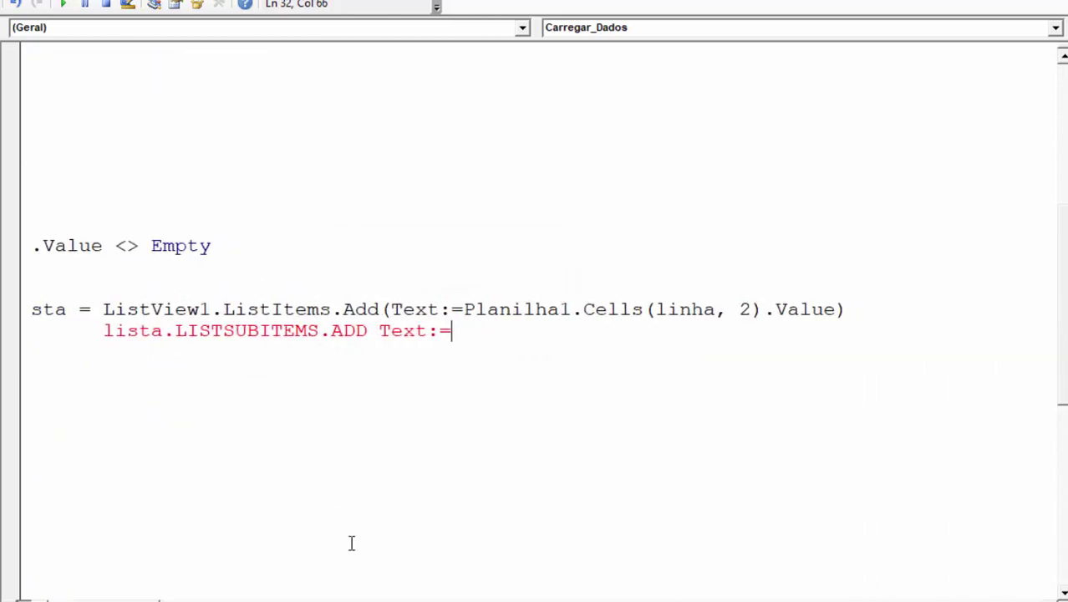
left_click_drag(464, 311, 836, 311)
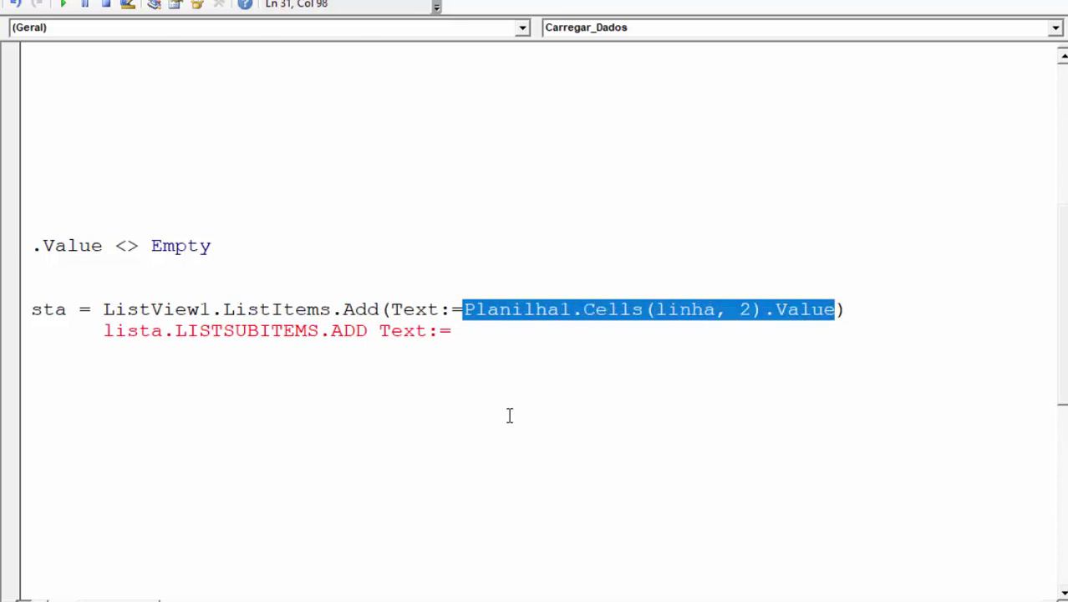
left_click(488, 326)
type("Planilha1.Cells(linha, 2).Value")
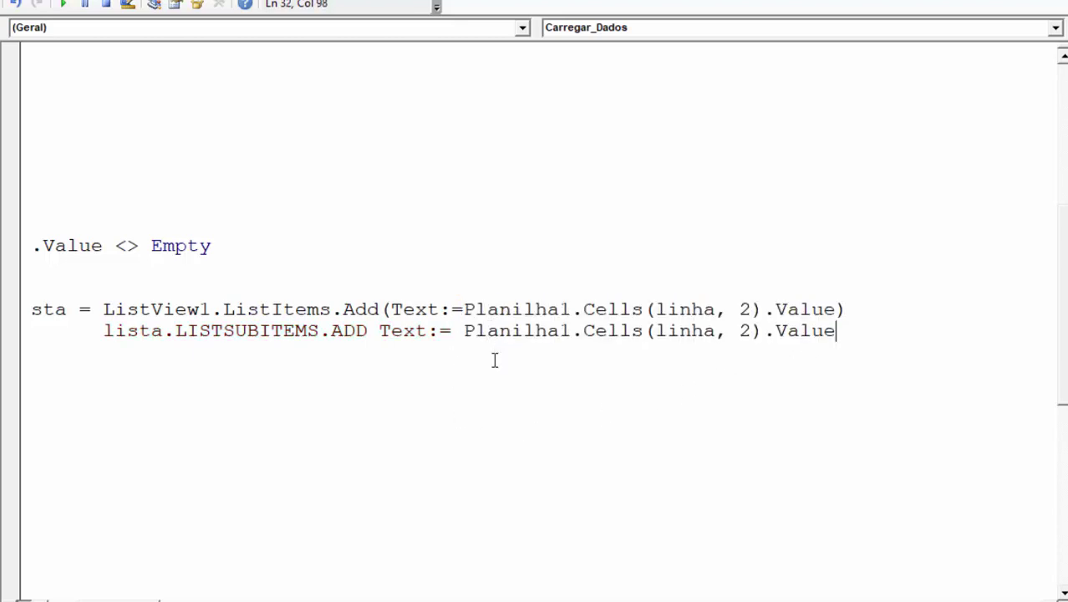
left_click(753, 330)
key("BackSpace")
type("3")
left_click(200, 373)
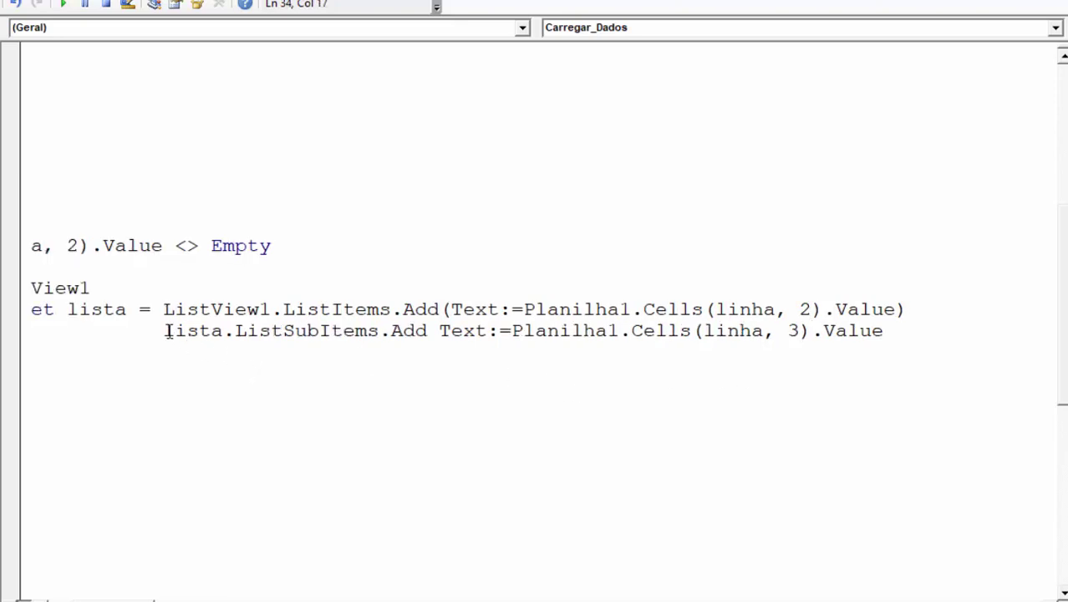
- Duplicate the column-3 sub-item line on a new line beneath it
left_click_drag(165, 330, 886, 330)
key("ctrl+c")
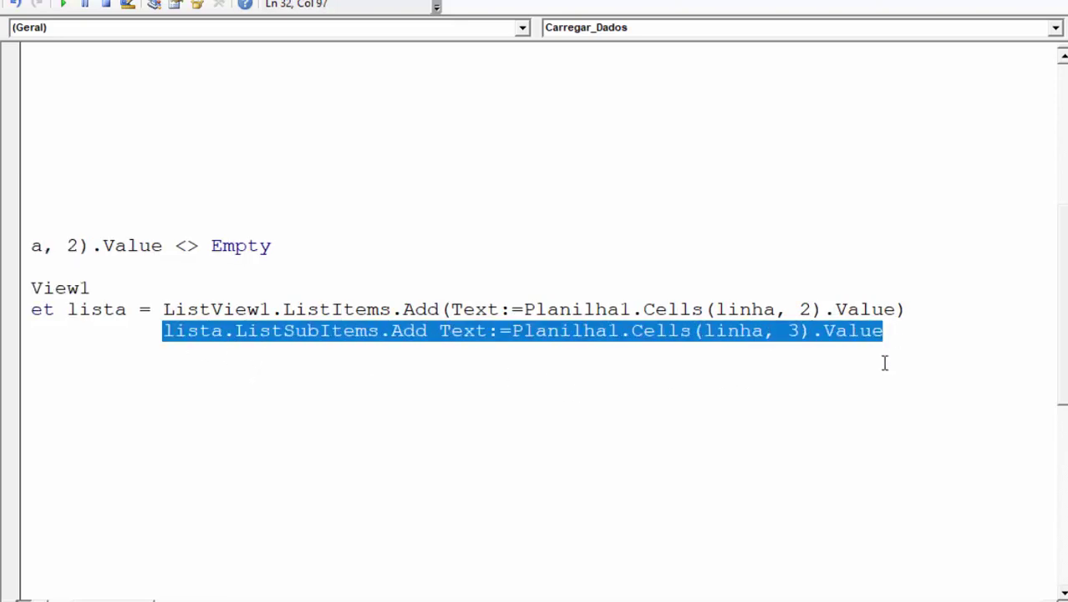
left_click(896, 334)
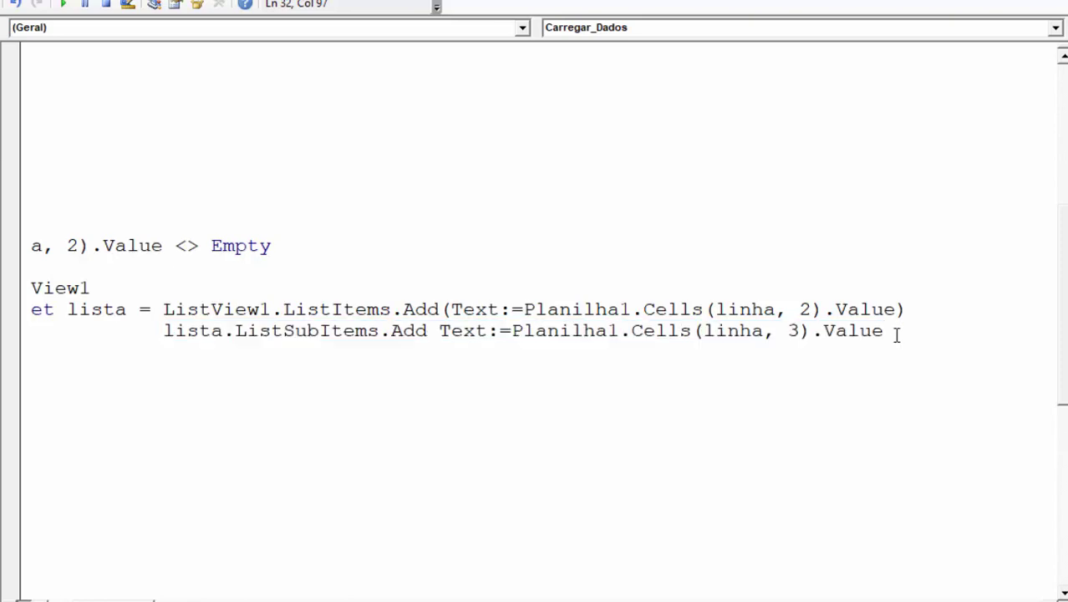
key("Return")
key("ctrl+v")
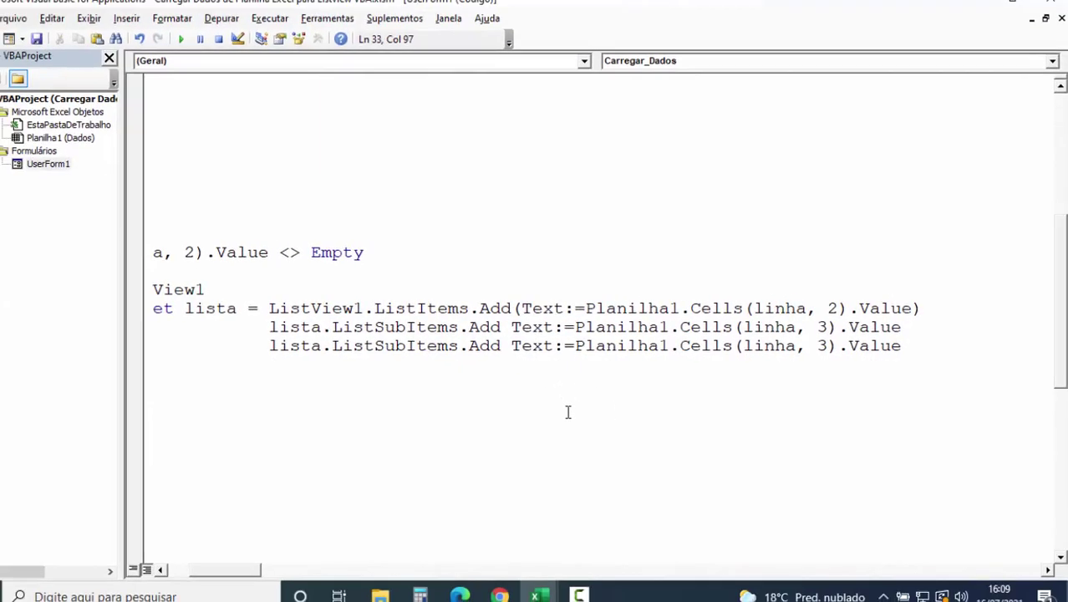
- In Excel, check the ID, DATA, CLIENTE, PRODUTO, QTD and VALOR headings, then close the macro list unused
left_click(15, 48)
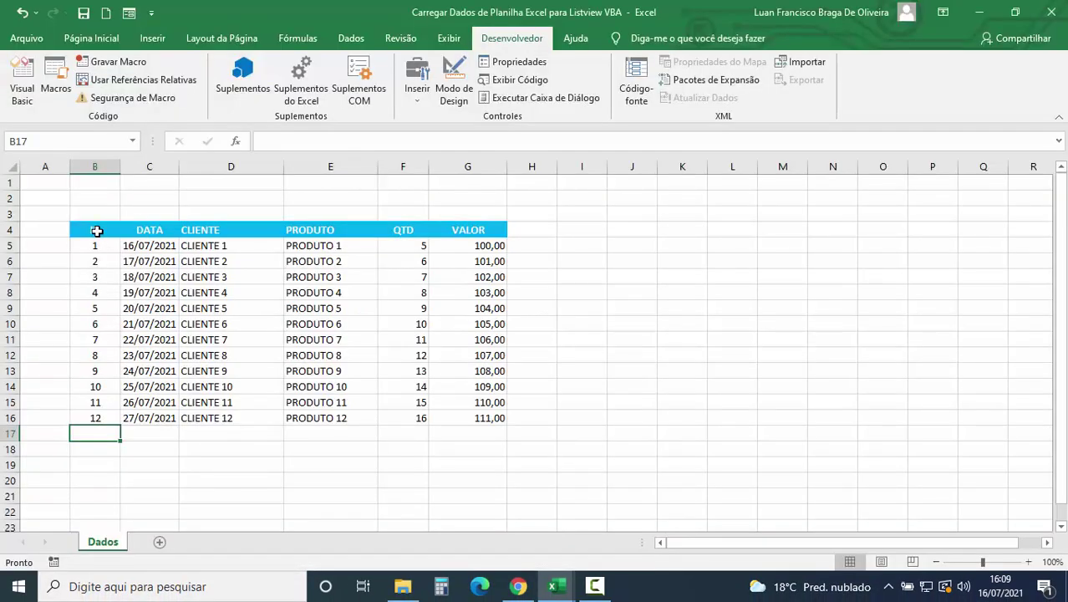
left_click(97, 231)
left_click(141, 230)
left_click(199, 231)
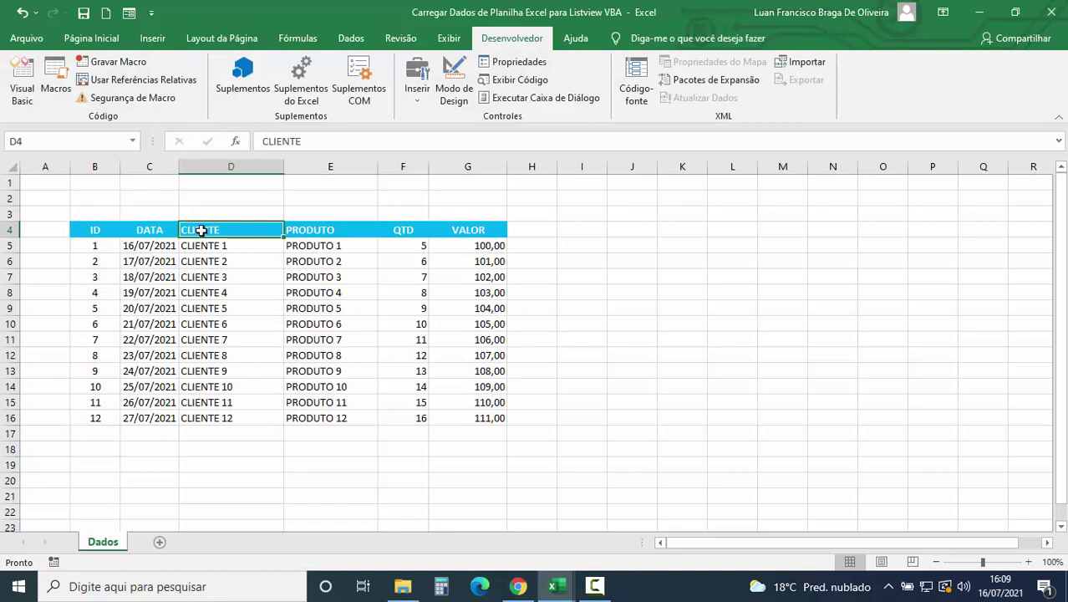
left_click(315, 234)
left_click(407, 232)
left_click(449, 232)
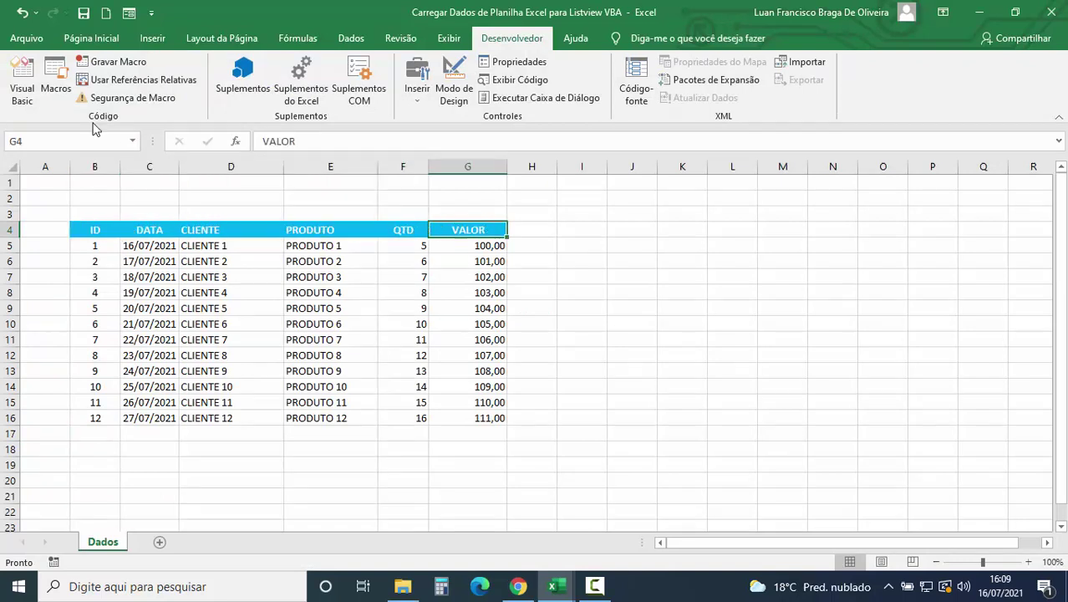
left_click(55, 89)
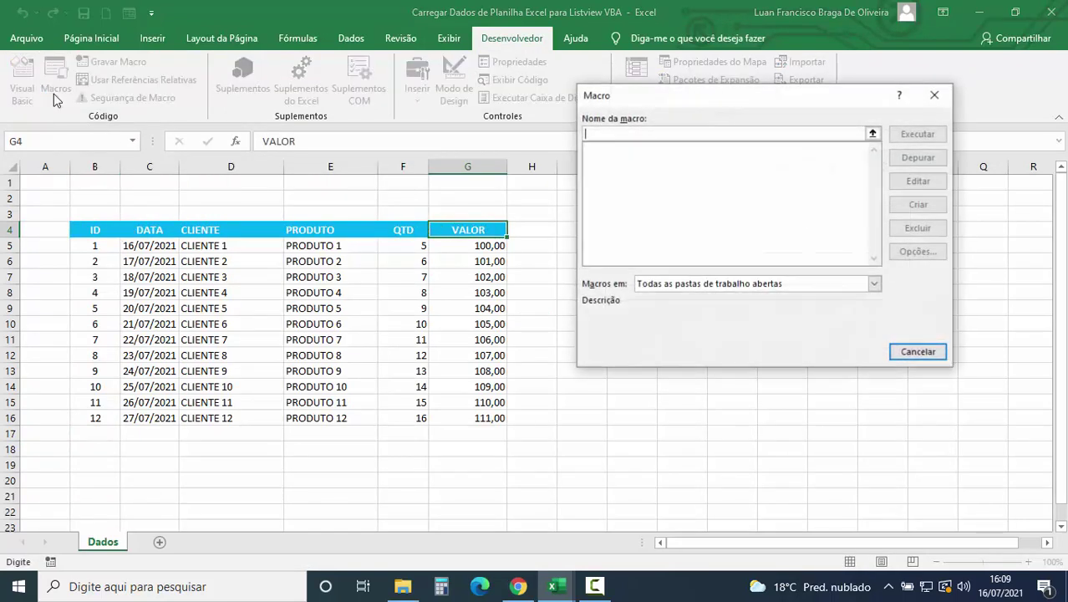
left_click(933, 97)
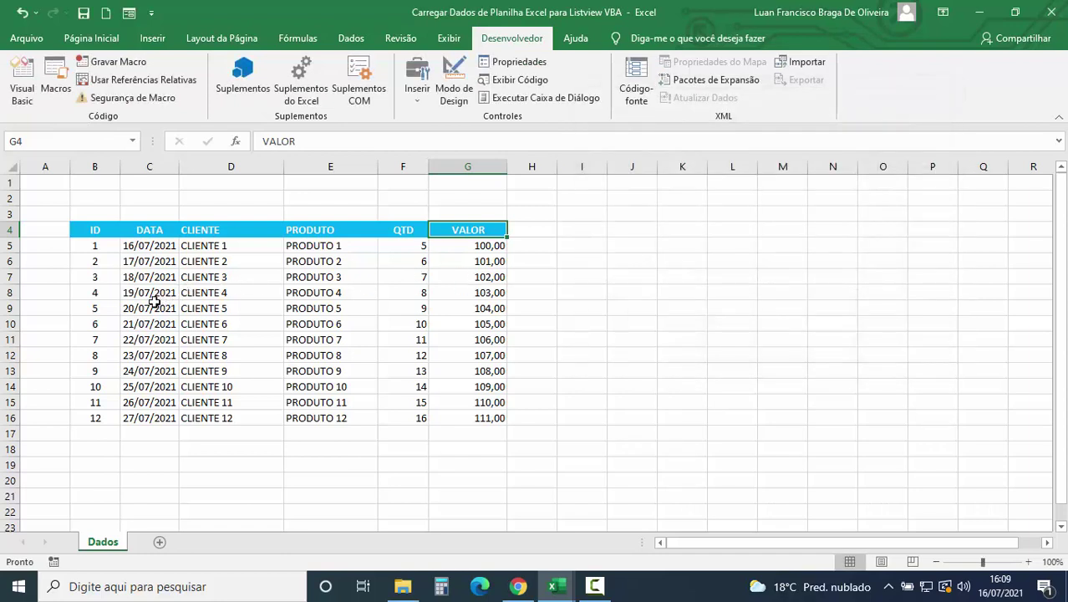
- Select the DATA column C to inspect it, then return to the VBA editor
left_click(149, 230)
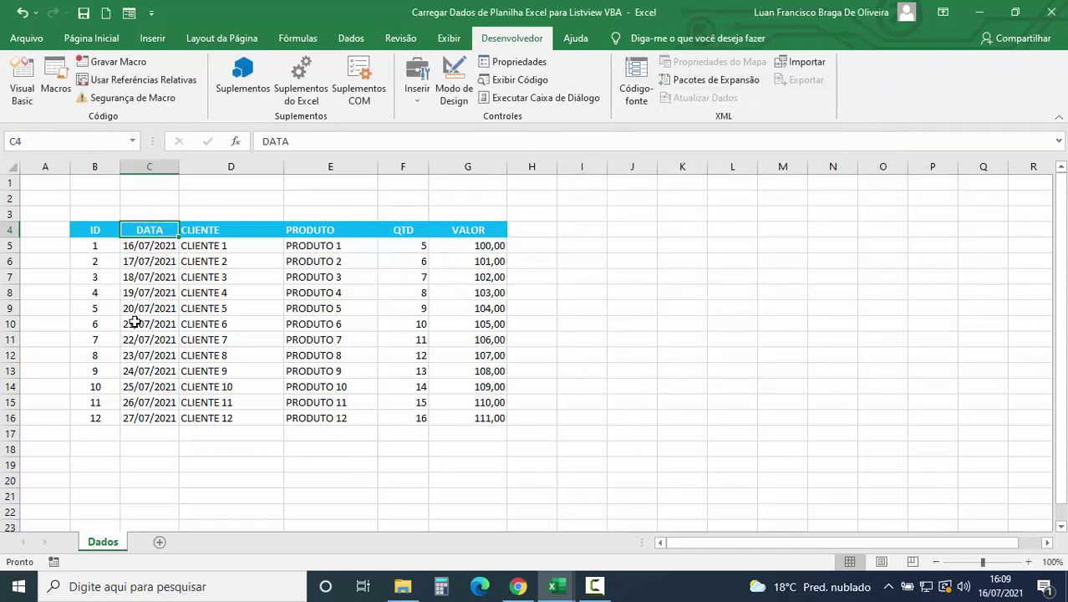
left_click(16, 84)
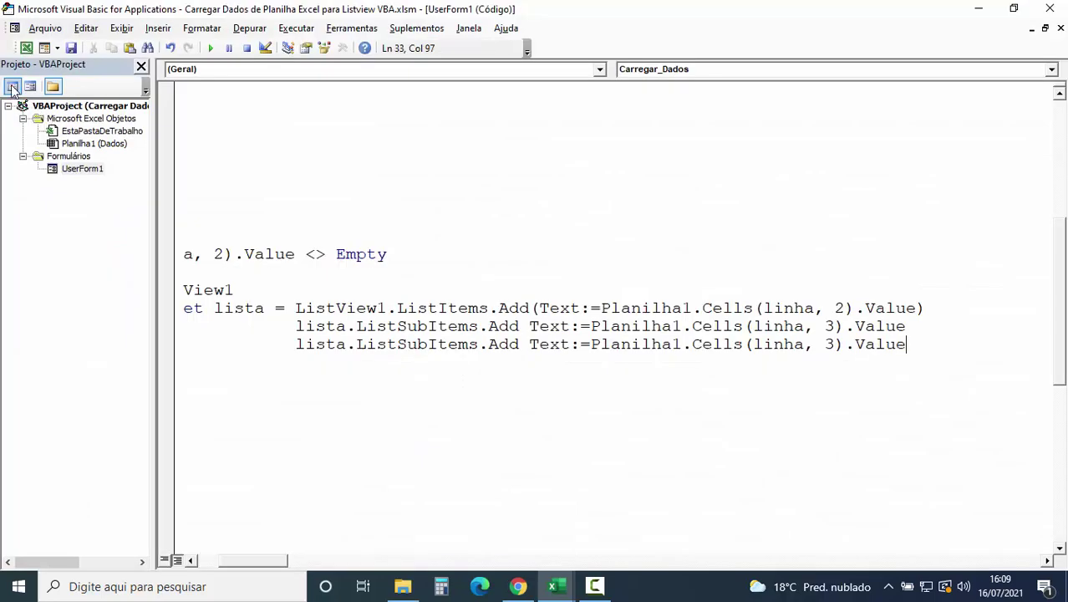
left_click(26, 49)
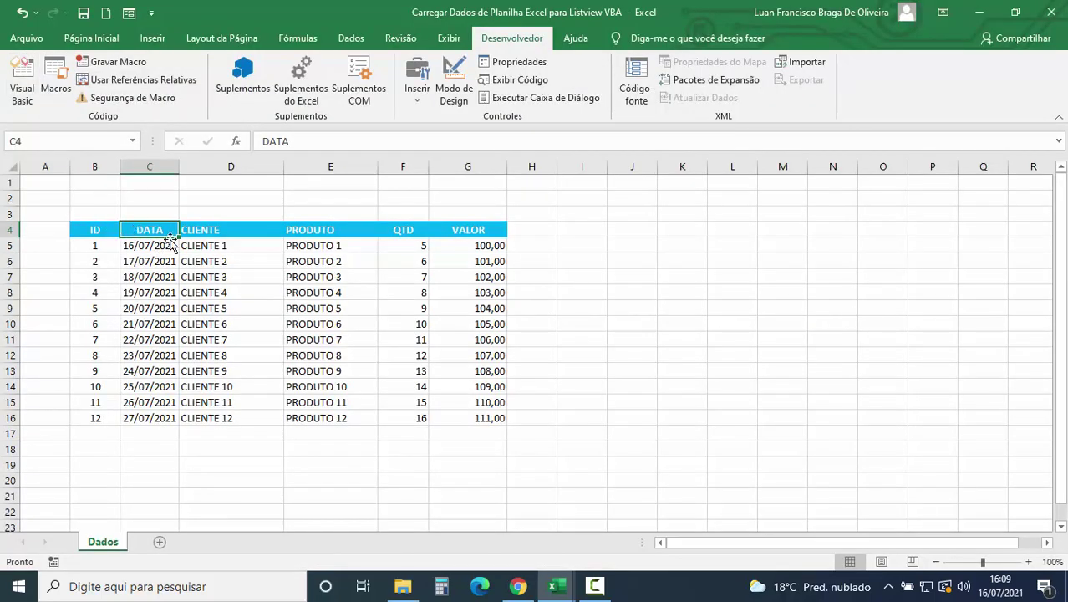
left_click(150, 166)
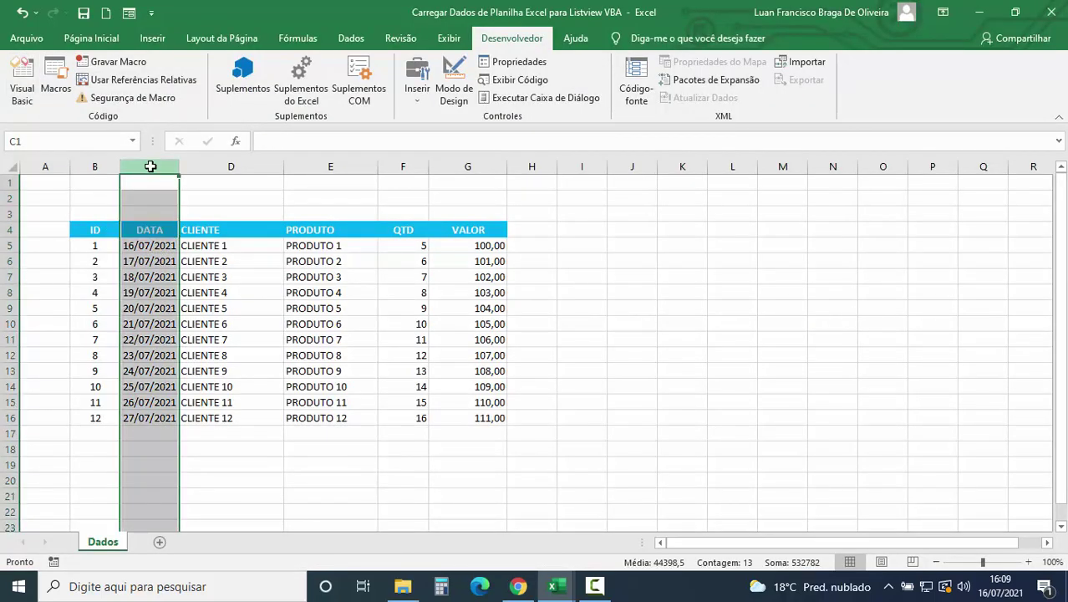
left_click(23, 84)
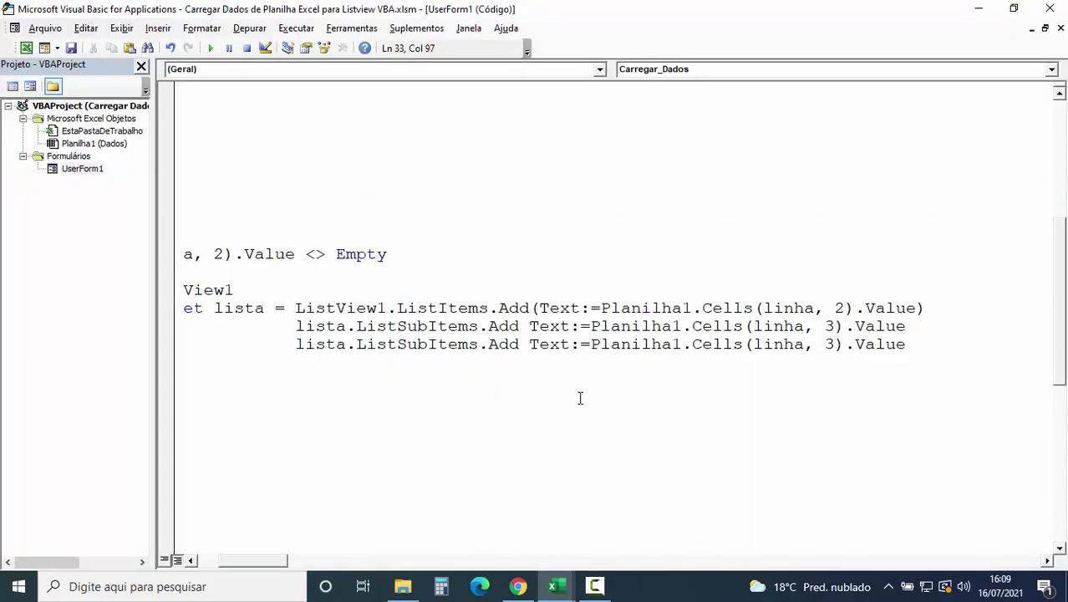
- Change the column-3 DATA sub-item to read .Text instead of .Value
double_click(892, 326)
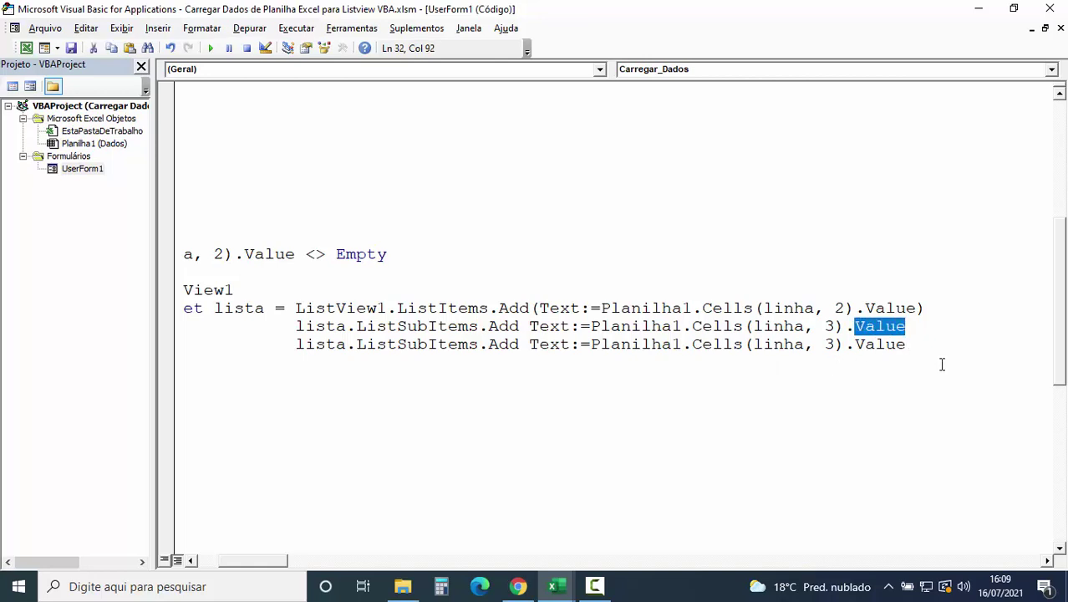
type("text")
left_click(914, 386)
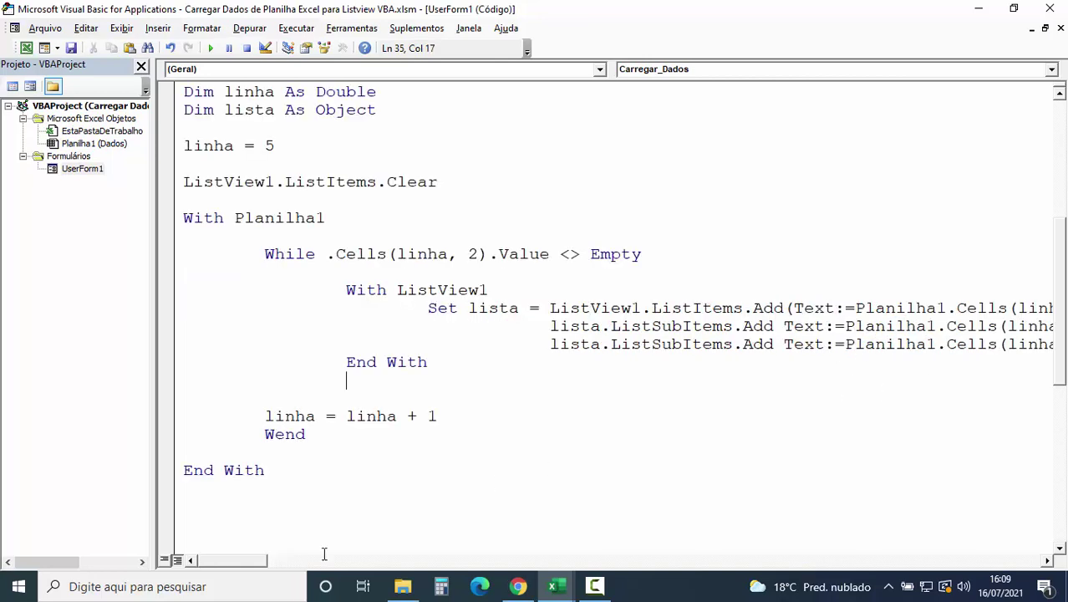
left_click_drag(238, 562, 271, 561)
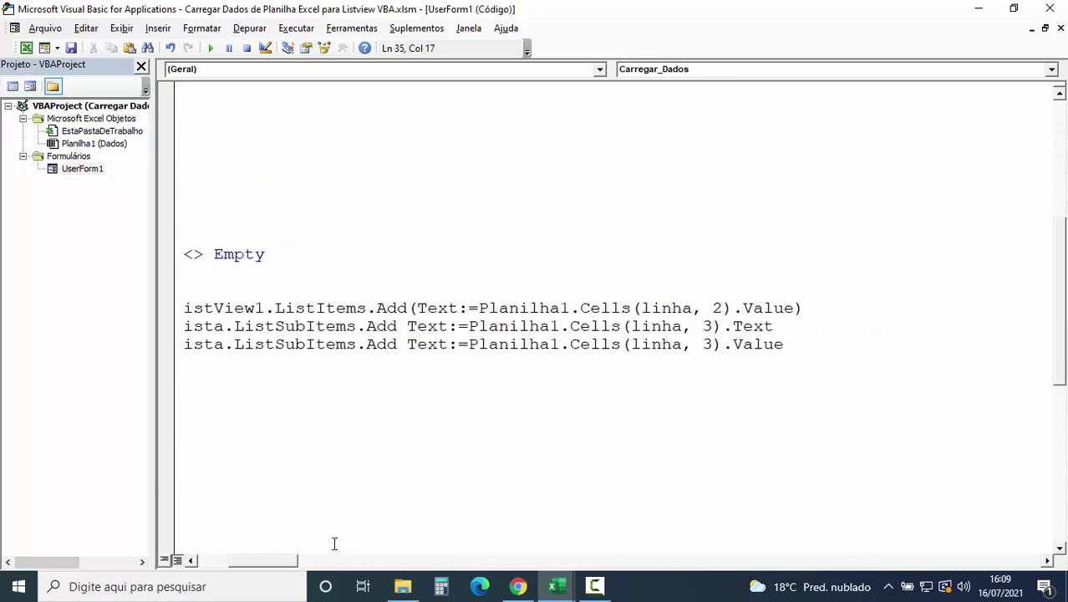
left_click(26, 48)
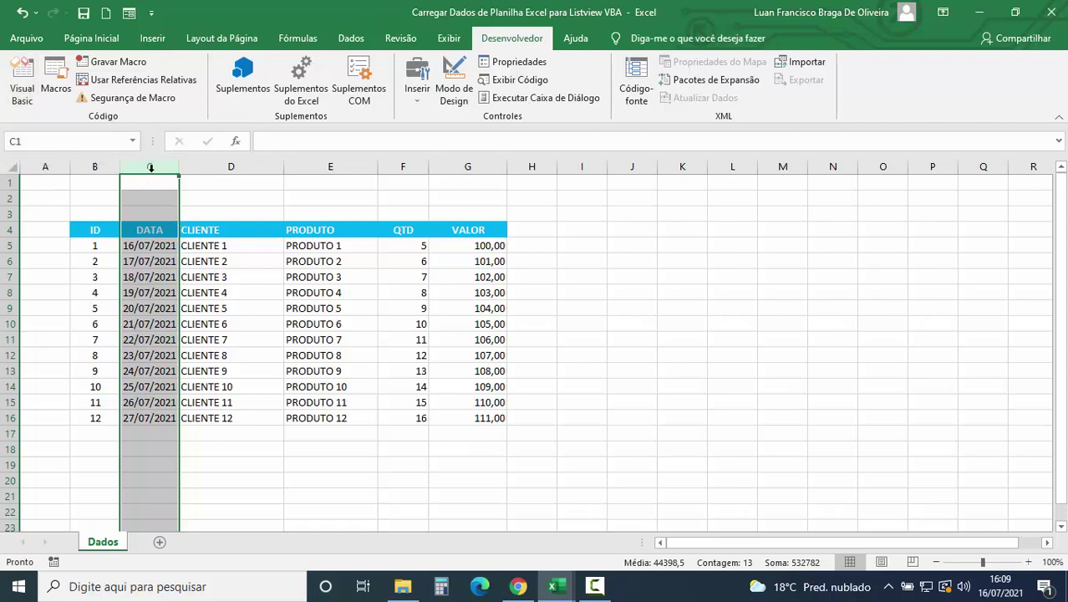
left_click(22, 80)
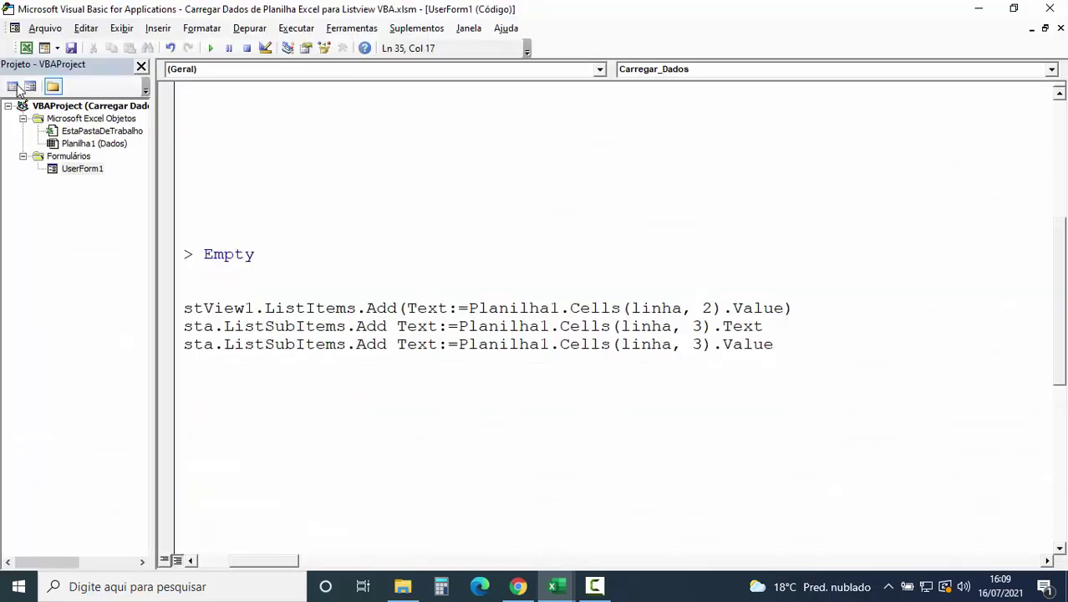
left_click_drag(285, 561, 267, 562)
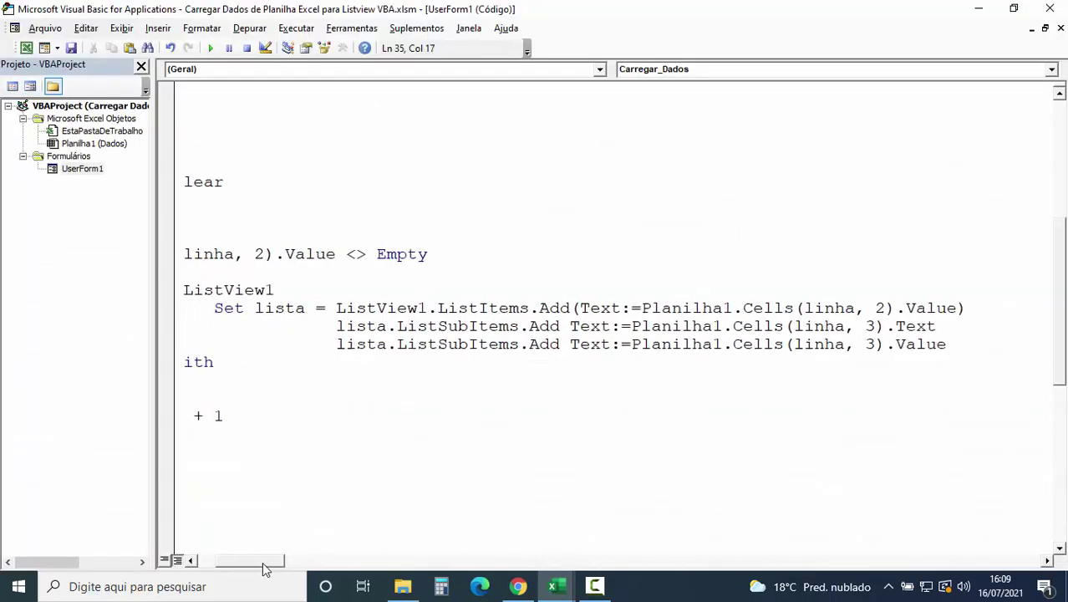
- Turn the copied sub-item lines into columns 4 and 5
left_click(893, 344)
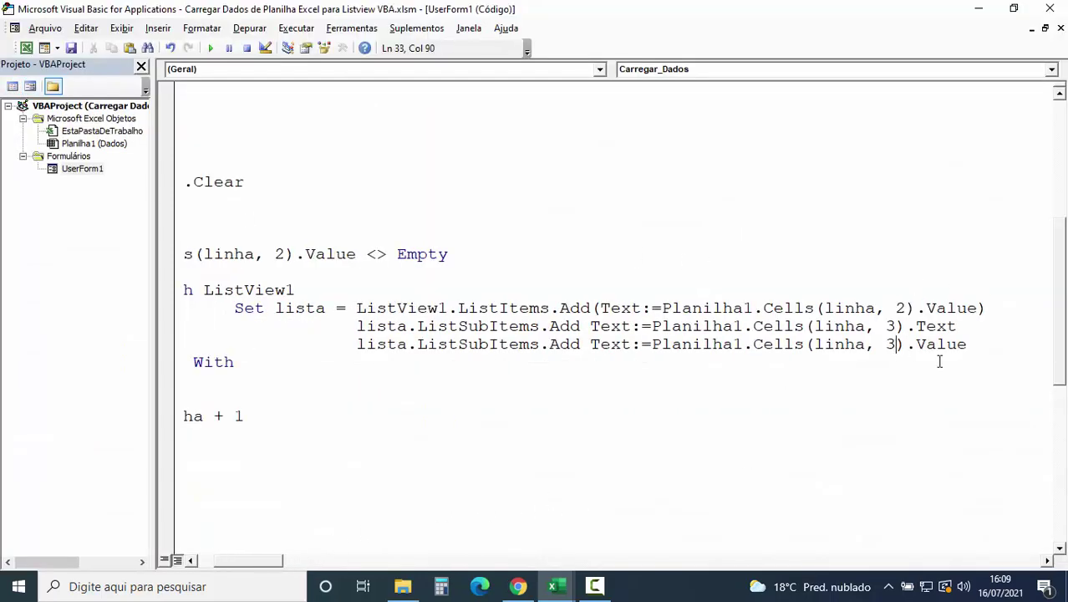
key("BackSpace")
type("4")
left_click(993, 345)
key("Return")
type("lista.ListSubItems.Add Text:=Planilha1.Cells(linha, 3).Value")
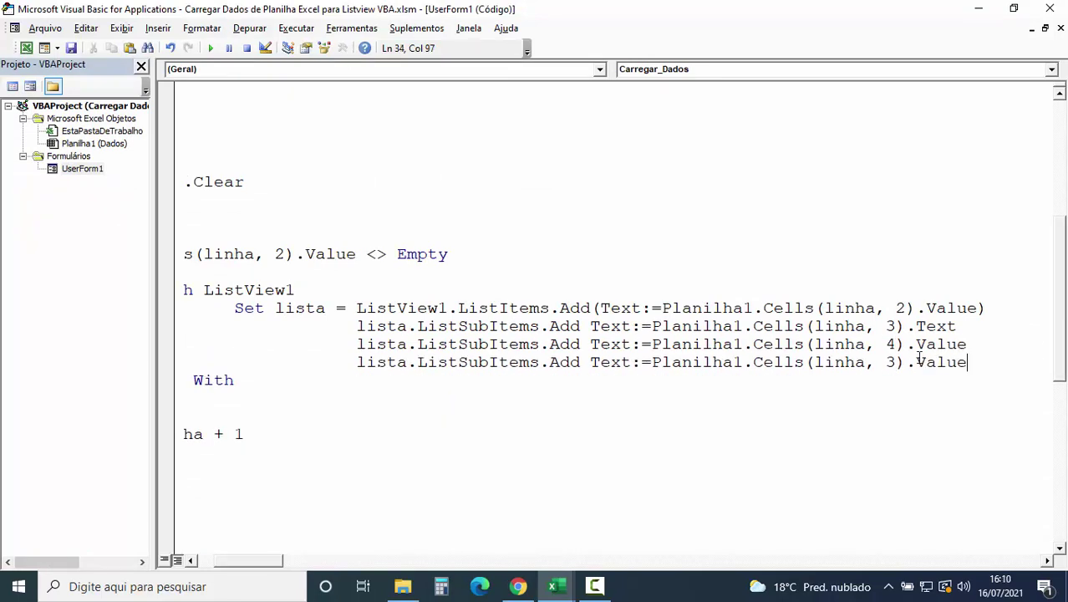
left_click(896, 362)
key("BackSpace")
type("5")
left_click(980, 367)
key("Return")
type("lista.ListSubItems.Add Text:=Planilha1.Cells(linha, 3).Value")
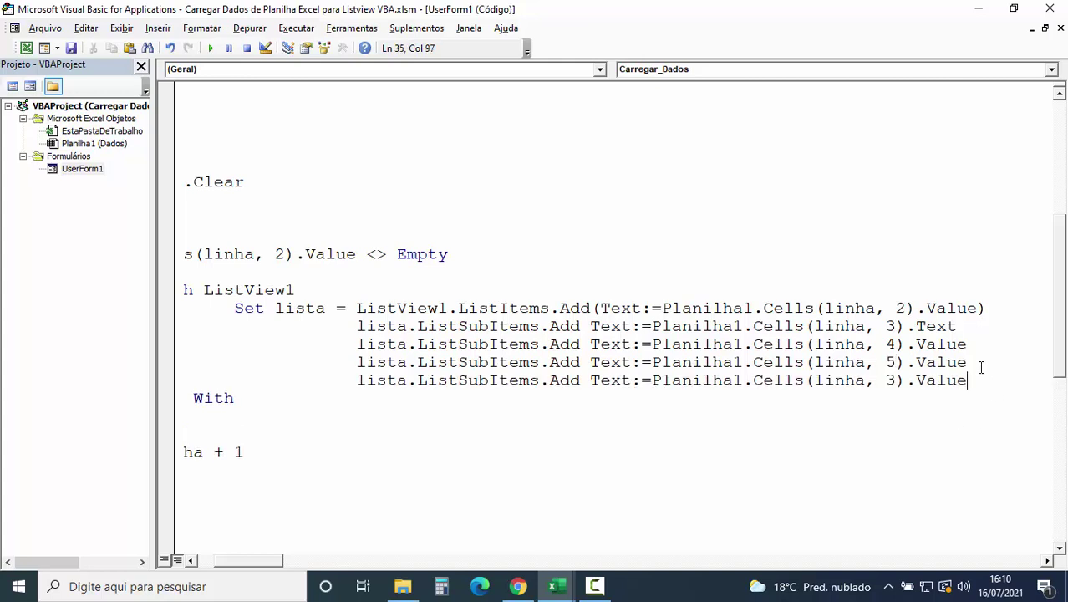
- Add sub-item lines for columns 6 and 7, then outdent all five lines under Set lista
left_click(899, 382)
key("BackSpace")
type("6")
left_click(983, 381)
key("Return")
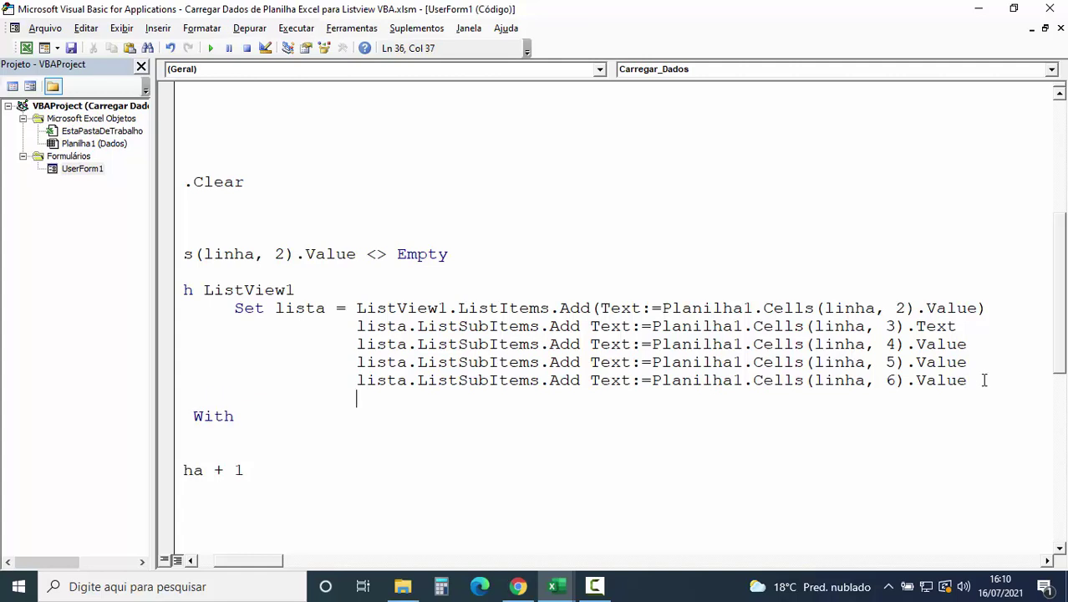
type("lista.ListSubItems.Add Text:=Planilha1.Cells(linha, 3).Value")
left_click(899, 399)
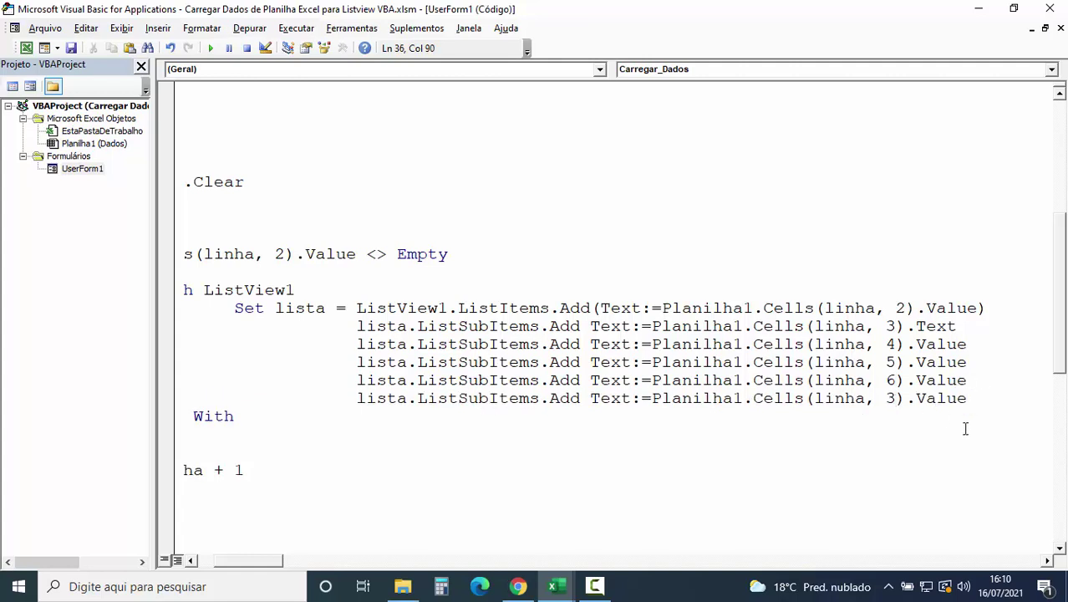
left_click(624, 452)
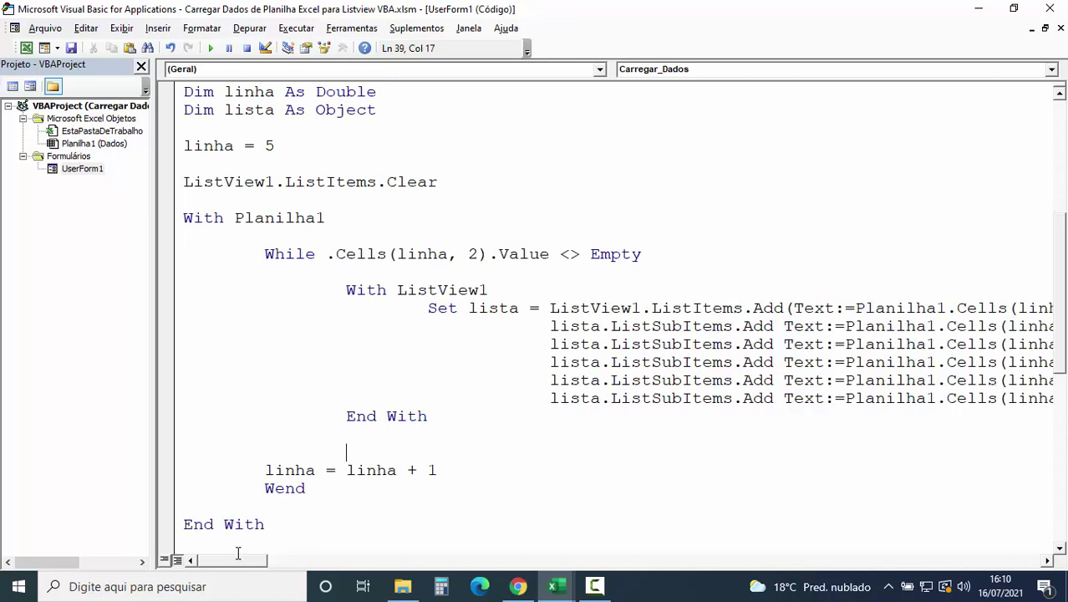
left_click_drag(228, 565, 246, 567)
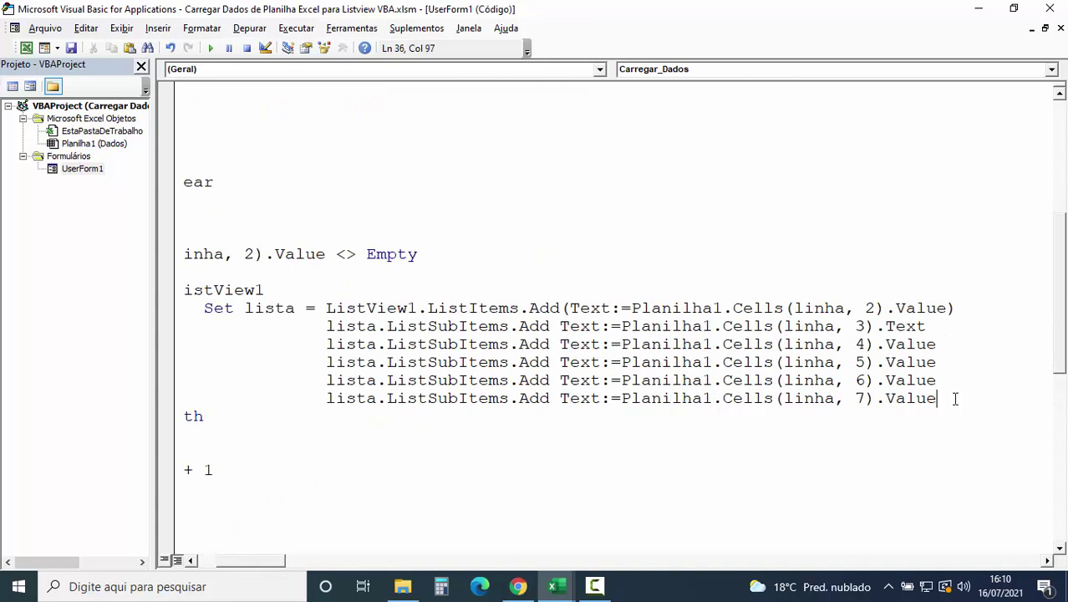
left_click_drag(954, 399, 106, 323)
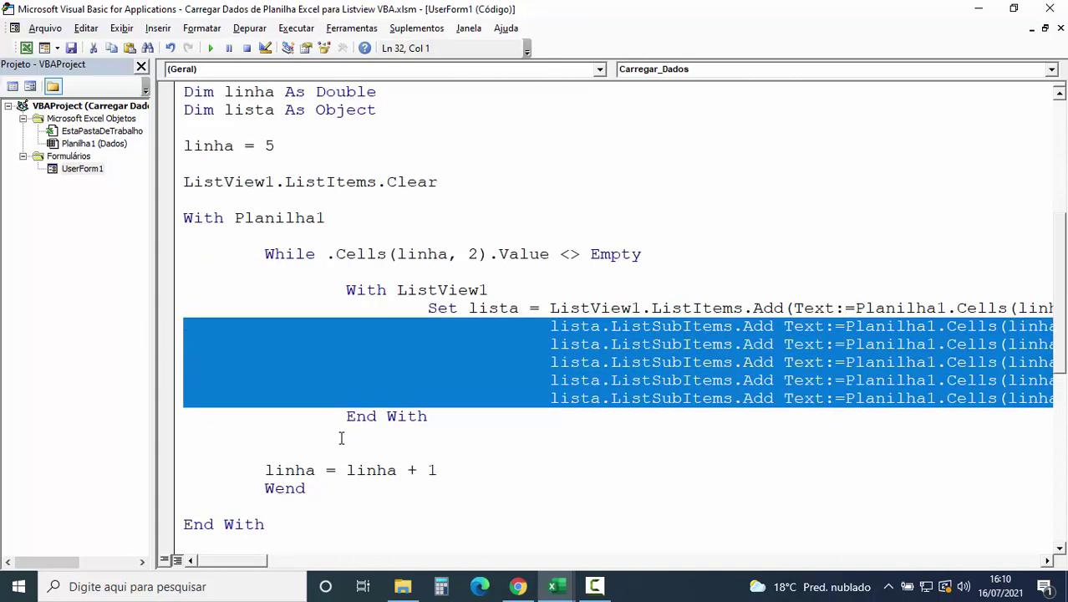
key("shift+Tab")
key("shift+Tab")
key("shift+Tab")
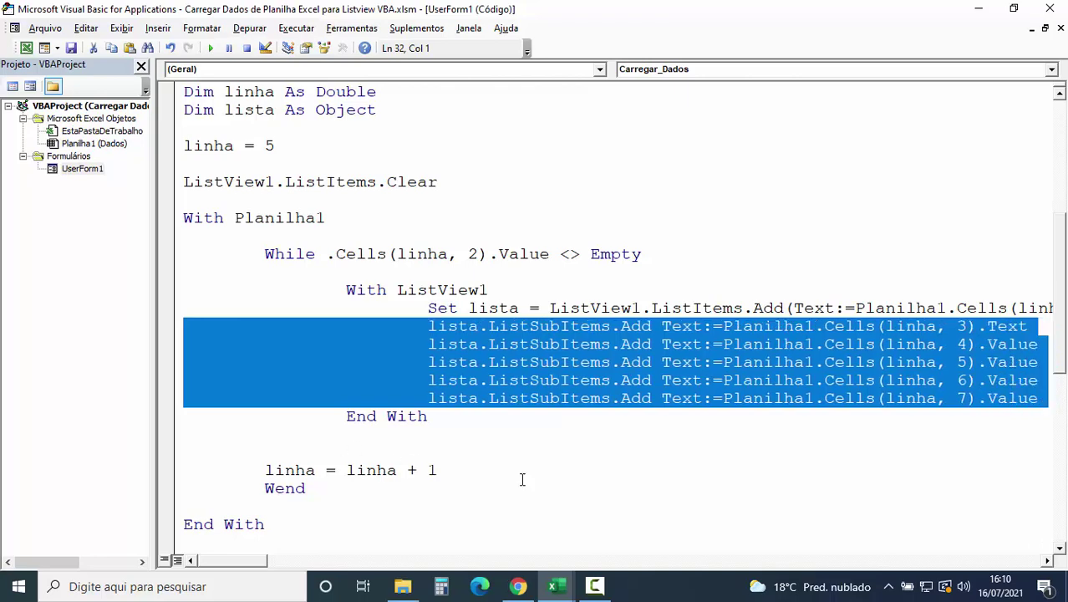
left_click(570, 467)
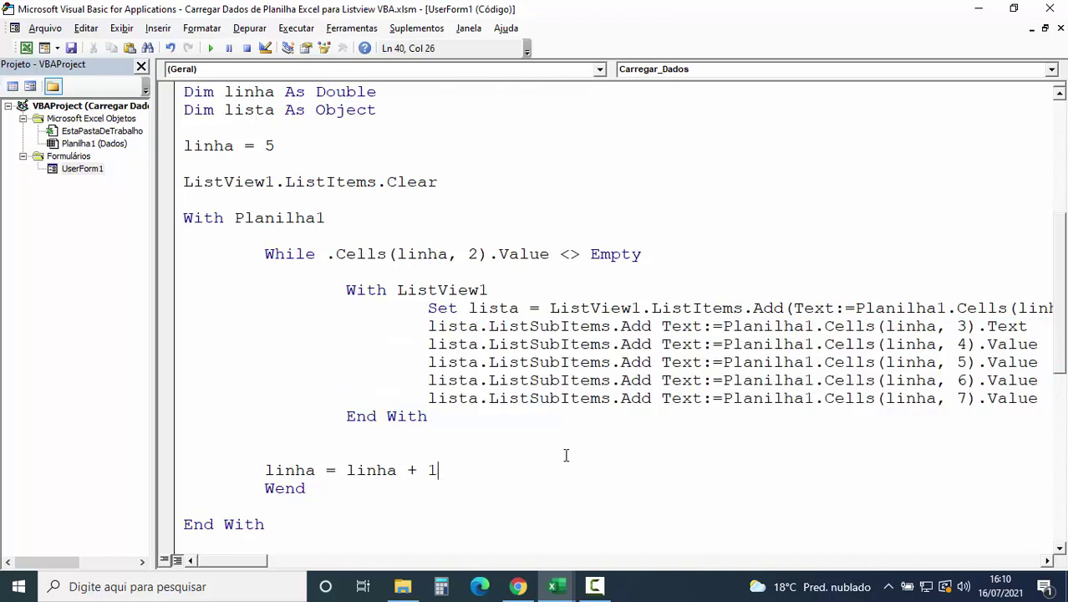
left_click_drag(232, 560, 255, 566)
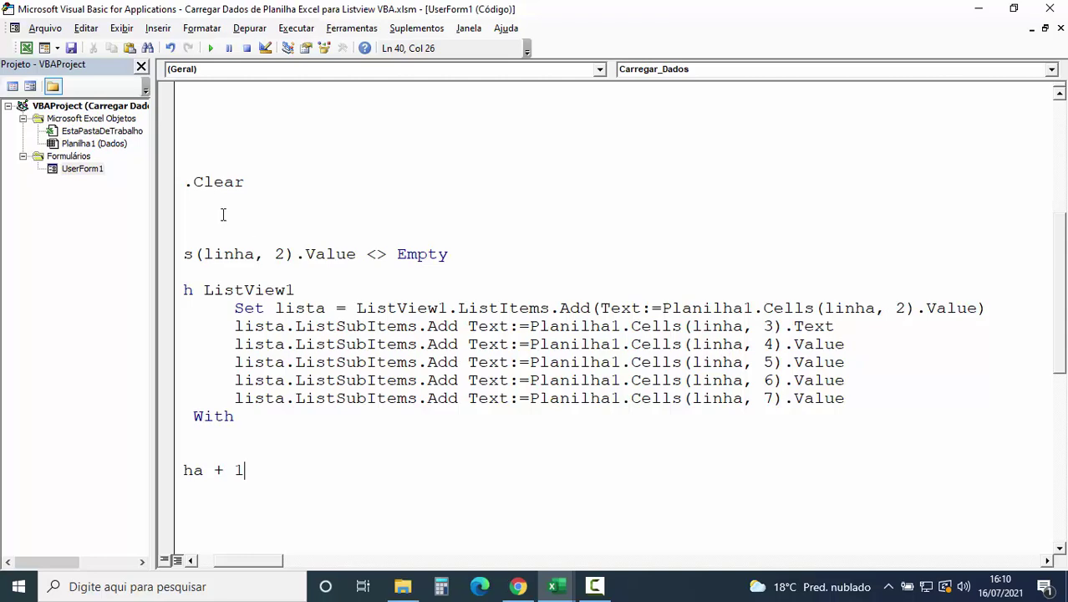
left_click(26, 47)
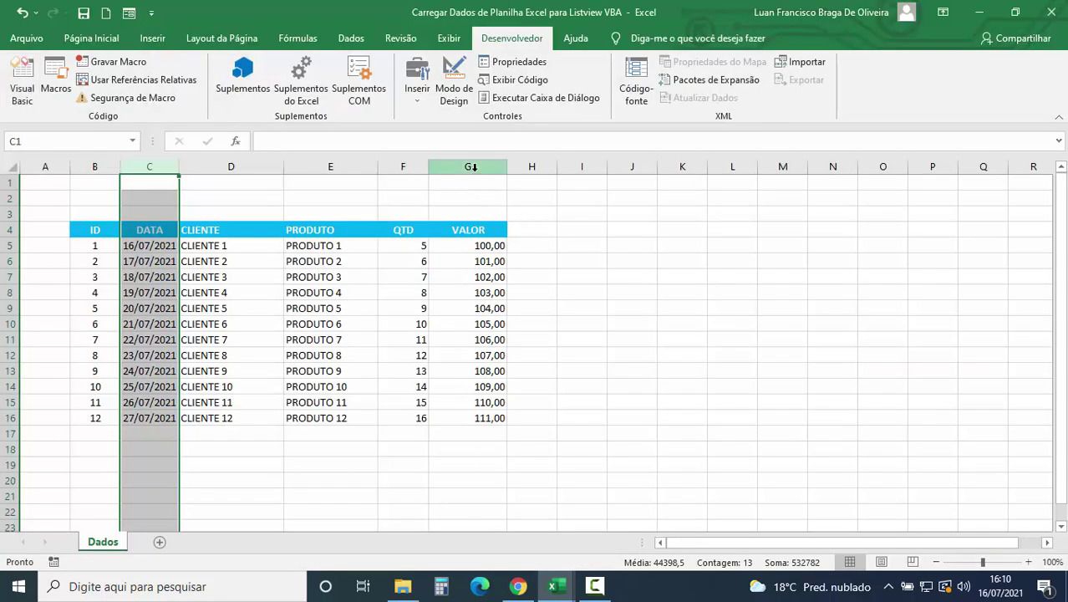
left_click(472, 167)
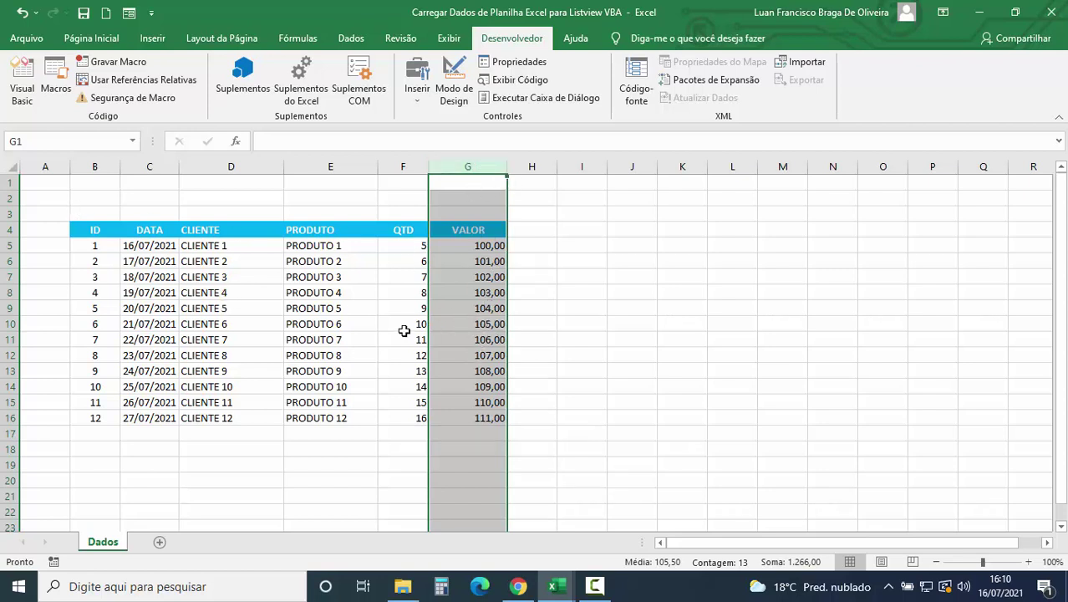
- Add Set lista = Nothing after the loop's End With
left_click(24, 86)
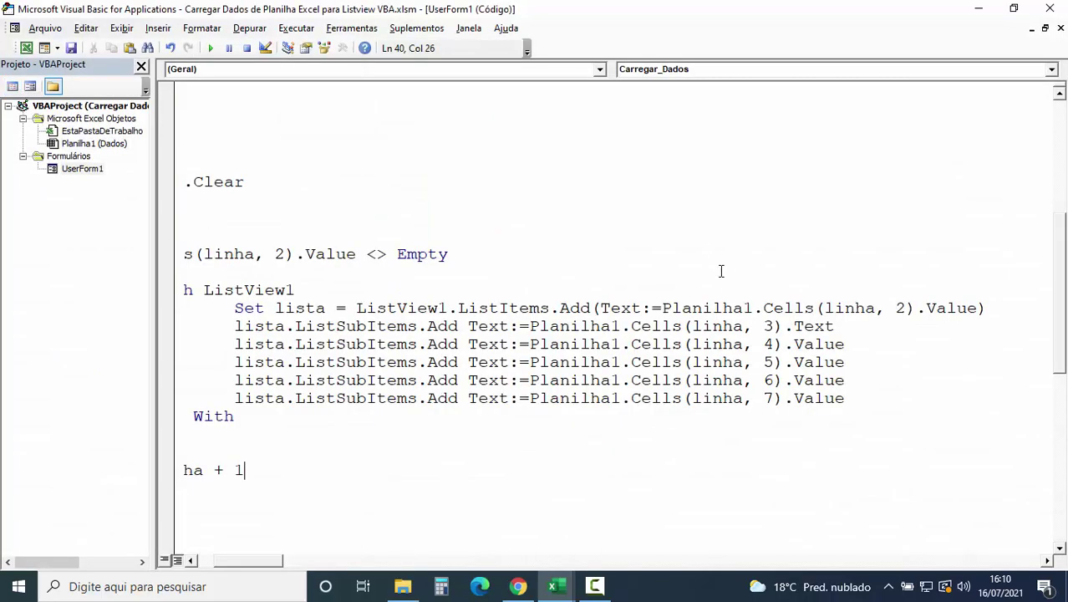
left_click_drag(243, 561, 219, 561)
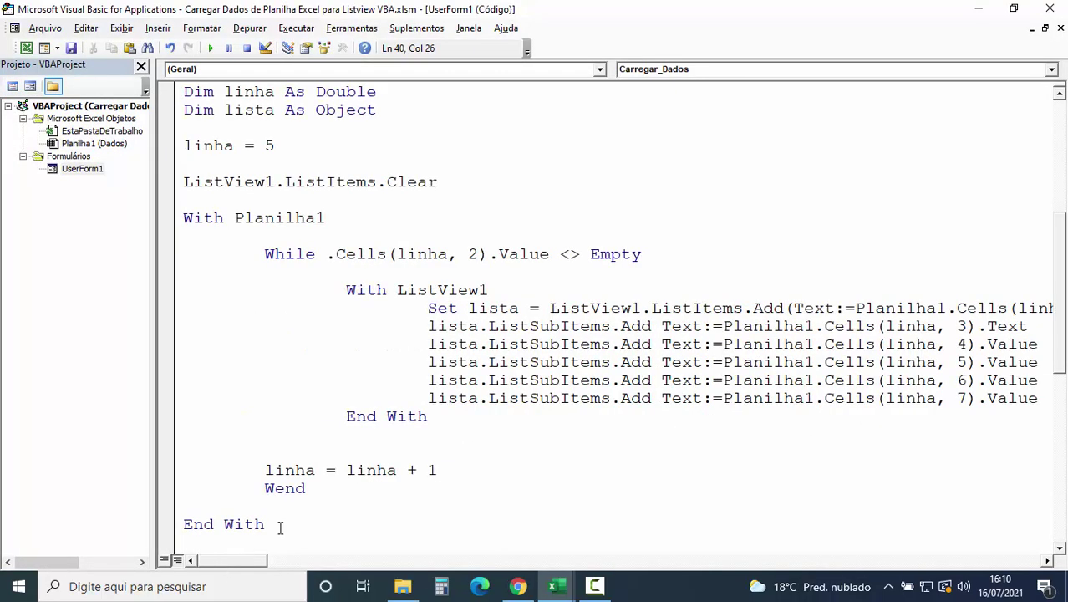
scroll(307, 515, "down", 2)
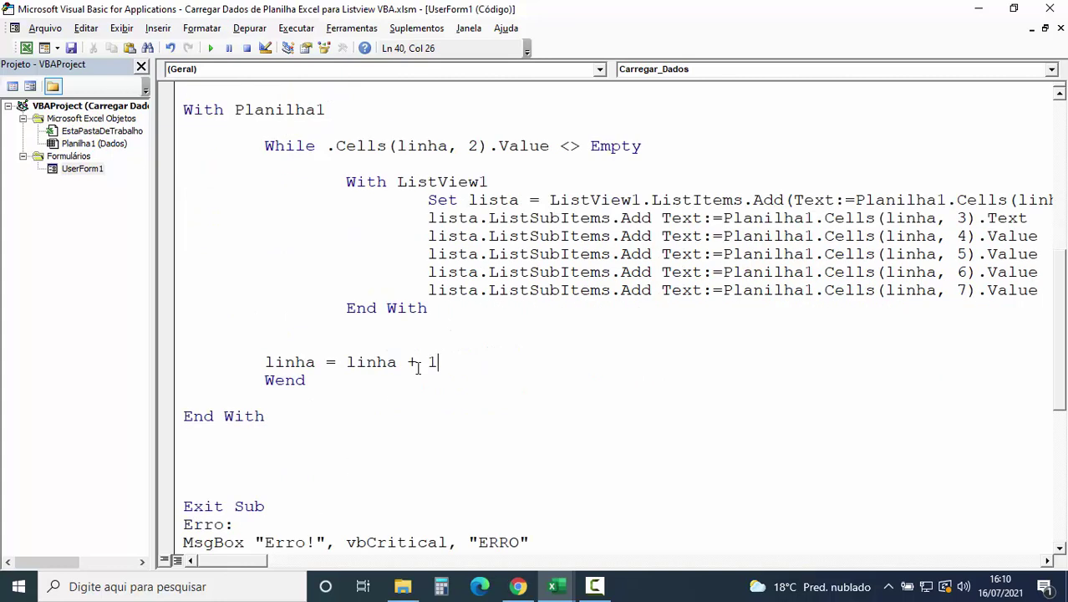
key("Return")
left_click(441, 316)
key("Delete")
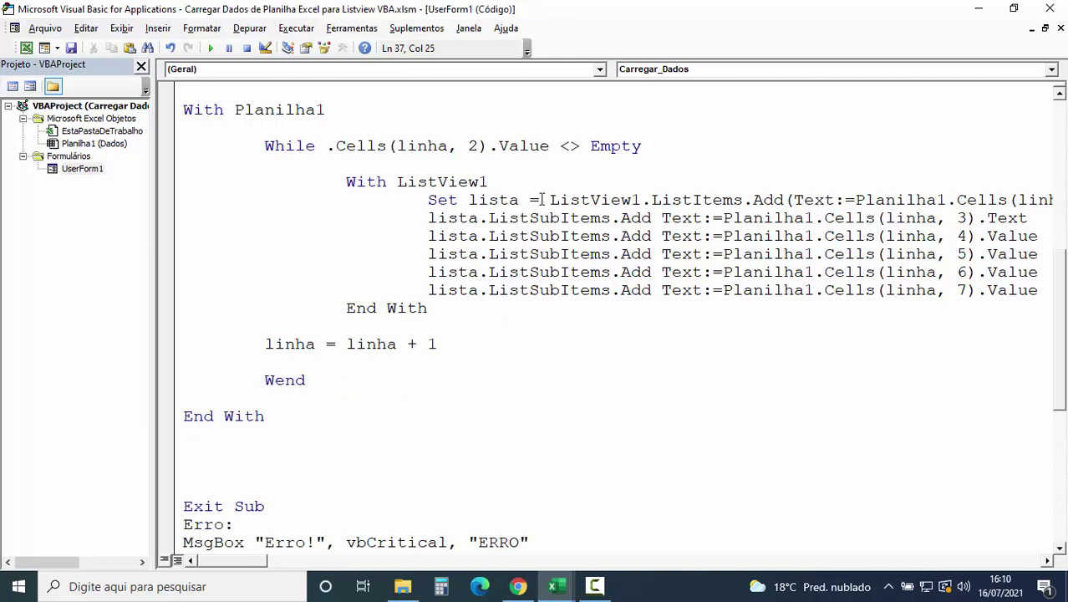
left_click_drag(540, 199, 428, 200)
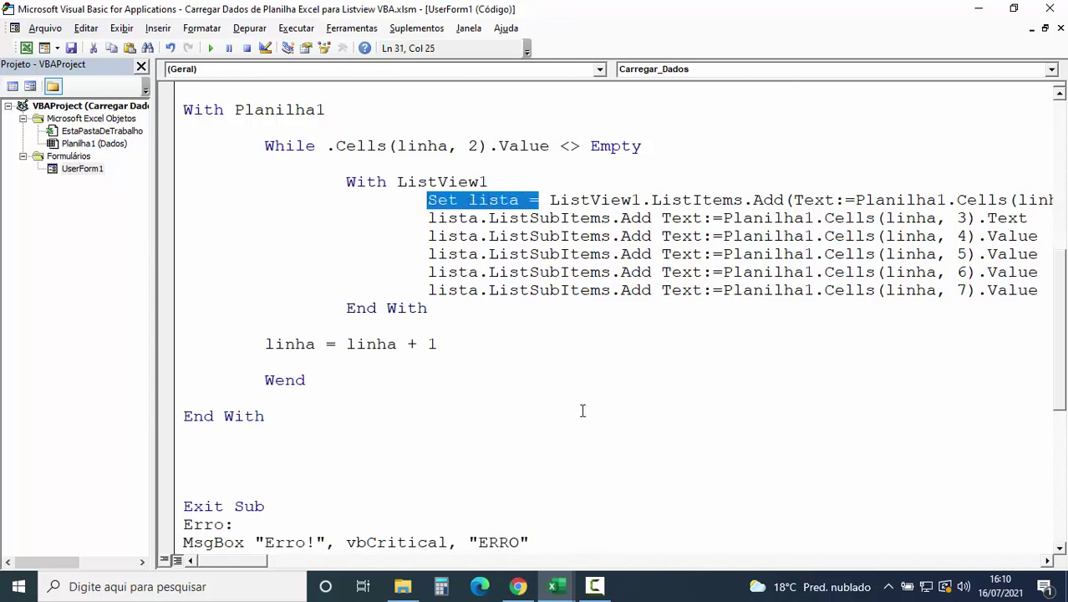
left_click(206, 456)
type("Set lista =")
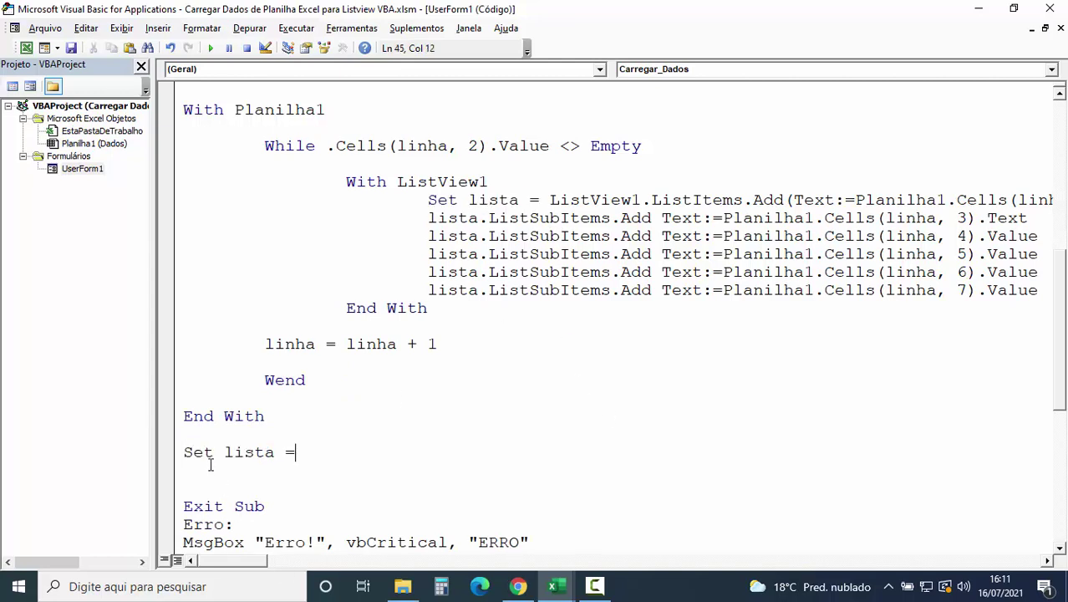
type(" nothing")
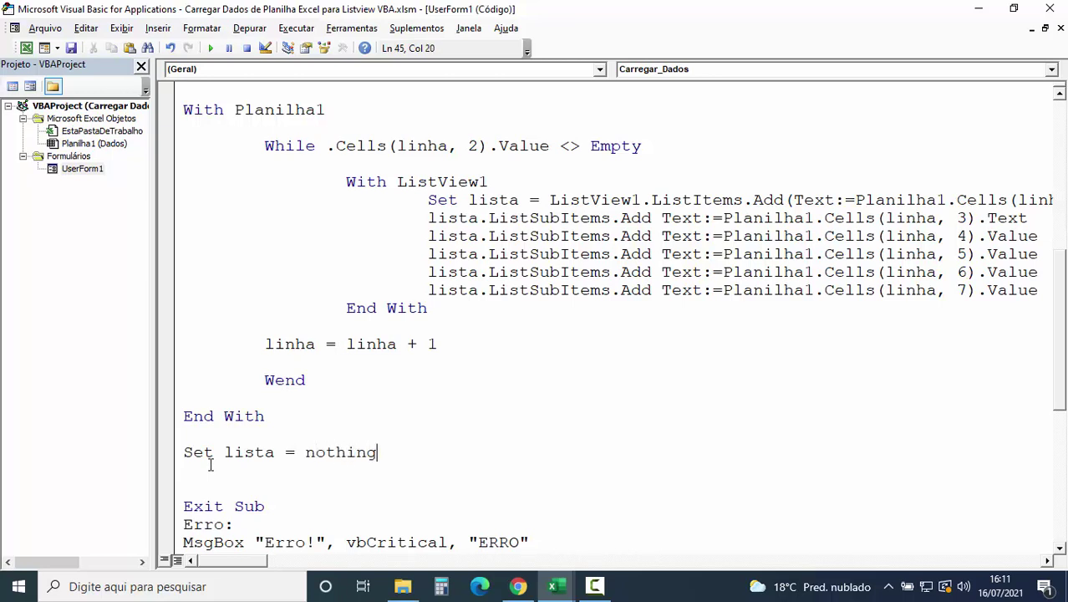
left_click(338, 405)
- Scroll through the Carregar_Dados code and open the UserForm1 design
scroll(503, 373, "up", 1)
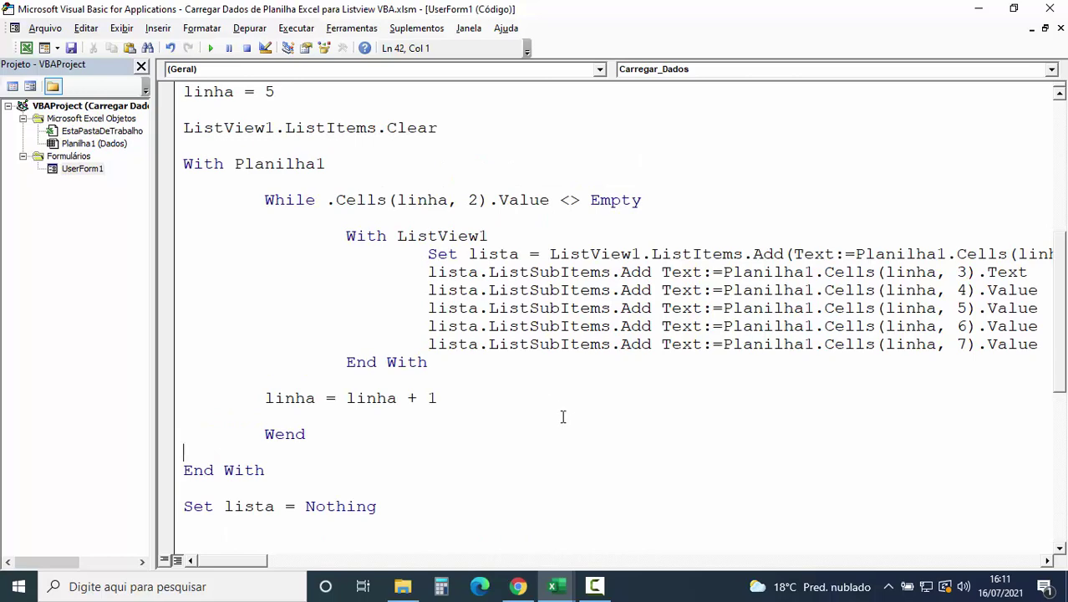
scroll(585, 383, "up", 4)
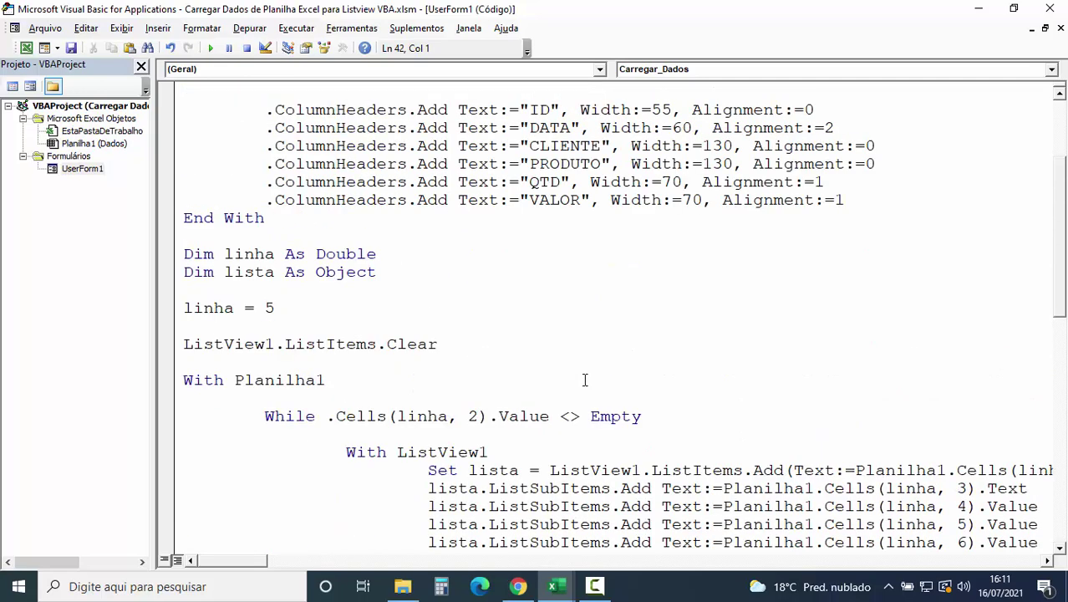
scroll(502, 378, "up", 2)
scroll(501, 378, "up", 1)
scroll(501, 377, "down", 5)
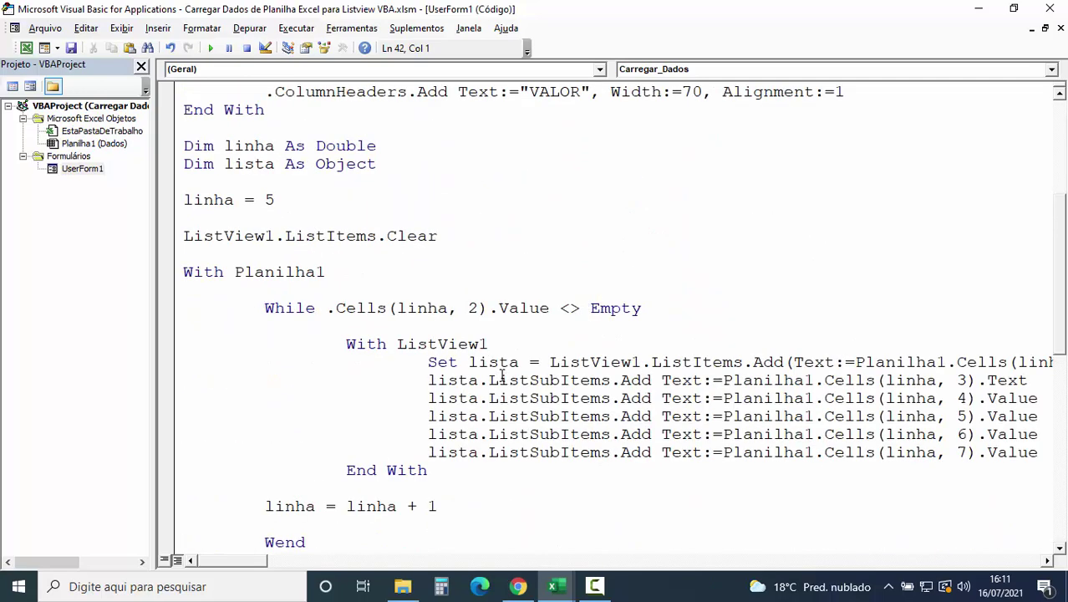
scroll(510, 383, "down", 4)
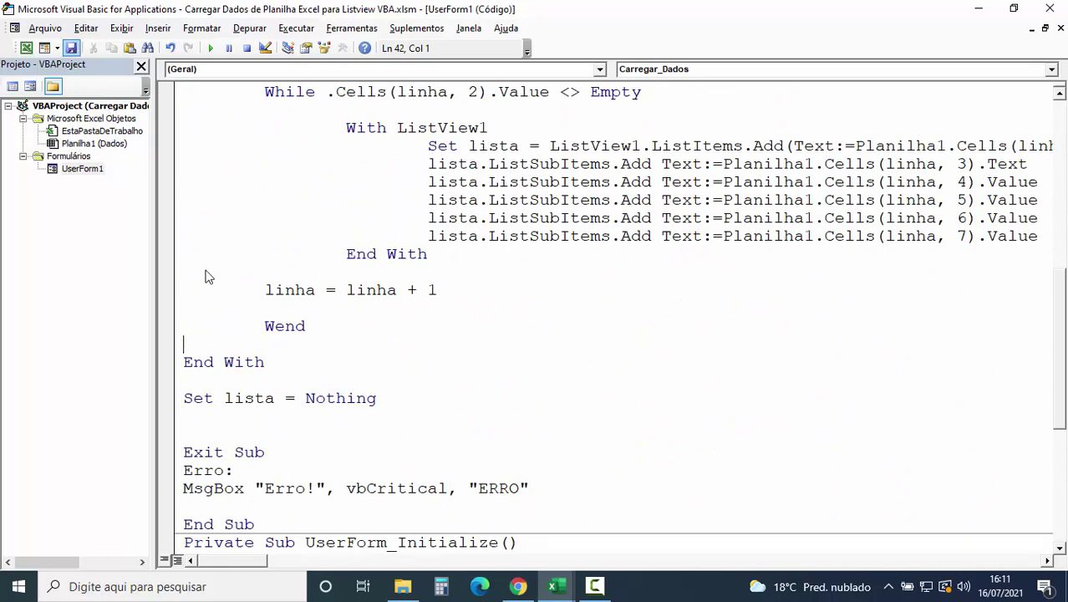
double_click(88, 170)
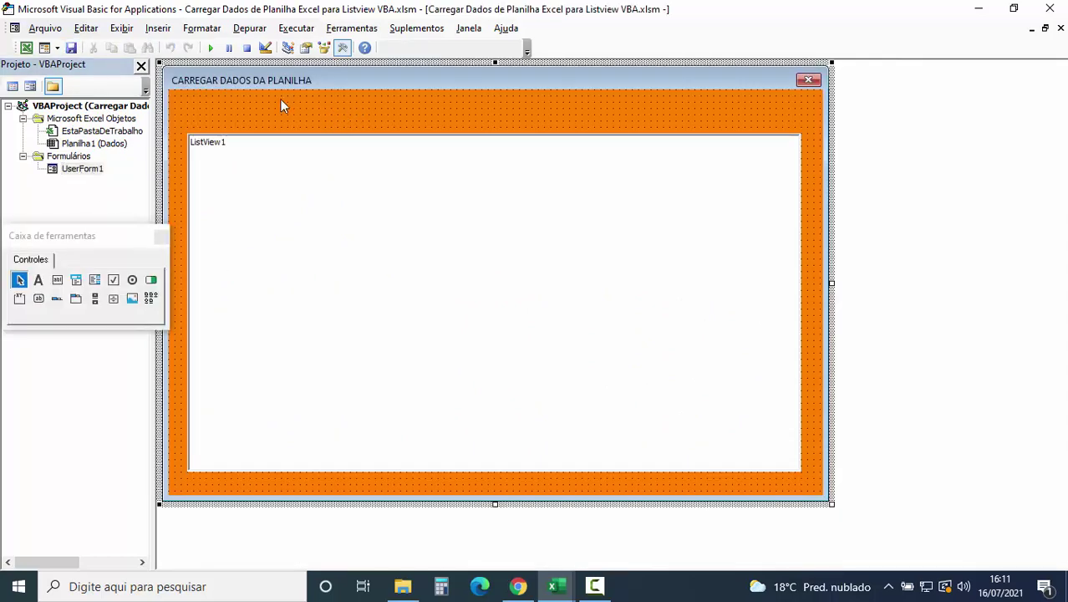
- Run UserForm1 to see all 12 sheet rows listed, close it, and go back to Excel
left_click(213, 48)
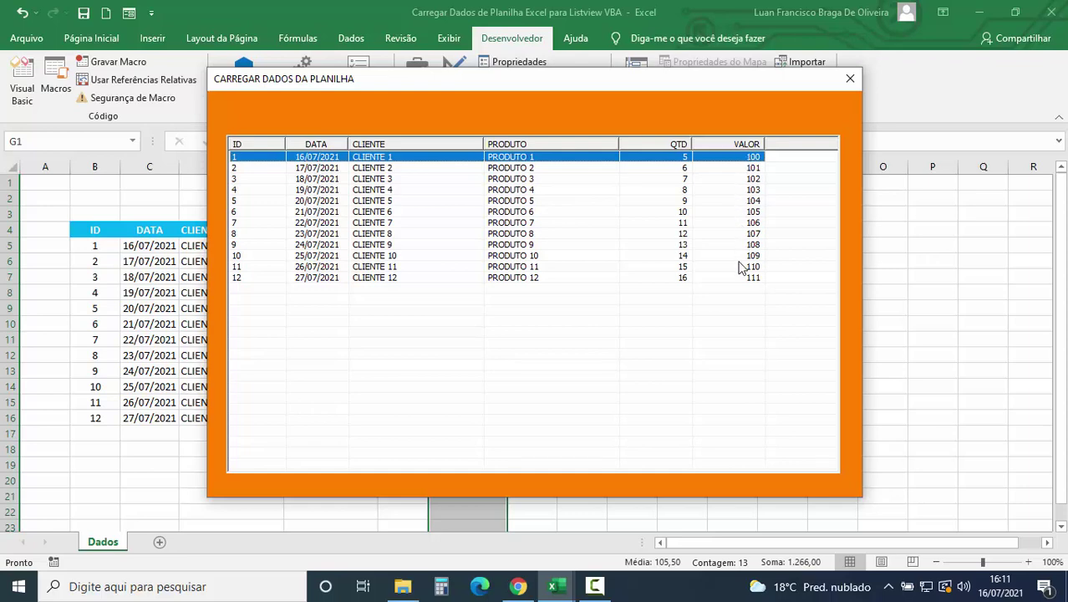
left_click(850, 81)
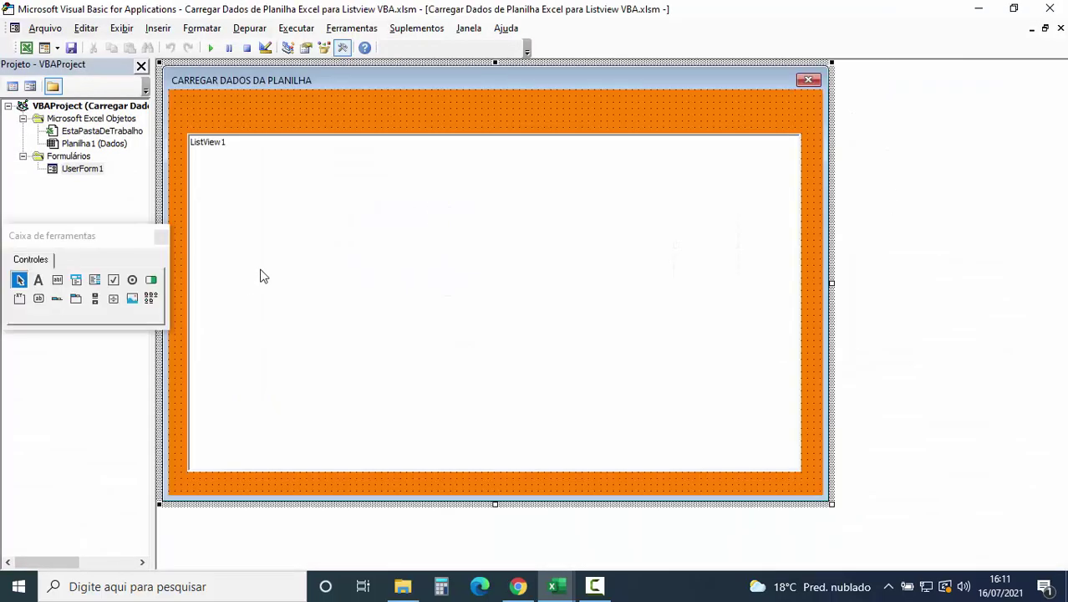
left_click(26, 48)
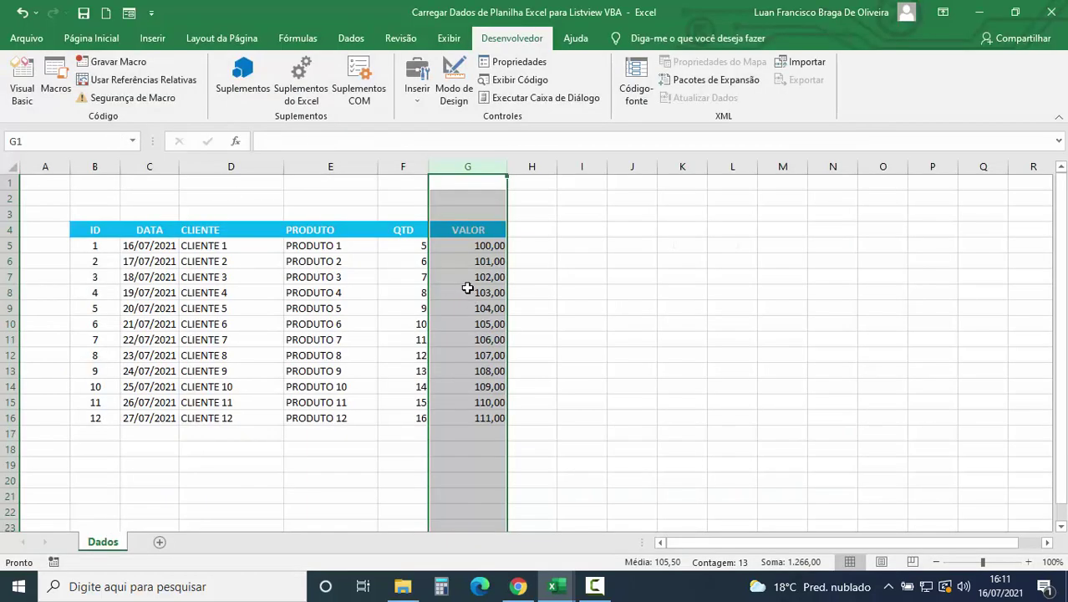
- Format column G (VALOR) as Moeda with the R$ symbol, then return to the VBA editor
left_click(484, 325)
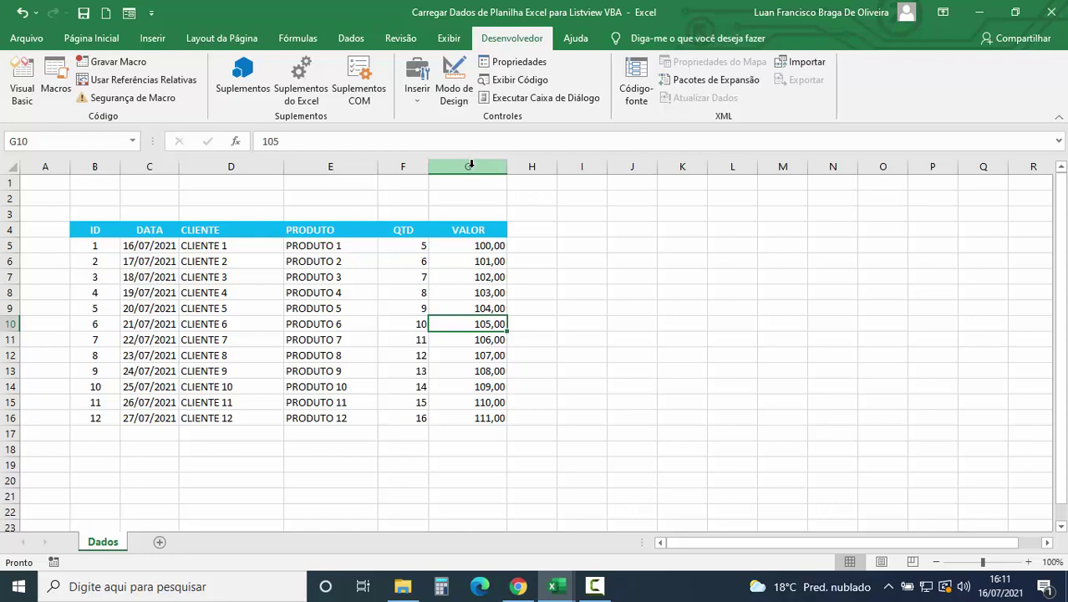
left_click(470, 166)
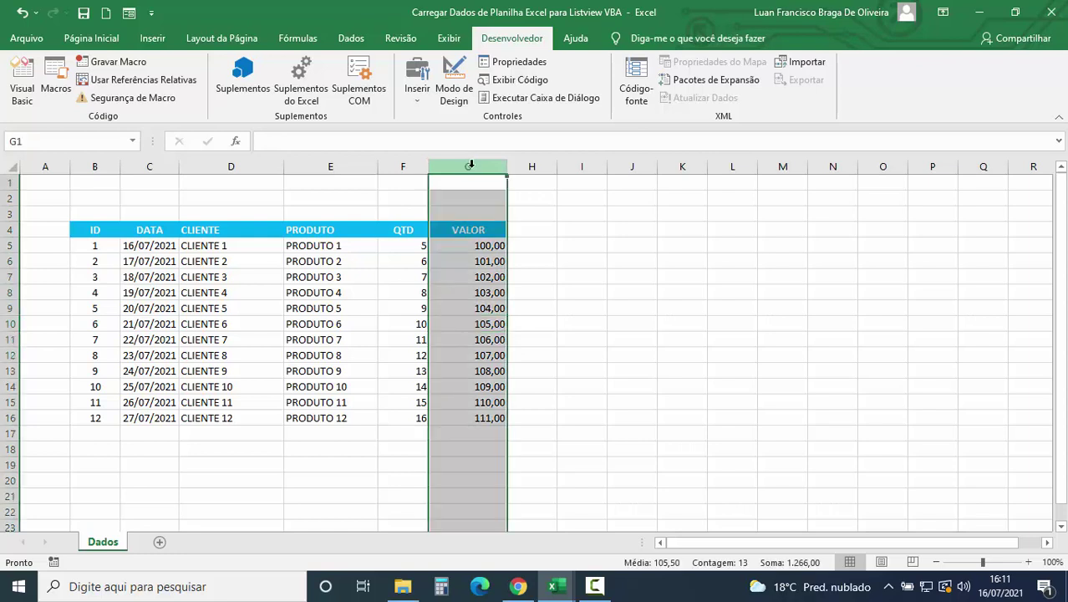
right_click(471, 167)
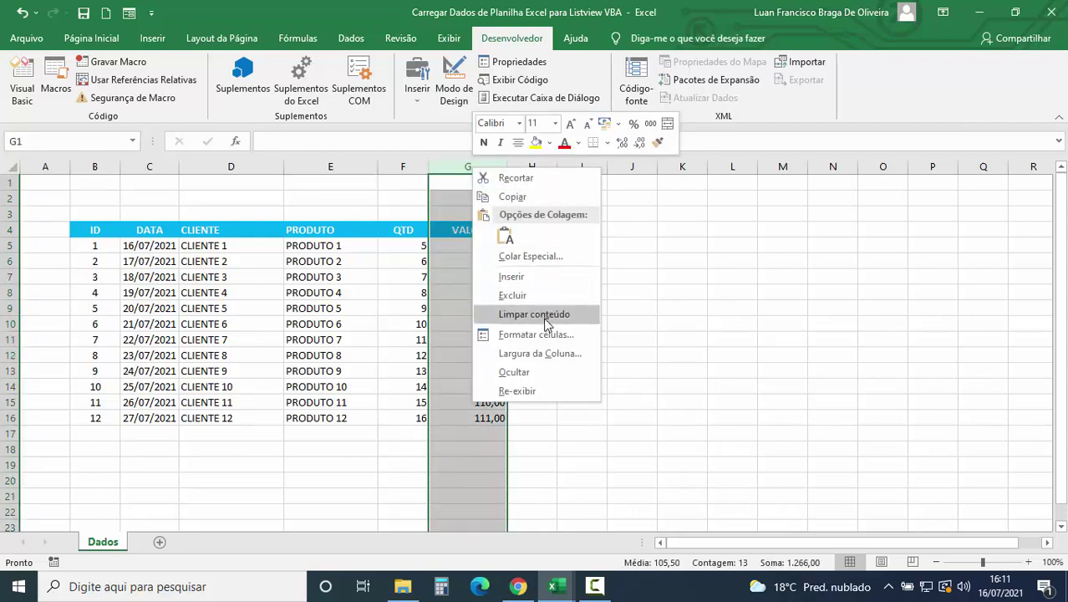
left_click(536, 334)
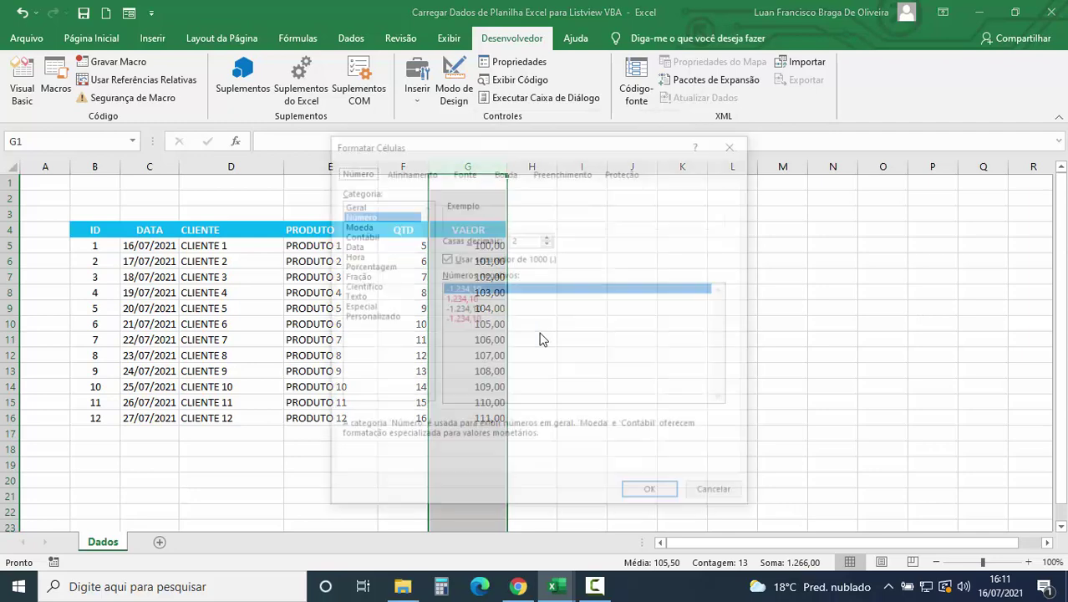
left_click(358, 226)
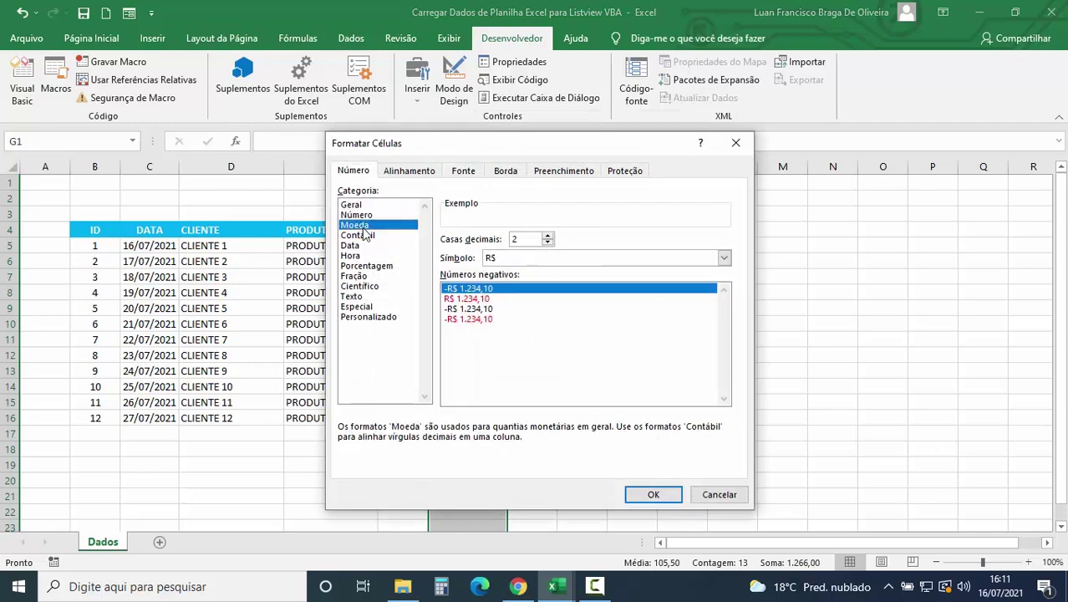
left_click(652, 494)
left_click(476, 449)
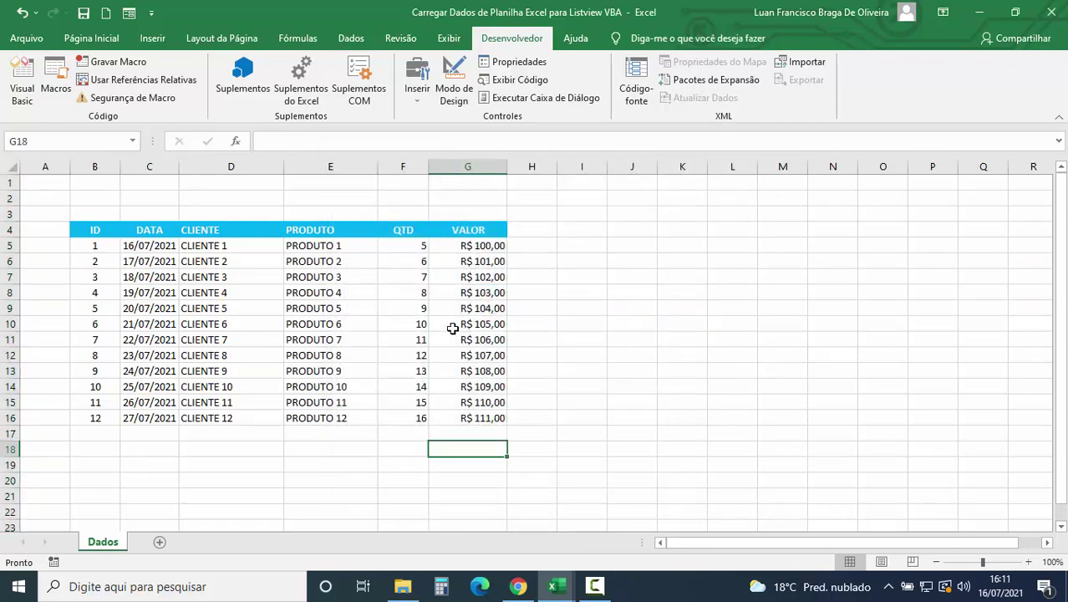
left_click(21, 84)
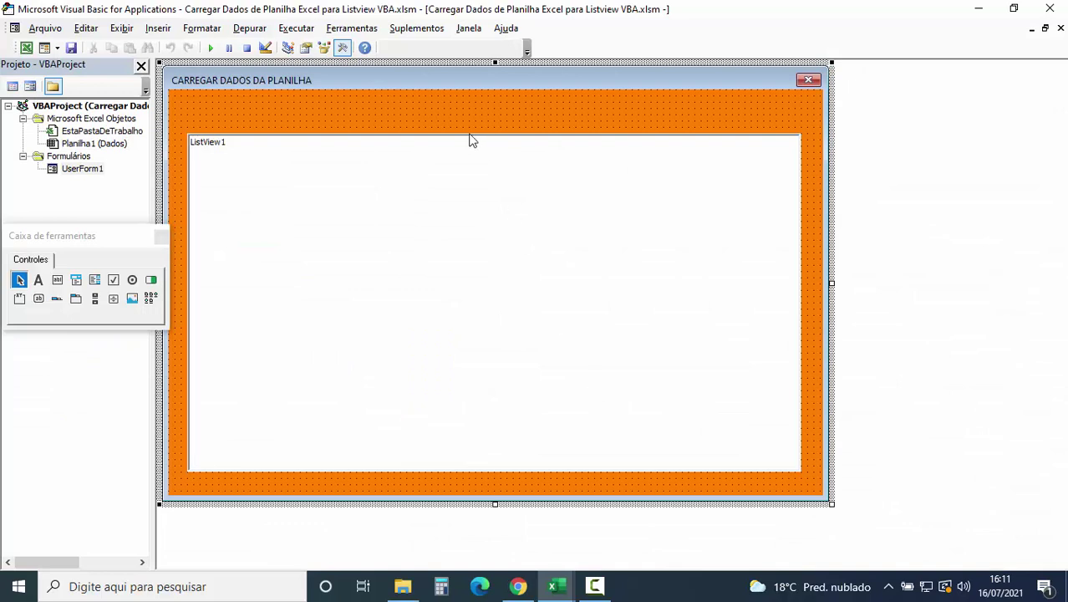
- Change the column-7 sub-item line from .Value to .Text
key("F7")
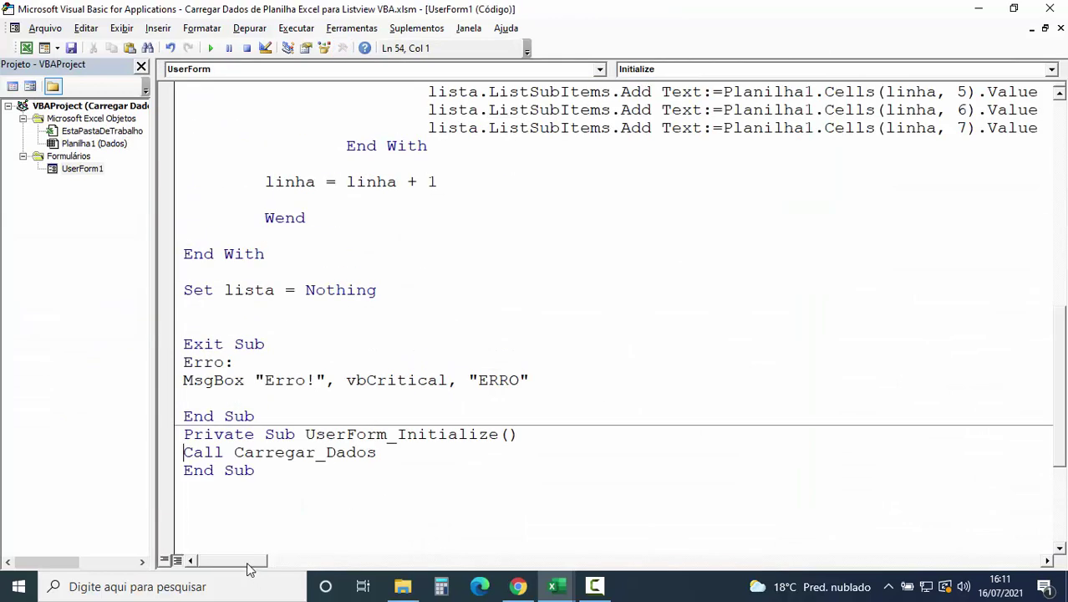
left_click_drag(251, 561, 289, 561)
scroll(558, 342, "up", 3)
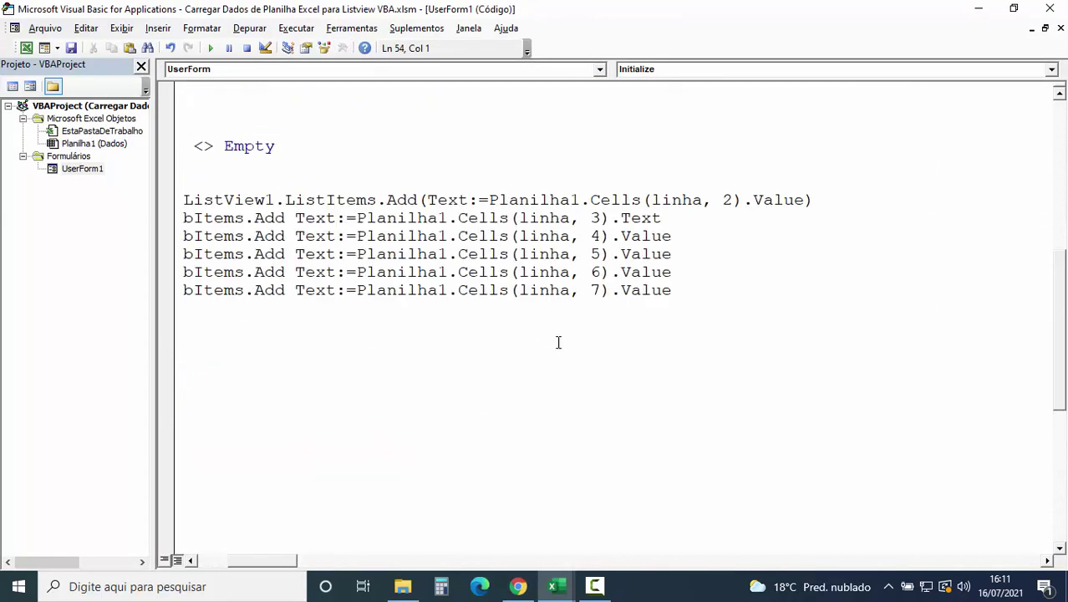
left_click(597, 291)
double_click(639, 290)
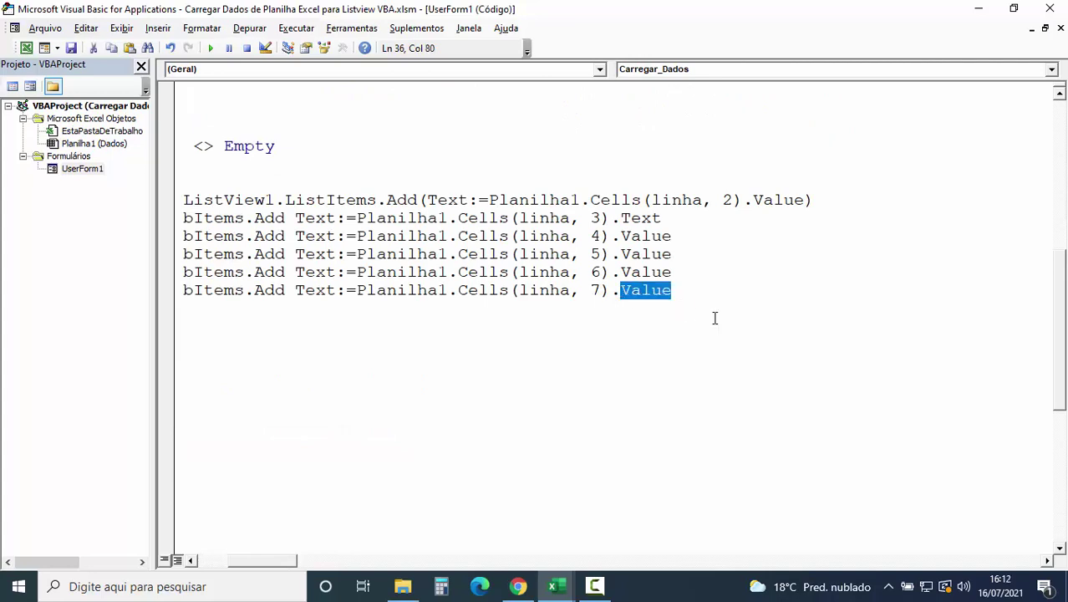
type("text")
left_click(640, 331)
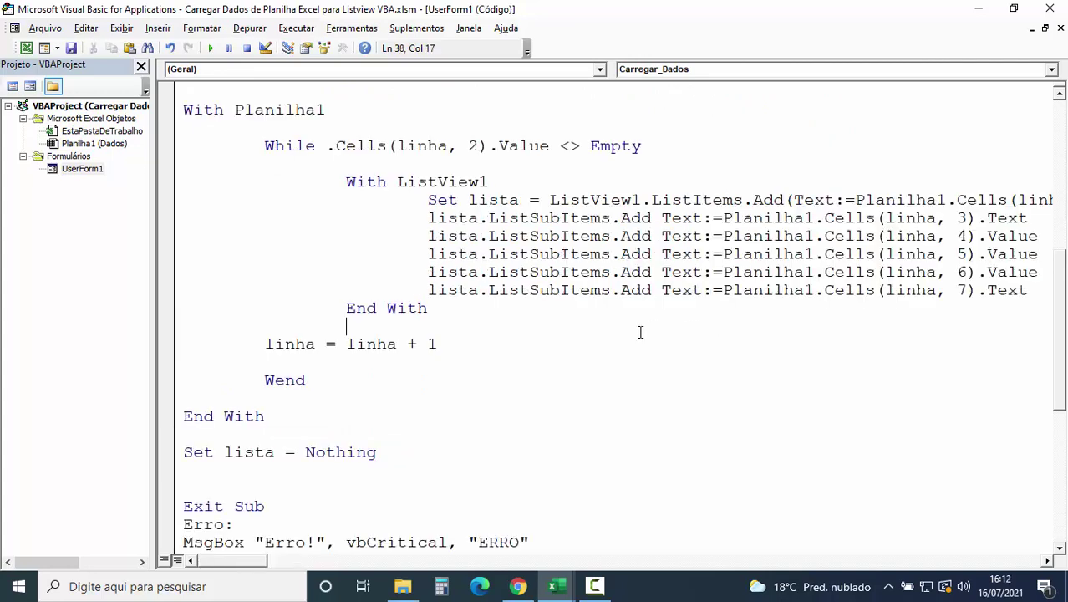
left_click_drag(236, 561, 258, 560)
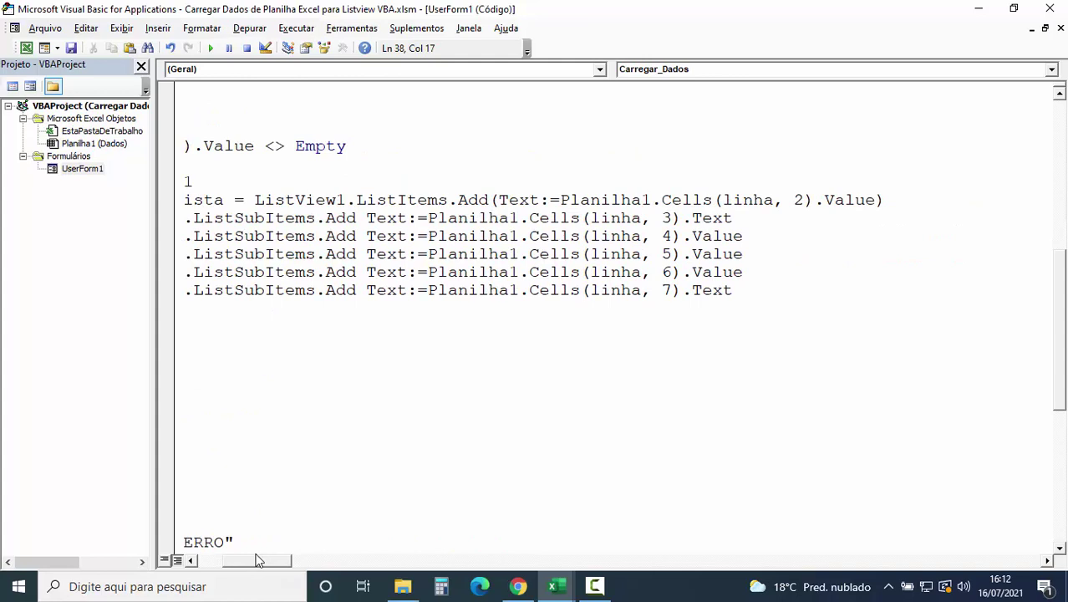
left_click_drag(256, 558, 208, 563)
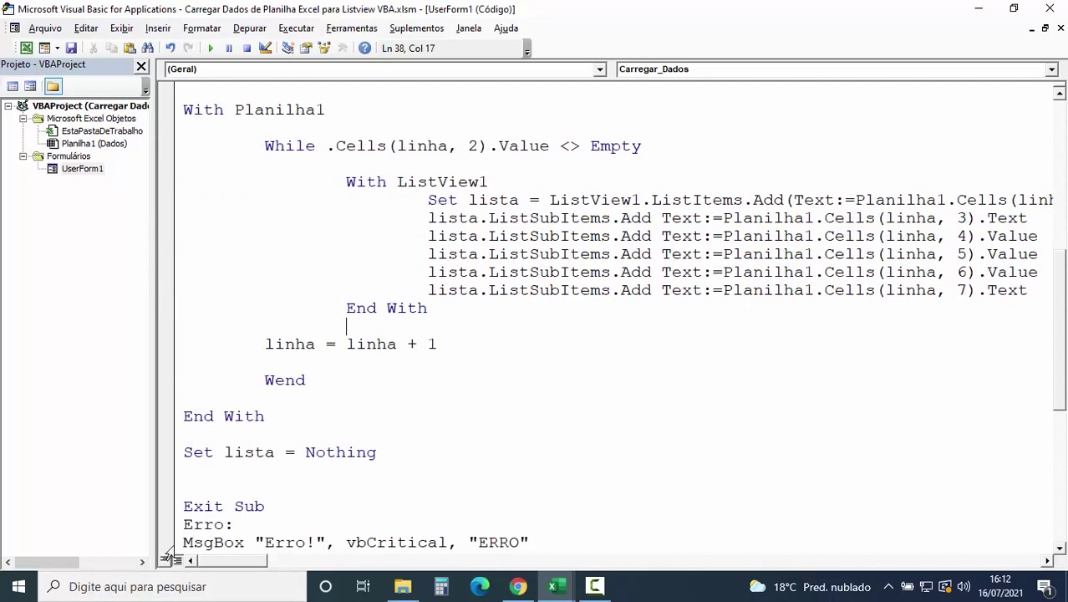
- Run UserForm1 to confirm VALOR shows R$ amounts, close it, and go back to Excel
double_click(82, 170)
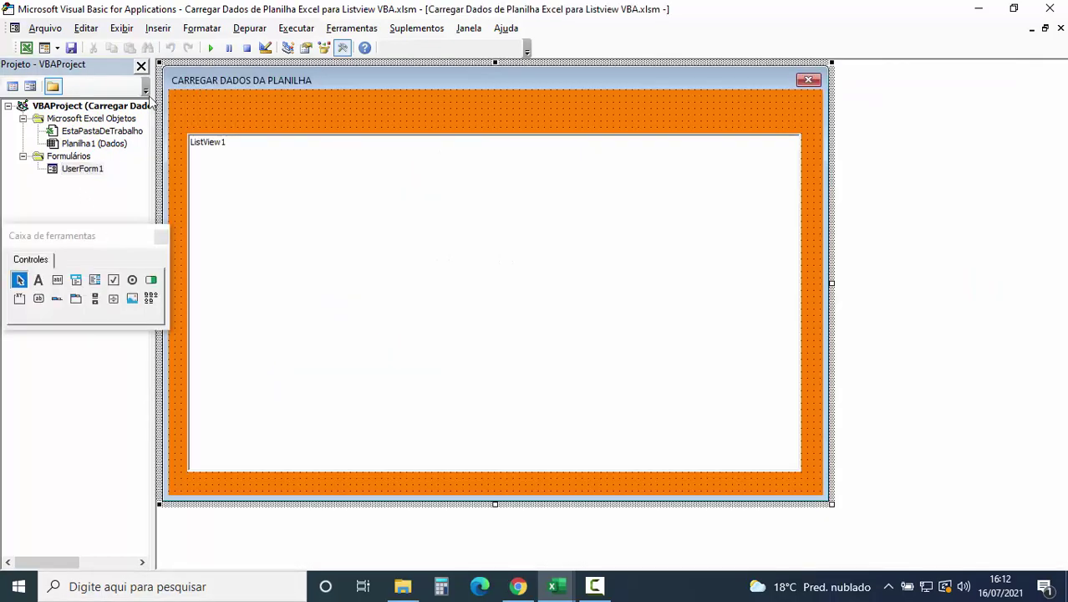
left_click(212, 52)
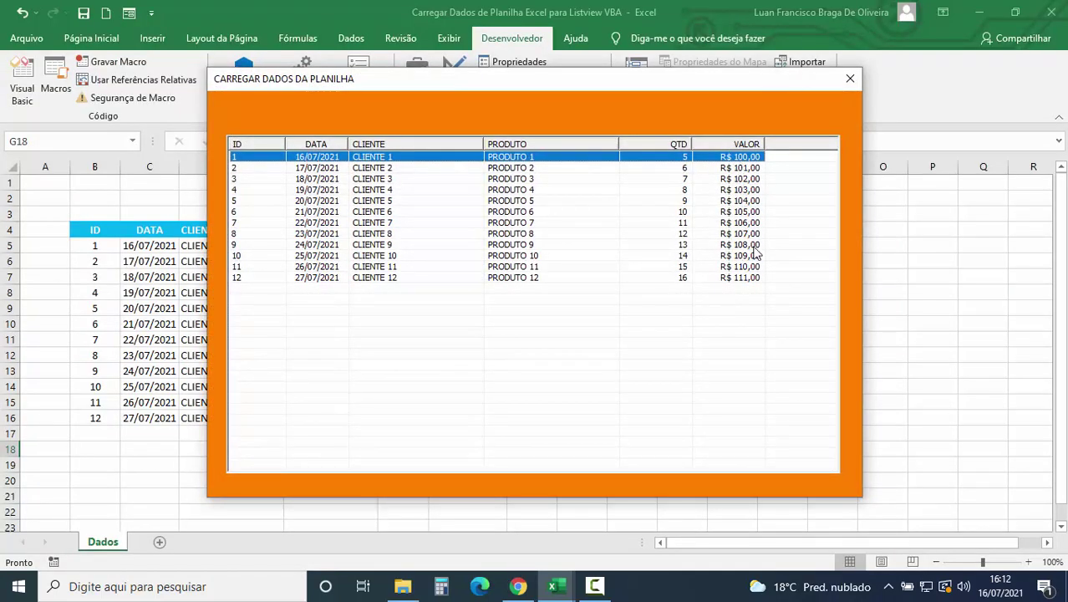
left_click(851, 81)
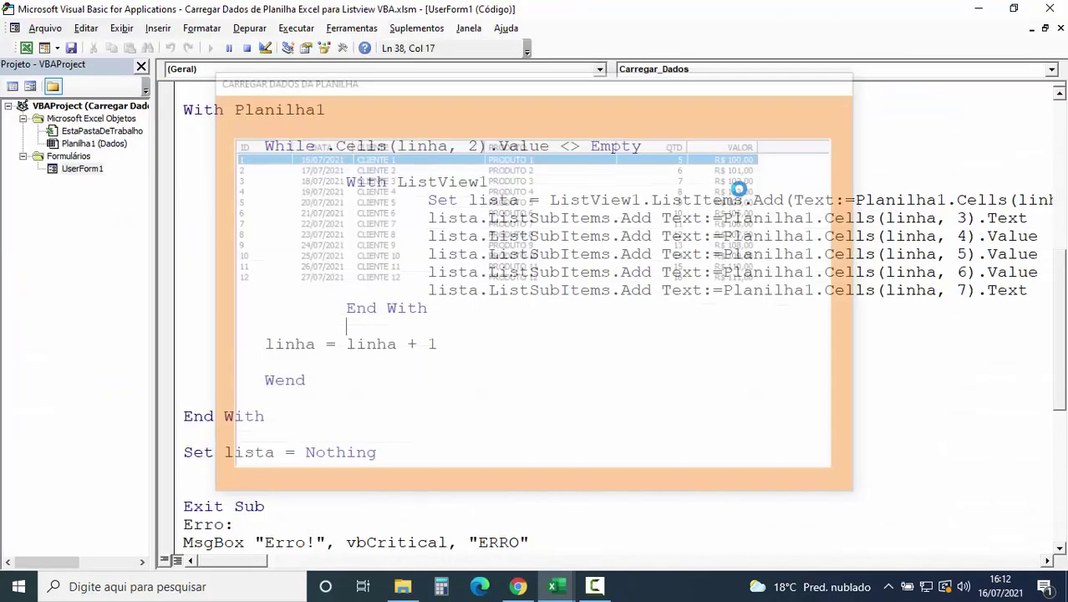
left_click(24, 49)
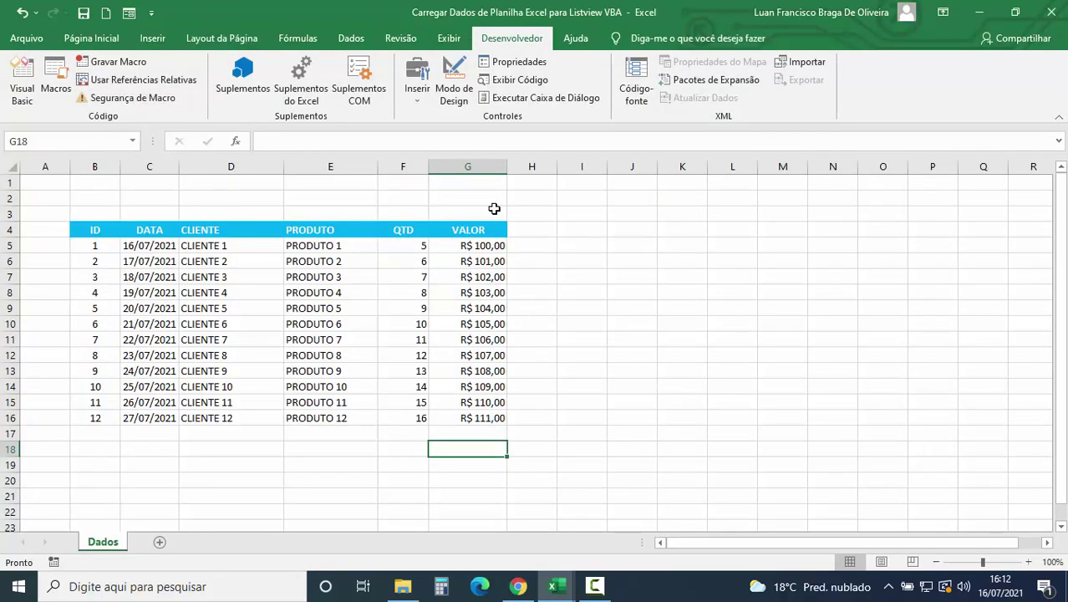
- Reformat column G as Número with 2 decimals, dropping the R$ symbol
left_click(477, 167)
right_click(477, 169)
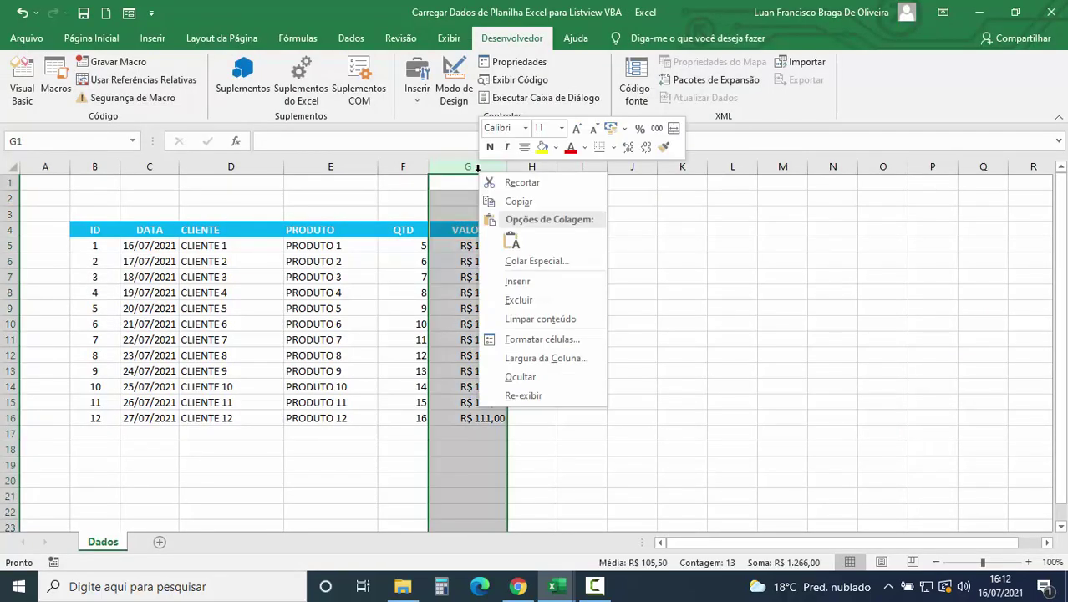
left_click(541, 338)
left_click(366, 219)
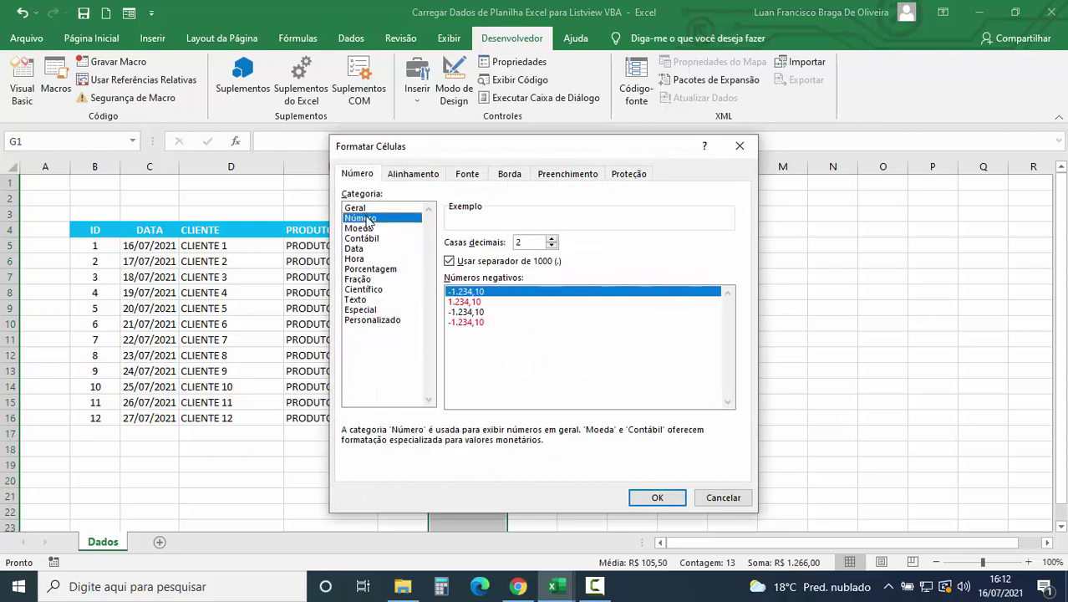
left_click(657, 497)
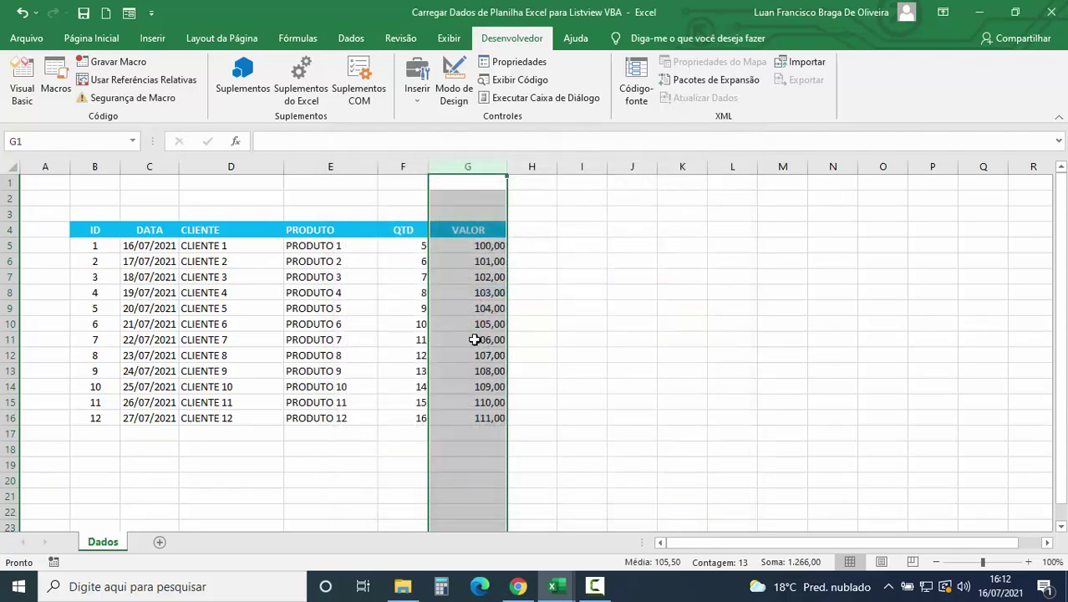
left_click(478, 338)
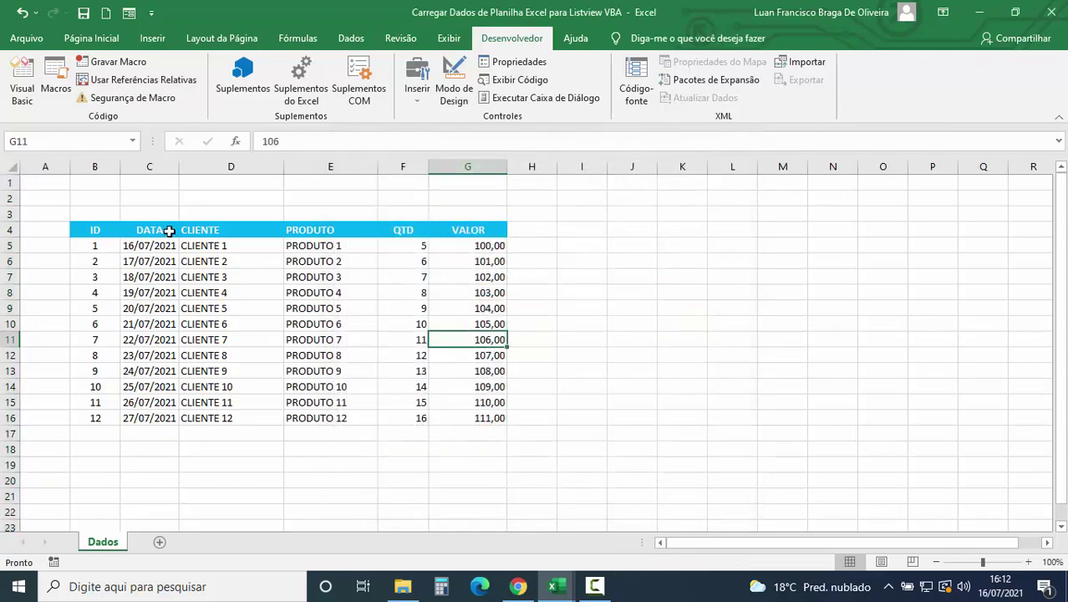
- In UserForm1's code, change the column-7 sub-item line to read the cell's .value instead of .Text
left_click(24, 84)
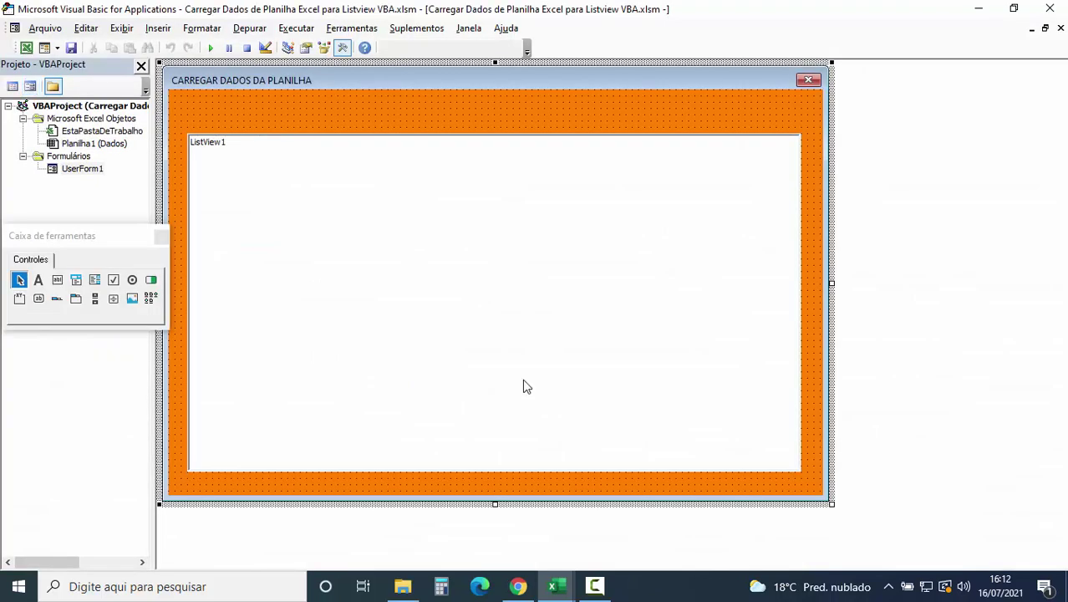
key("F7")
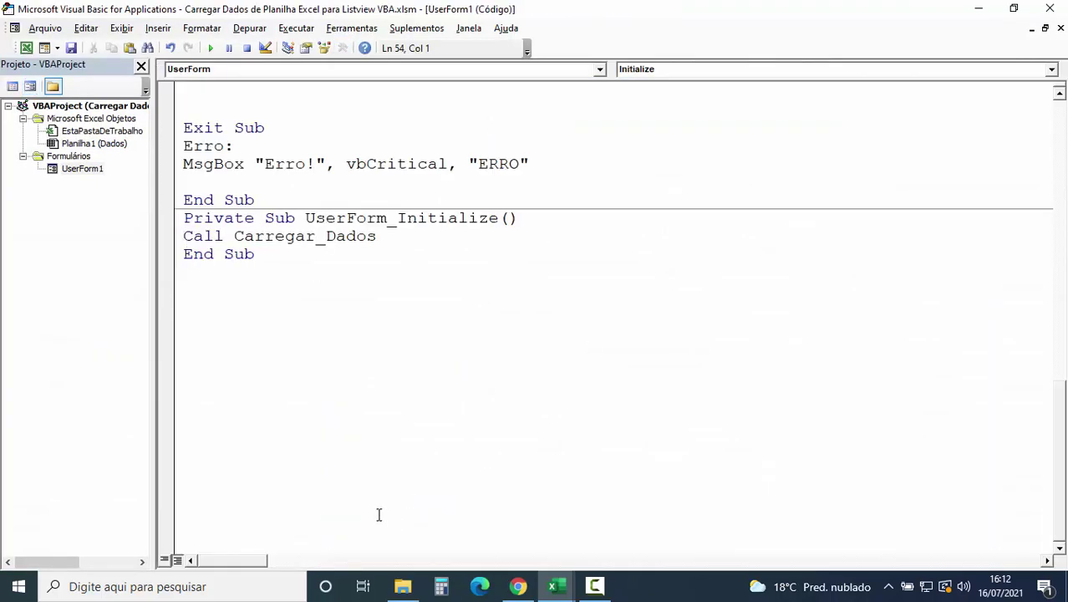
scroll(378, 513, "up", 4)
scroll(377, 511, "up", 2)
mouse_move(235, 565)
left_mouse_down()
mouse_move(266, 565)
mouse_move(263, 554)
left_mouse_up()
left_click(839, 237)
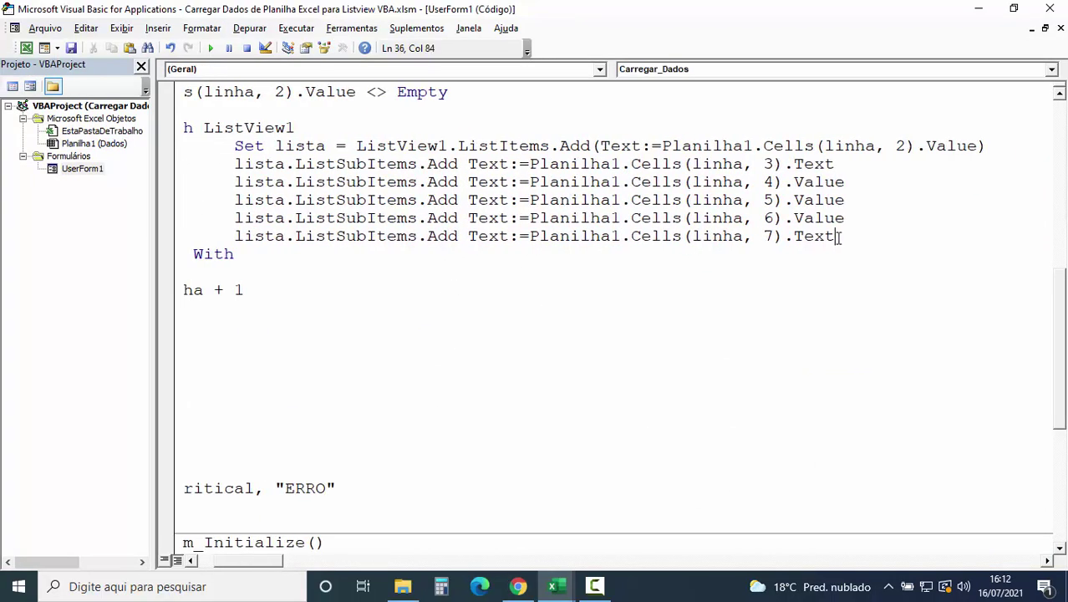
key("BackSpace")
key("BackSpace")
key("BackSpace")
key("BackSpace")
type("val")
type("ue")
- Wrap Planilha1.Cells(linha, 7).value in VBA.Format with the "currency" format
left_click(529, 238)
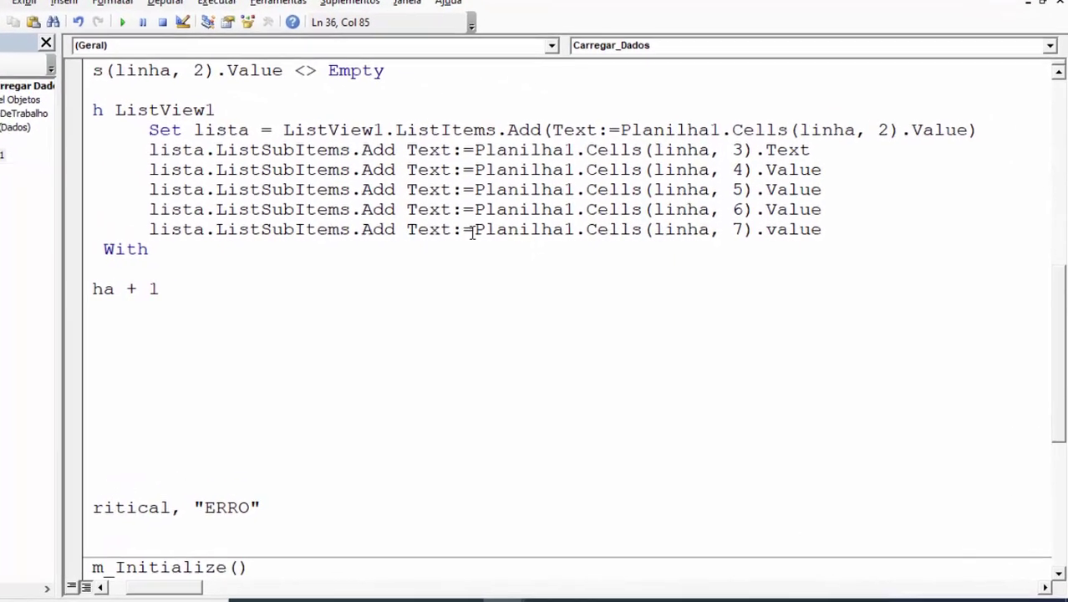
key("Left")
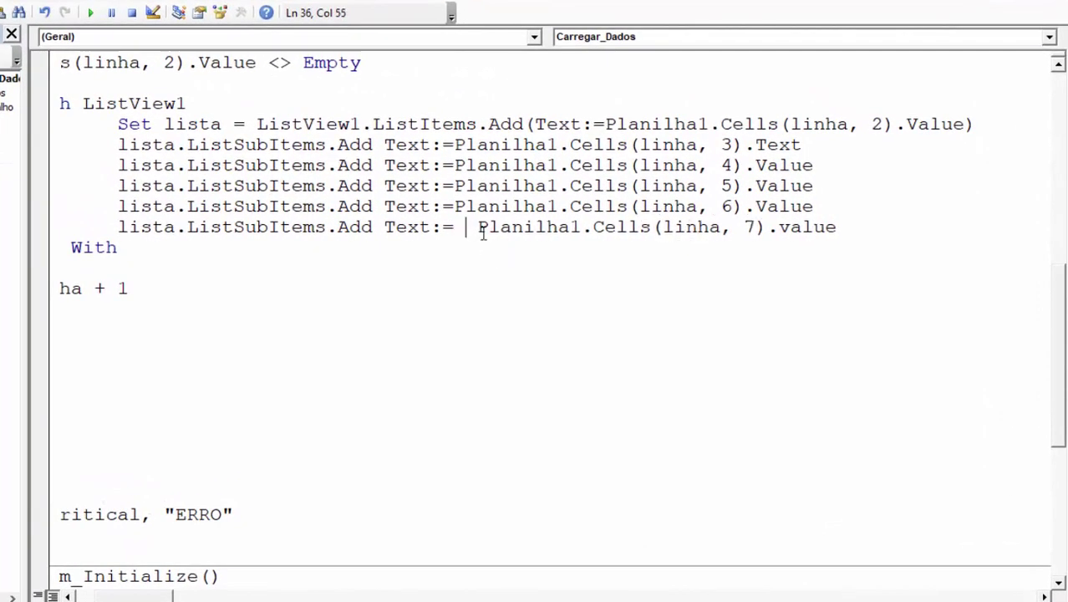
type("vba.for")
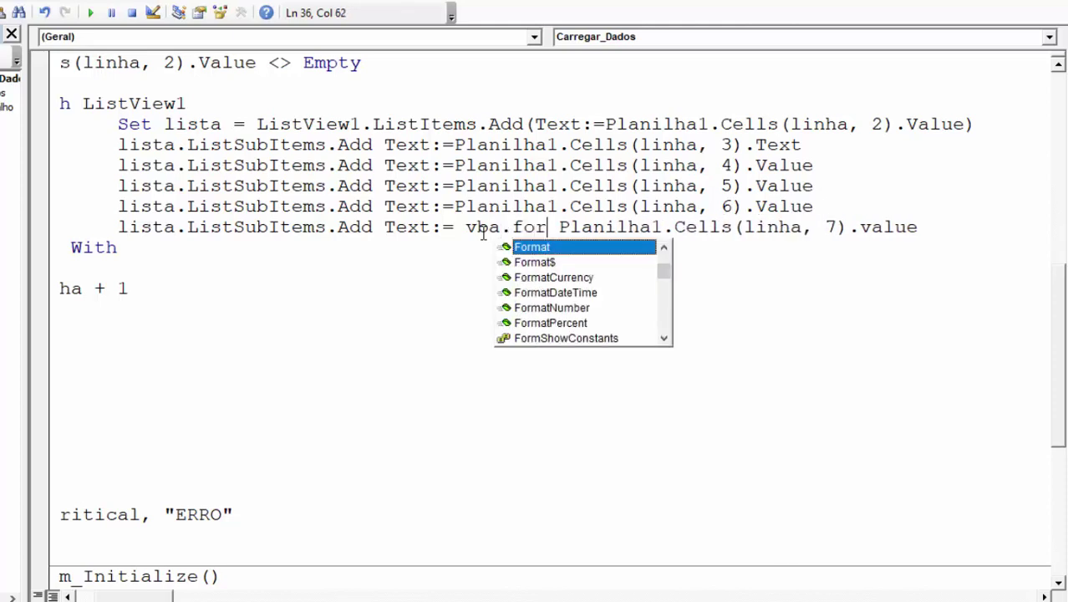
key("Tab")
type("(")
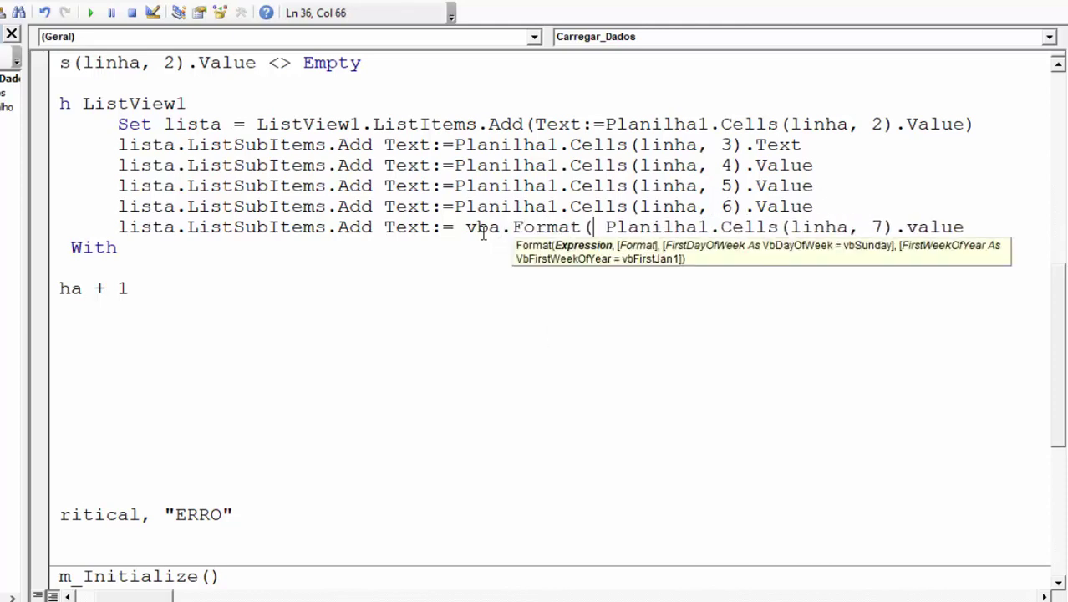
key("Delete")
left_click(962, 227)
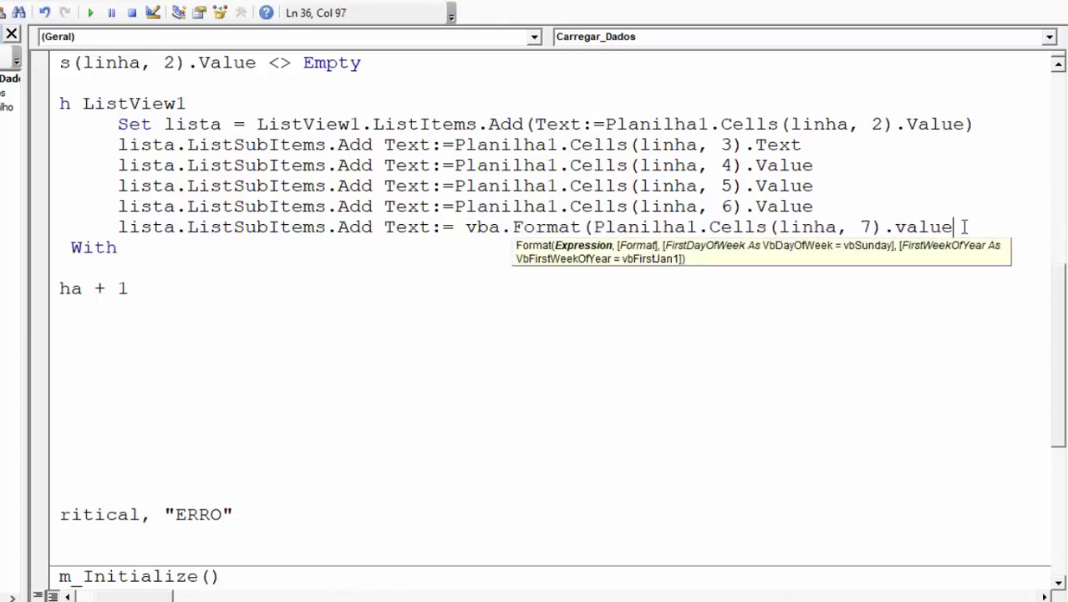
type(", ")
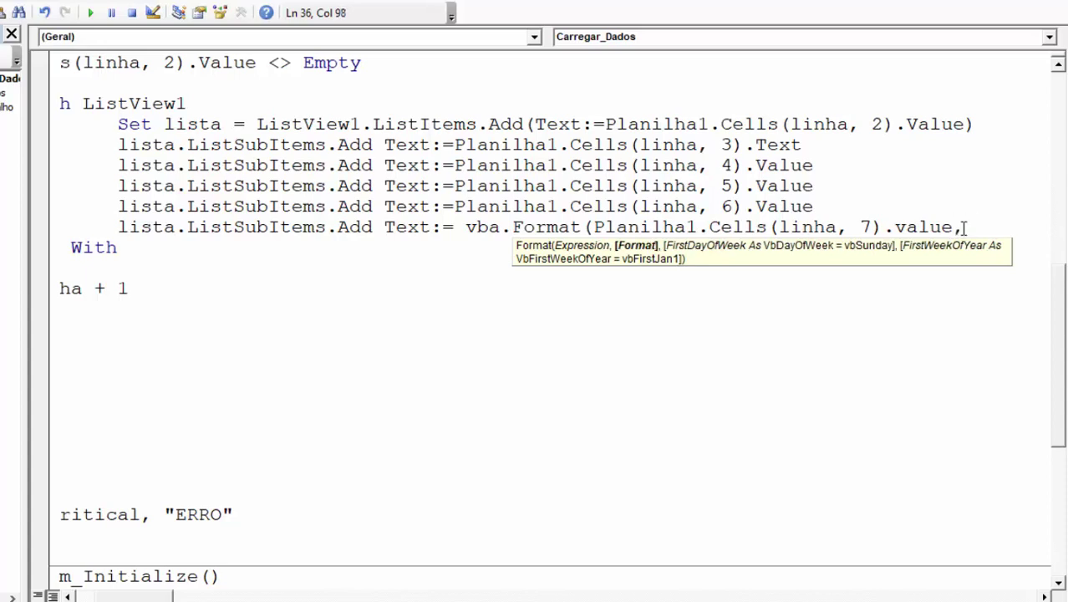
type("\"\"")
type(")")
left_click(987, 227)
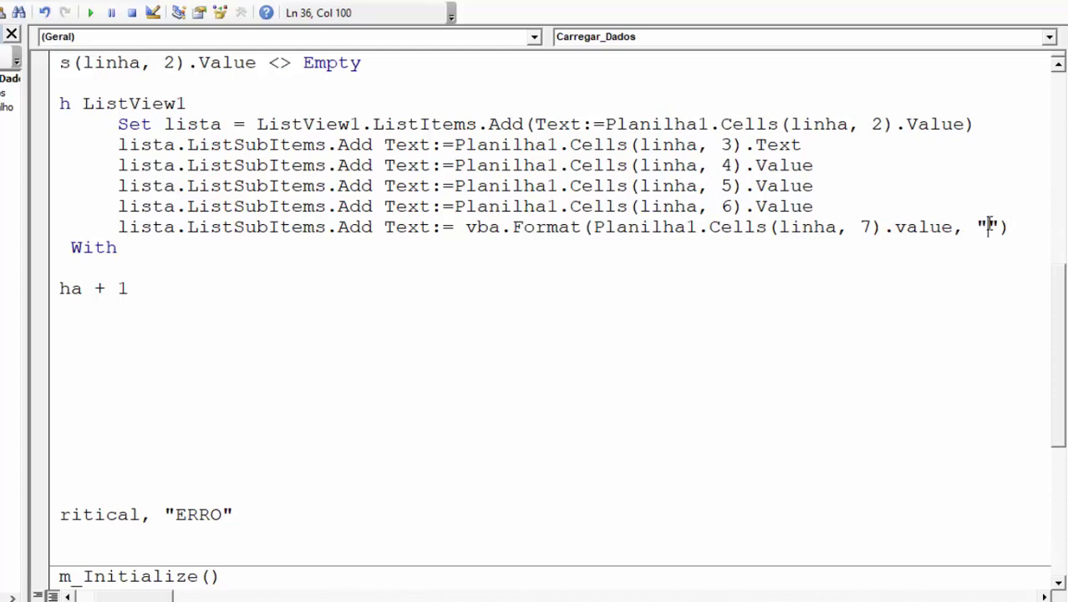
type("cu")
type("rrency")
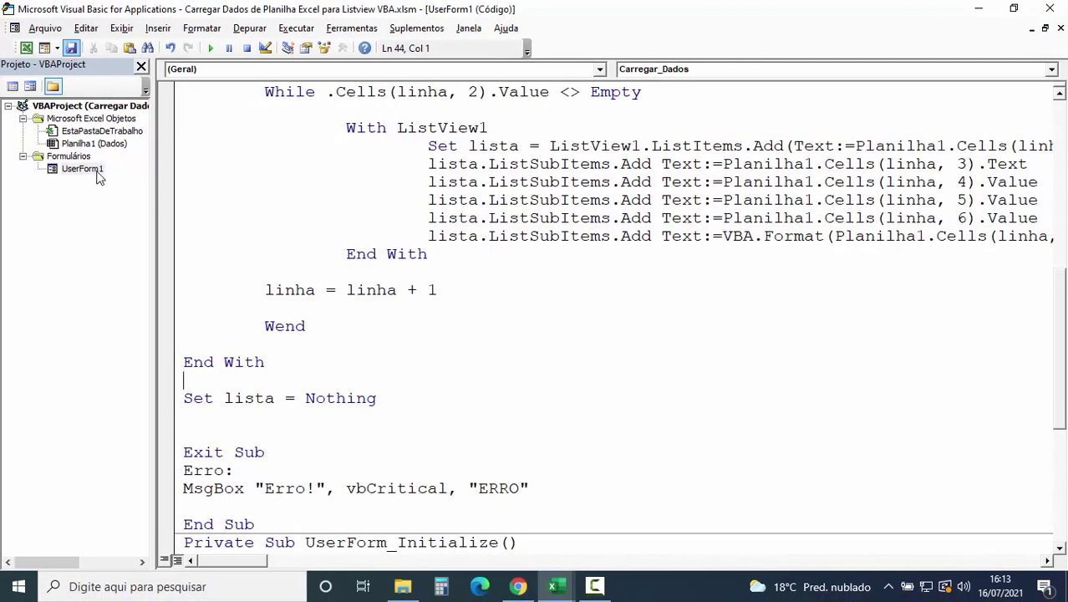
- Test-run UserForm1, check VALOR shows R$ 100,00–111,00, then close the form
double_click(82, 168)
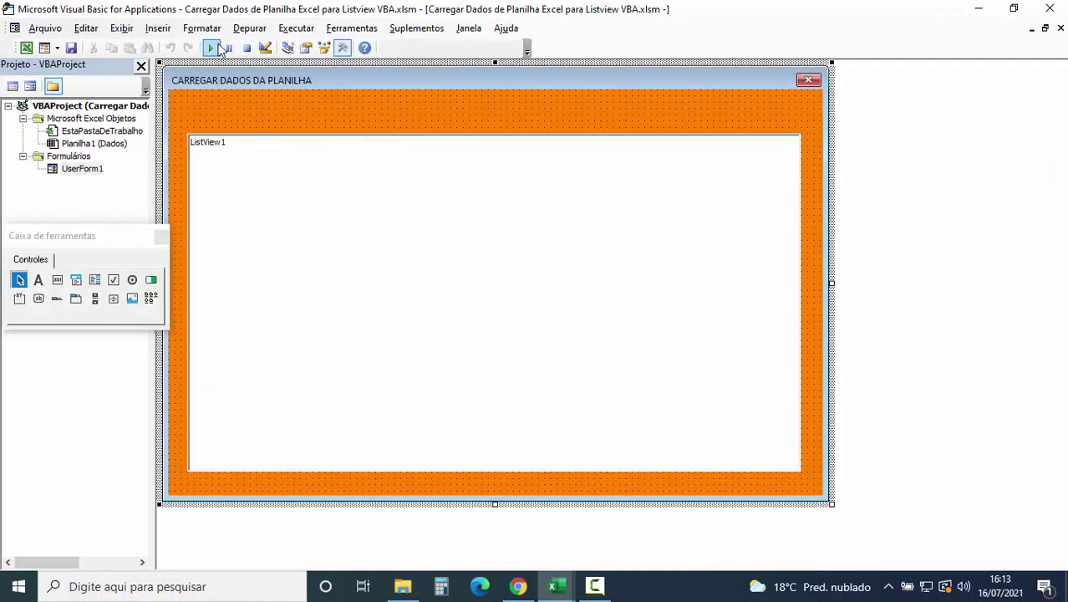
left_click(212, 47)
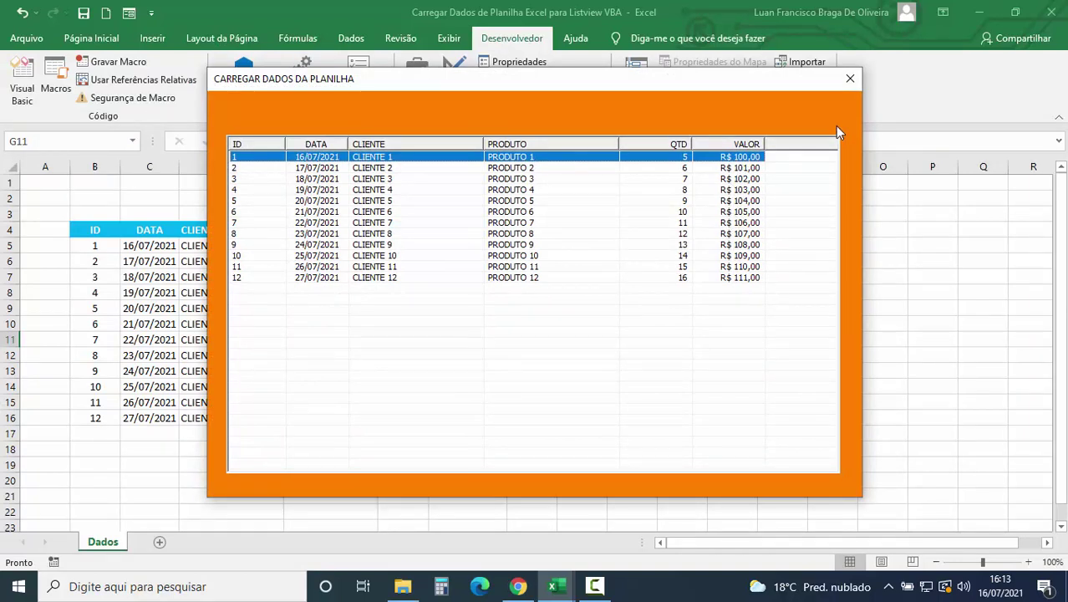
left_click(848, 87)
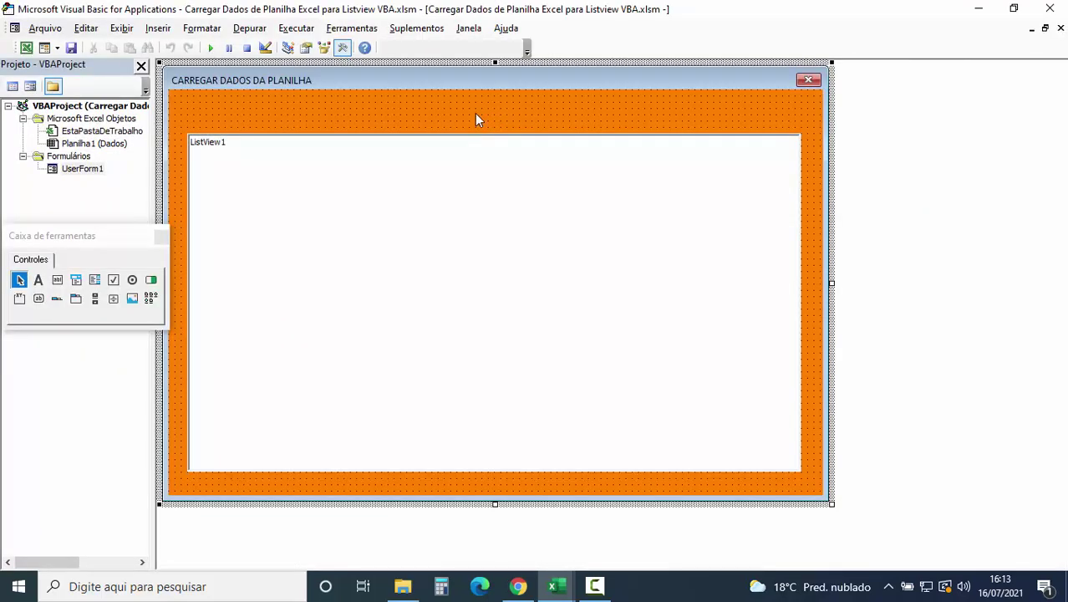
- In the code, replace the "currency" format string with "dd/mm/yyyy" to demonstrate a date pattern
key("F7")
scroll(540, 314, "up", 4)
scroll(578, 375, "up", 3)
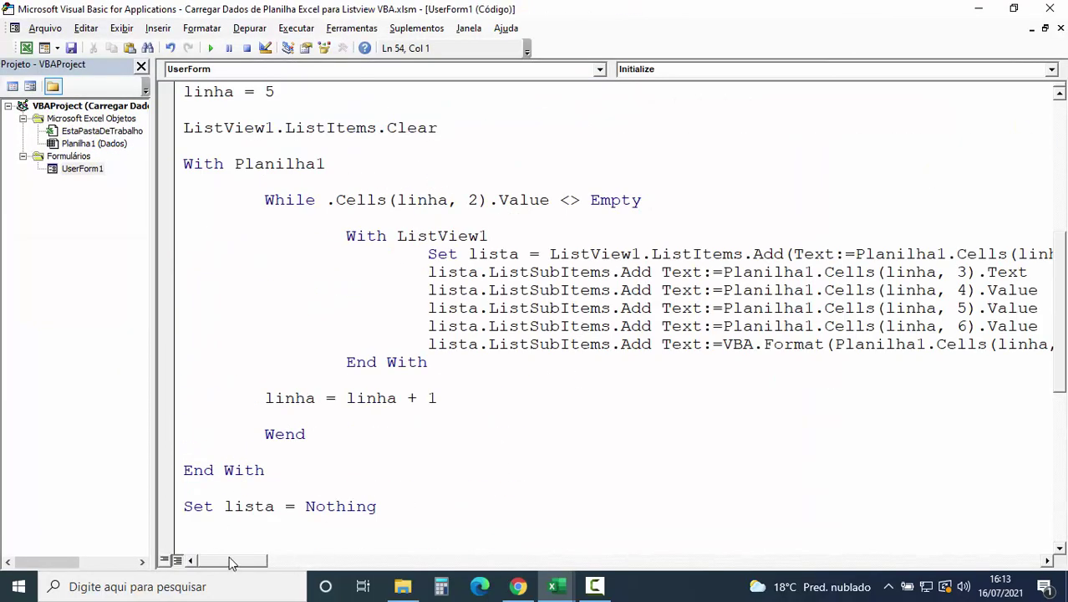
left_click_drag(232, 562, 265, 562)
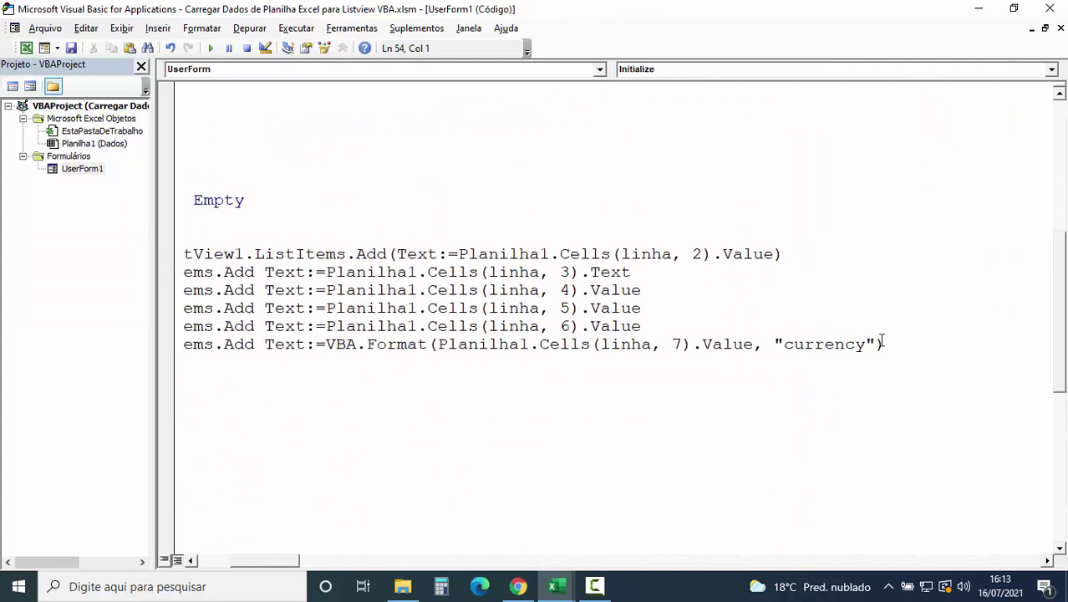
left_click_drag(866, 344, 783, 344)
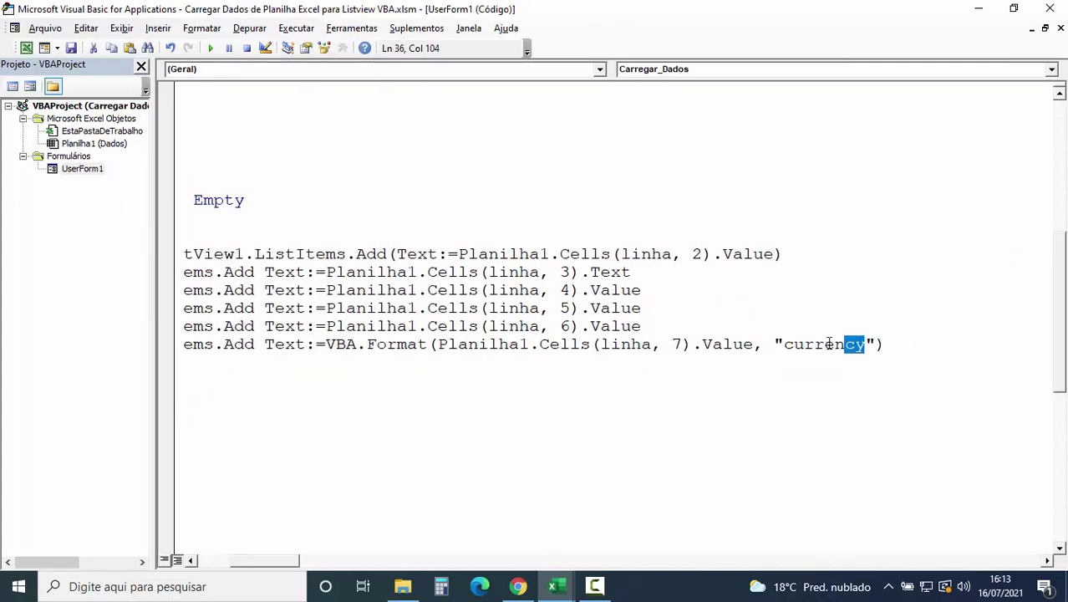
left_click(784, 361)
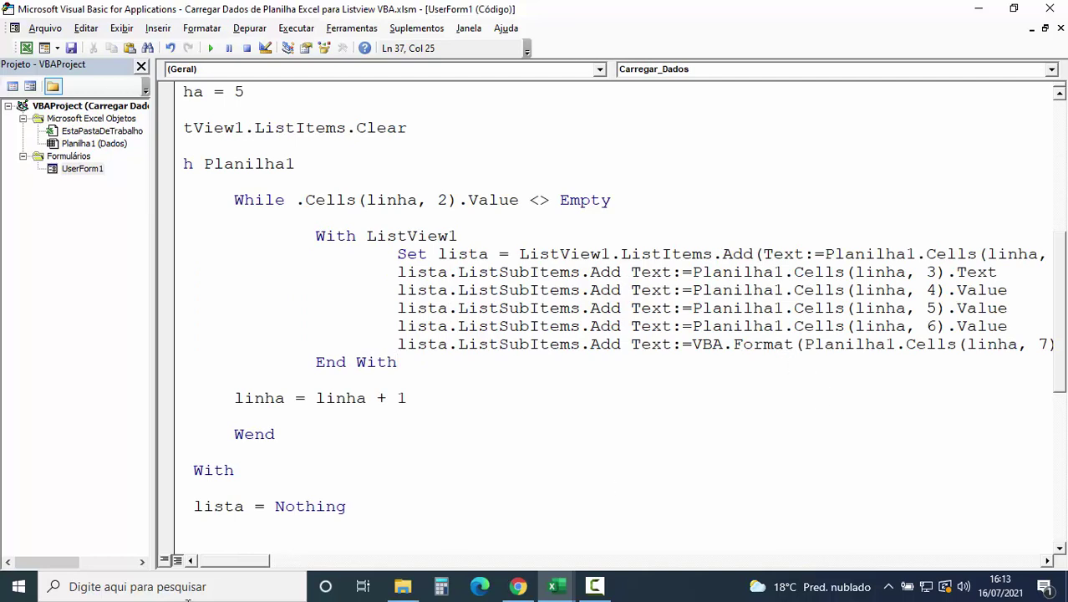
left_click_drag(227, 562, 261, 562)
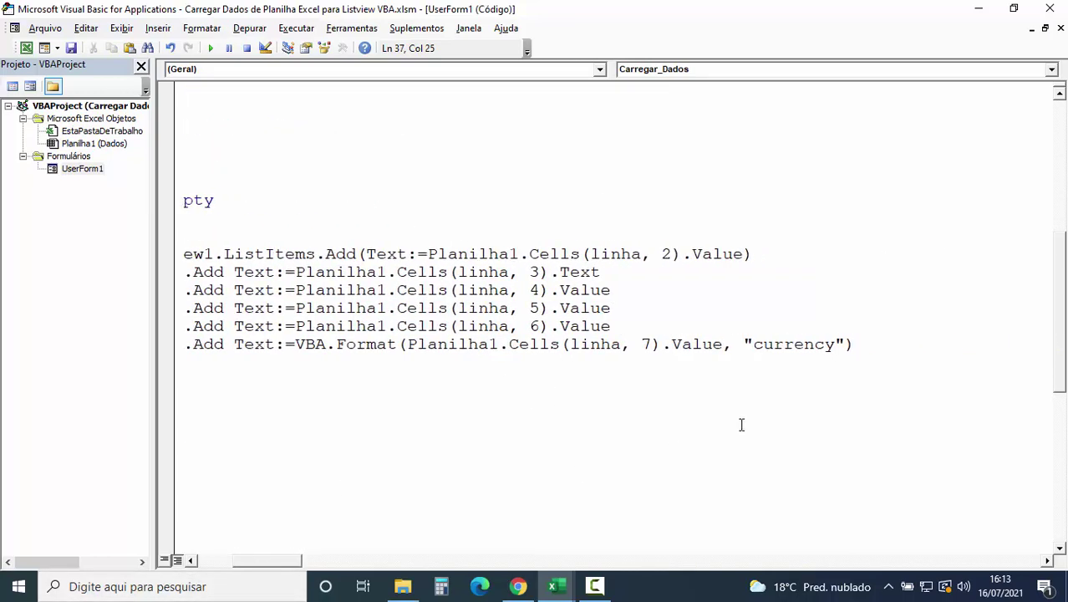
left_click_drag(834, 344, 754, 345)
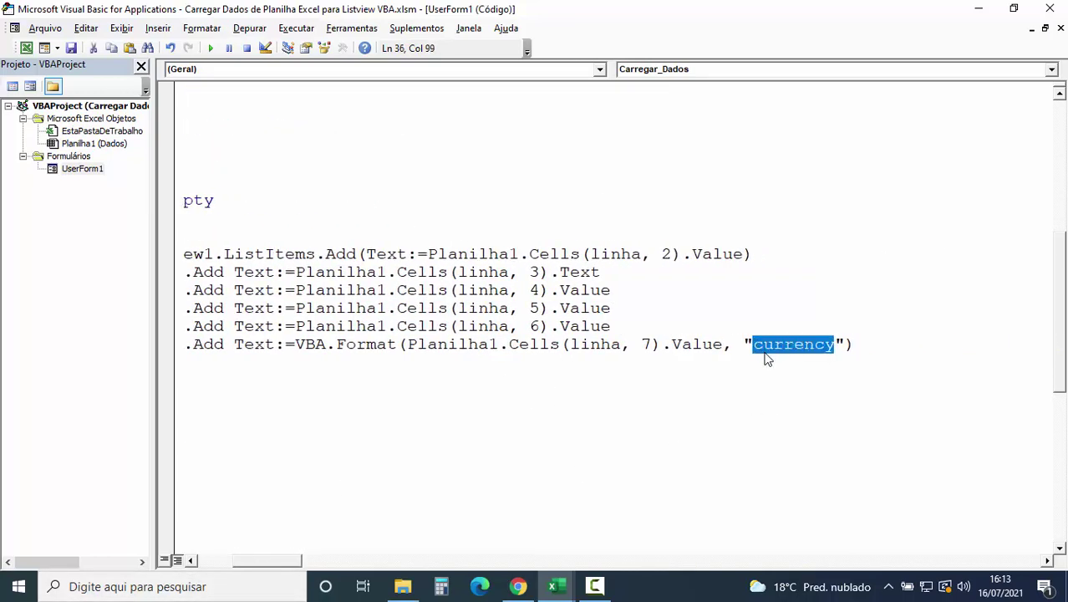
type("dd/")
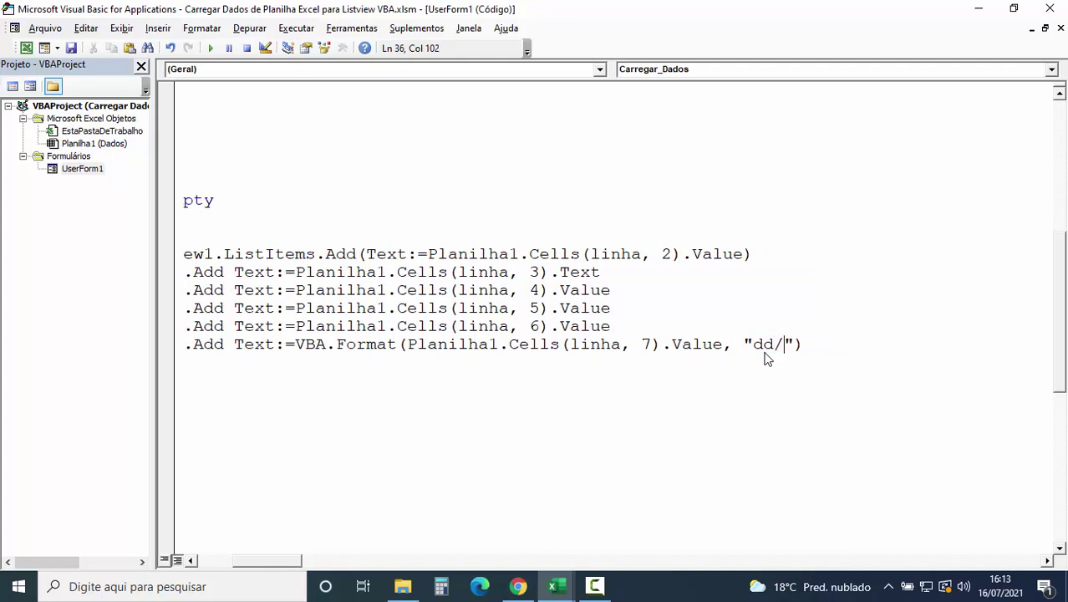
type("mm")
type("/yyy")
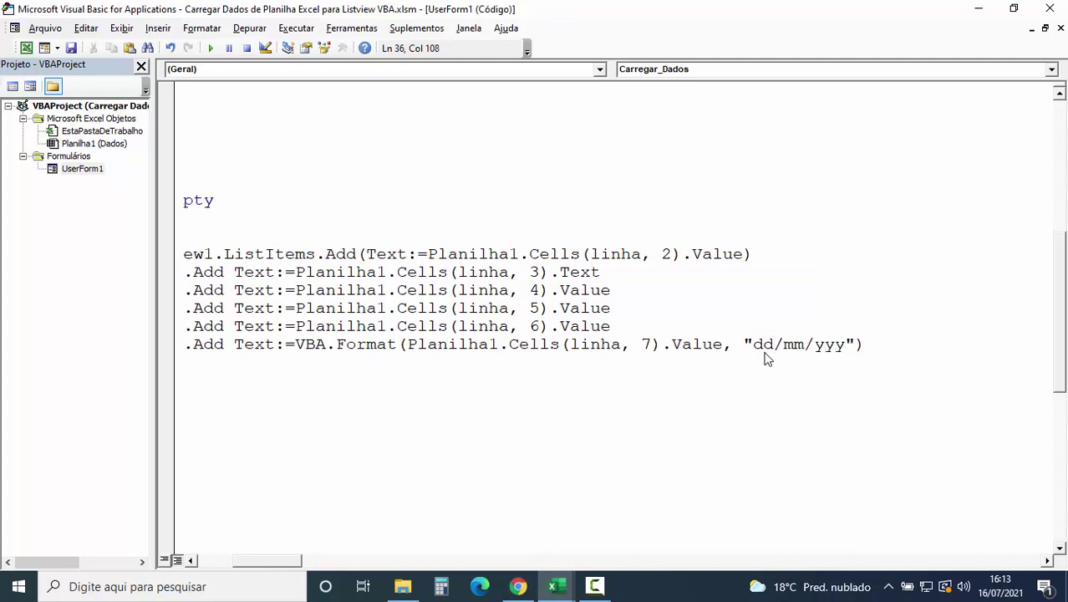
type("y")
- Try the "hh:mm:ss" time pattern, then undo back to the "currency" format
key("BackSpace")
key("BackSpace")
key("BackSpace")
key("BackSpace")
key("BackSpace")
key("BackSpace")
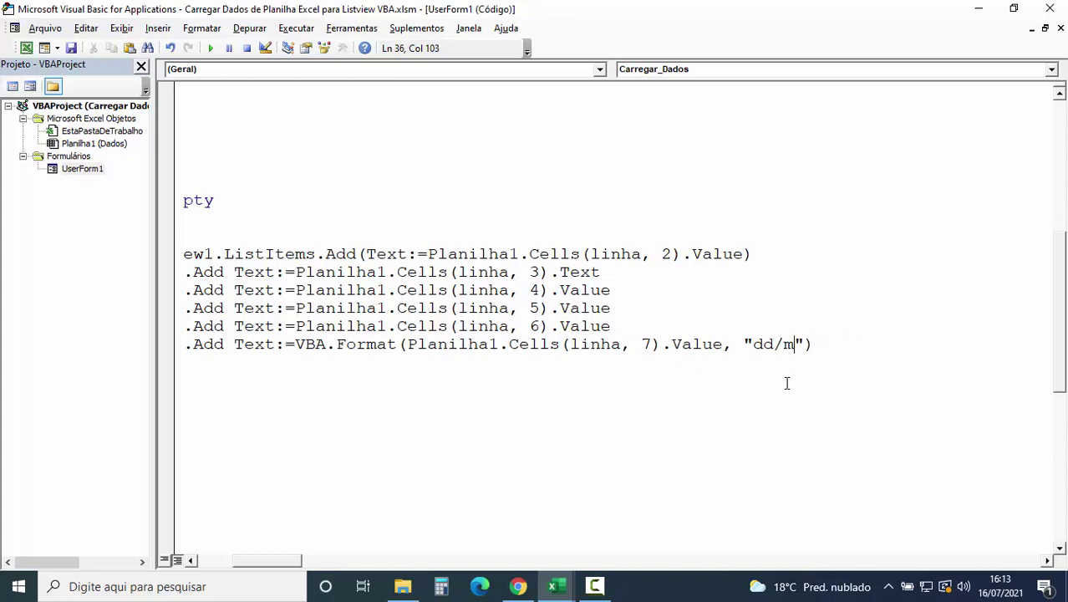
key("BackSpace")
key("BackSpace")
key("BackSpace")
key("BackSpace")
type("hh")
type(":mm")
type(":ss")
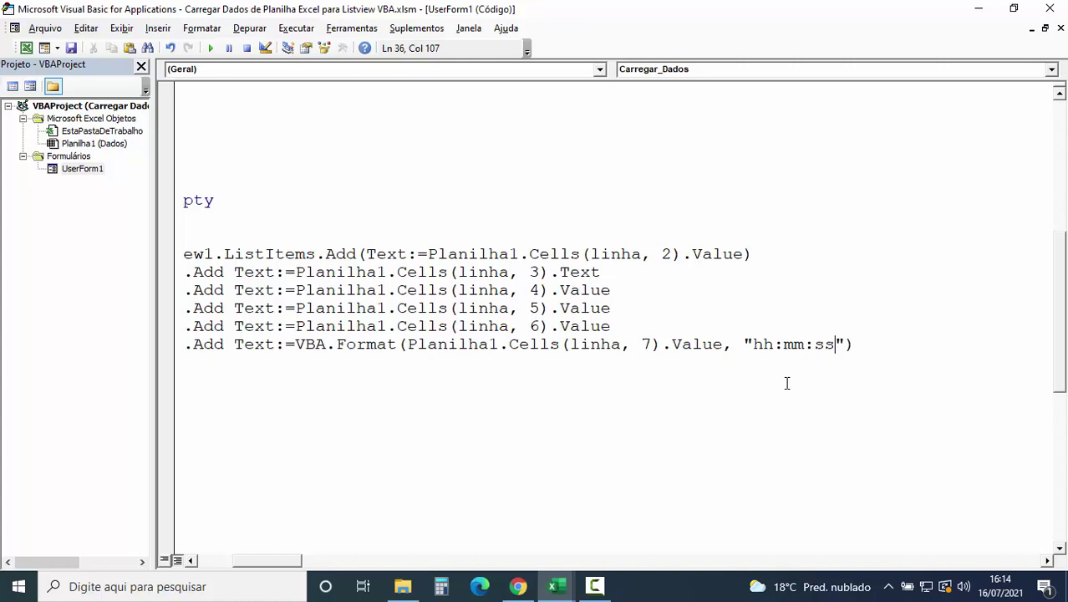
key("BackSpace")
key("BackSpace")
key("BackSpace")
type("d")
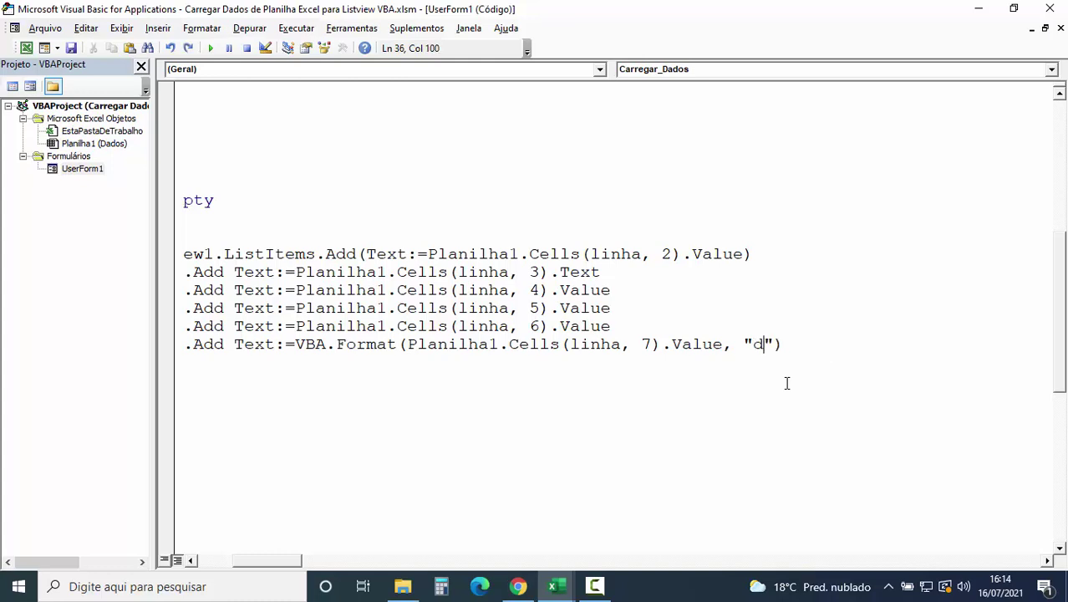
type("d/mm/yyyy")
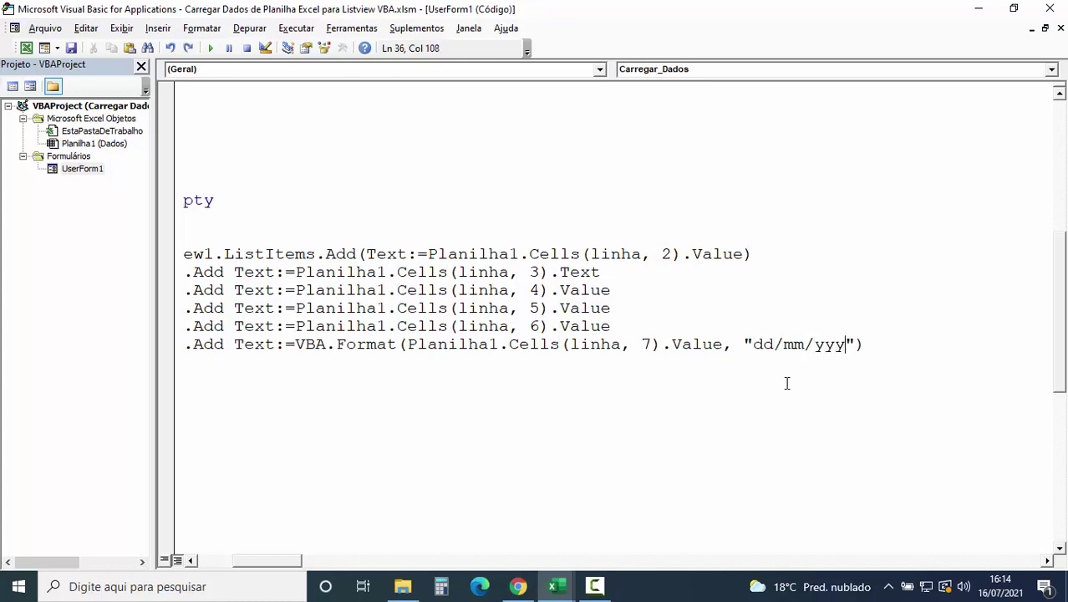
key("ctrl+z")
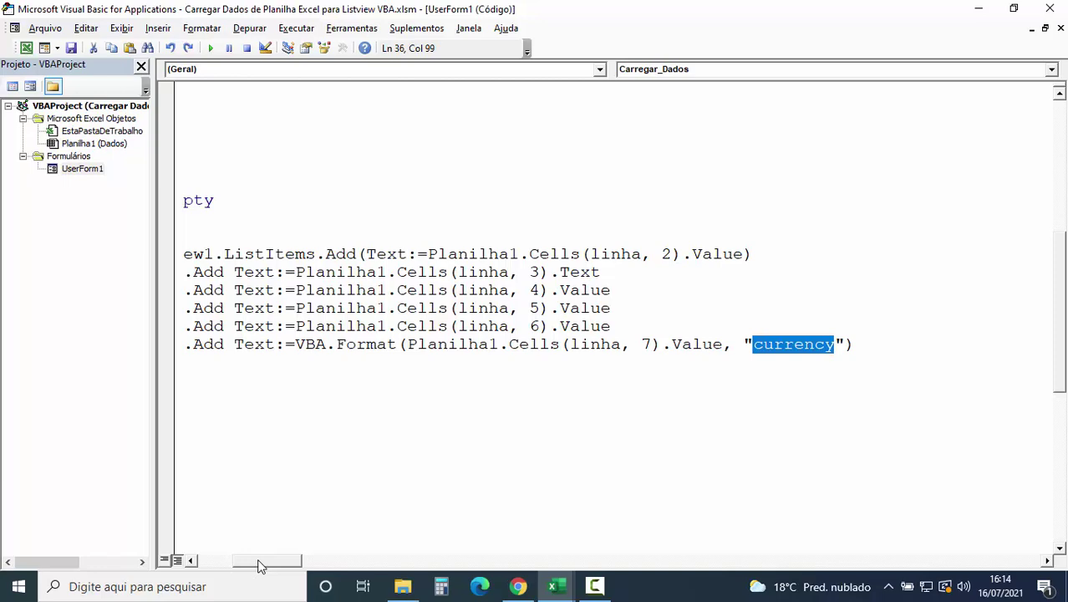
left_click_drag(259, 566, 193, 571)
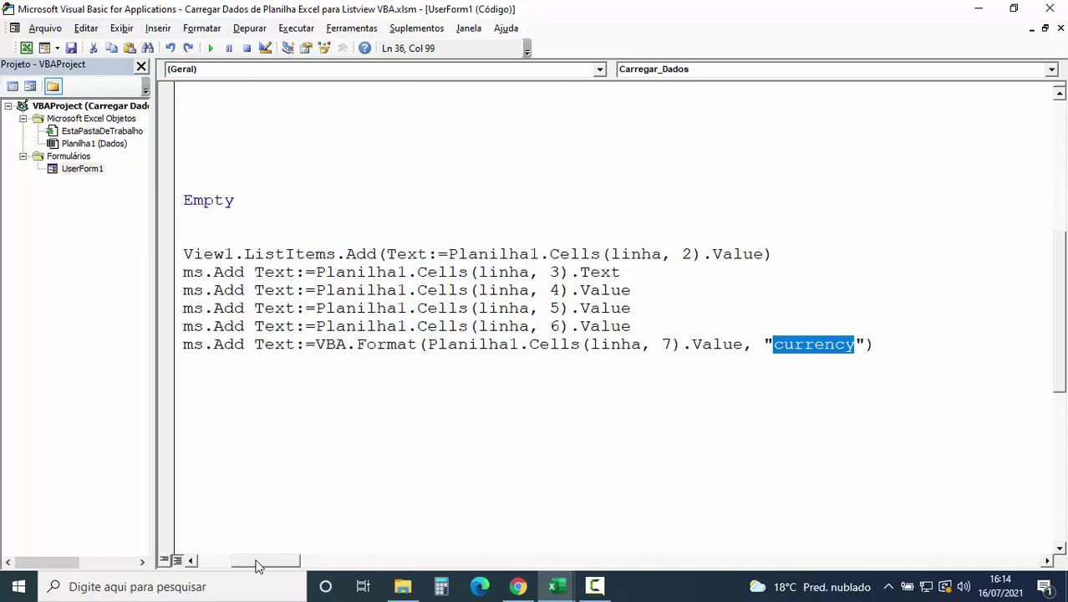
- Run UserForm1 and reposition it, showing all 12 rows with VALOR as R$ 100,00–111,00
scroll(229, 403, "up", 4)
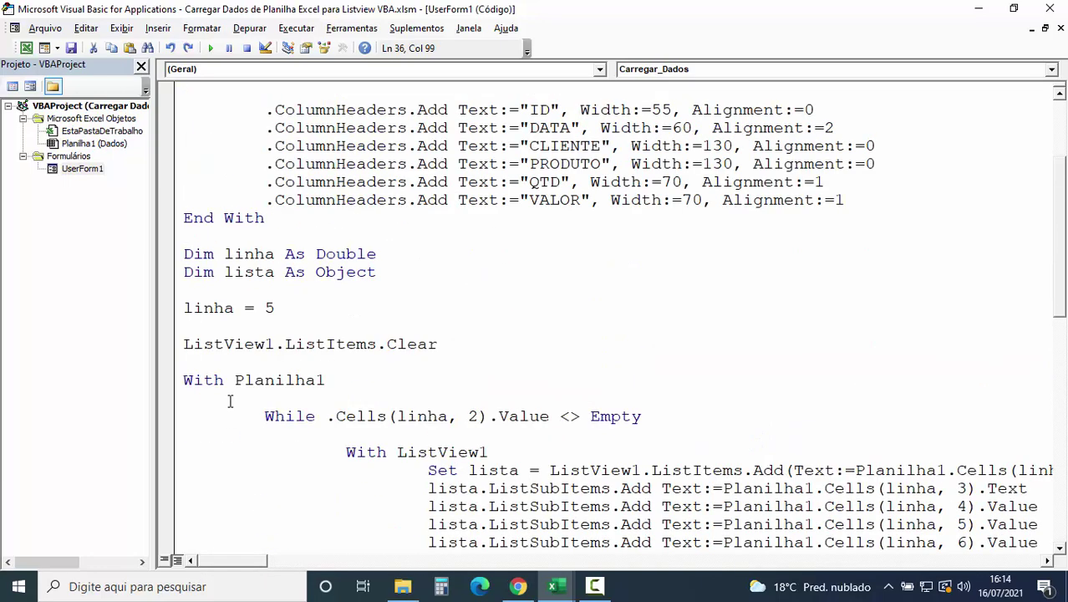
double_click(82, 168)
left_click(210, 48)
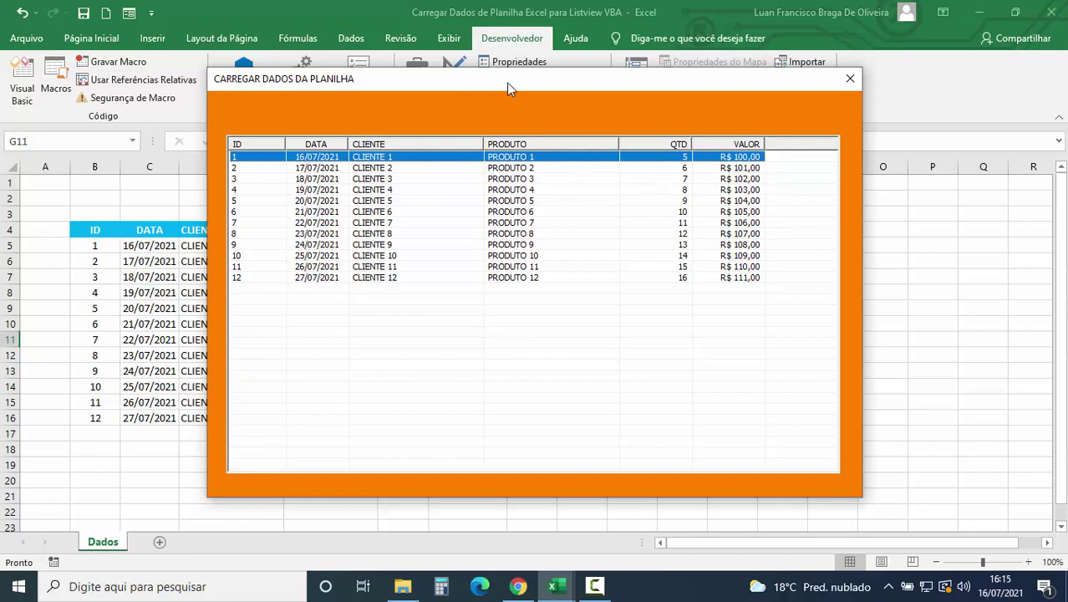
left_click_drag(507, 82, 514, 92)
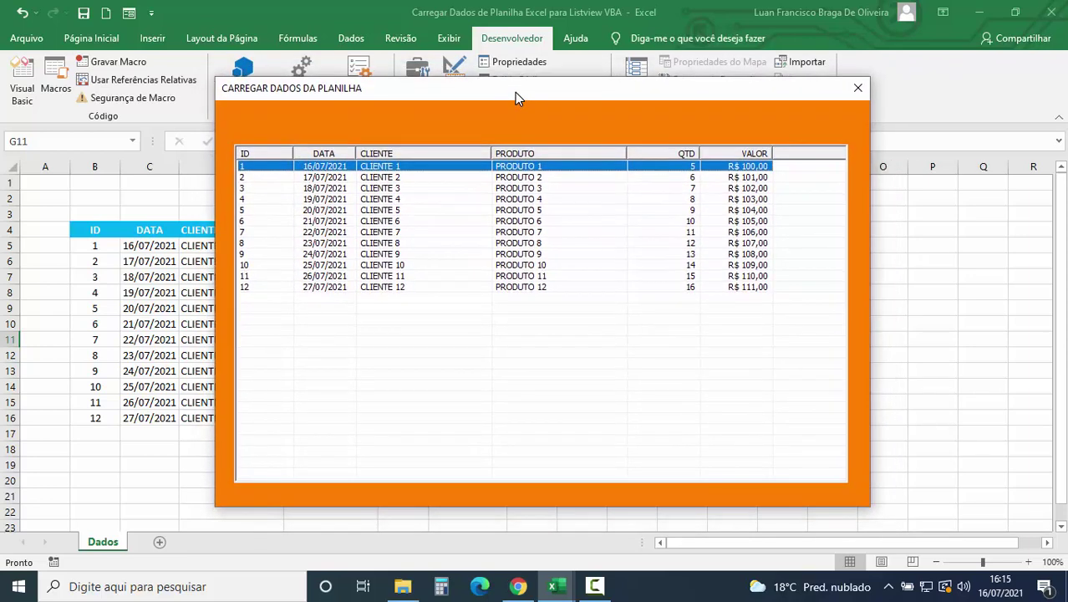